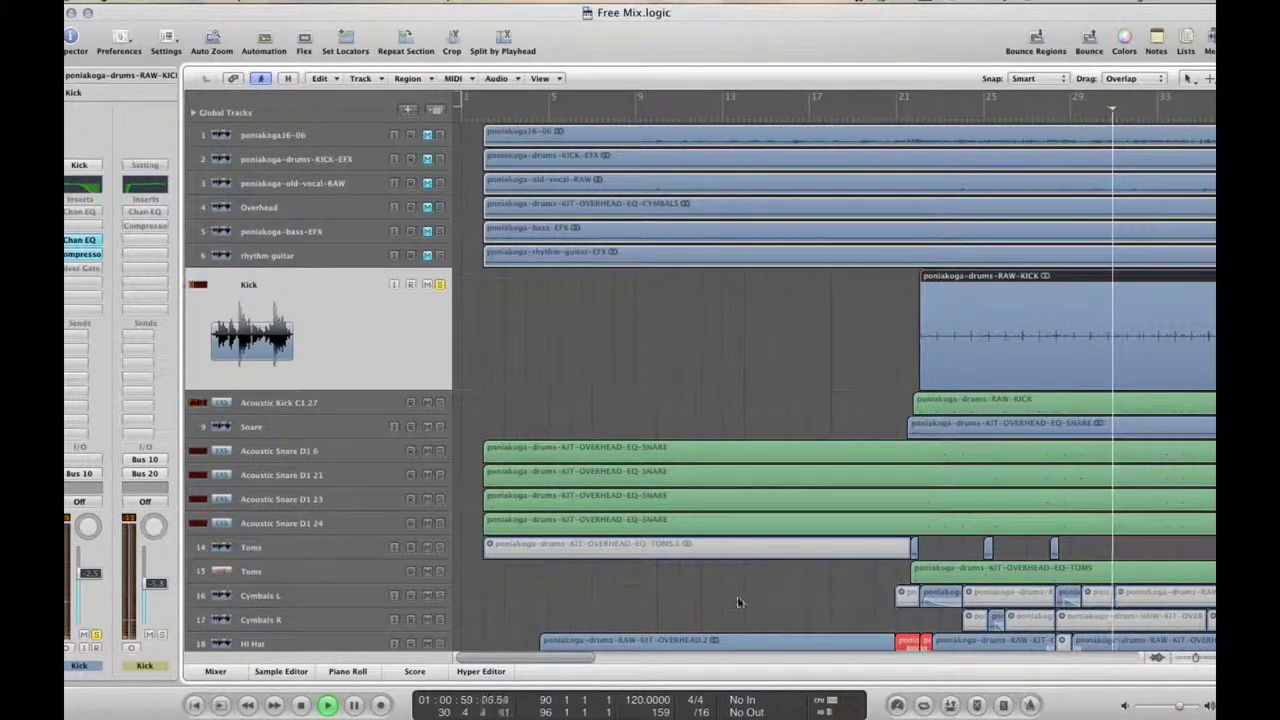
Strip the silence from the RAW-KICK audio region on the Kick track, adjusting the detection threshold.
{"action": "left_click_drag", "start_coordinate": [561, 654], "coordinate": [635, 648]}
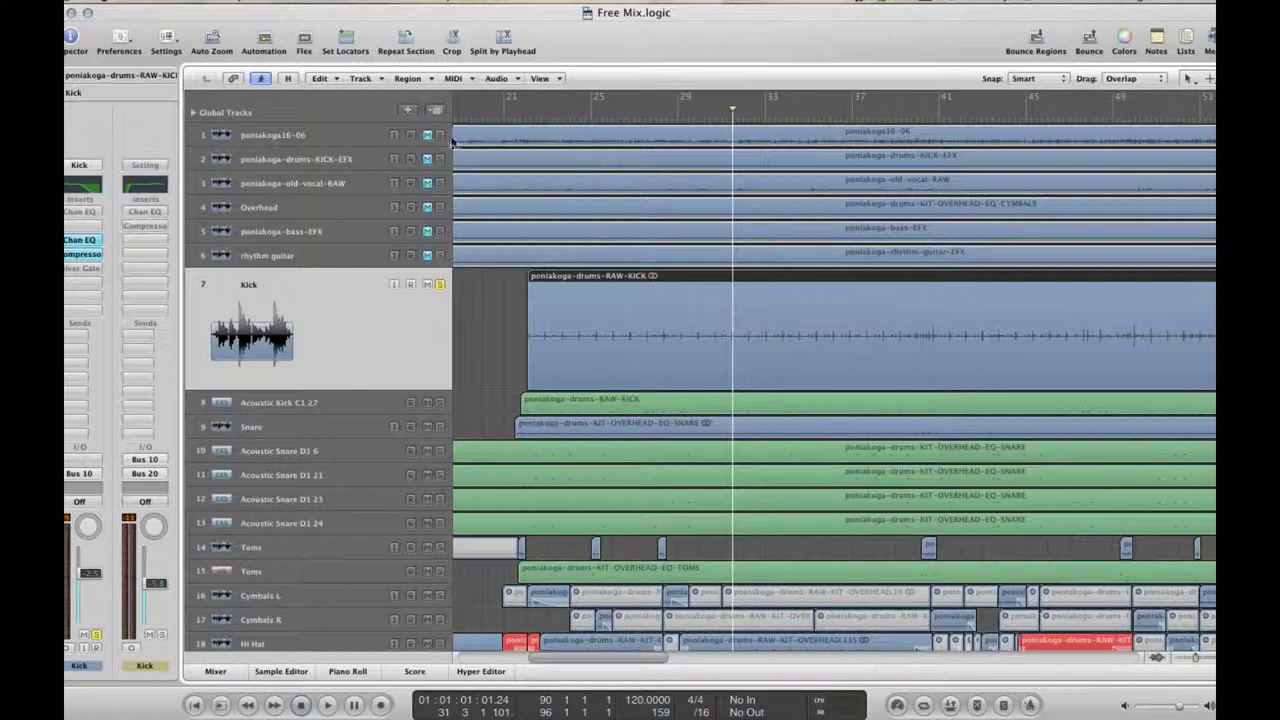
{"action": "left_click", "coordinate": [512, 80]}
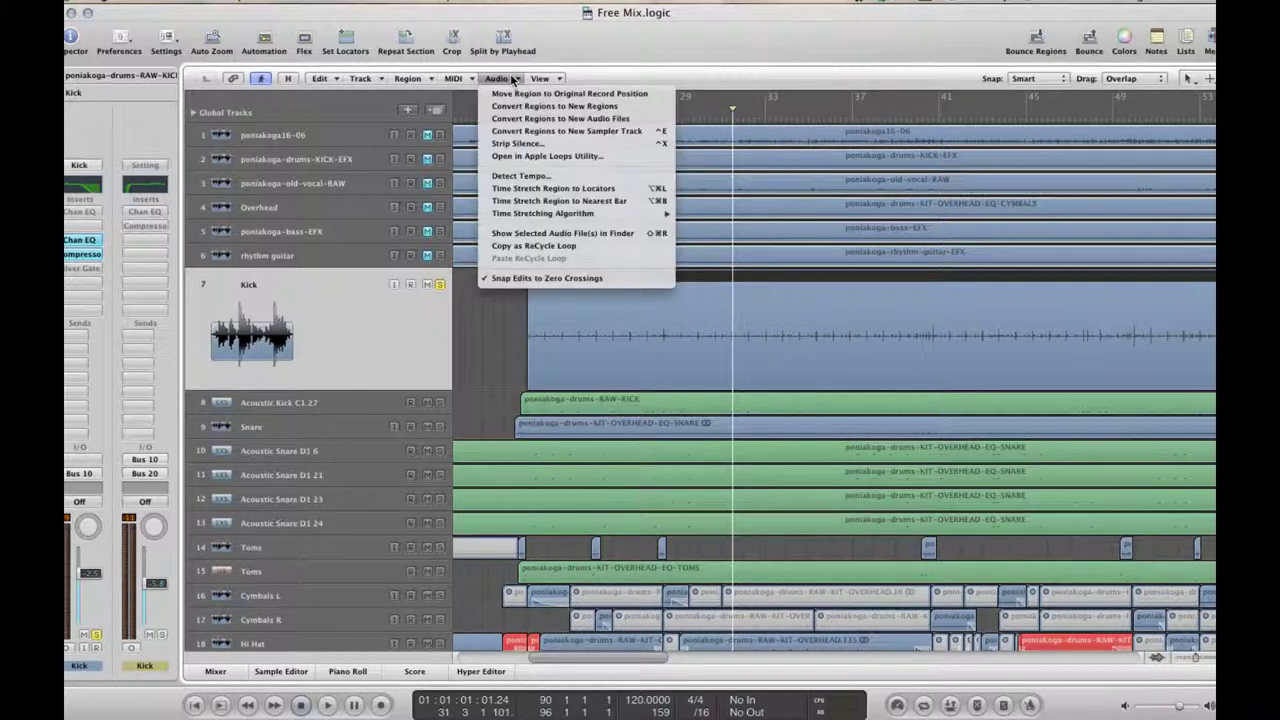
{"action": "left_click", "coordinate": [526, 145]}
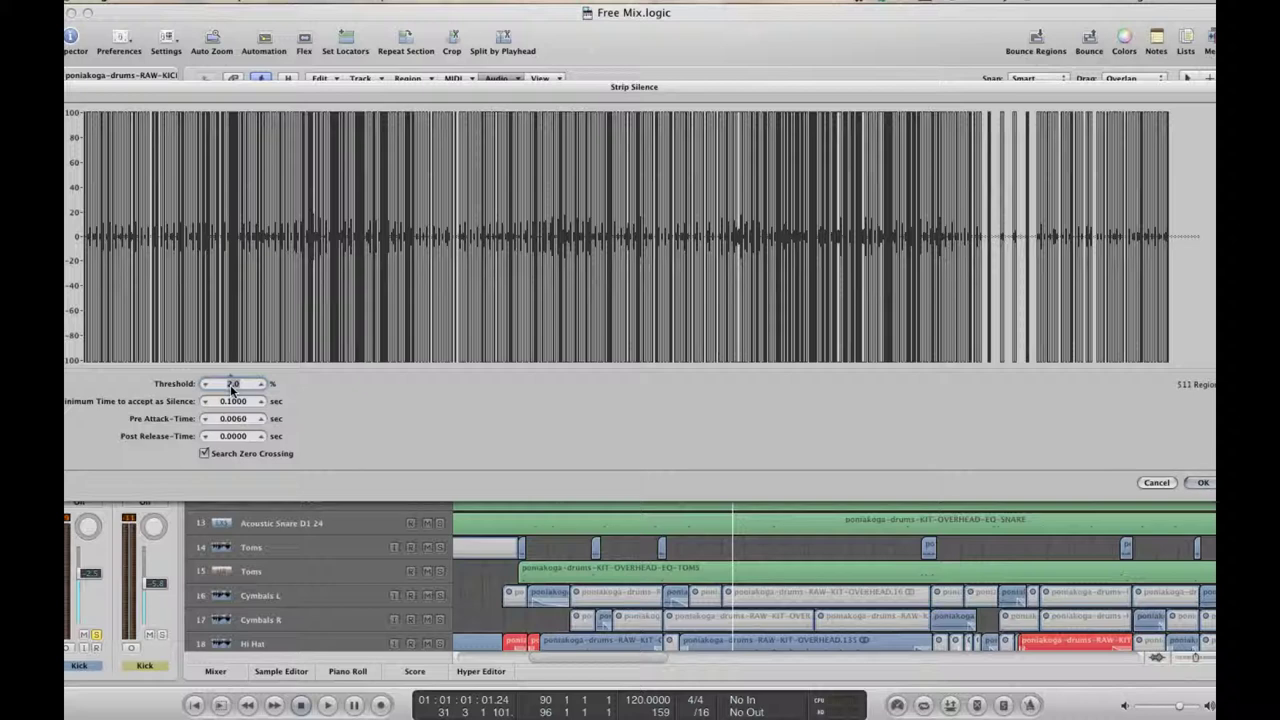
{"action": "mouse_move", "coordinate": [230, 384]}
{"action": "left_mouse_down"}
{"action": "mouse_move", "coordinate": [230, 358]}
{"action": "mouse_move", "coordinate": [232, 389]}
{"action": "mouse_move", "coordinate": [231, 377]}
{"action": "left_mouse_up"}
{"action": "left_click", "coordinate": [1202, 483]}
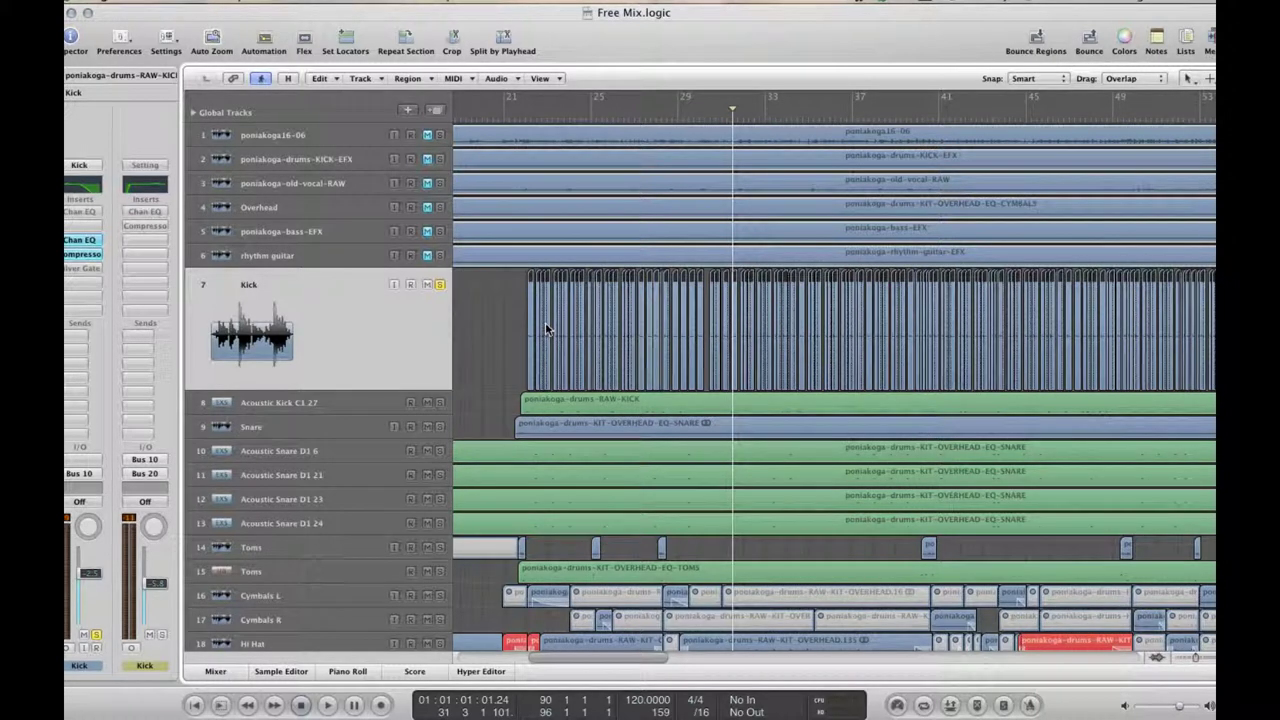
Play the stripped Kick track from just before bar 22 to check the resulting slices.
{"action": "left_click_drag", "start_coordinate": [1196, 662], "coordinate": [1200, 660]}
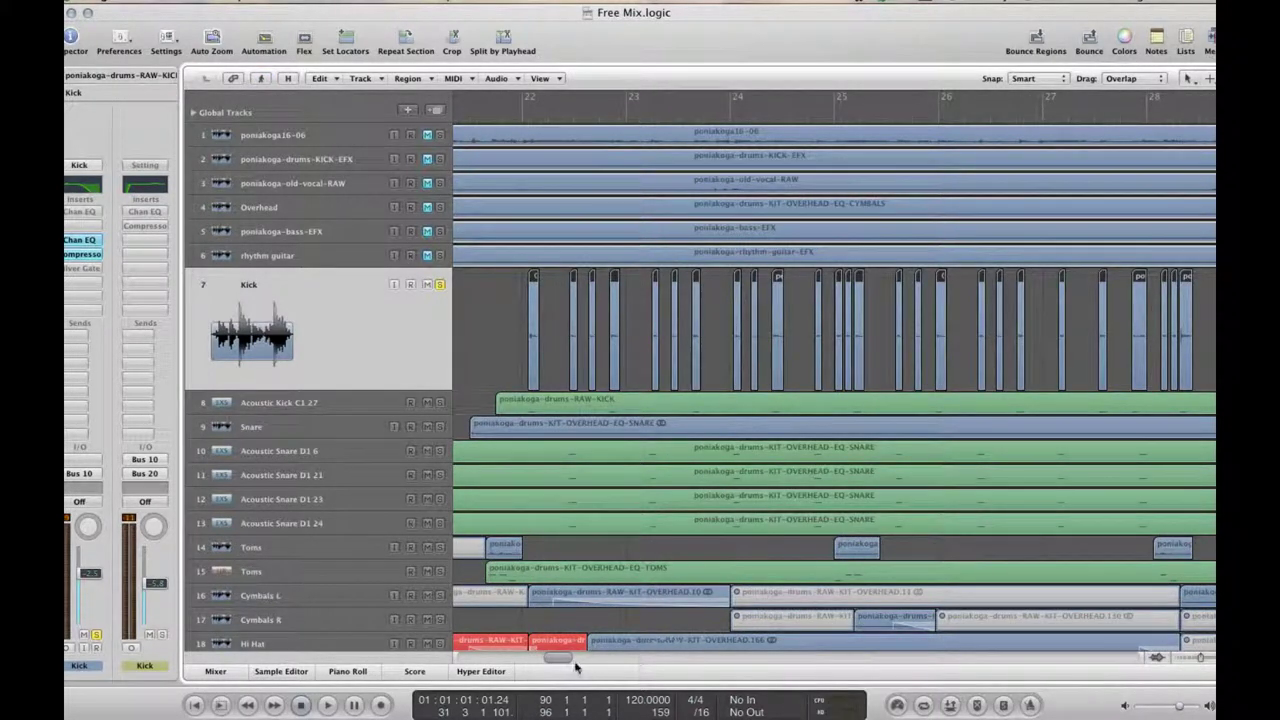
{"action": "left_click_drag", "start_coordinate": [563, 658], "coordinate": [561, 657]}
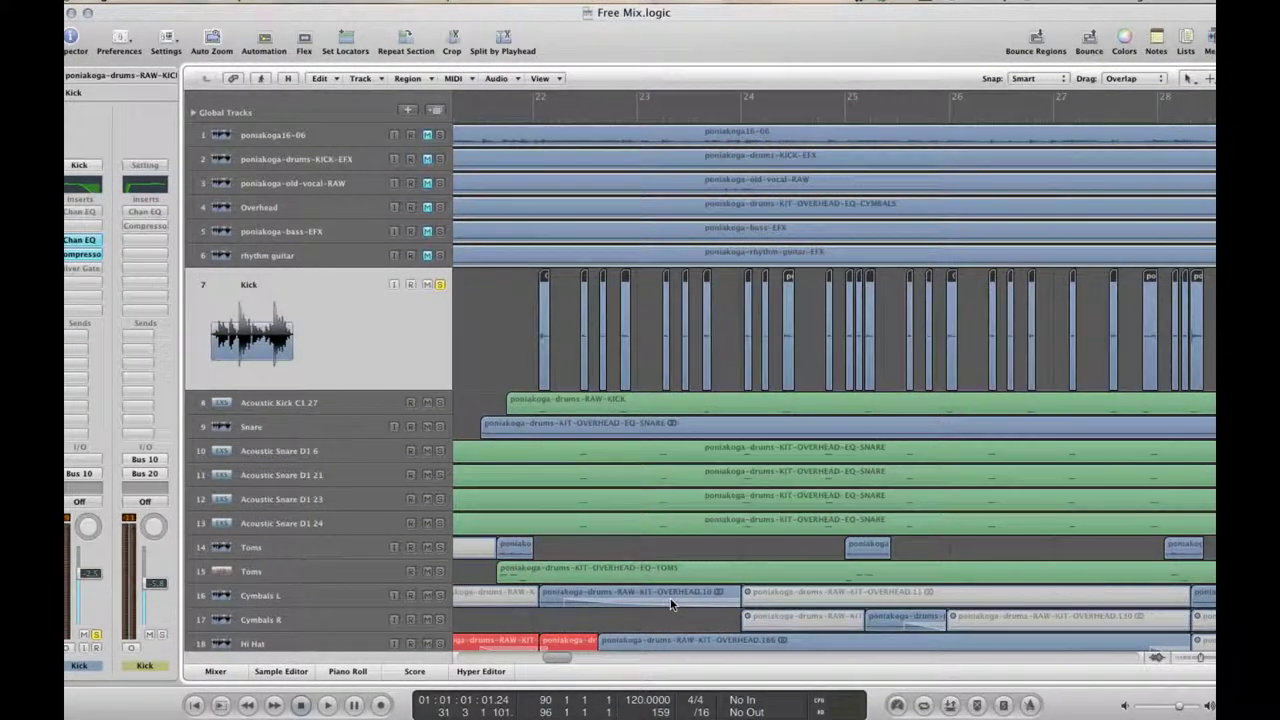
{"action": "left_click", "coordinate": [515, 114]}
{"action": "key", "text": "space"}
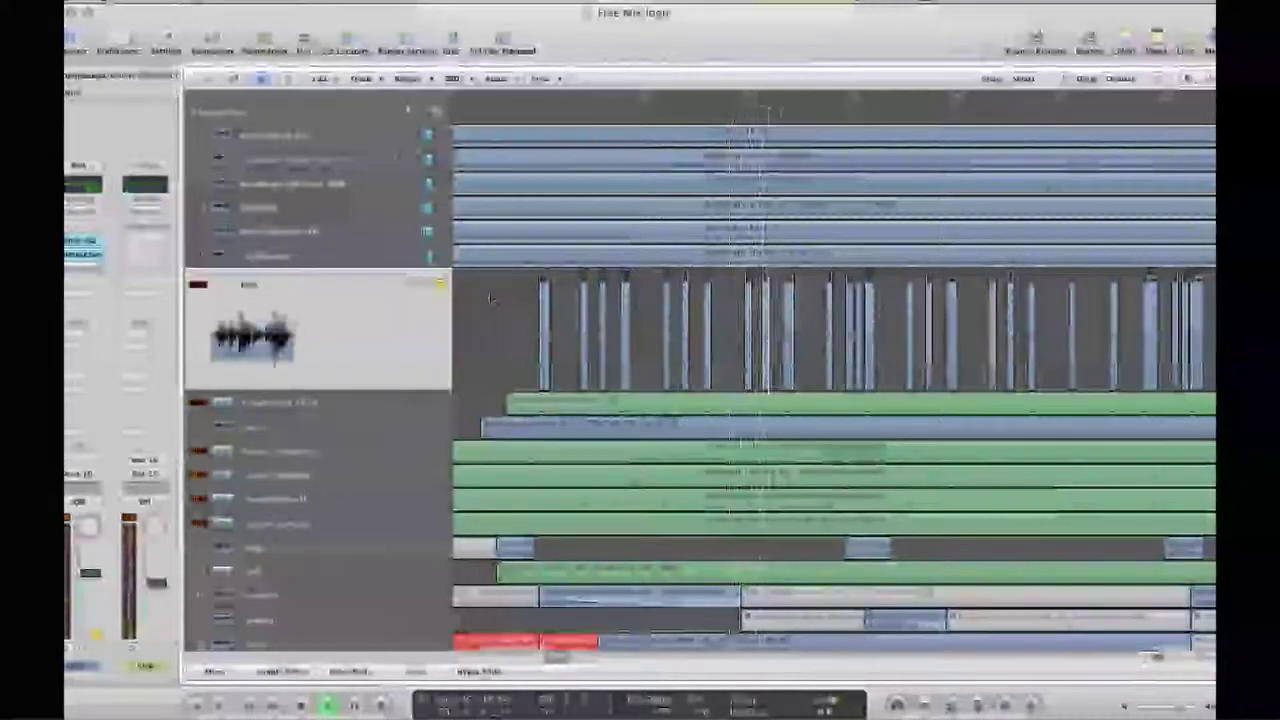
{"action": "key", "text": "space"}
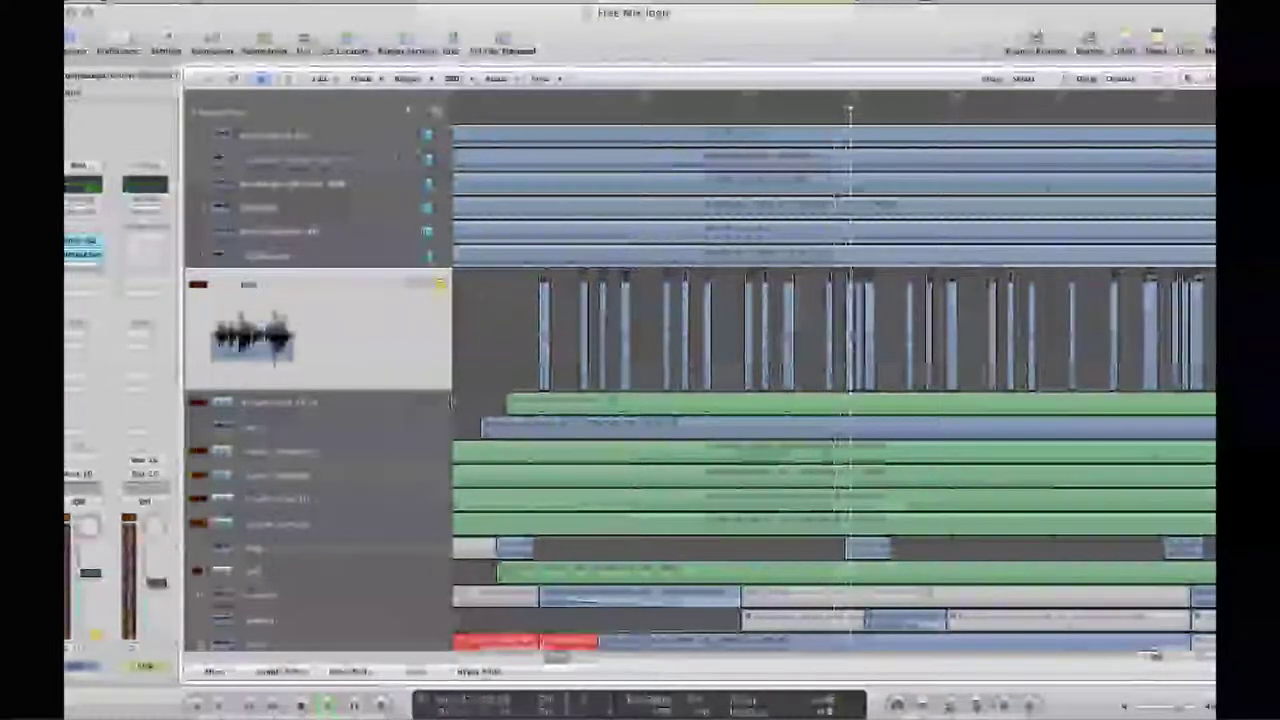
Solo the Acoustic Kick C1 27 track alongside Kick and play both from just before bar 22.
{"action": "left_click", "coordinate": [510, 116]}
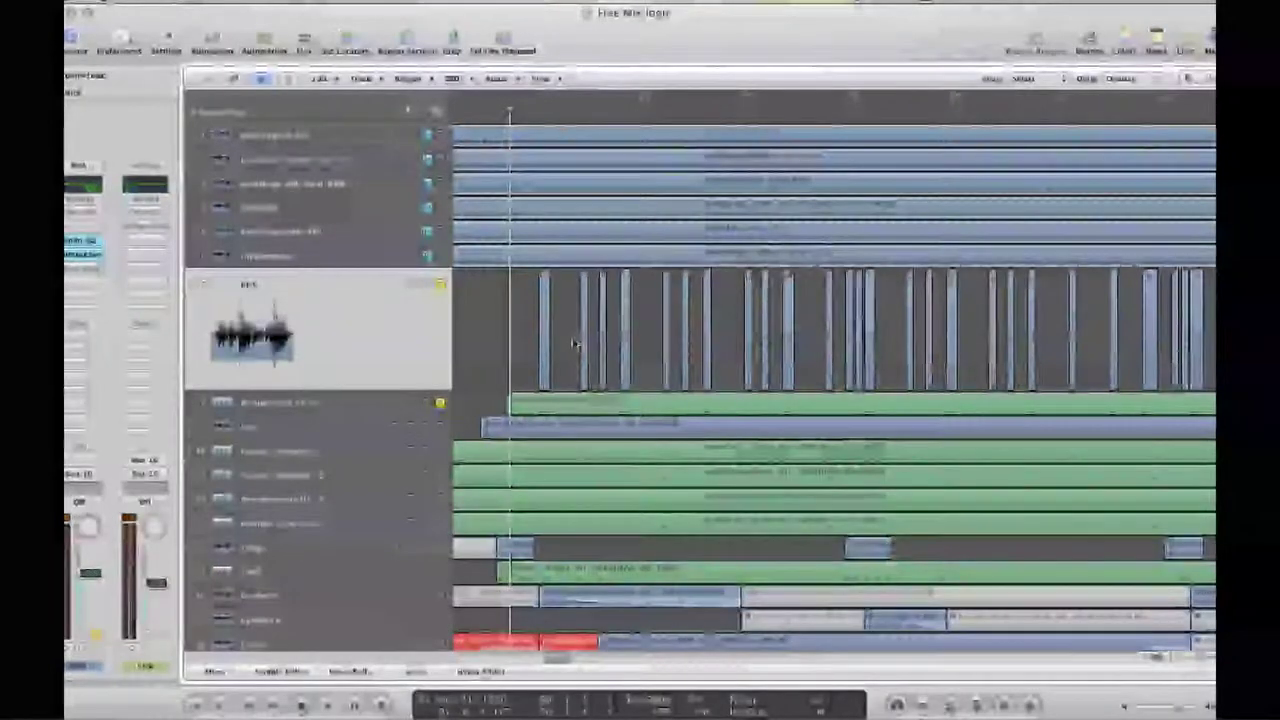
{"action": "key", "text": "space"}
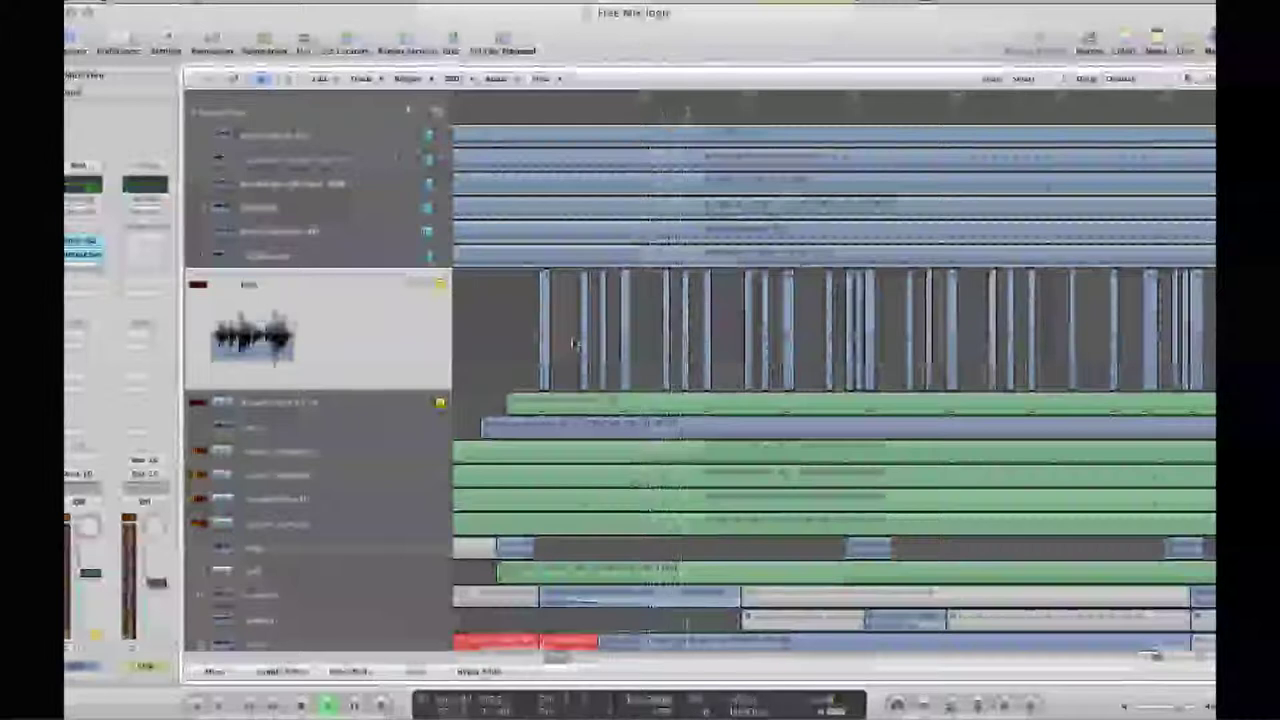
{"action": "key", "text": "space"}
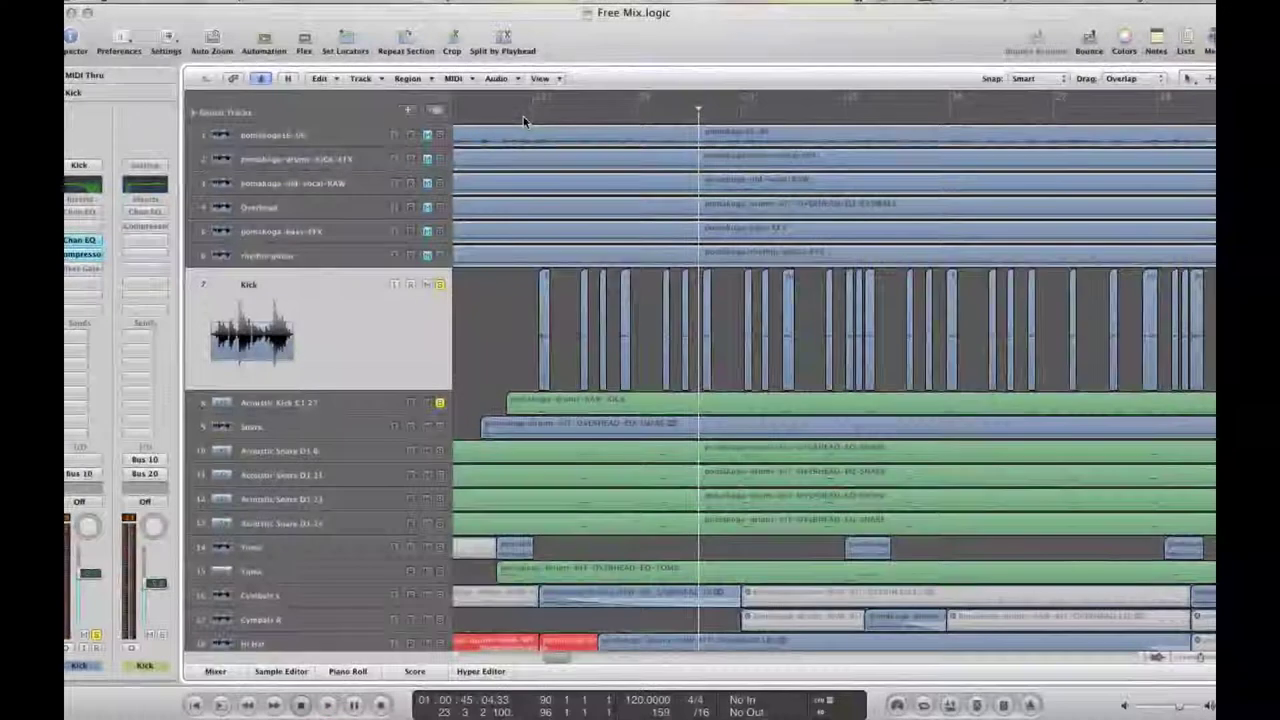
Replay from just before bar 22 and delete the two stray Kick slices in bars 22 and 23.
{"action": "left_click", "coordinate": [524, 118]}
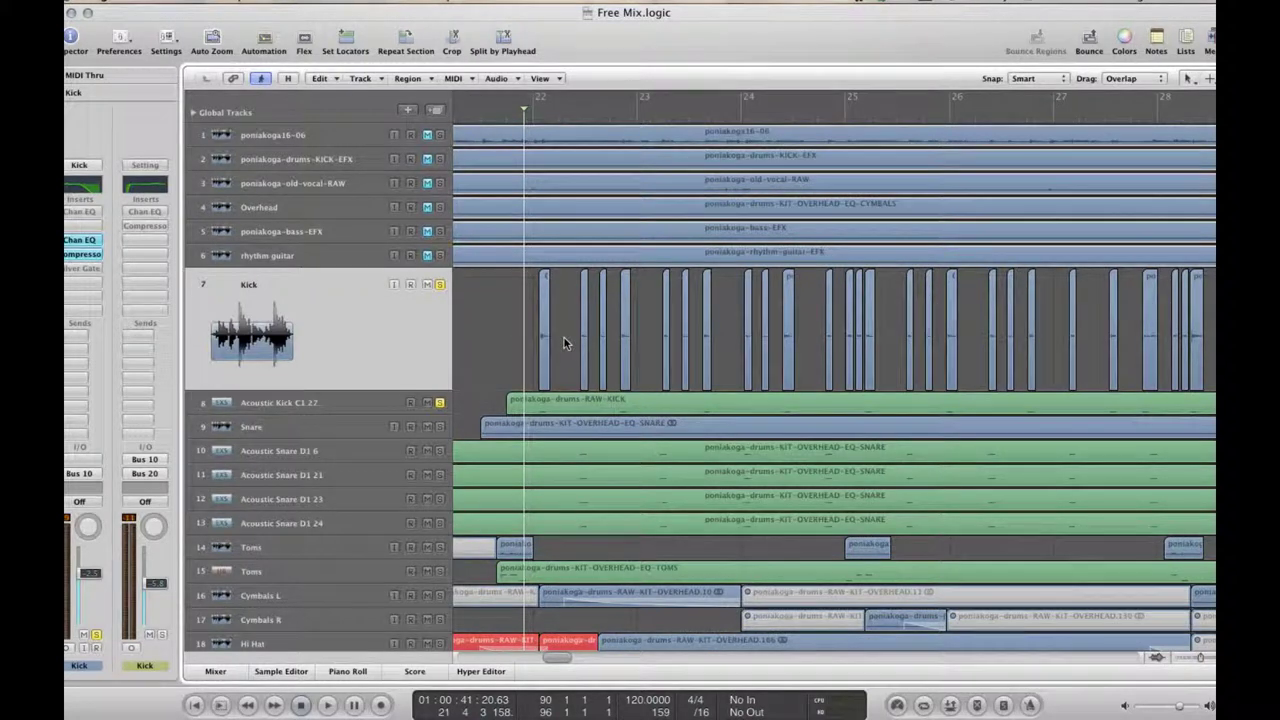
{"action": "key", "text": "space"}
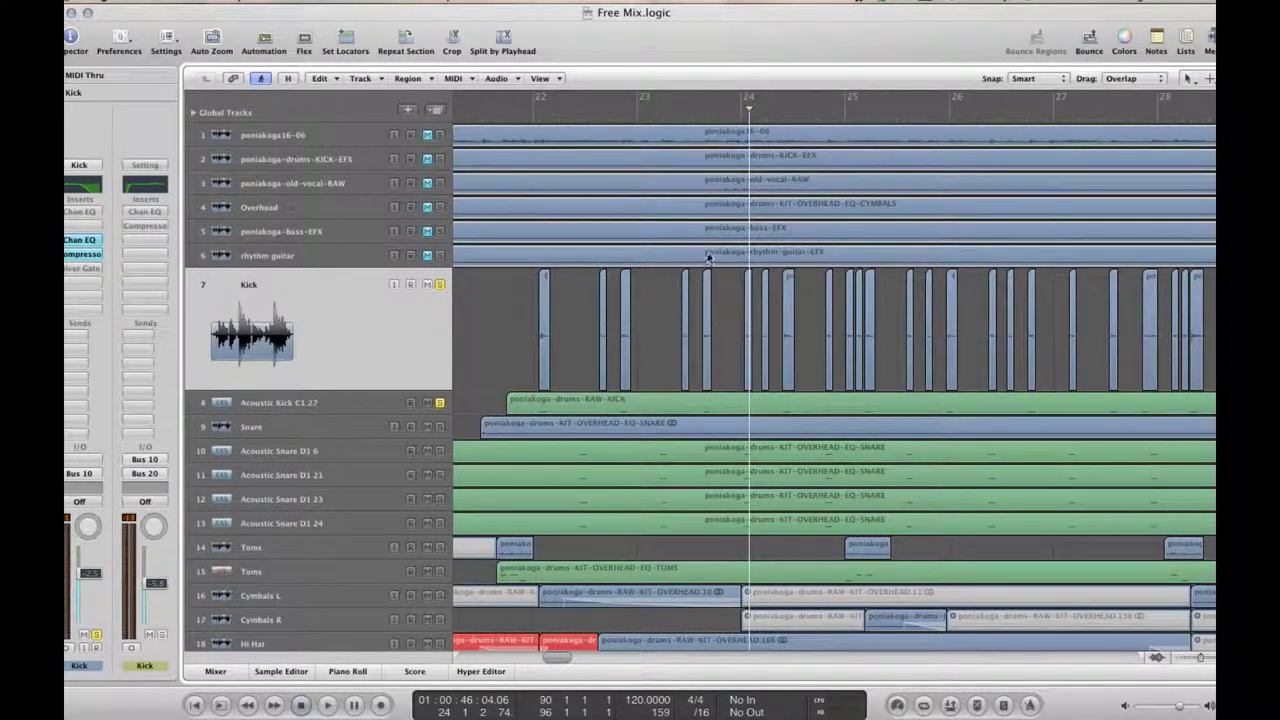
Try deleting four Kick slices between bars 24 and 25, play the passage, and undo the deletion.
{"action": "left_click", "coordinate": [714, 114]}
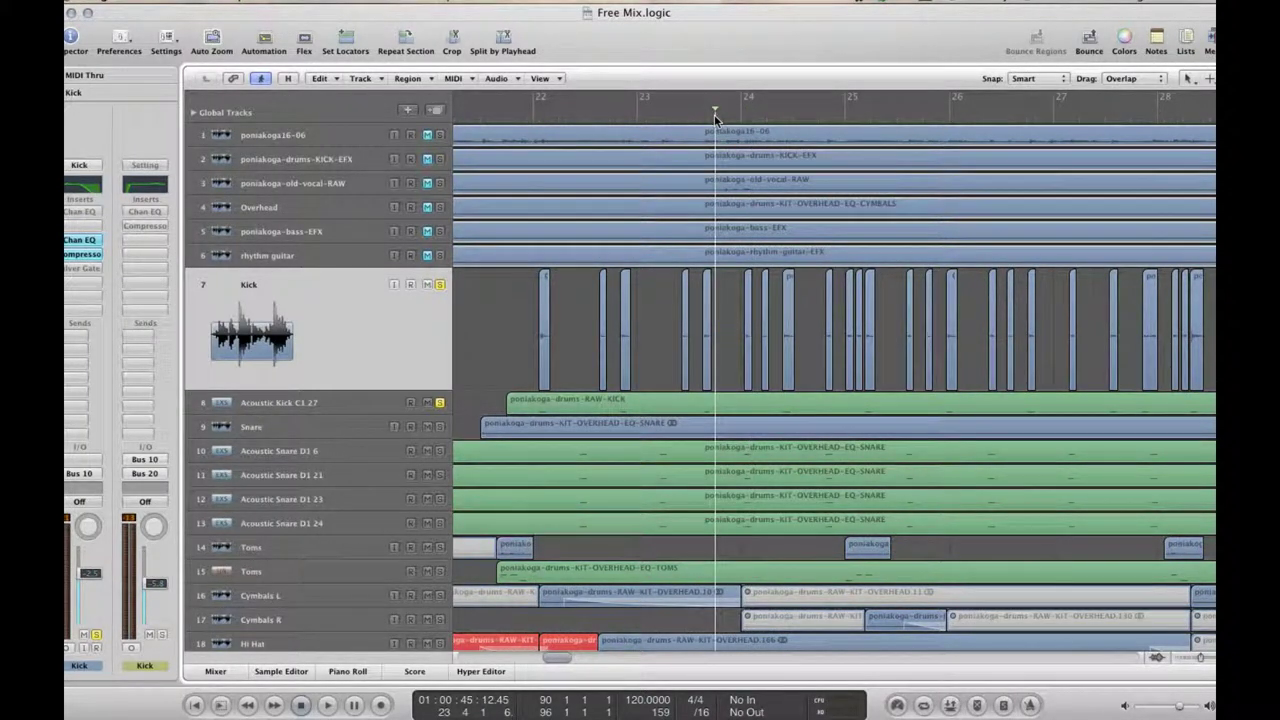
{"action": "key", "text": "space"}
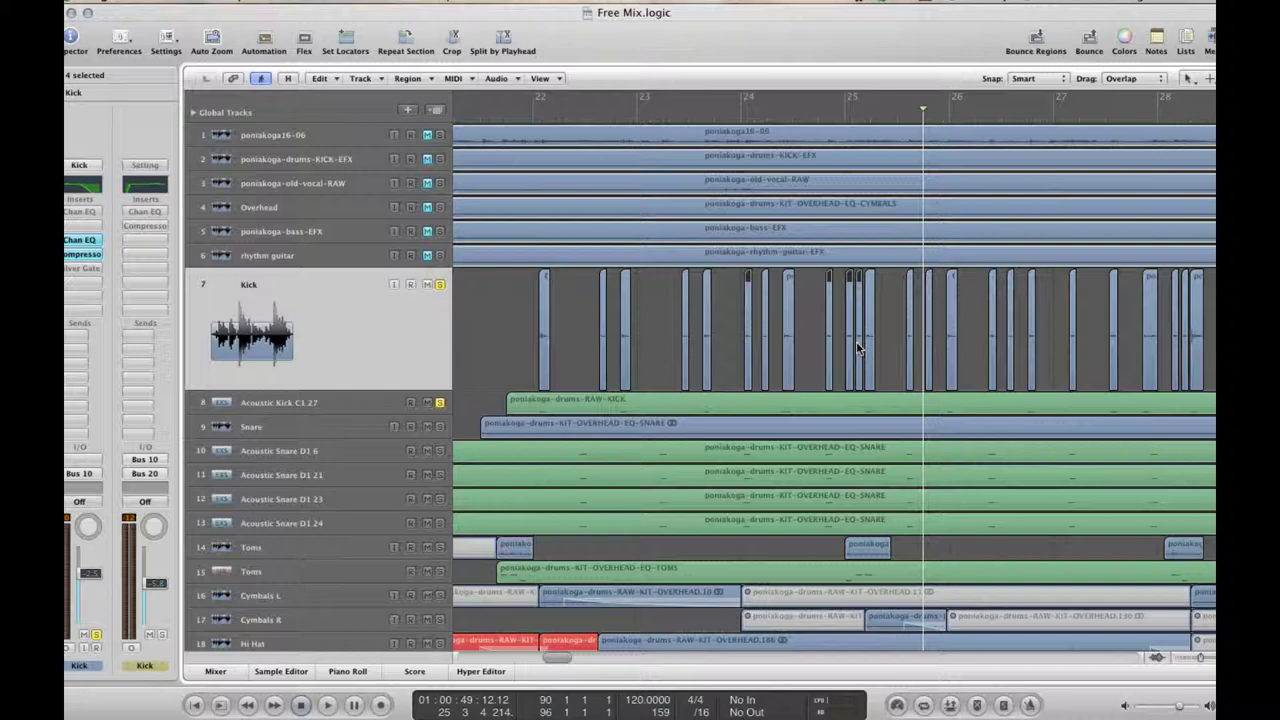
{"action": "key", "text": "Delete"}
{"action": "left_click", "coordinate": [726, 112]}
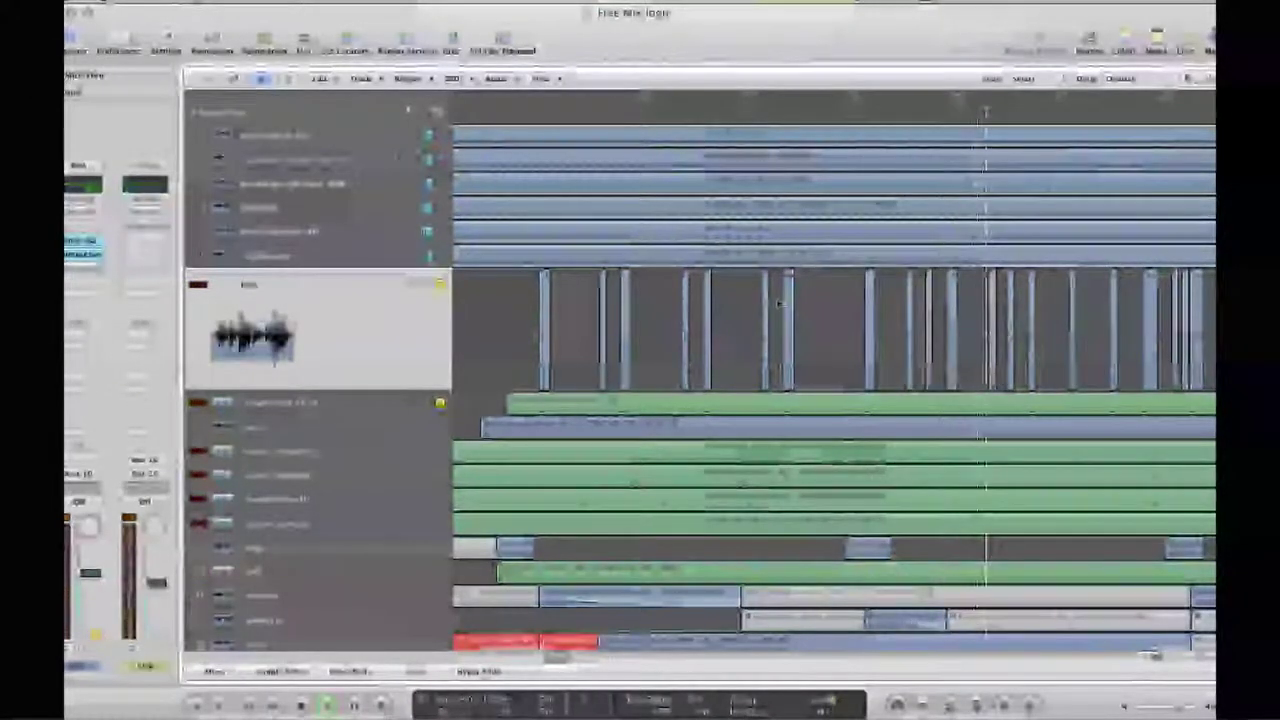
{"action": "left_click", "coordinate": [203, 3]}
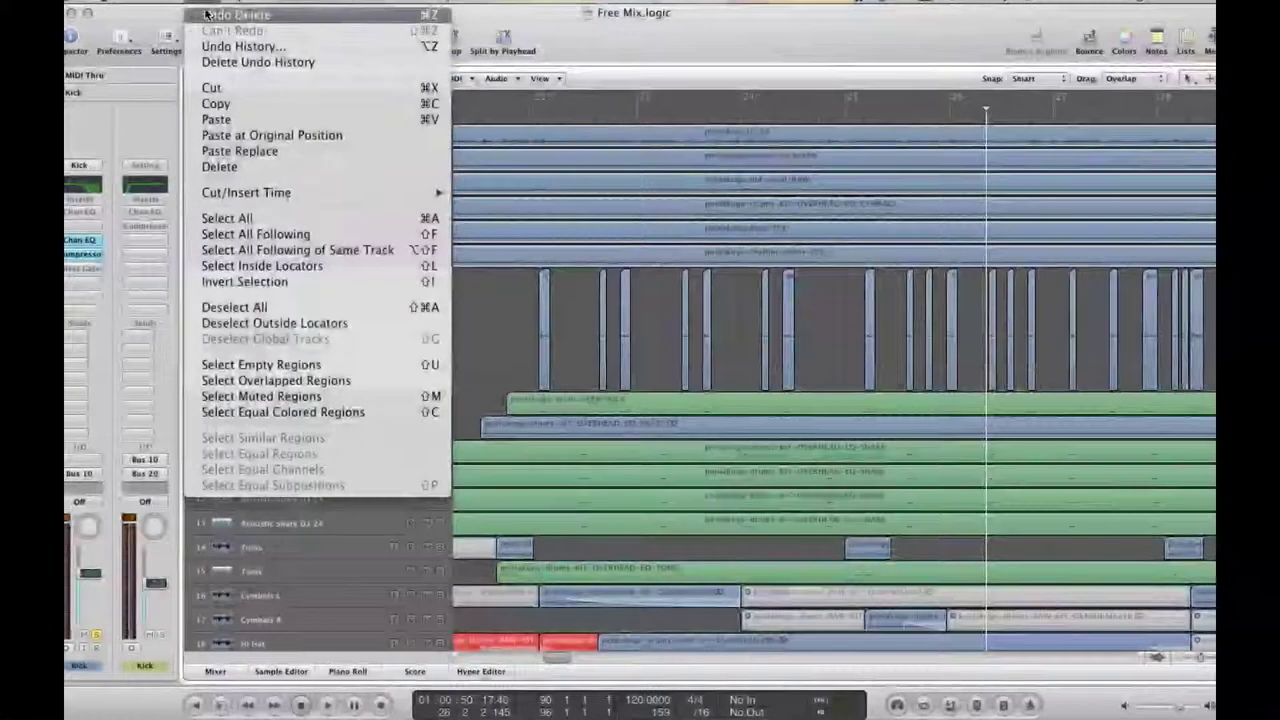
{"action": "left_click", "coordinate": [205, 13]}
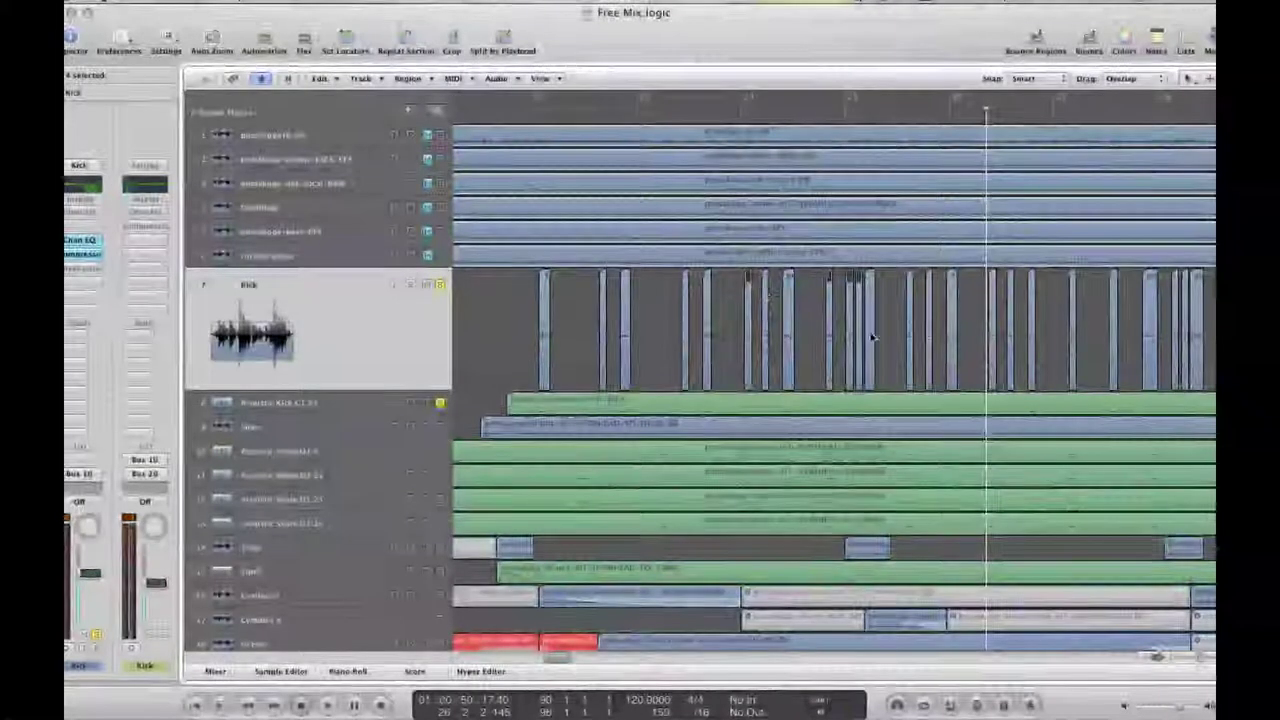
Delete the stray Kick slice at bar 24 and the two slices starting at bar 25, checking by playback.
{"action": "left_click", "coordinate": [742, 336]}
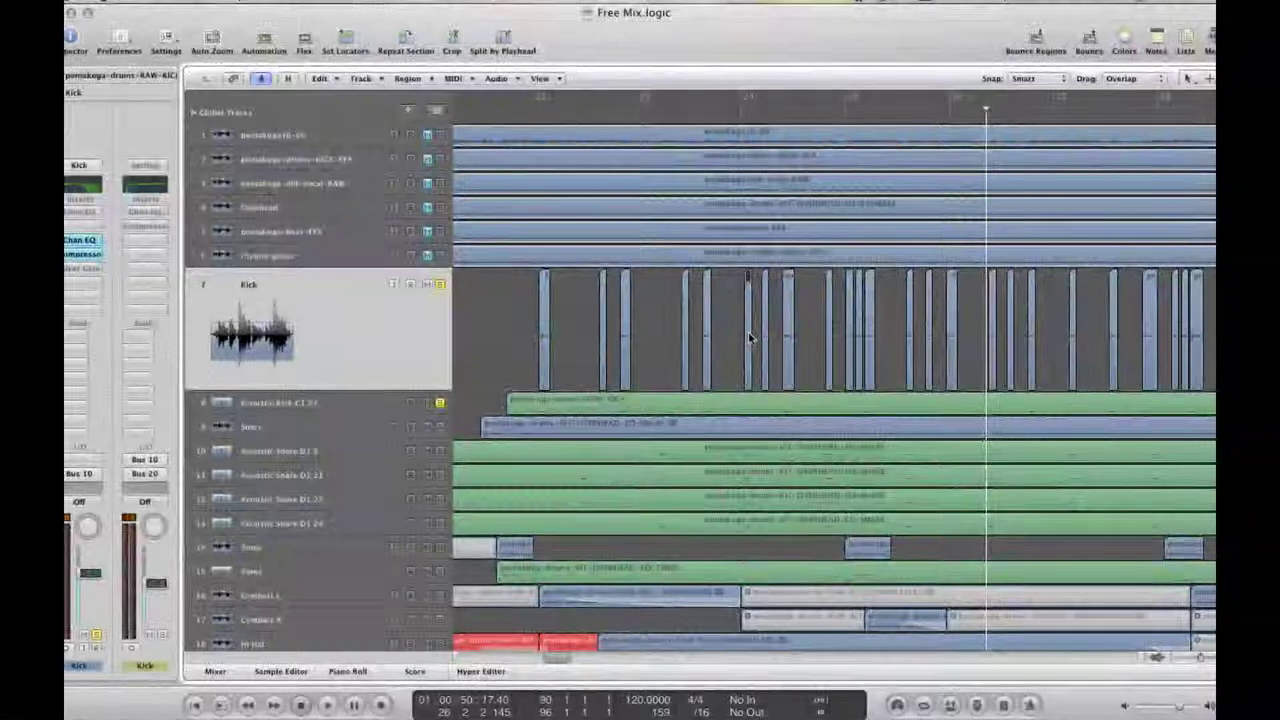
{"action": "left_click", "coordinate": [750, 338]}
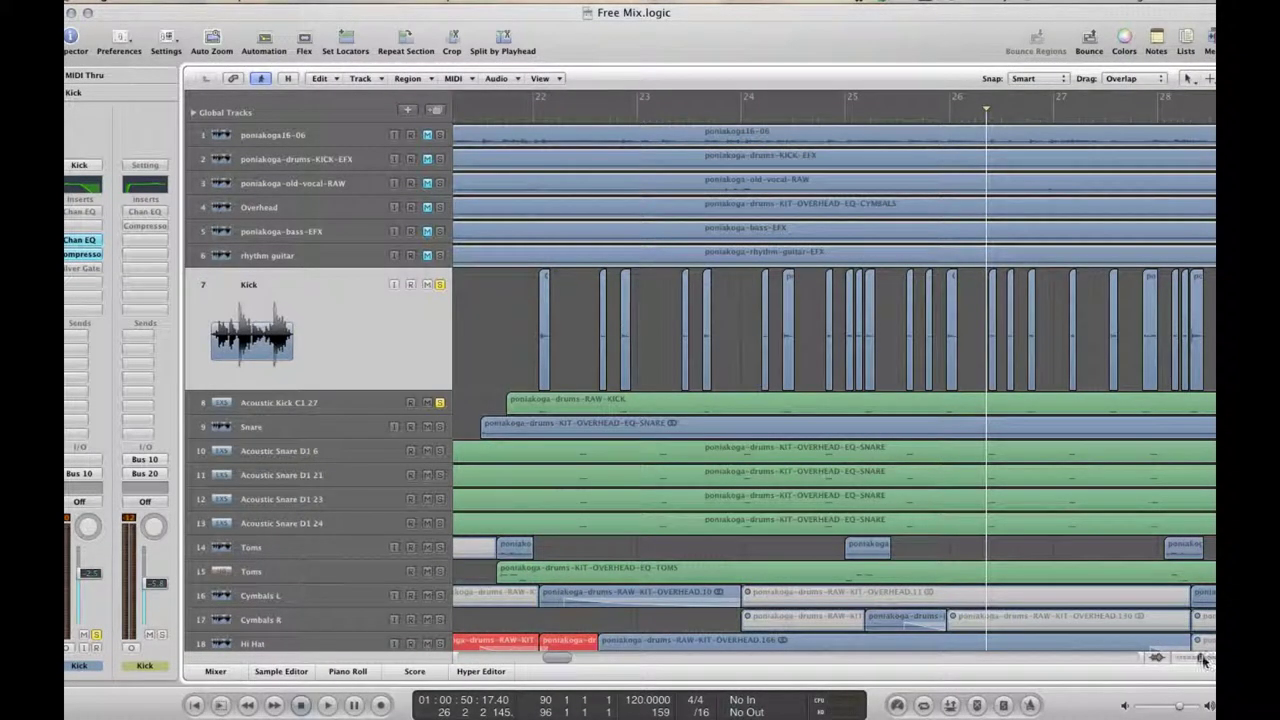
{"action": "left_click_drag", "start_coordinate": [1203, 660], "coordinate": [1206, 660]}
{"action": "key", "text": "comma"}
{"action": "key", "text": "comma"}
{"action": "key", "text": "comma"}
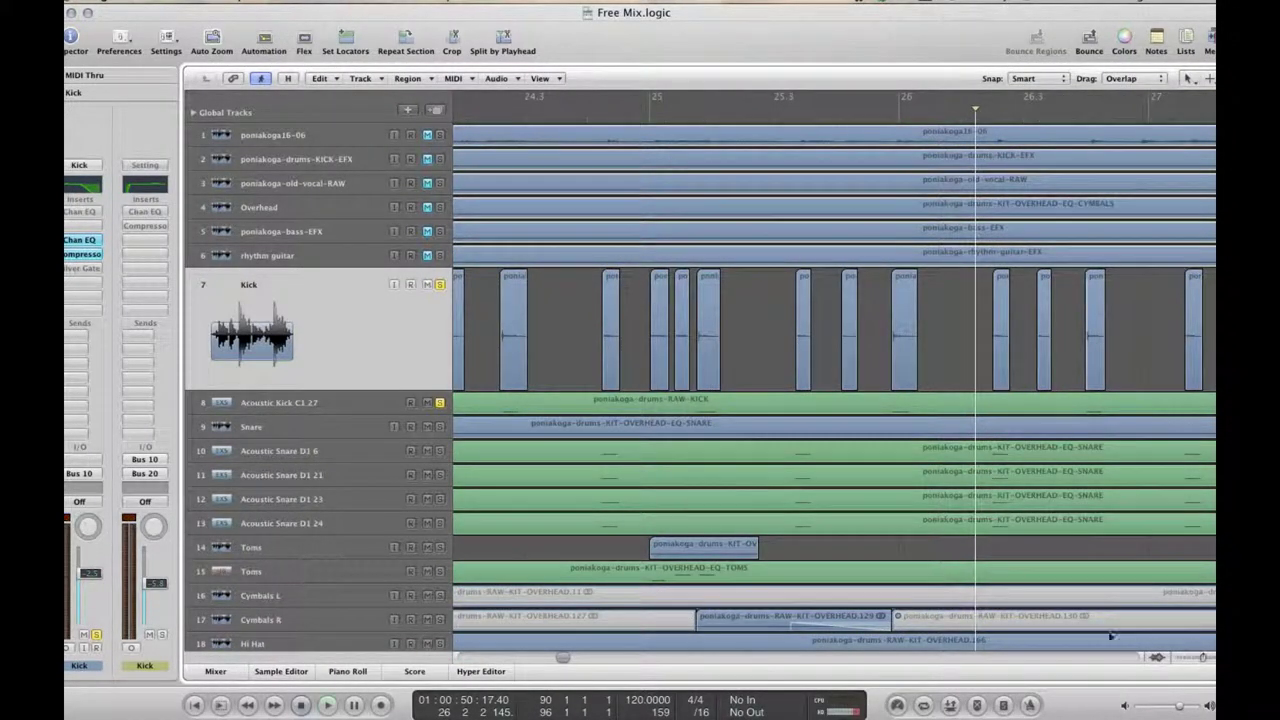
{"action": "key", "text": "space"}
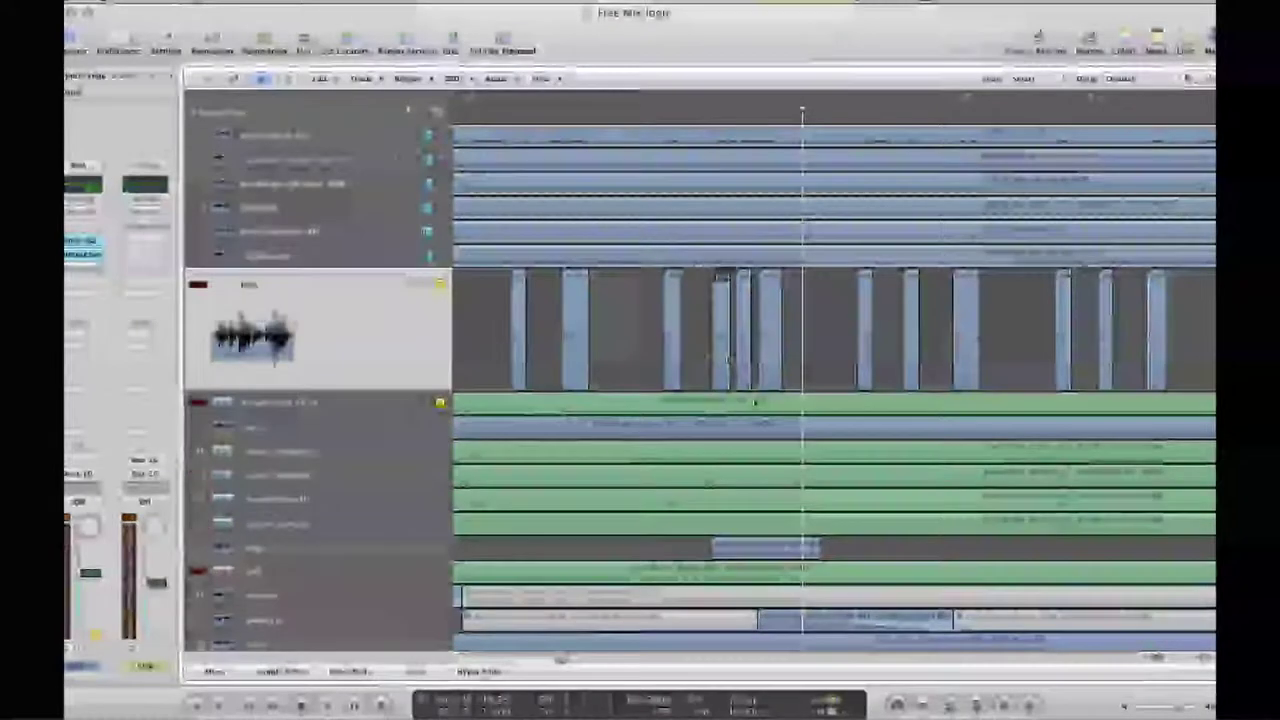
{"action": "key", "text": "Delete"}
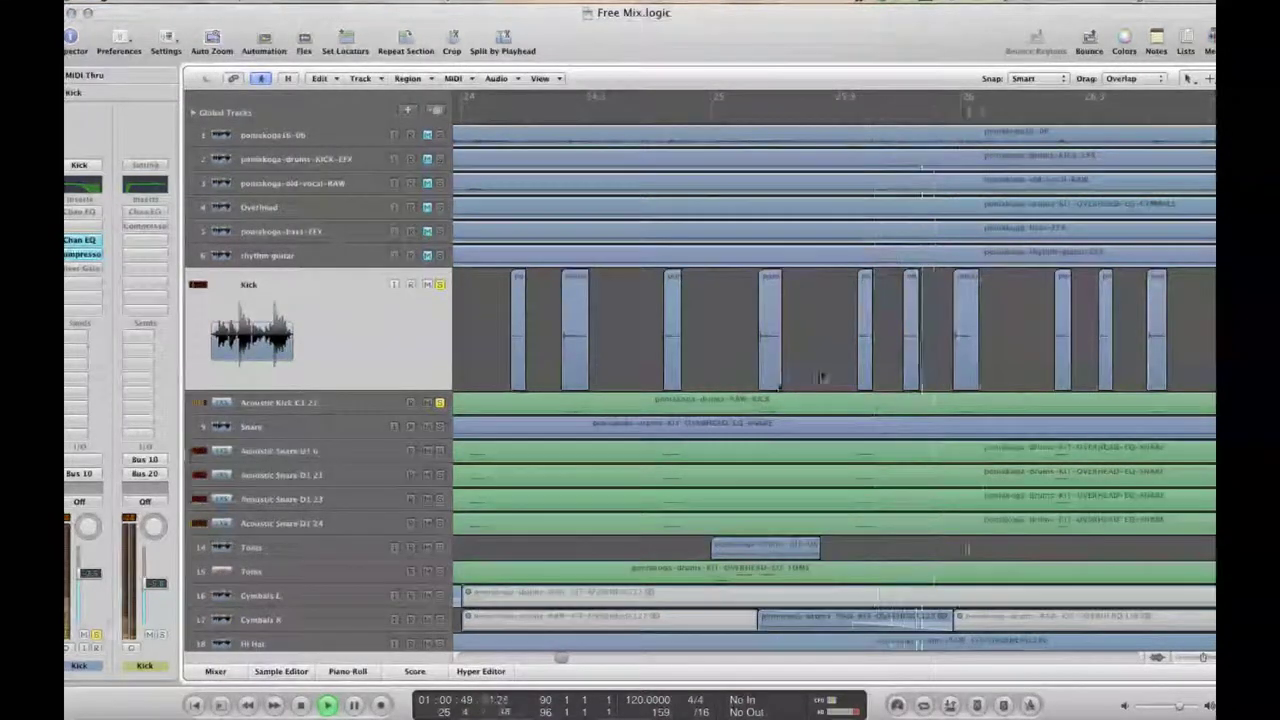
{"action": "key", "text": "Delete"}
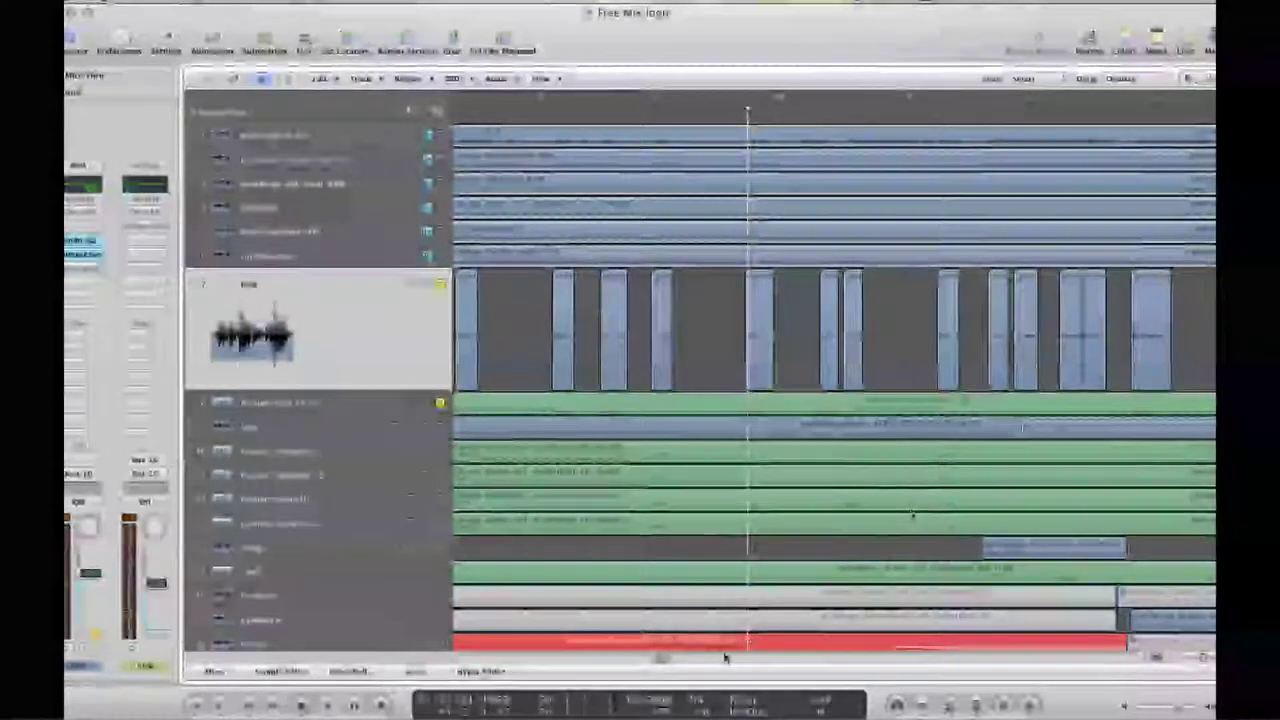
Play the passage around bar 47 and delete the stray Kick slices between 47 and 47.3 and at bar 48.
{"action": "left_click_drag", "start_coordinate": [669, 661], "coordinate": [658, 661]}
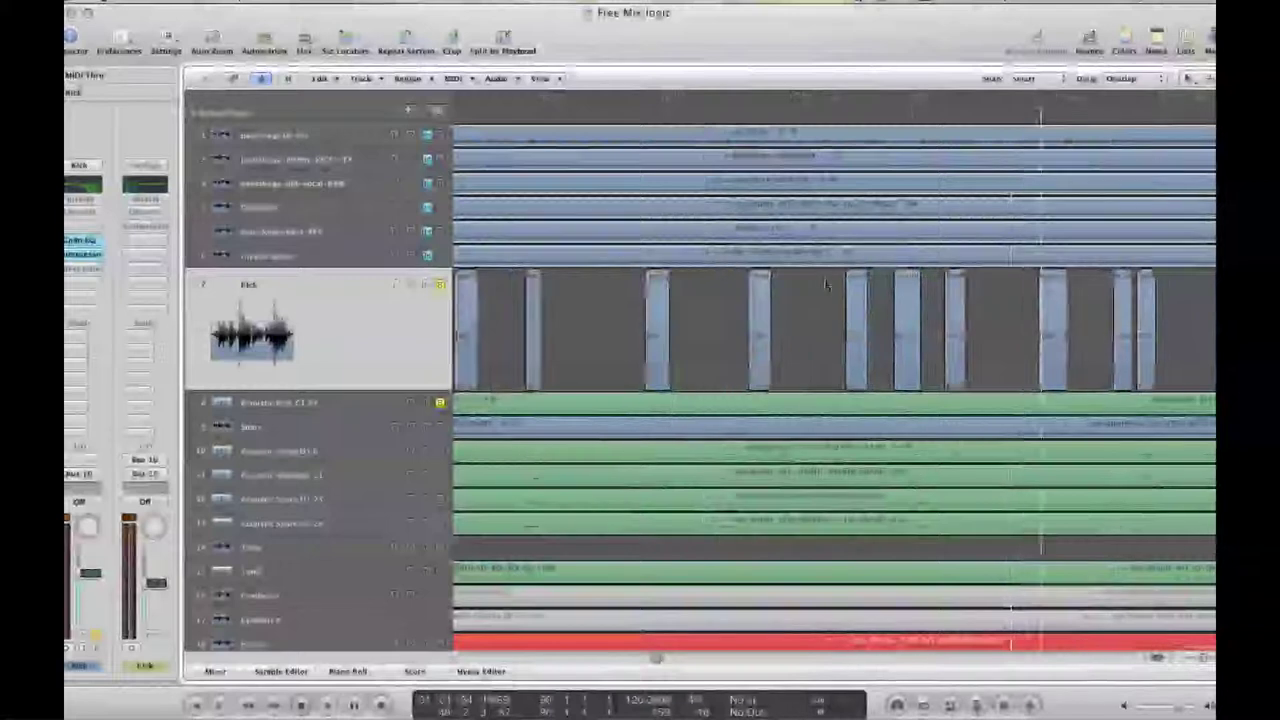
{"action": "left_click", "coordinate": [709, 112]}
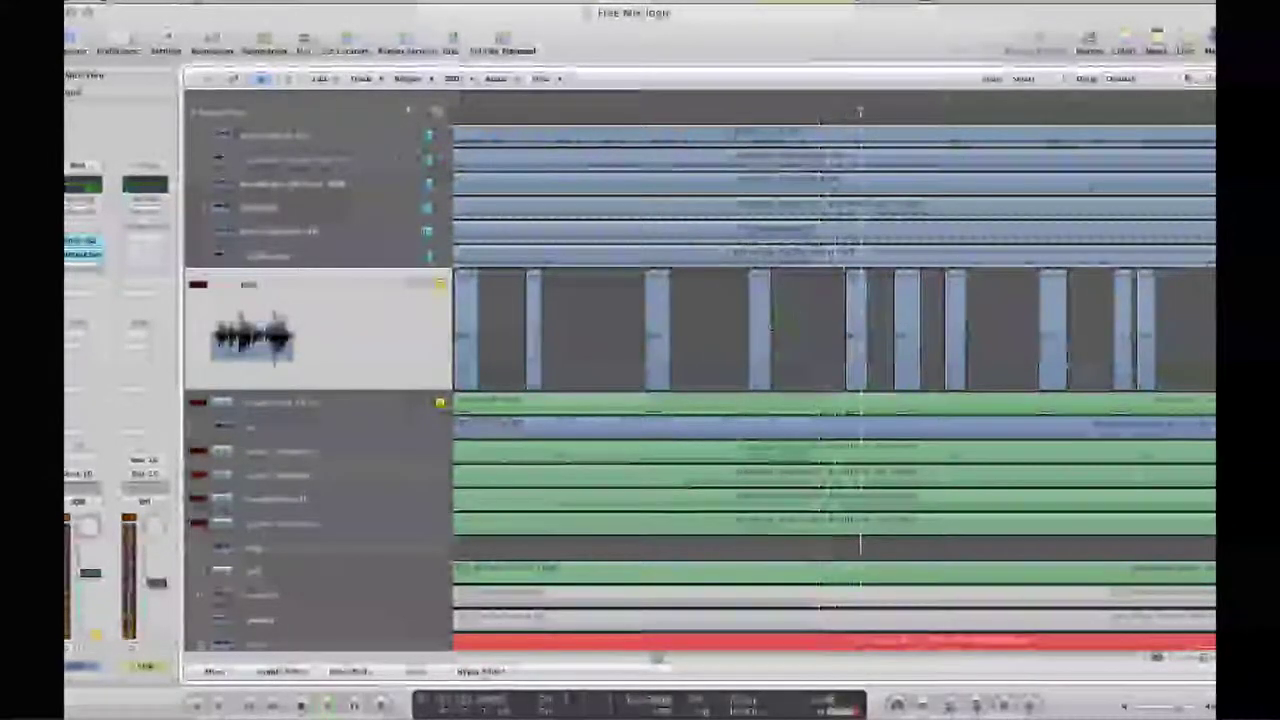
{"action": "key", "text": "Delete"}
{"action": "key", "text": "space"}
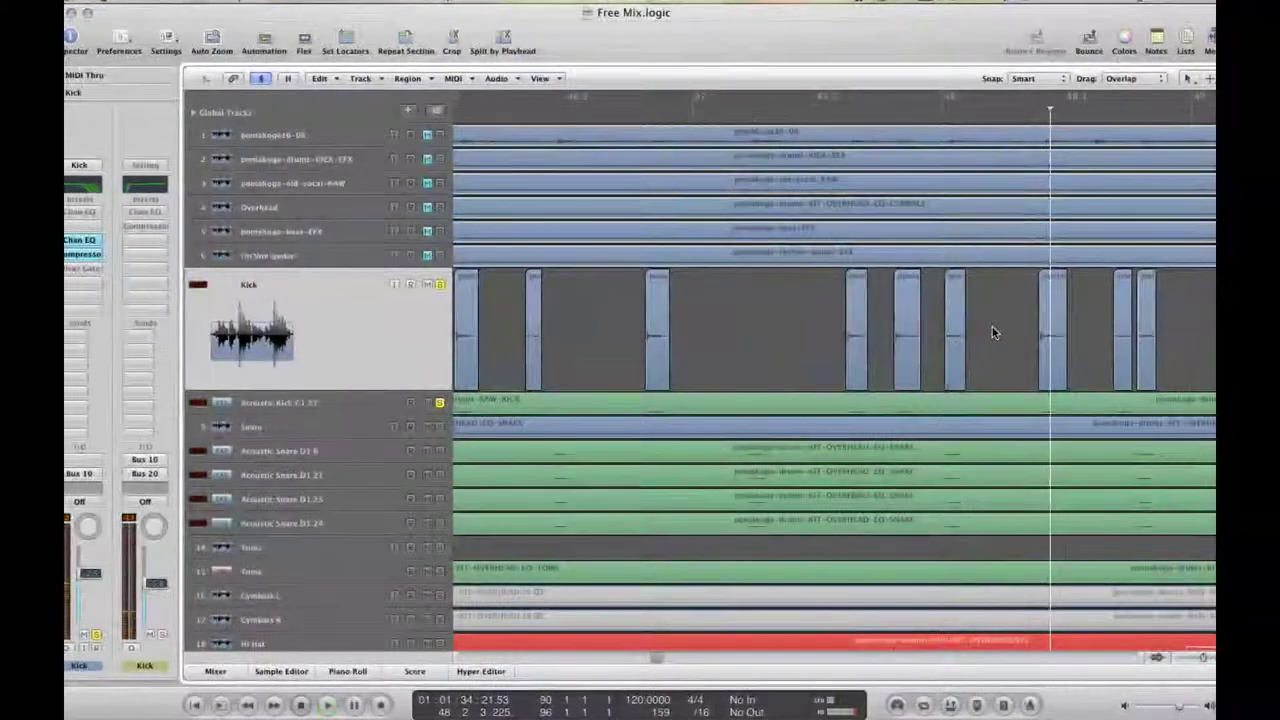
{"action": "left_click", "coordinate": [963, 342]}
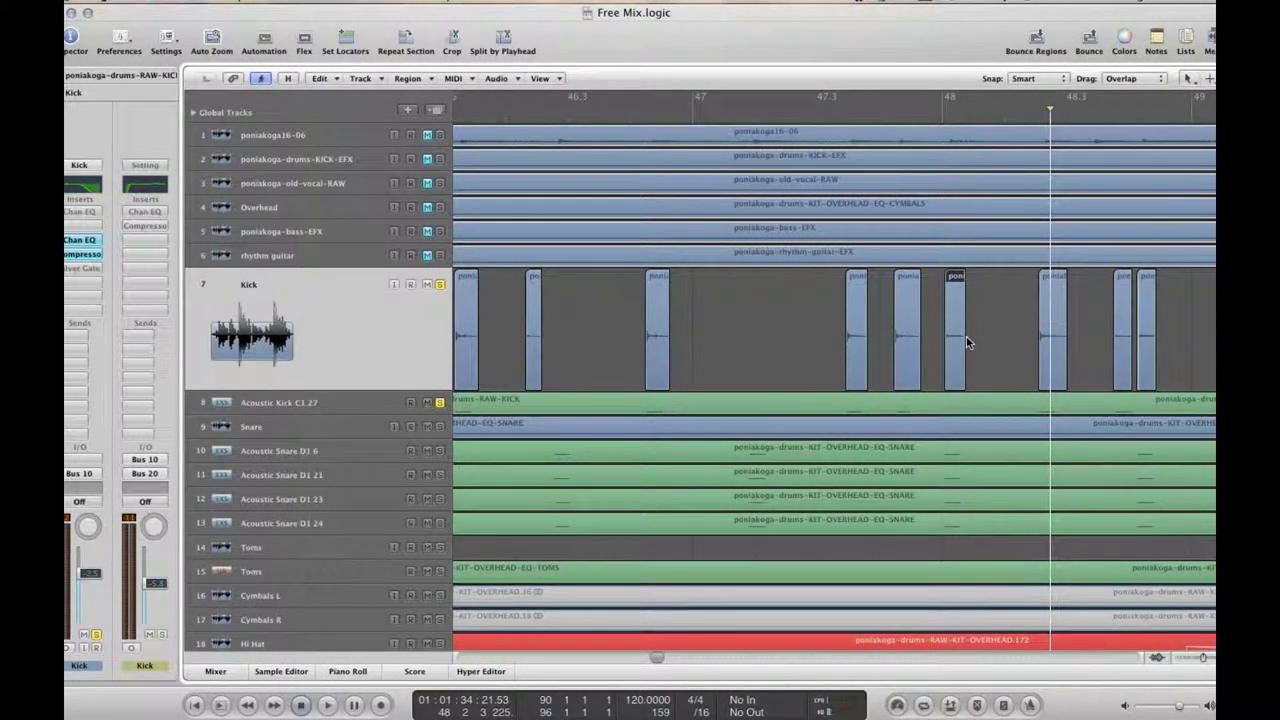
{"action": "key", "text": "Delete"}
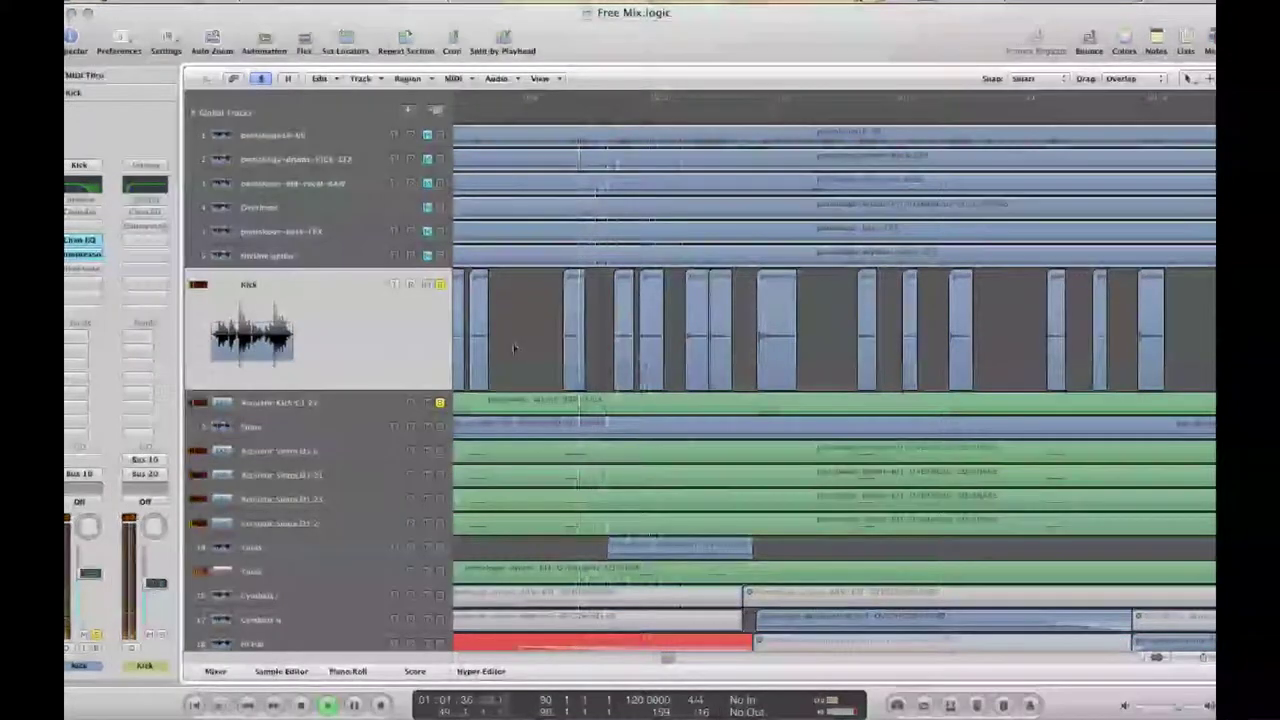
Stop playback and select three stray Kick slices around bar 49.
{"action": "key", "text": "space"}
{"action": "left_click", "coordinate": [485, 359]}
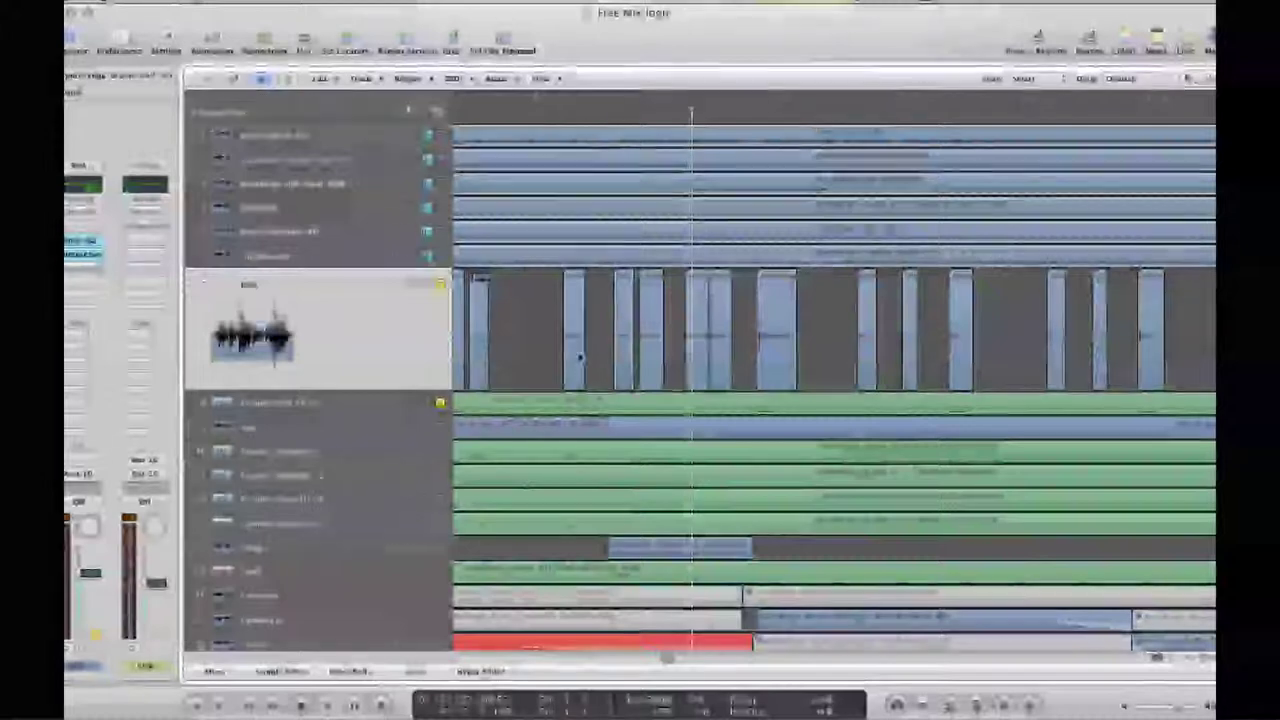
{"action": "left_click", "coordinate": [580, 357], "text": "shift"}
{"action": "left_click", "coordinate": [624, 357], "text": "shift"}
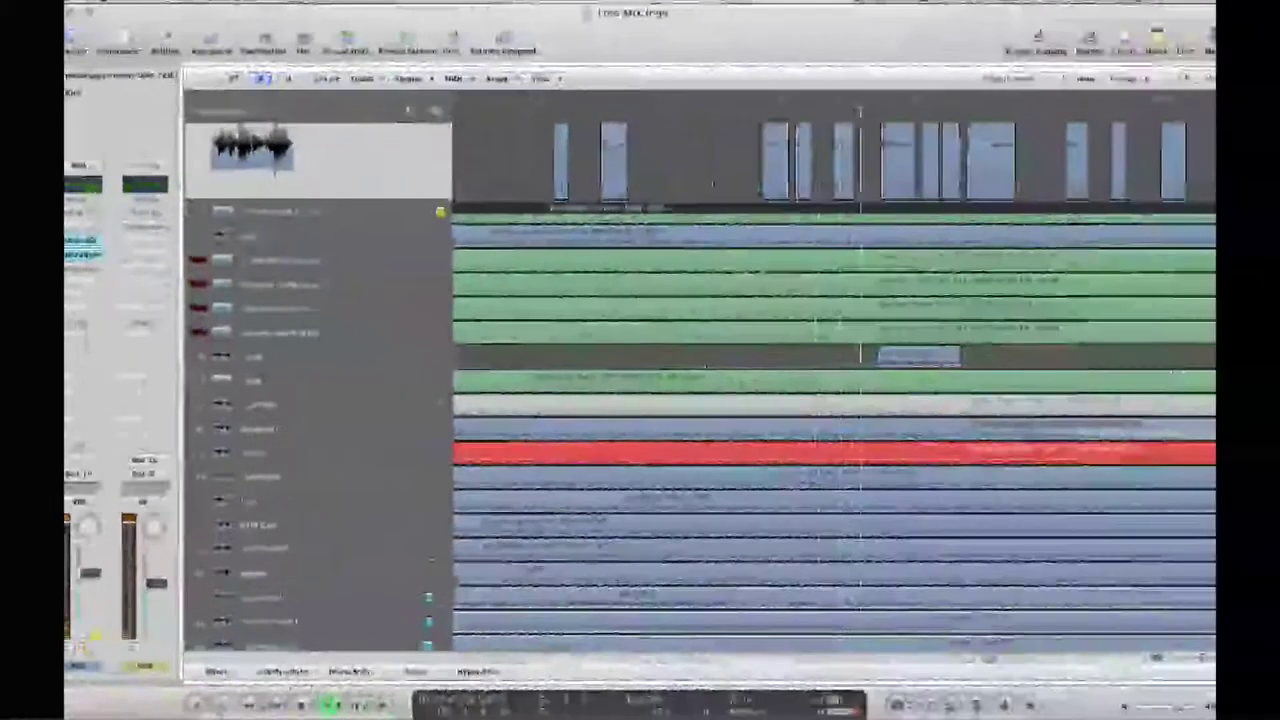
Play the soloed kick tracks from about 124.3 to check the slices around bar 125.
{"action": "left_click", "coordinate": [686, 128]}
{"action": "key", "text": "space"}
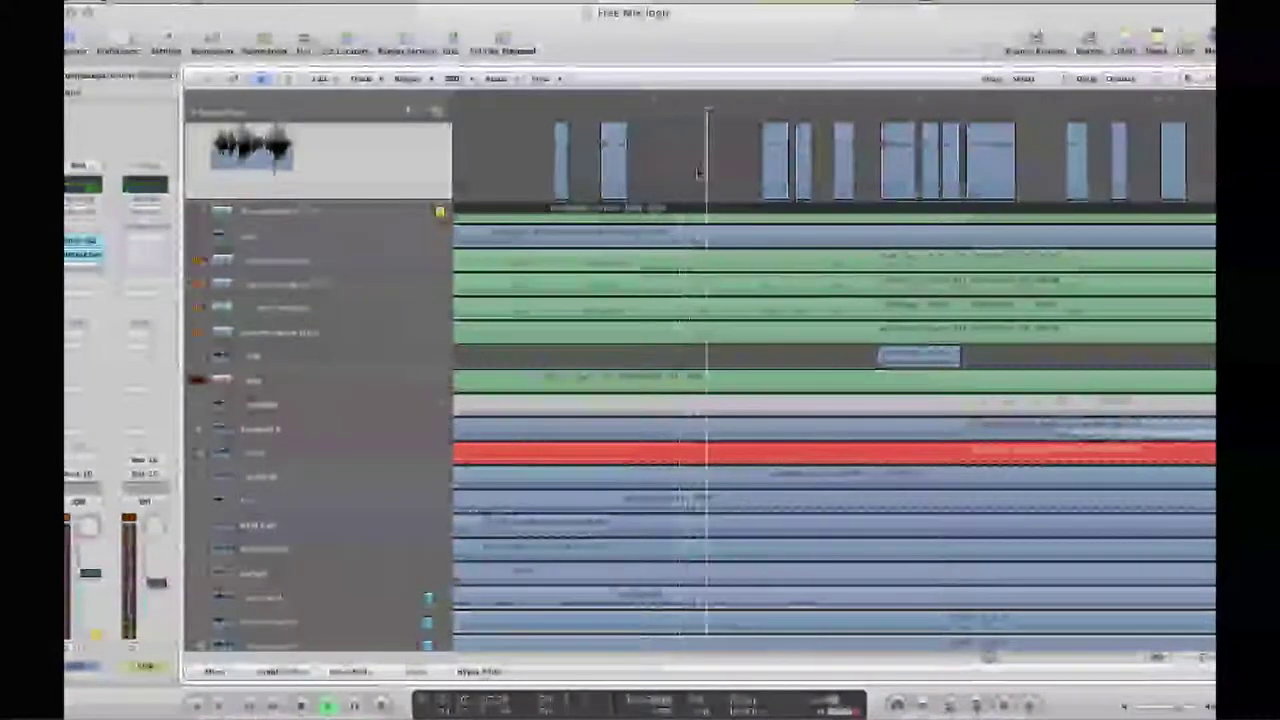
{"action": "key", "text": "space"}
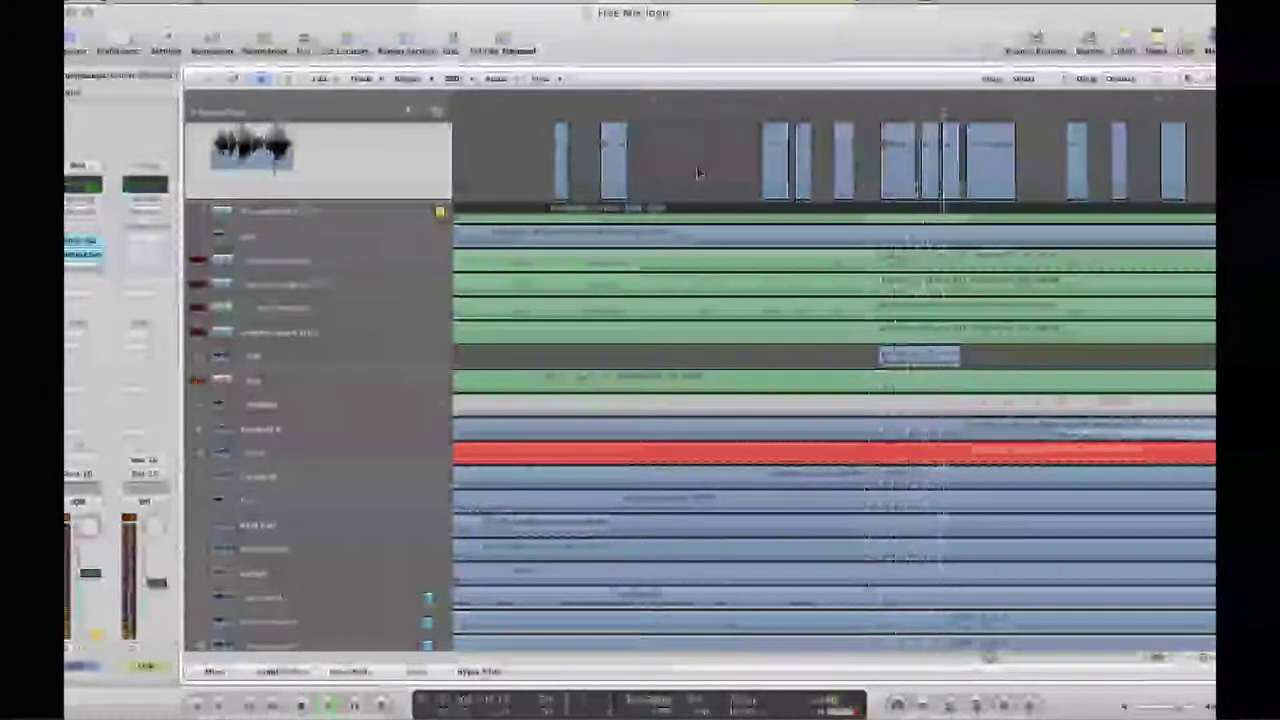
Open the poniakoga-drums-RAW-KICK MIDI region on the Acoustic Kick C1 27 track in the Piano Roll.
{"action": "key", "text": "ctrl+super+Down"}
{"action": "key", "text": "ctrl+super+Down"}
{"action": "key", "text": "ctrl+super+Down"}
{"action": "scroll", "coordinate": [728, 215], "scroll_direction": "up", "scroll_amount": 4}
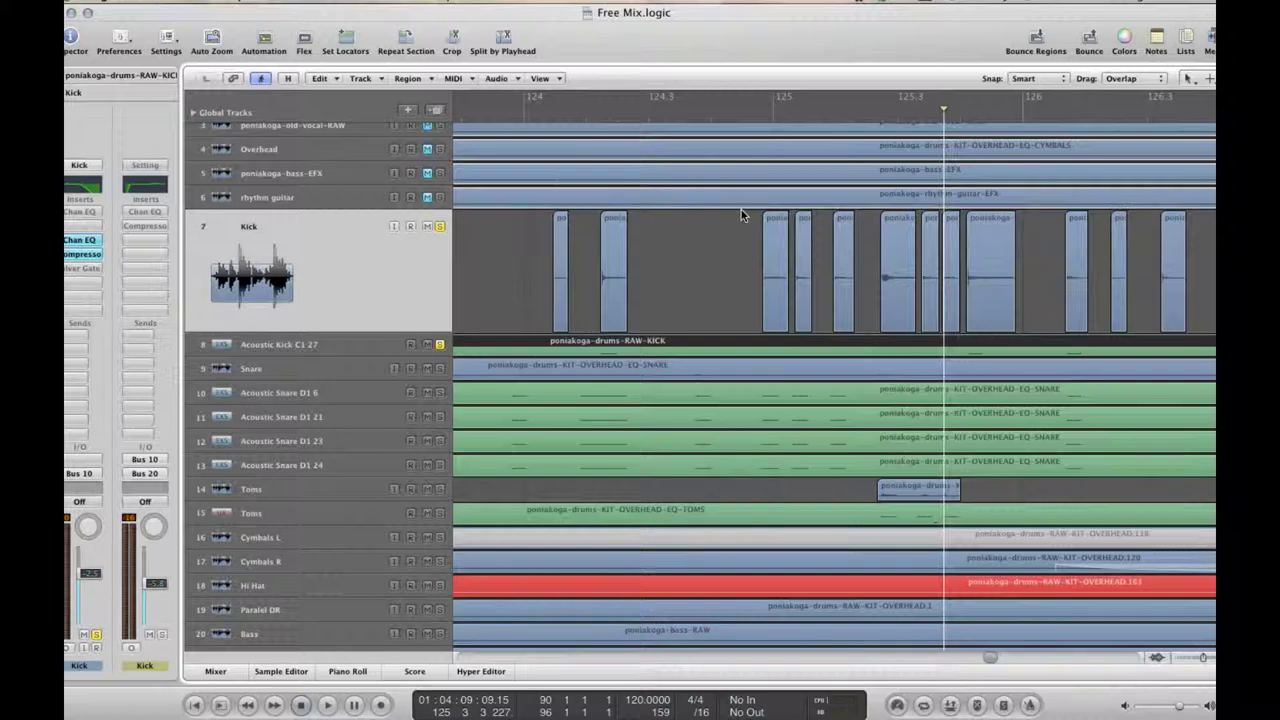
{"action": "double_click", "coordinate": [660, 343]}
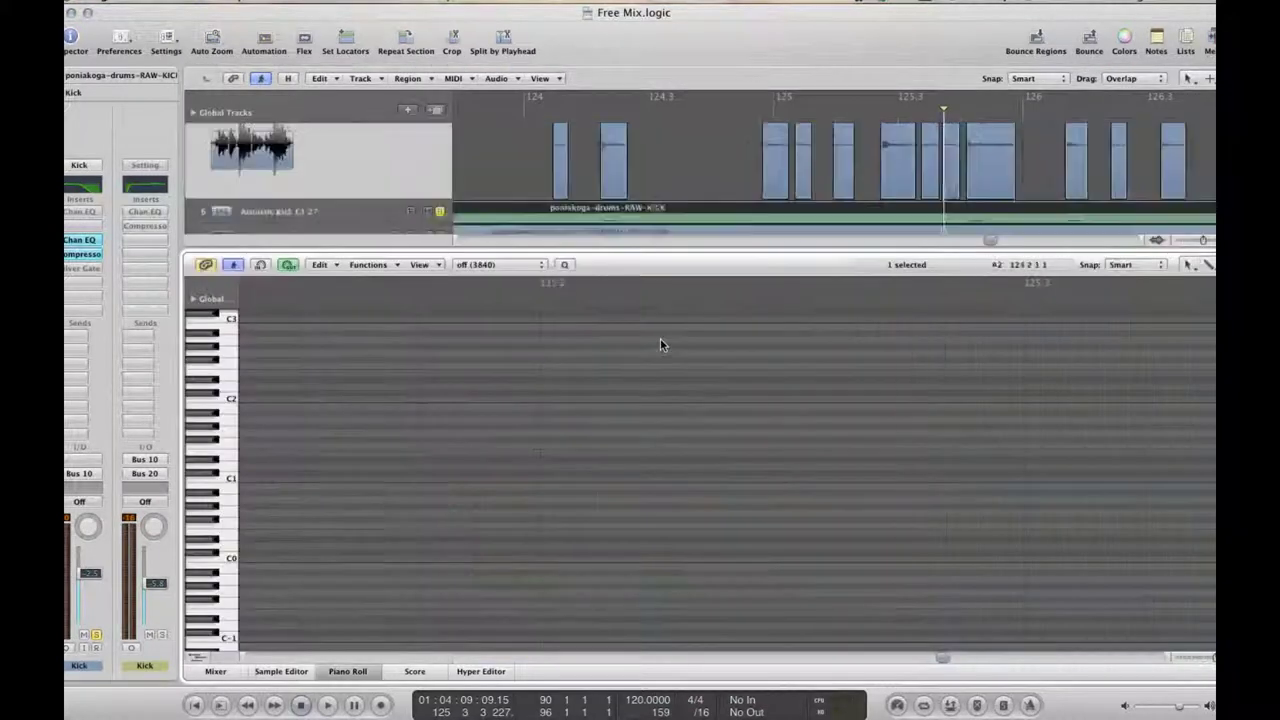
Play the Acoustic Kick region's C1 notes around bar 125 in the Piano Roll, stopping before bar 126.
{"action": "left_click", "coordinate": [321, 265]}
{"action": "left_click", "coordinate": [329, 279]}
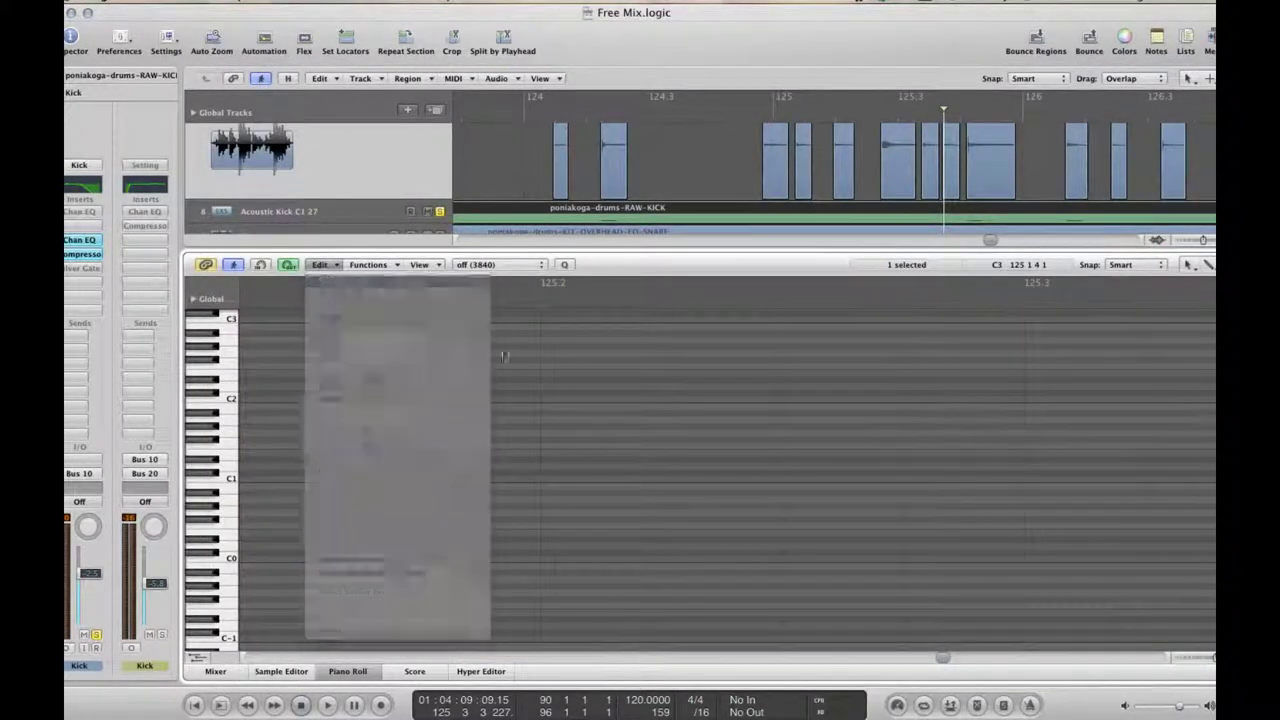
{"action": "key", "text": "space"}
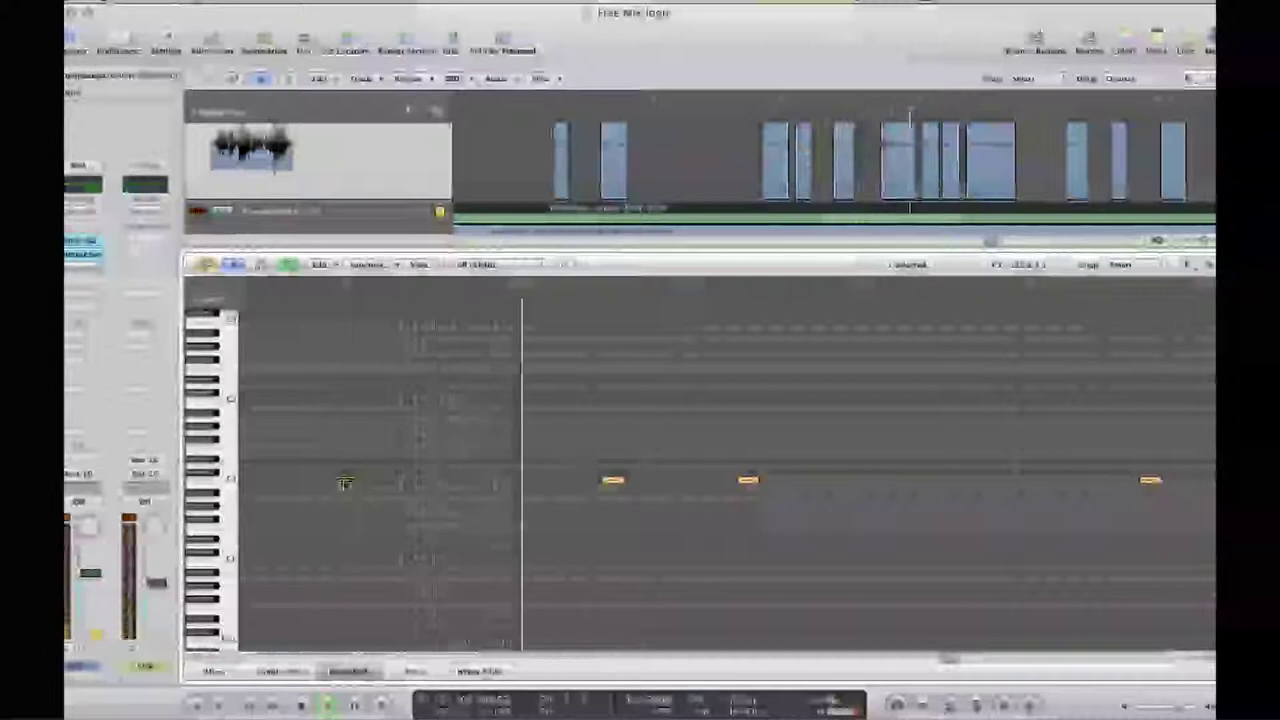
{"action": "key", "text": "space"}
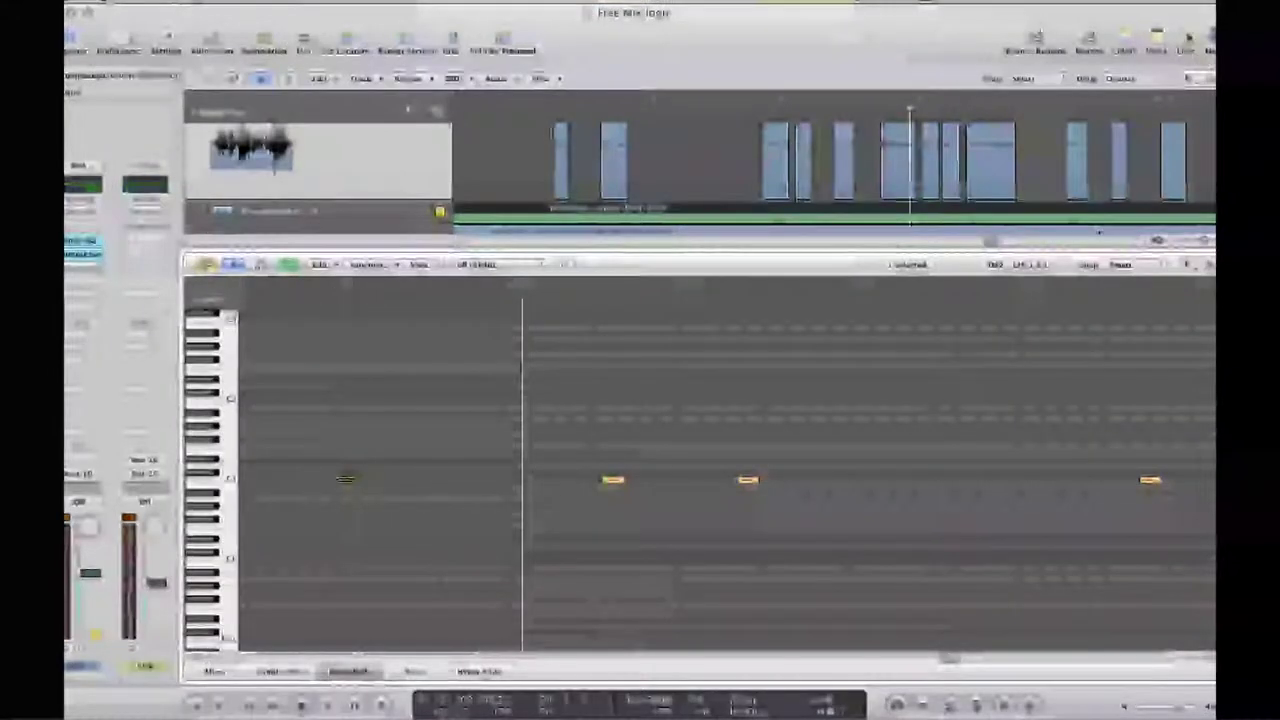
Check the note events around bar 125 in the Event List during playback and close the list and the Piano Roll.
{"action": "key", "text": "e"}
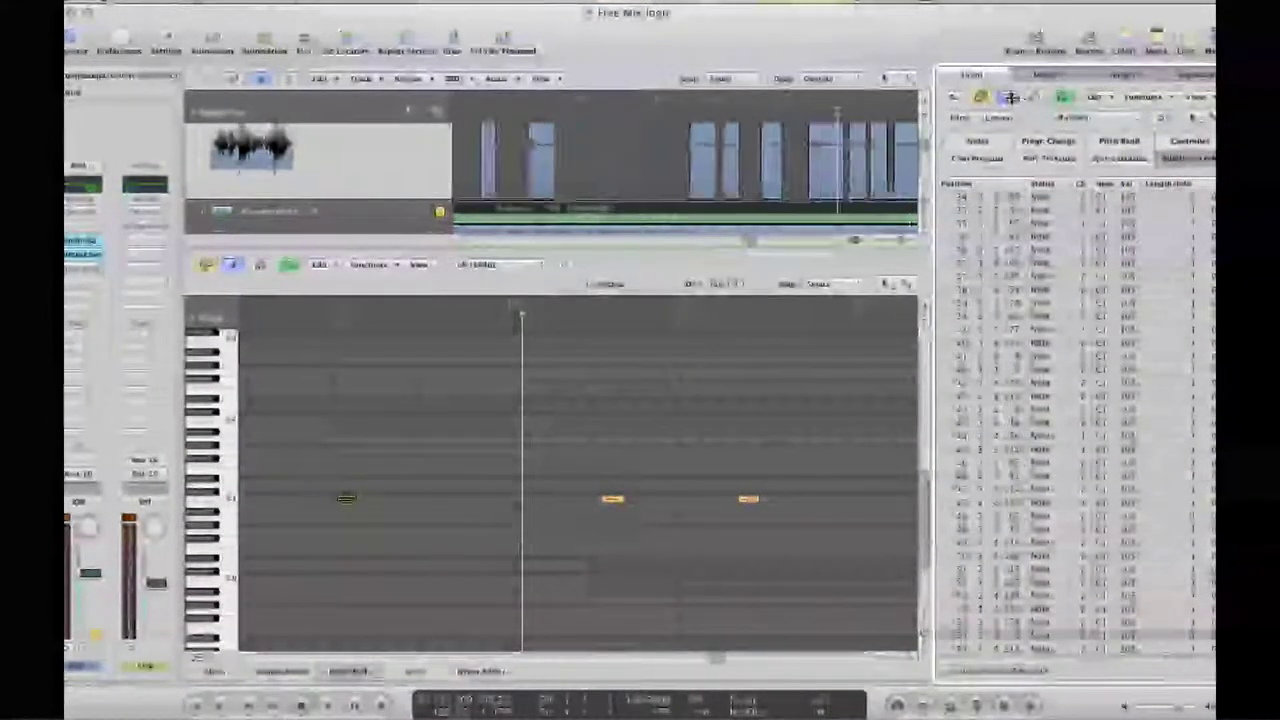
{"action": "left_click", "coordinate": [1010, 97]}
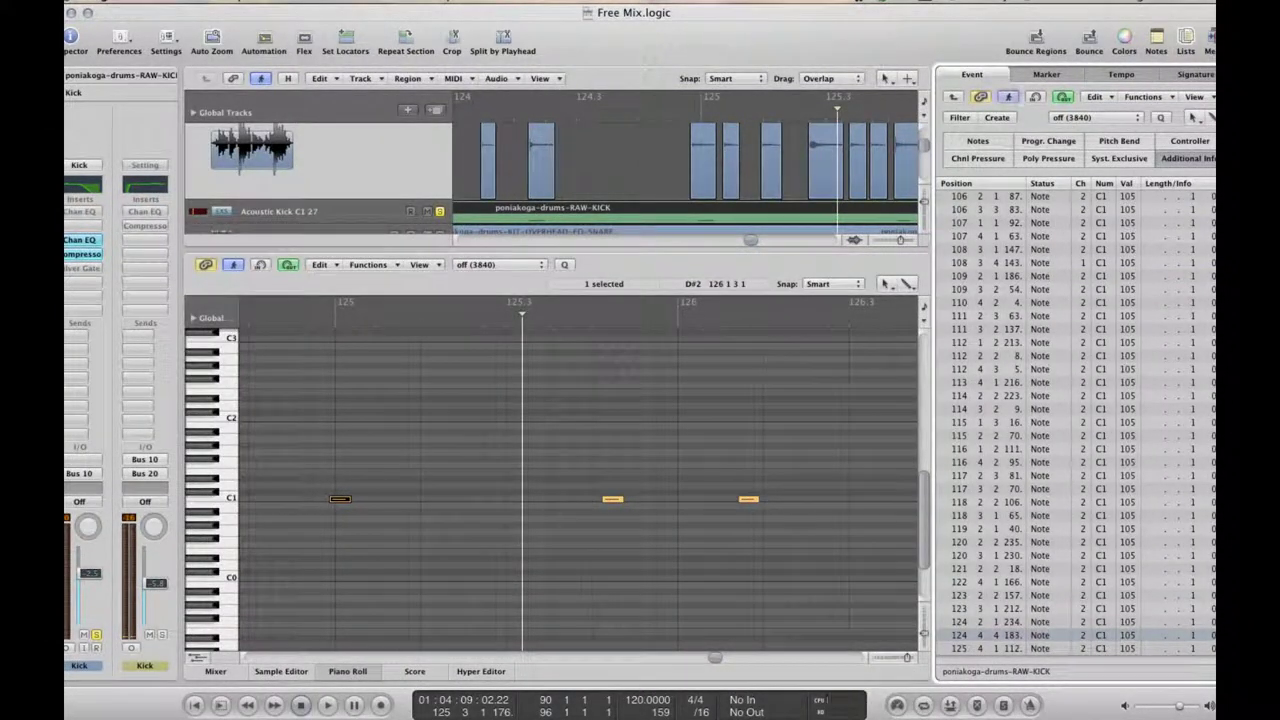
{"action": "key", "text": "space"}
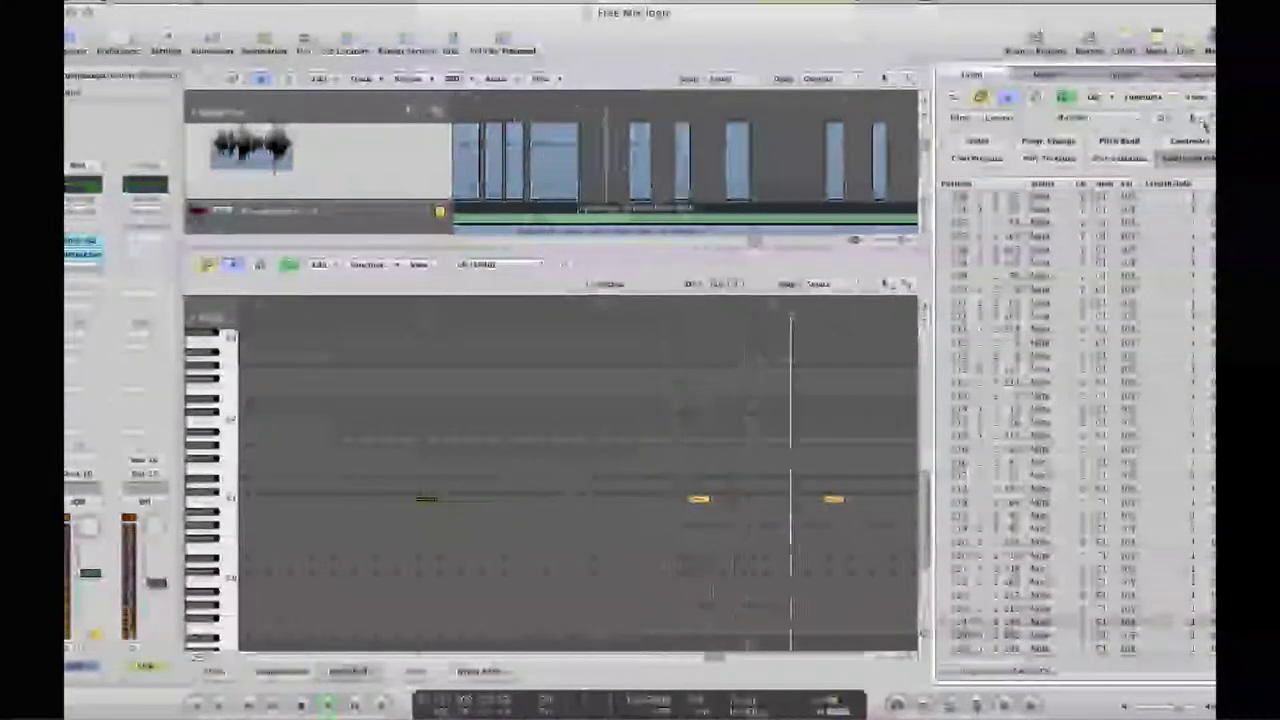
{"action": "left_click", "coordinate": [1186, 50]}
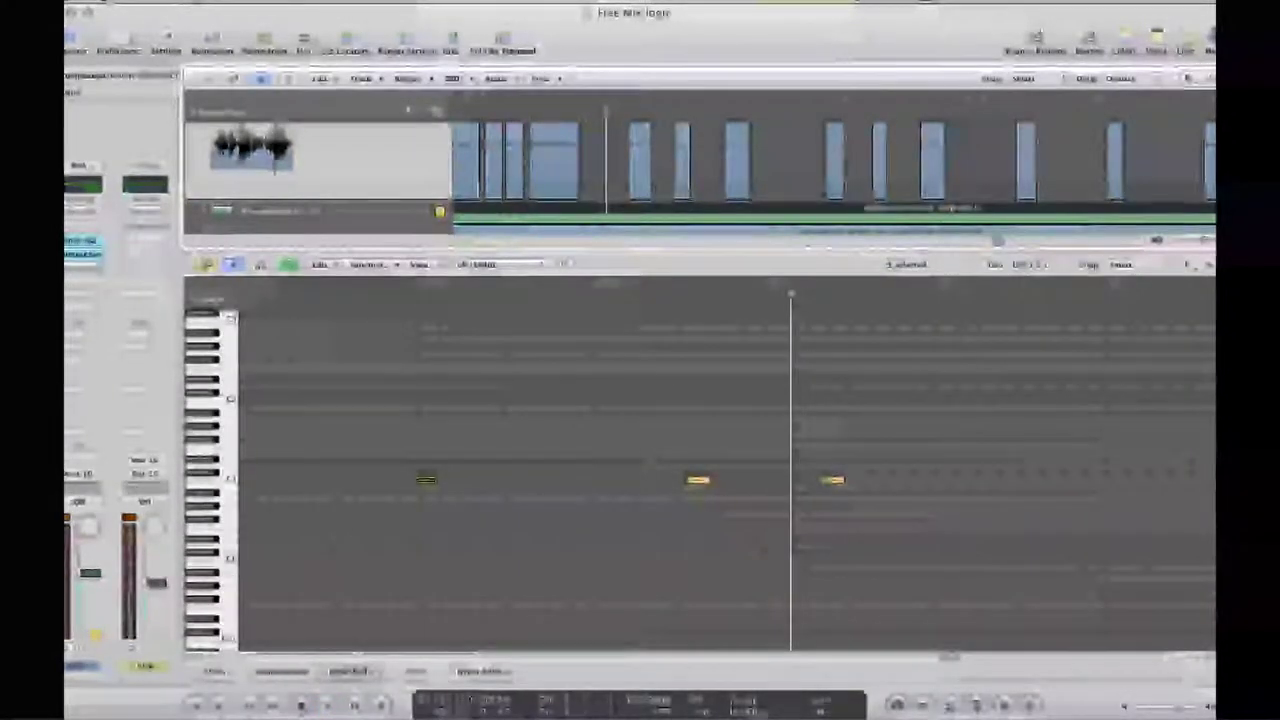
{"action": "double_click", "coordinate": [621, 206]}
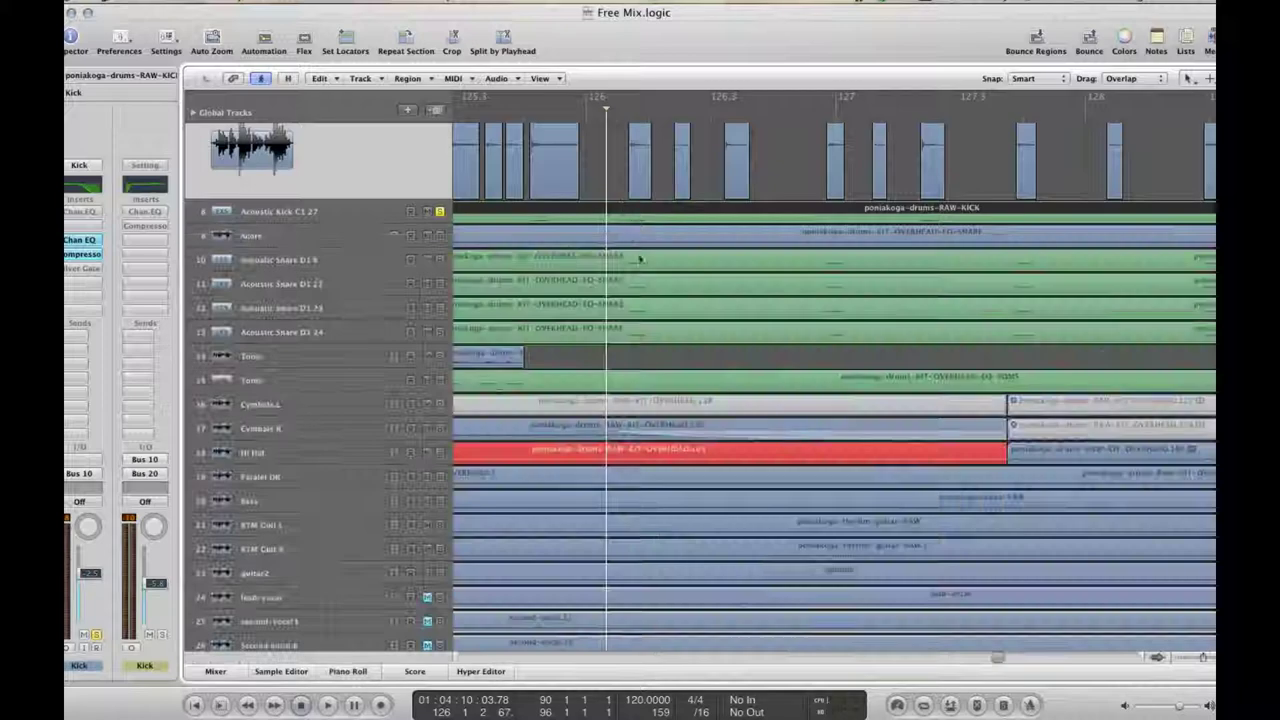
Rewind and replay the passage around bar 125, and delete the three selected stray Kick slices between 125 and 125.3.
{"action": "key", "text": "space"}
{"action": "key", "text": "comma"}
{"action": "key", "text": "comma"}
{"action": "scroll", "coordinate": [668, 277], "scroll_direction": "down", "scroll_amount": 1}
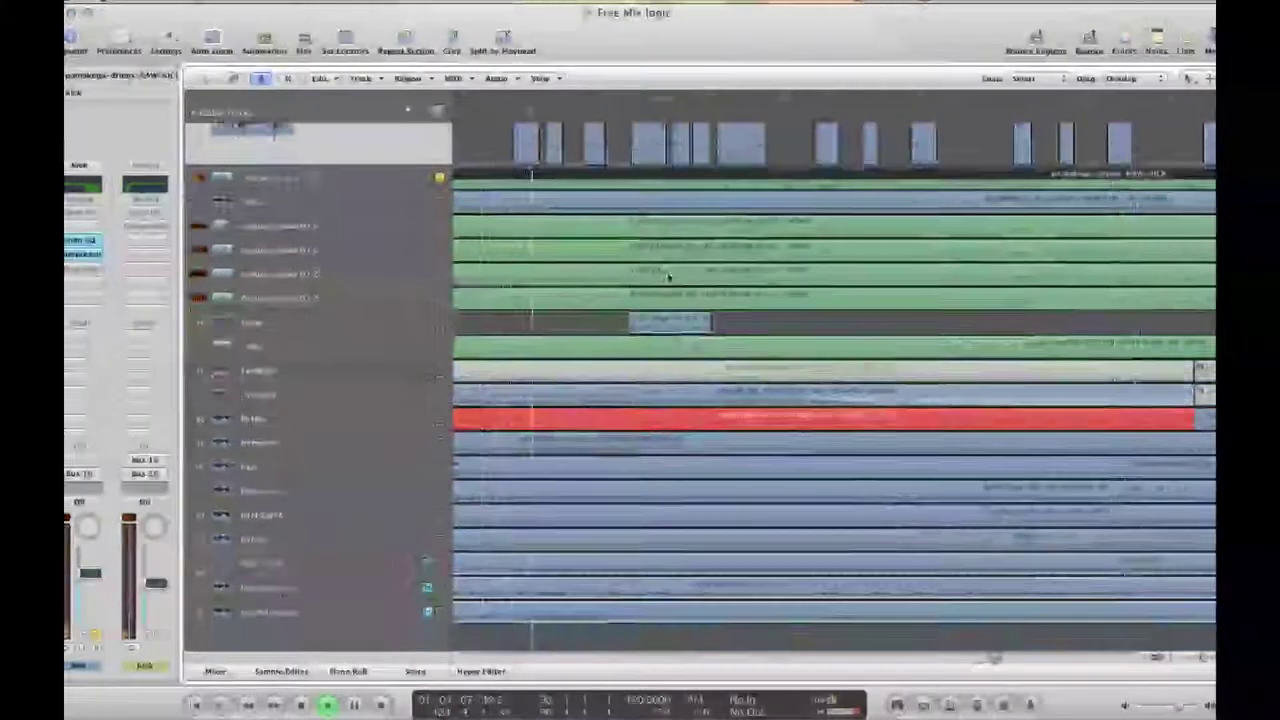
{"action": "scroll", "coordinate": [668, 275], "scroll_direction": "up", "scroll_amount": 5}
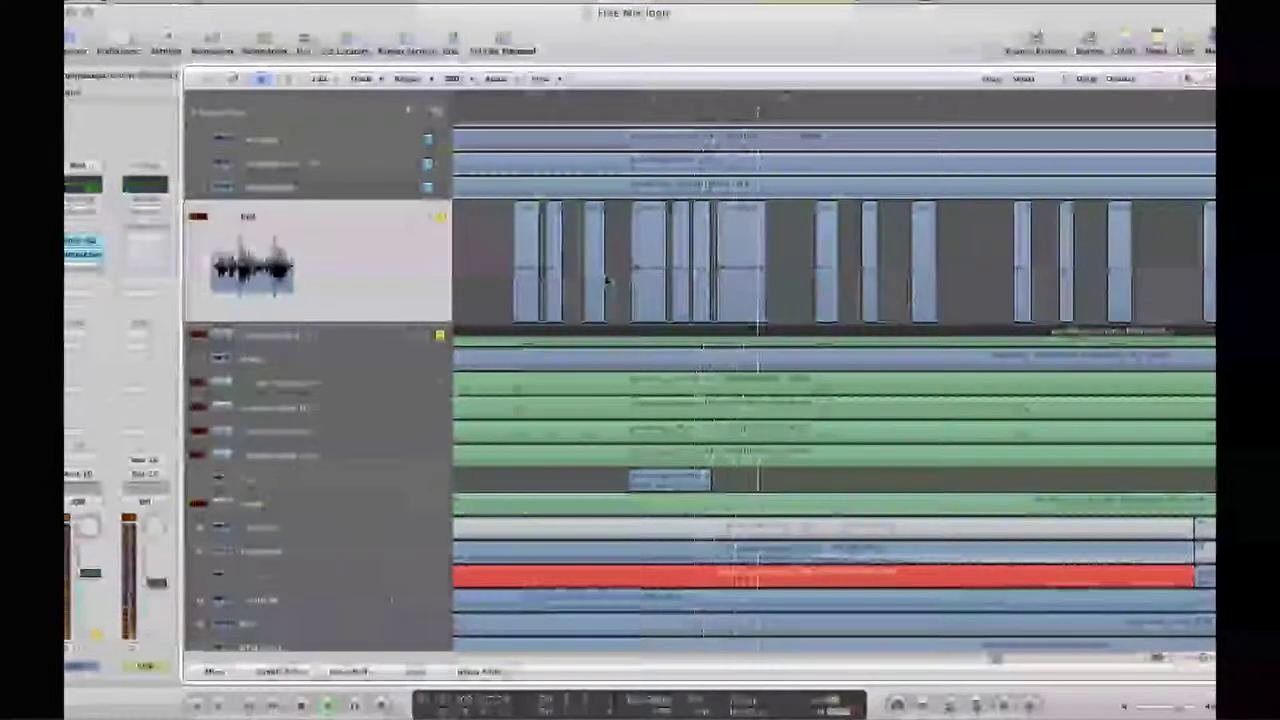
{"action": "key", "text": "comma"}
{"action": "key", "text": "comma"}
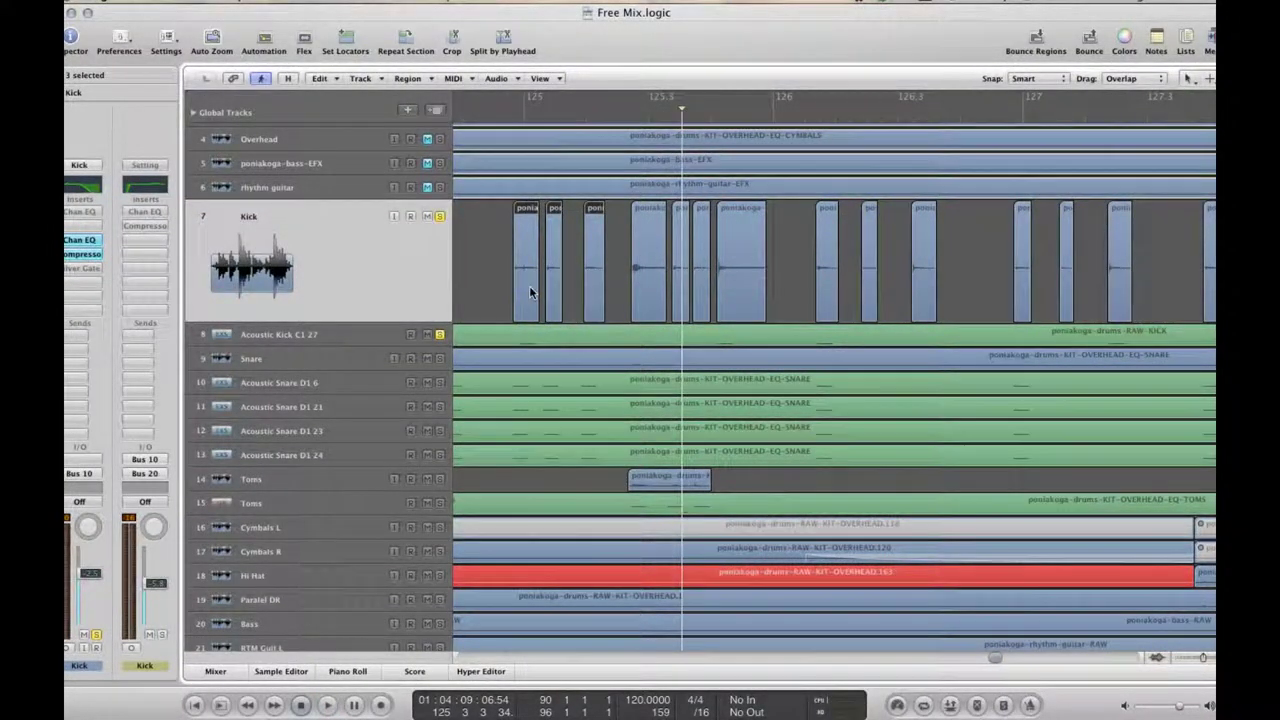
{"action": "key", "text": "Delete"}
Solo the Snare track and play it with the kick tracks from 124.4 to just before bar 126.
{"action": "left_click", "coordinate": [439, 358]}
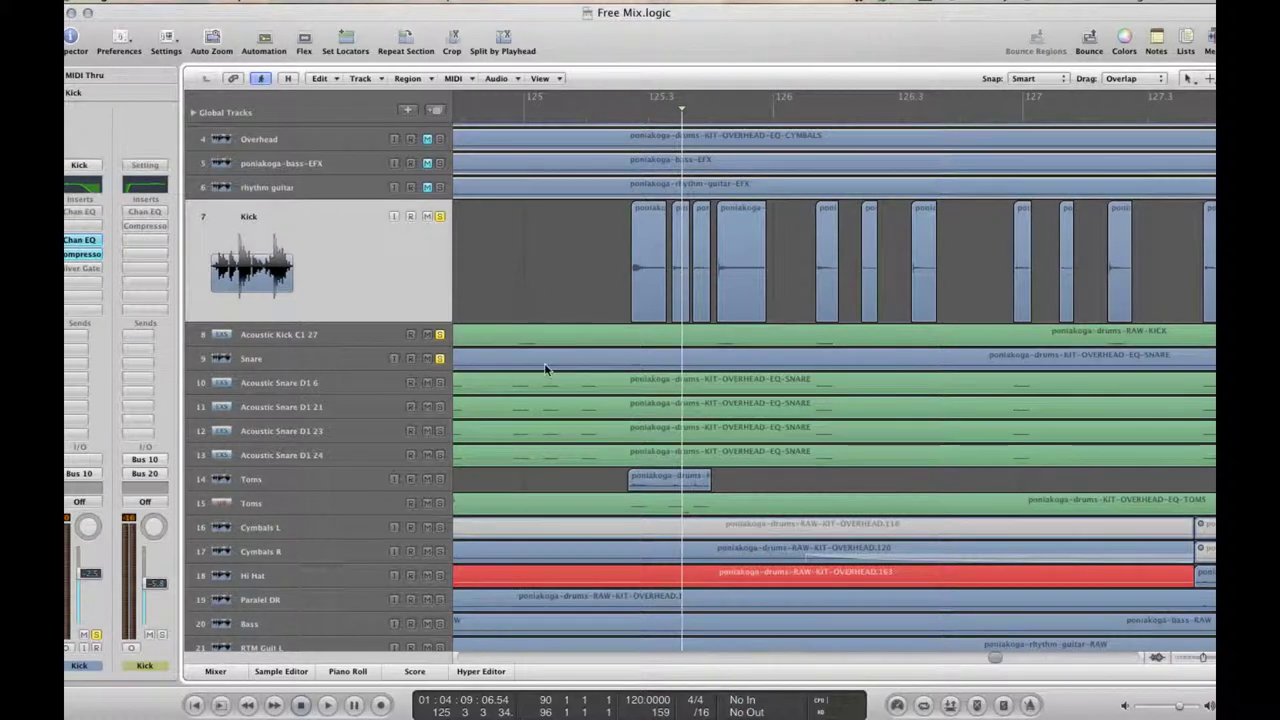
{"action": "left_click", "coordinate": [464, 112]}
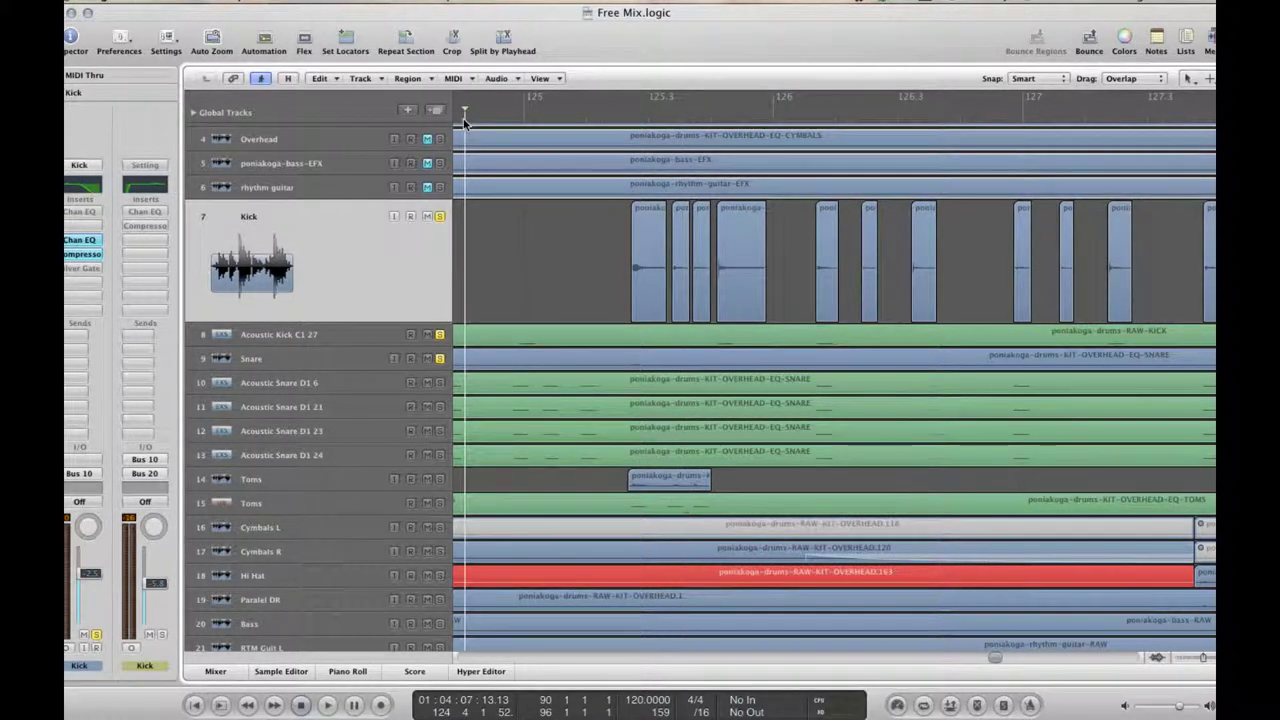
{"action": "key", "text": "space"}
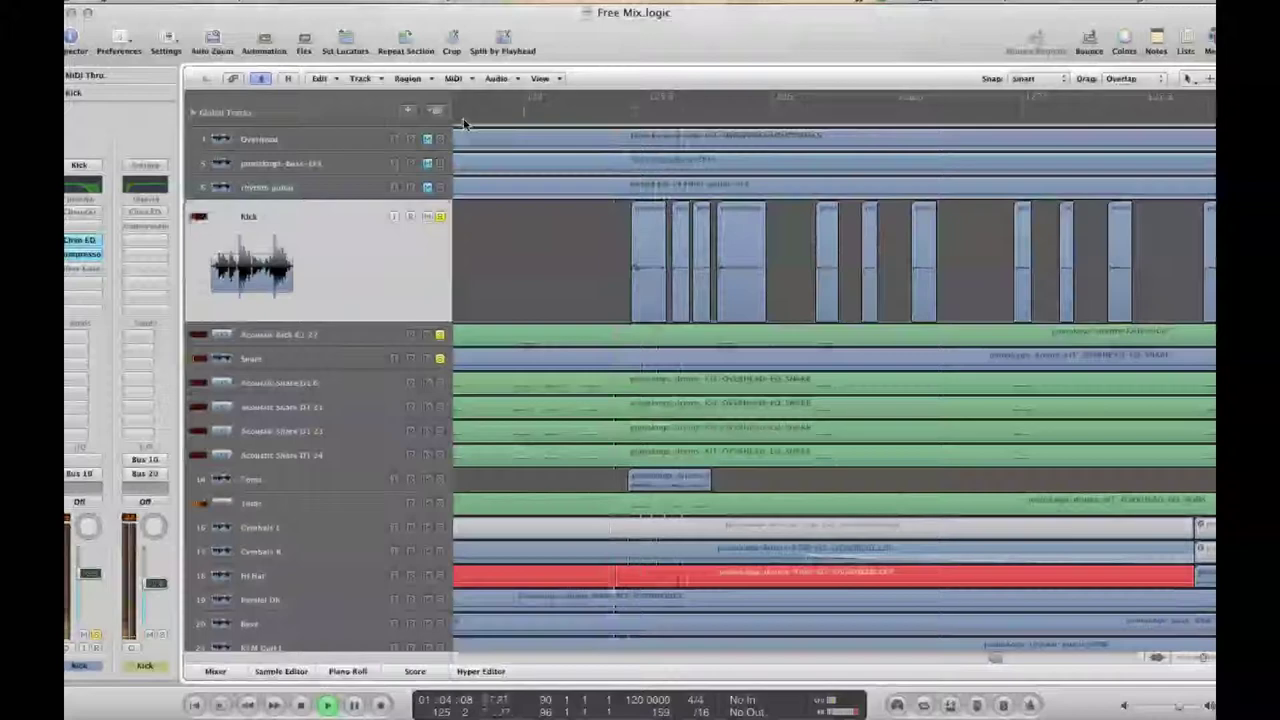
{"action": "key", "text": "space"}
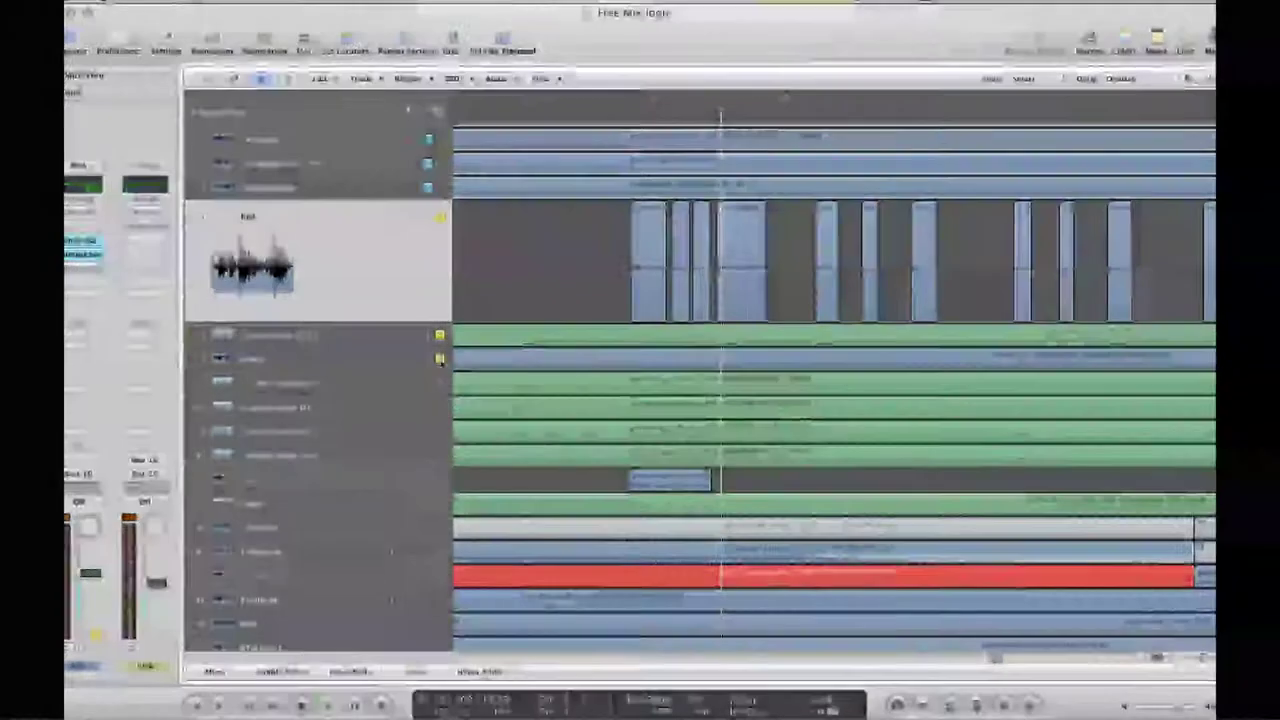
Move the C1 note near bar 125 in the Acoustic Kick C1 27 region slightly earlier and close the Piano Roll.
{"action": "left_click", "coordinate": [513, 338]}
{"action": "double_click", "coordinate": [513, 338]}
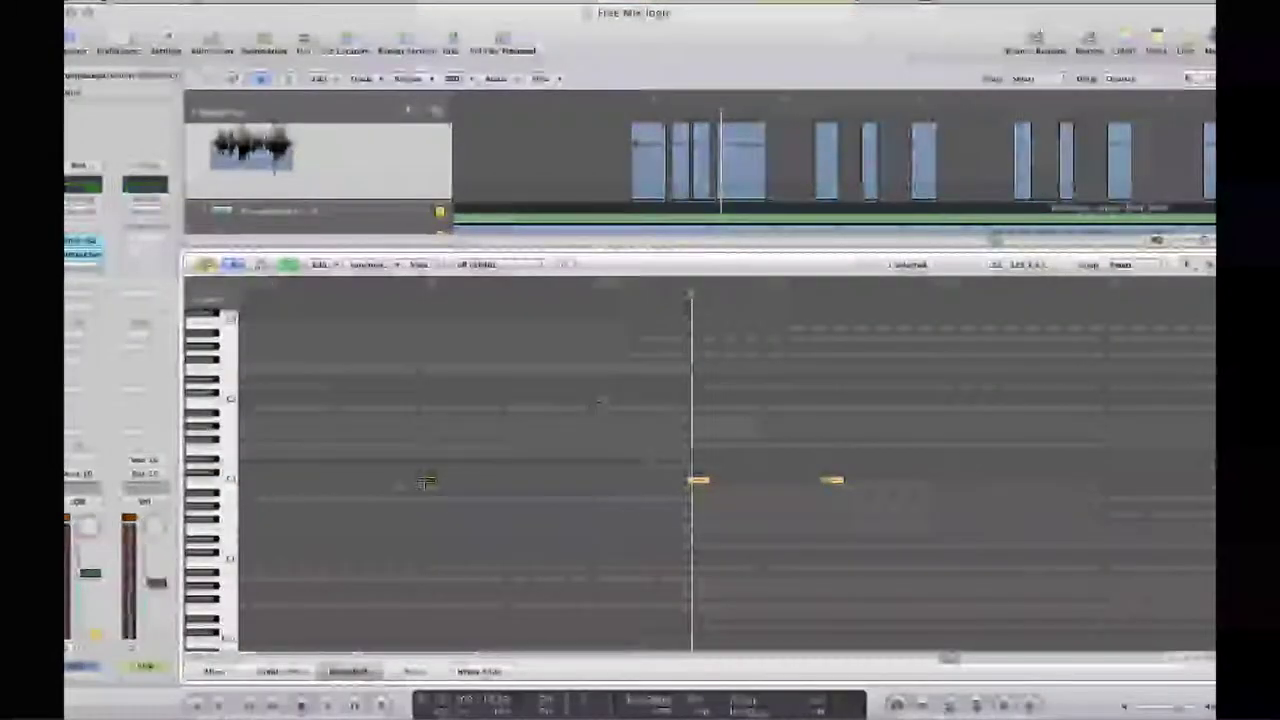
{"action": "left_click", "coordinate": [420, 481]}
{"action": "left_click_drag", "start_coordinate": [420, 481], "coordinate": [413, 481]}
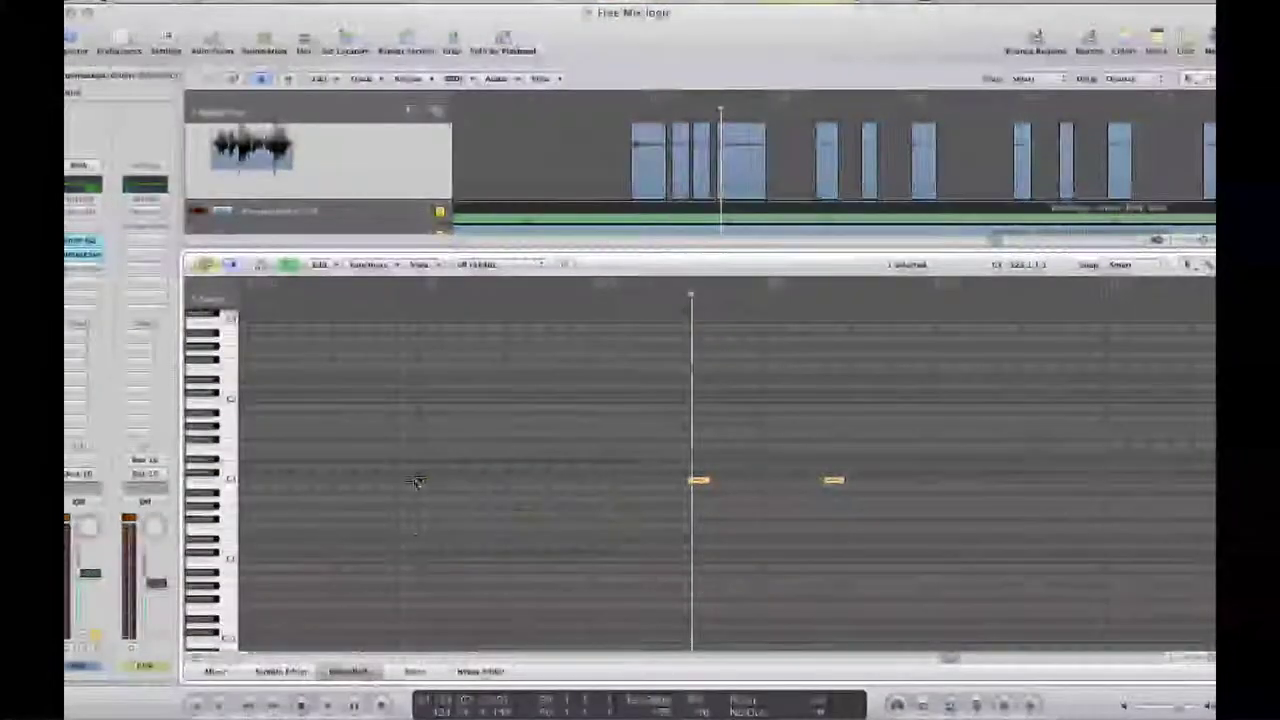
{"action": "left_click", "coordinate": [365, 670]}
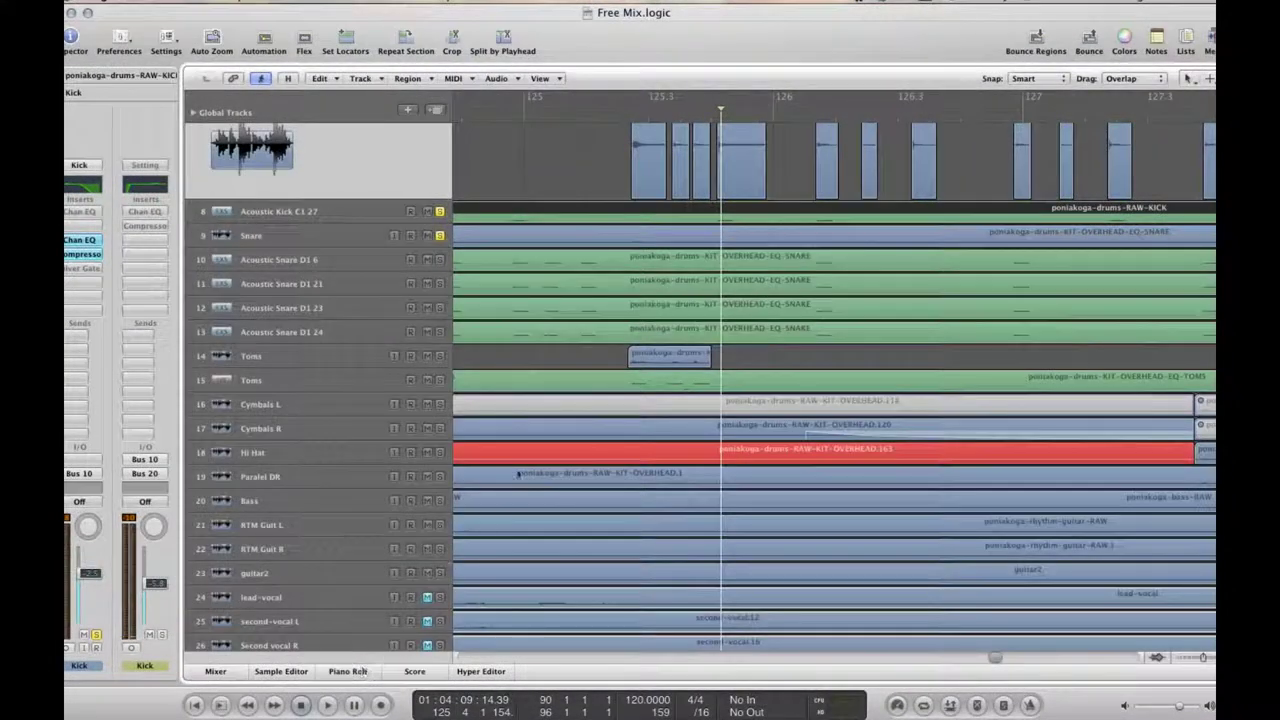
Replay the soloed kick and snare tracks from 124.4 to check the moved kick note.
{"action": "left_click", "coordinate": [472, 140]}
{"action": "key", "text": "space"}
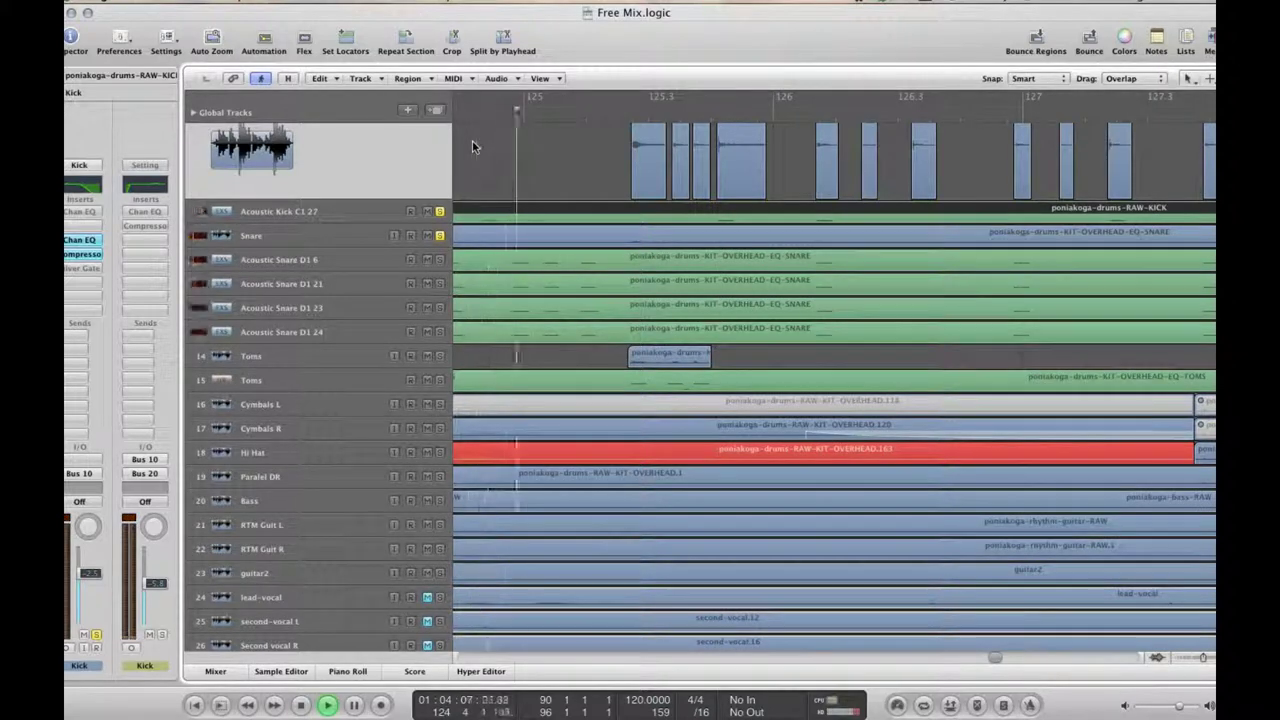
{"action": "key", "text": "space"}
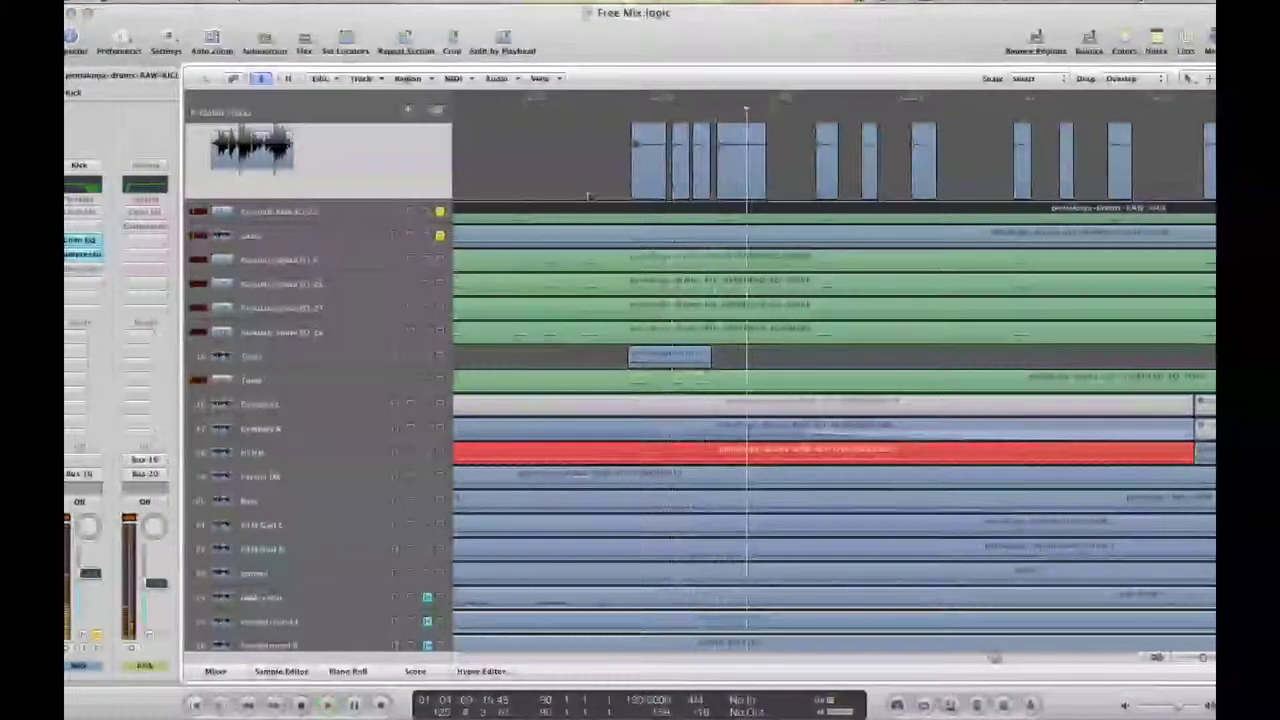
Unsolo the Snare track and delete the stray Kick slices around 125.3.
{"action": "scroll", "coordinate": [535, 235], "scroll_direction": "up", "scroll_amount": 5}
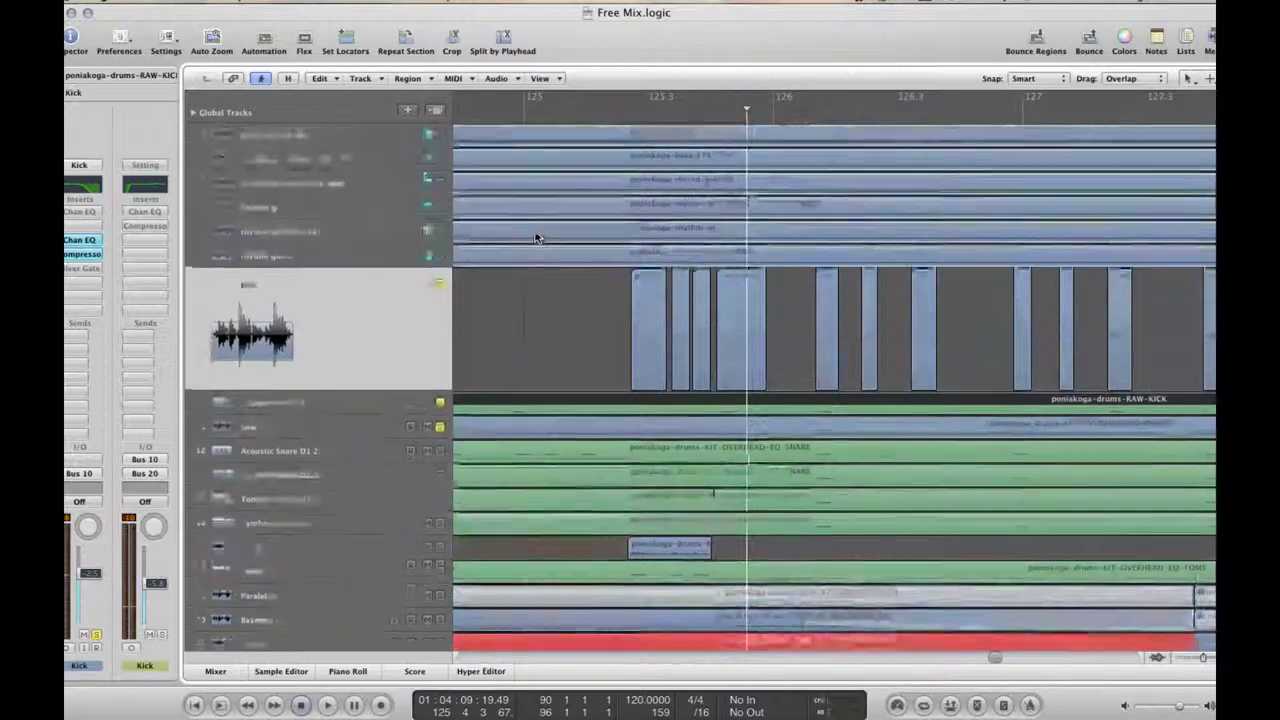
{"action": "left_click", "coordinate": [441, 428]}
{"action": "left_click_drag", "start_coordinate": [610, 345], "coordinate": [699, 352]}
{"action": "key", "text": "Delete"}
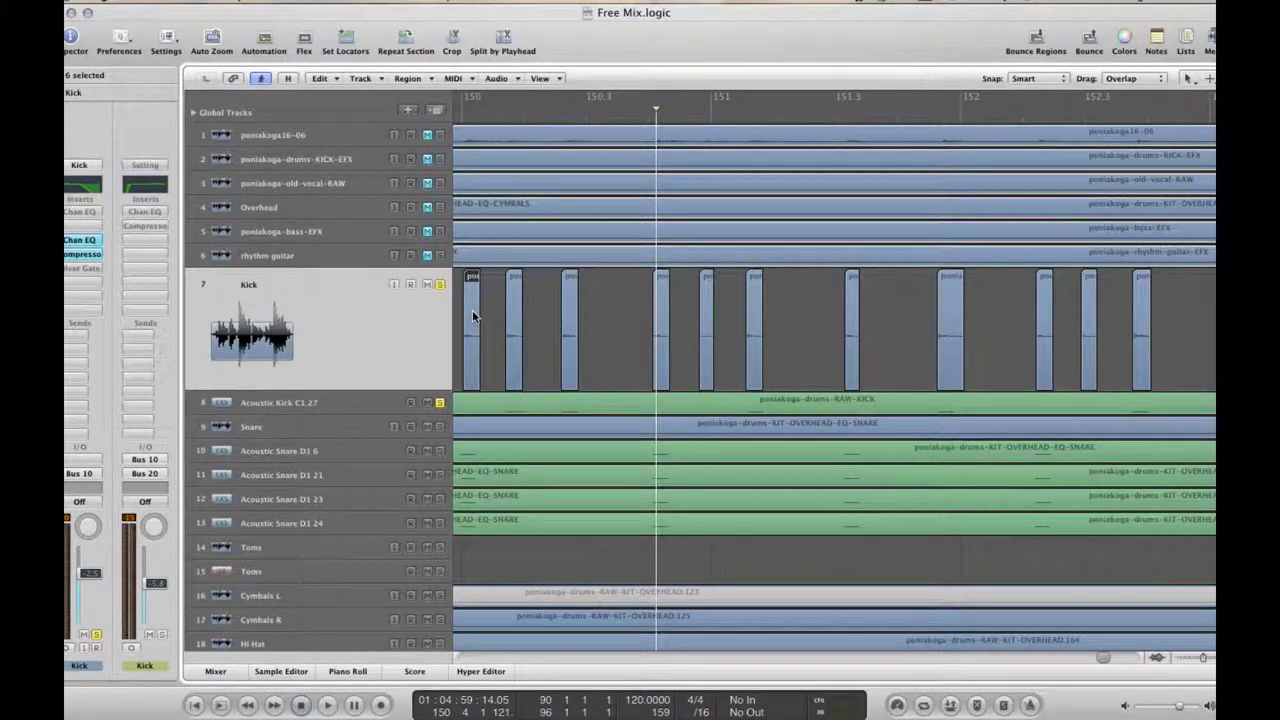
Delete the stray Kick slice at bar 150 and another one near the song's end while playing through to the ending.
{"action": "key", "text": "Delete"}
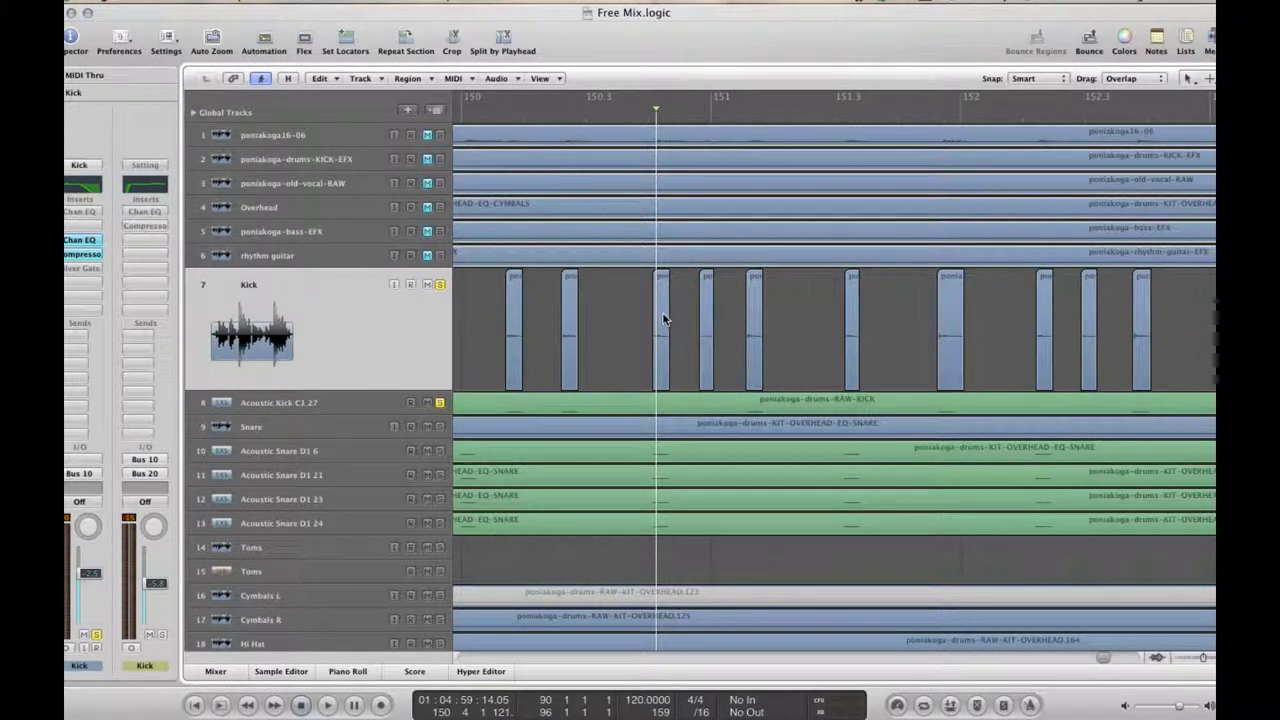
{"action": "key", "text": "space"}
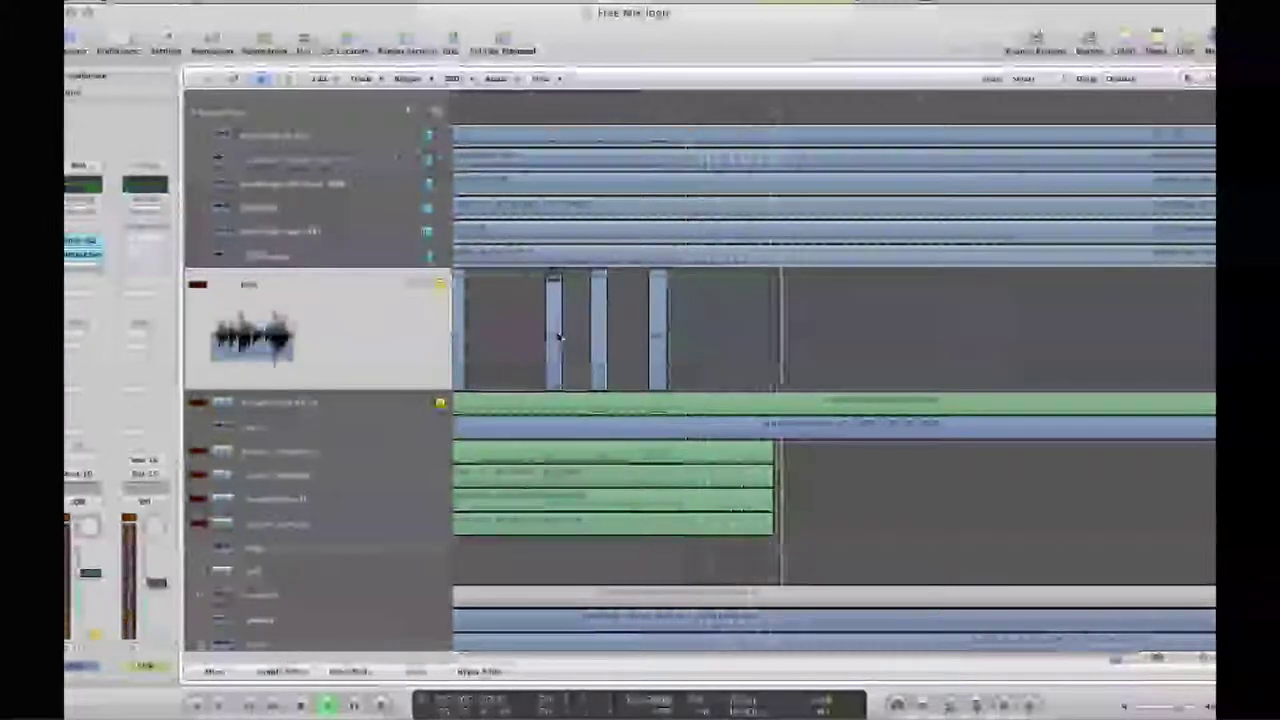
{"action": "key", "text": "Delete"}
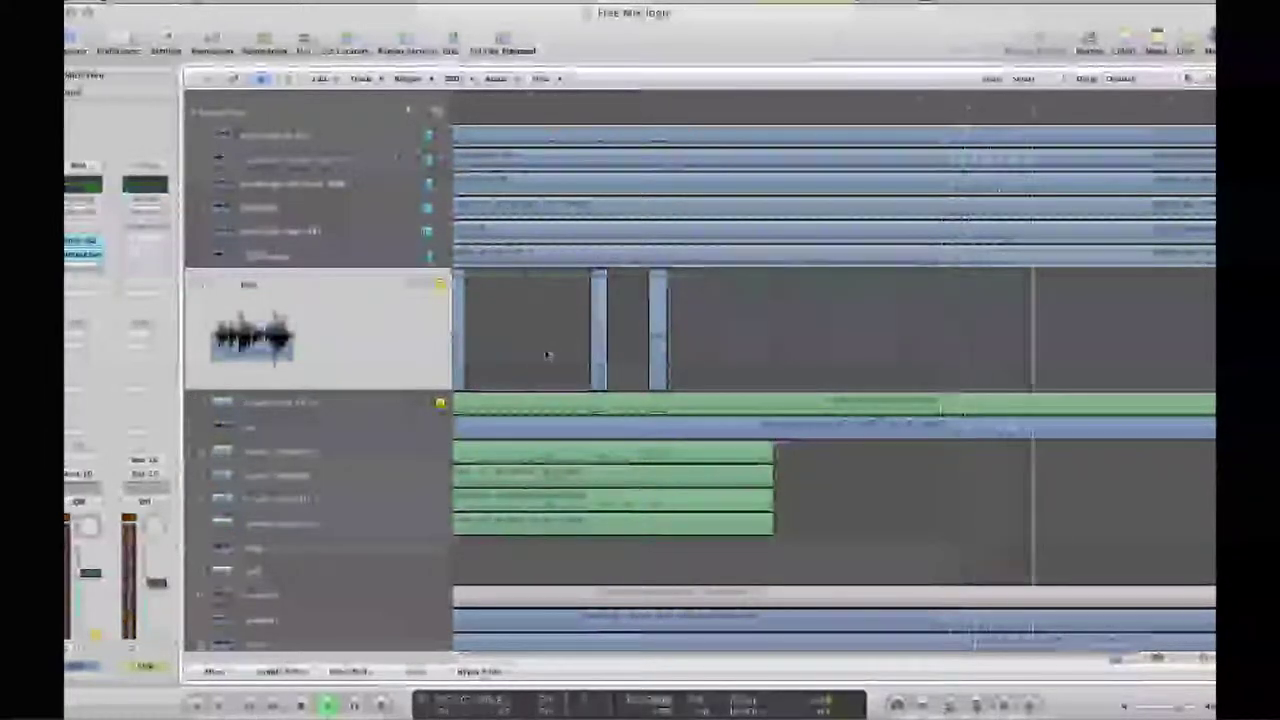
{"action": "key", "text": "space"}
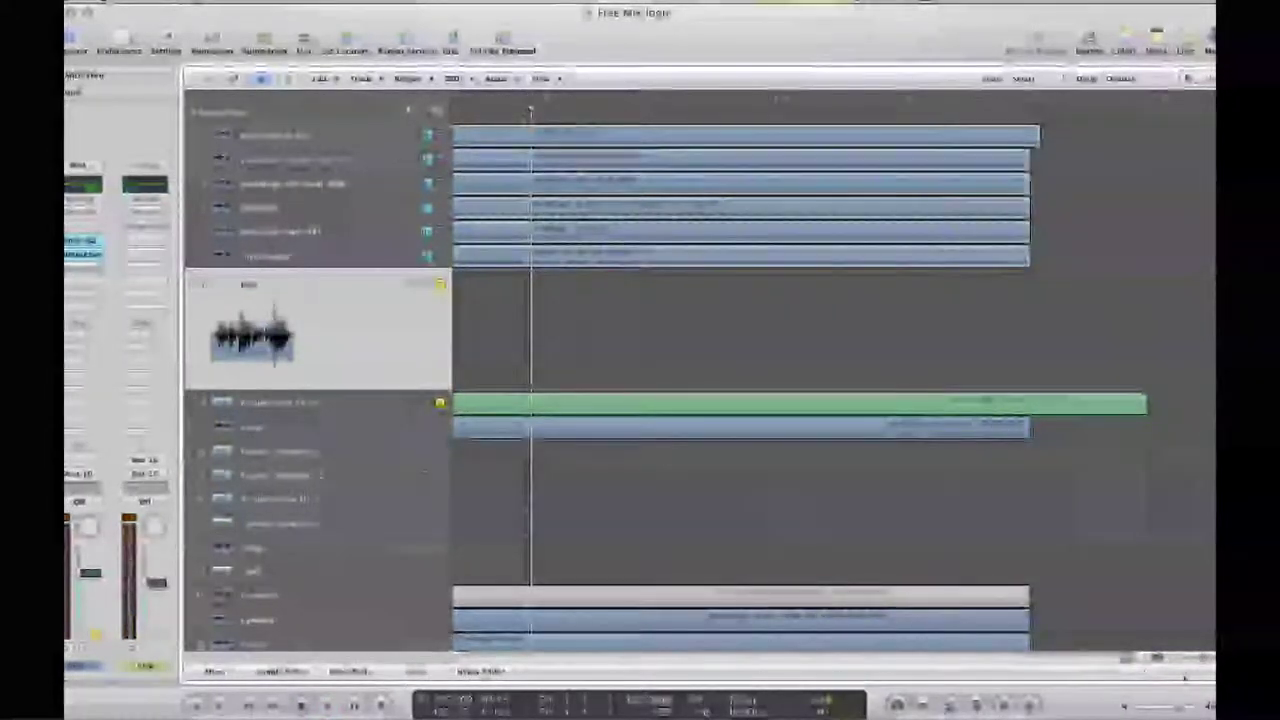
Play the song from the beginning and continue from just before the first Kick slices.
{"action": "left_click_drag", "start_coordinate": [1198, 660], "coordinate": [1201, 661]}
{"action": "key", "text": "Return"}
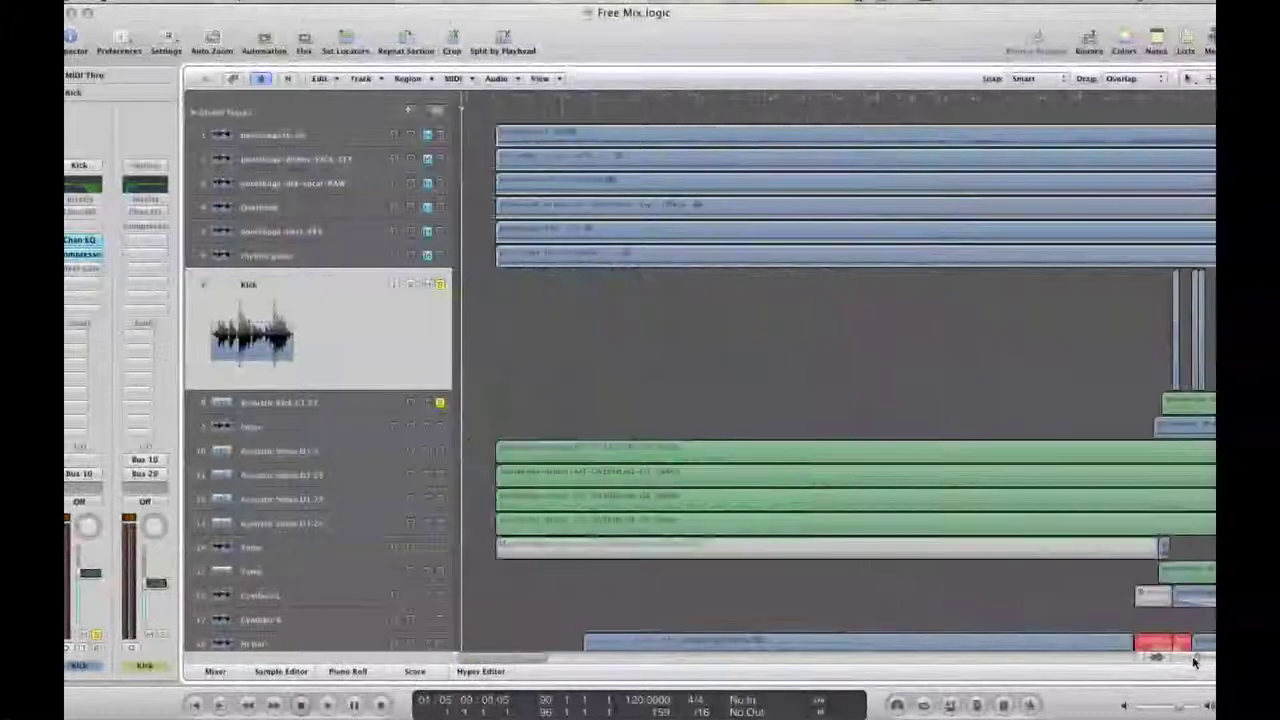
{"action": "key", "text": "space"}
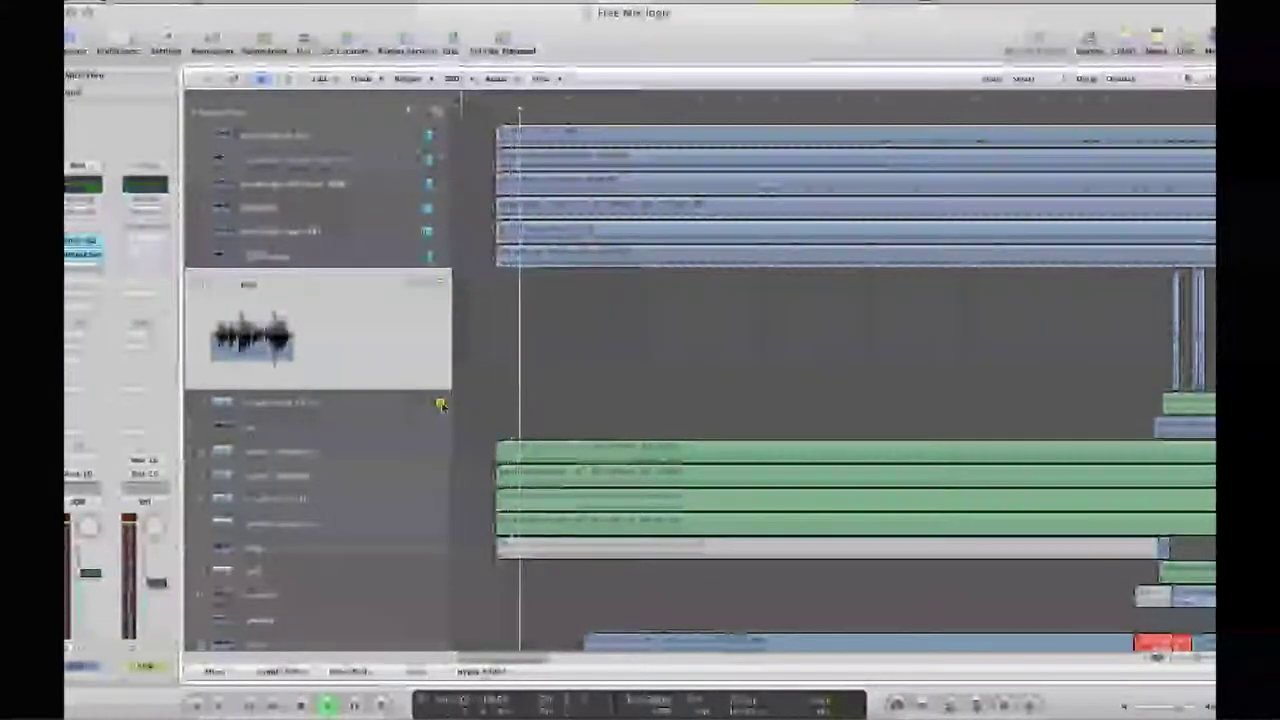
{"action": "left_click", "coordinate": [1141, 113]}
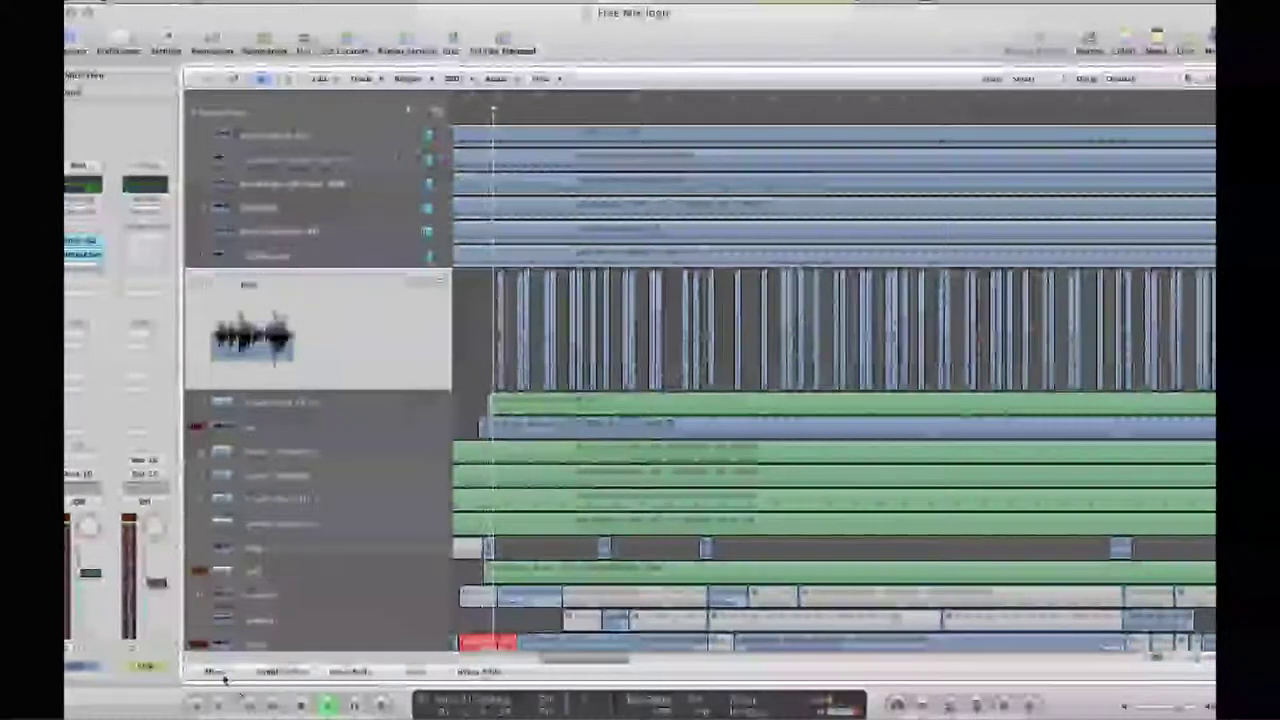
Open the Mixer, solo the Snare channel and play it from about bar 45.
{"action": "left_click", "coordinate": [224, 674]}
{"action": "scroll", "coordinate": [700, 445], "scroll_direction": "down", "scroll_amount": 5}
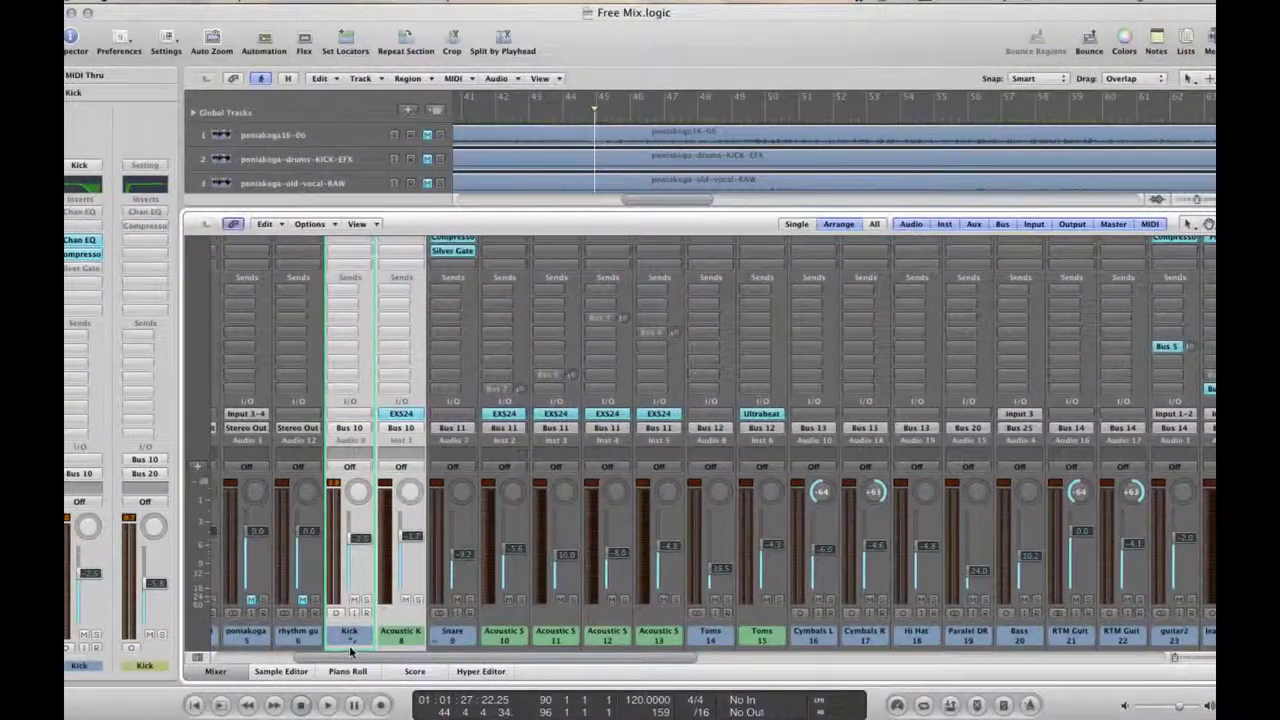
{"action": "left_click", "coordinate": [452, 640]}
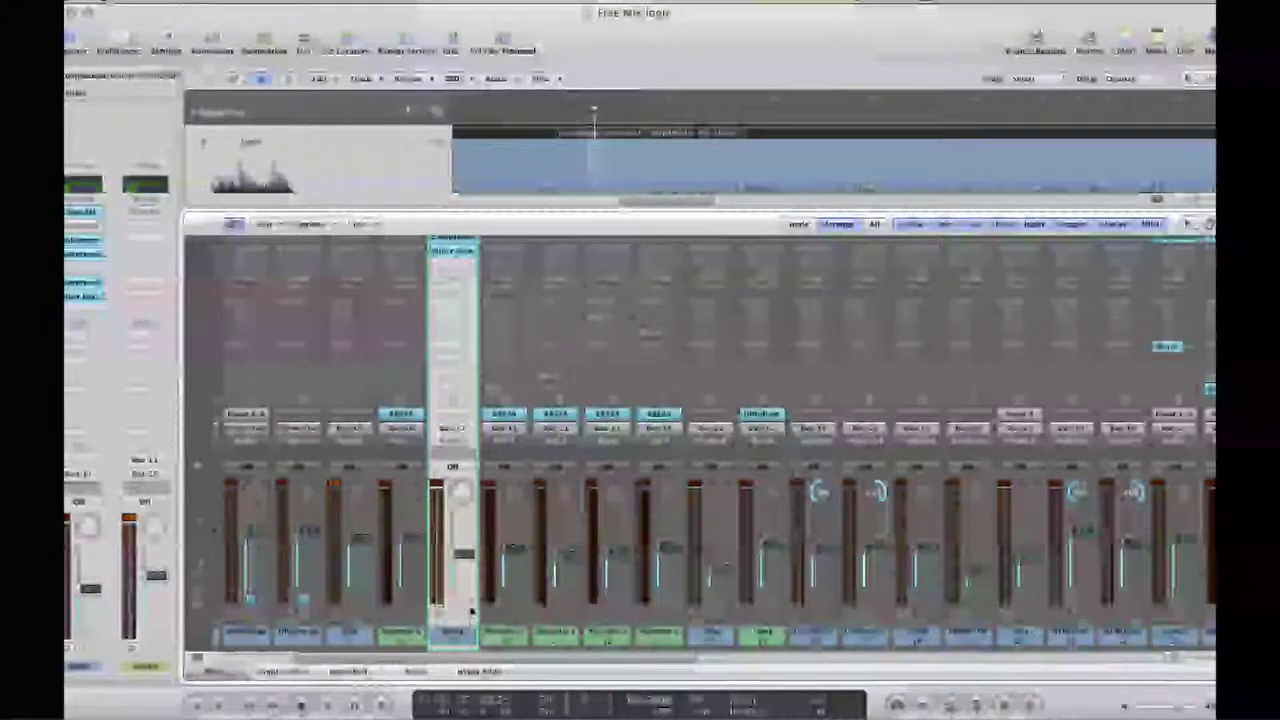
{"action": "left_click", "coordinate": [468, 600]}
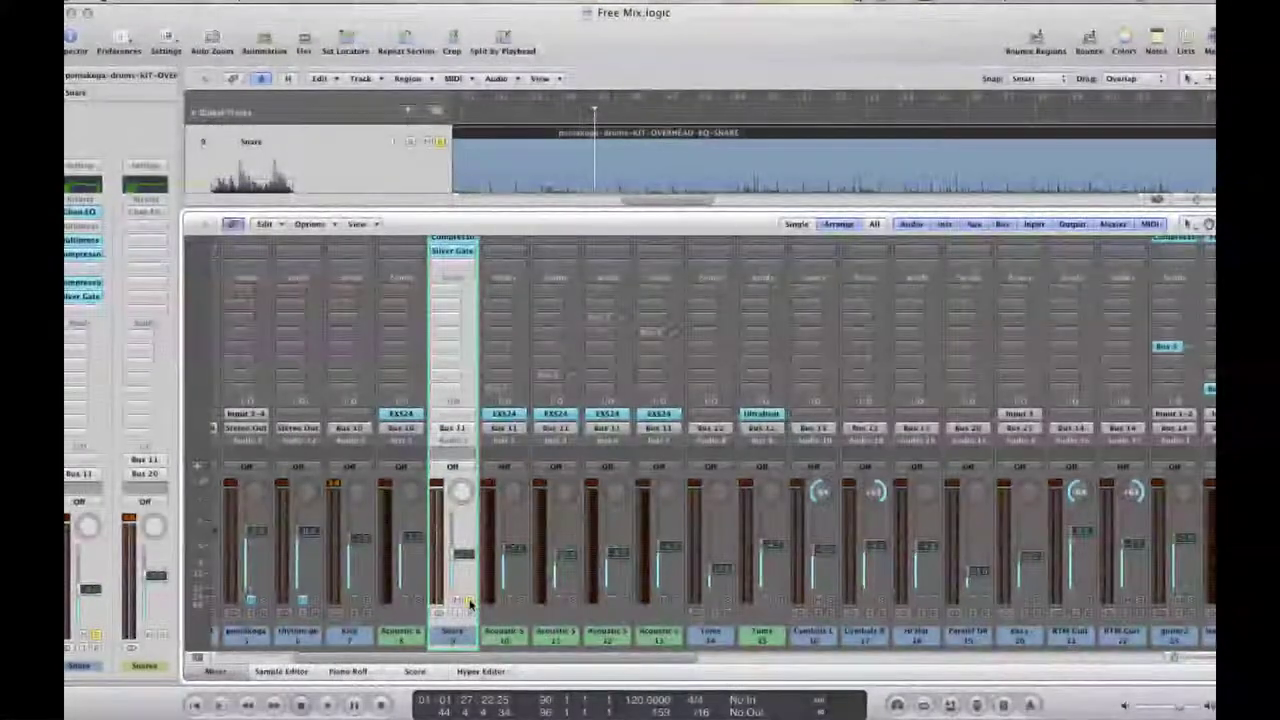
{"action": "key", "text": "space"}
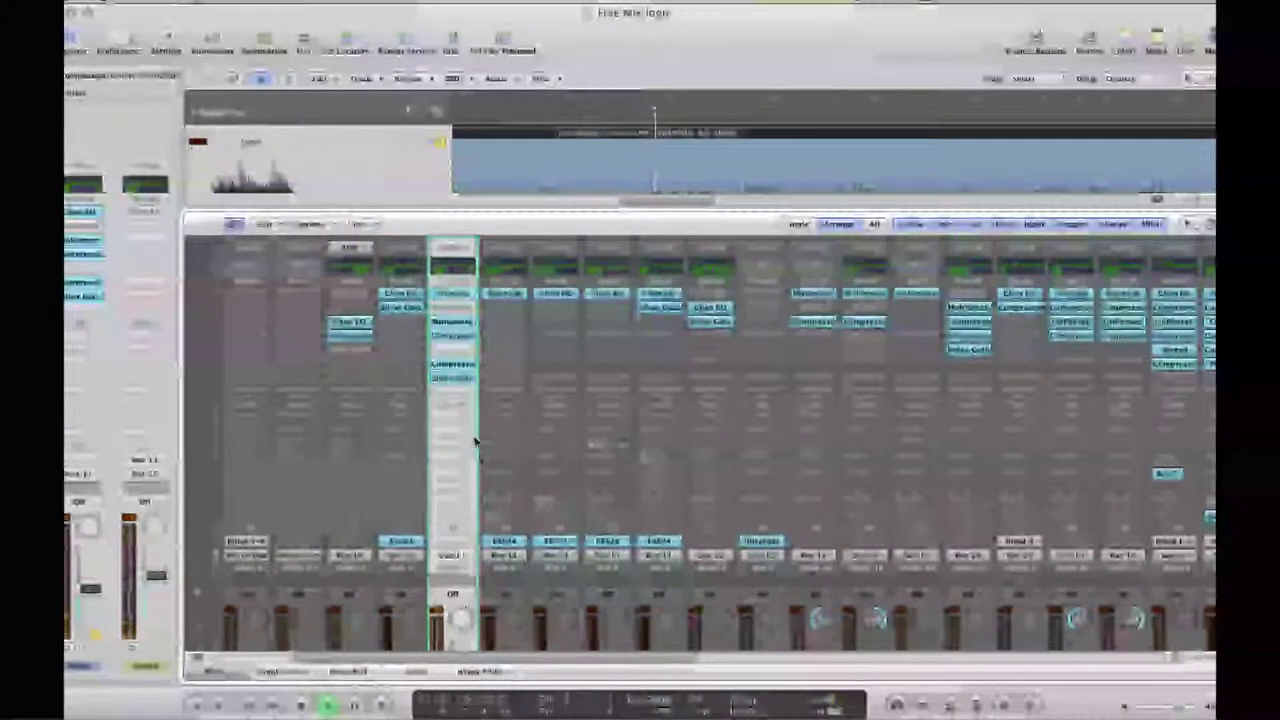
Open the Silver Gate on the Snare channel and lower its threshold slightly during playback.
{"action": "left_click", "coordinate": [450, 378]}
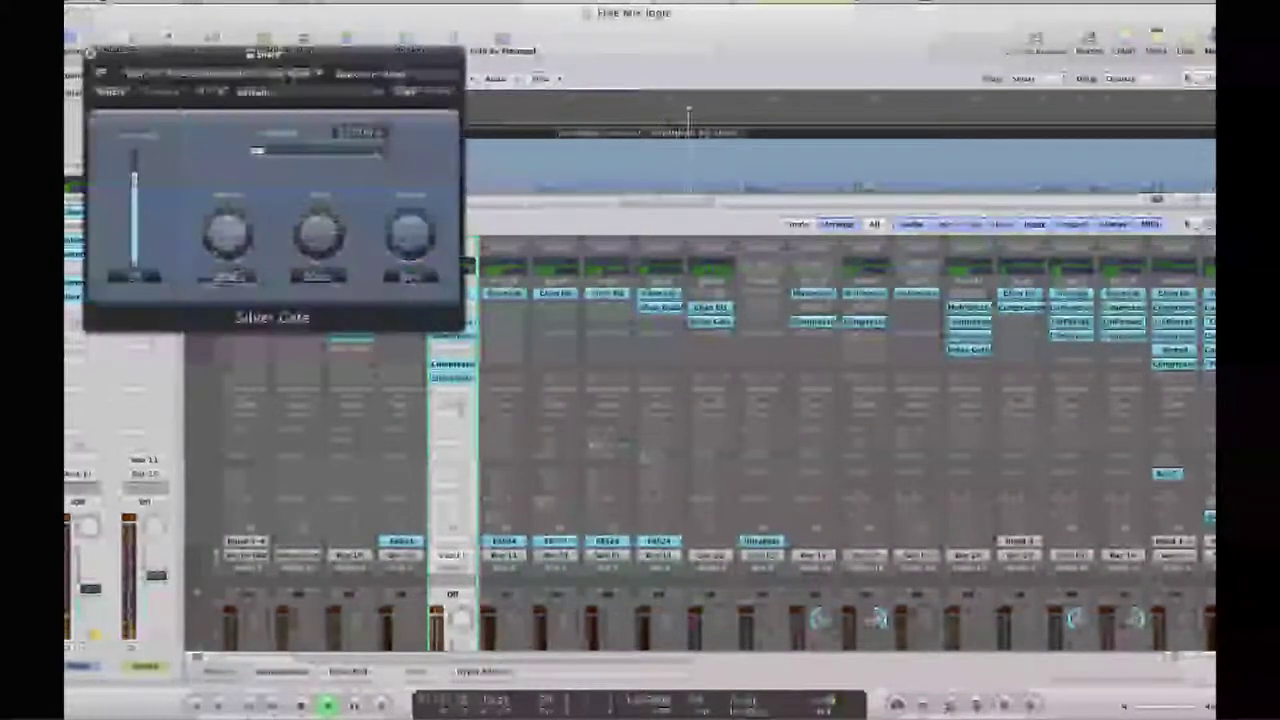
{"action": "left_click_drag", "start_coordinate": [134, 178], "coordinate": [136, 188]}
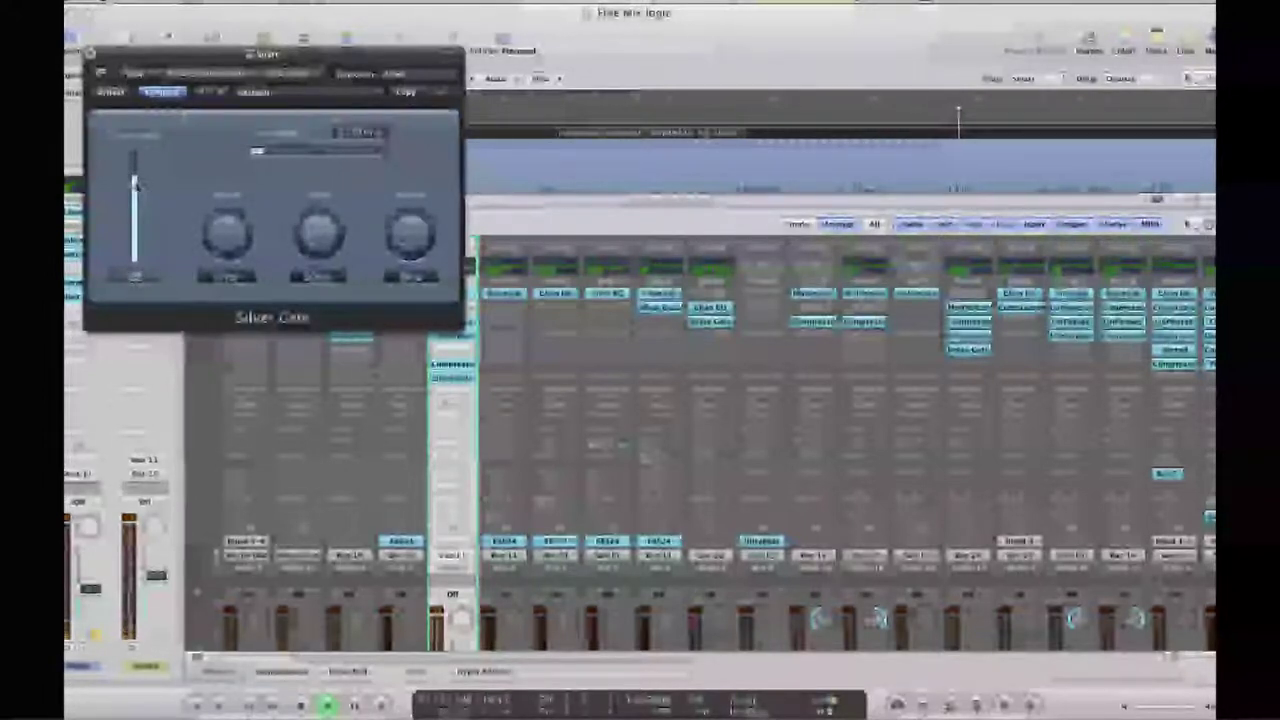
Compare the Snare with the Silver Gate bypassed and close the gate's window.
{"action": "left_click", "coordinate": [110, 92]}
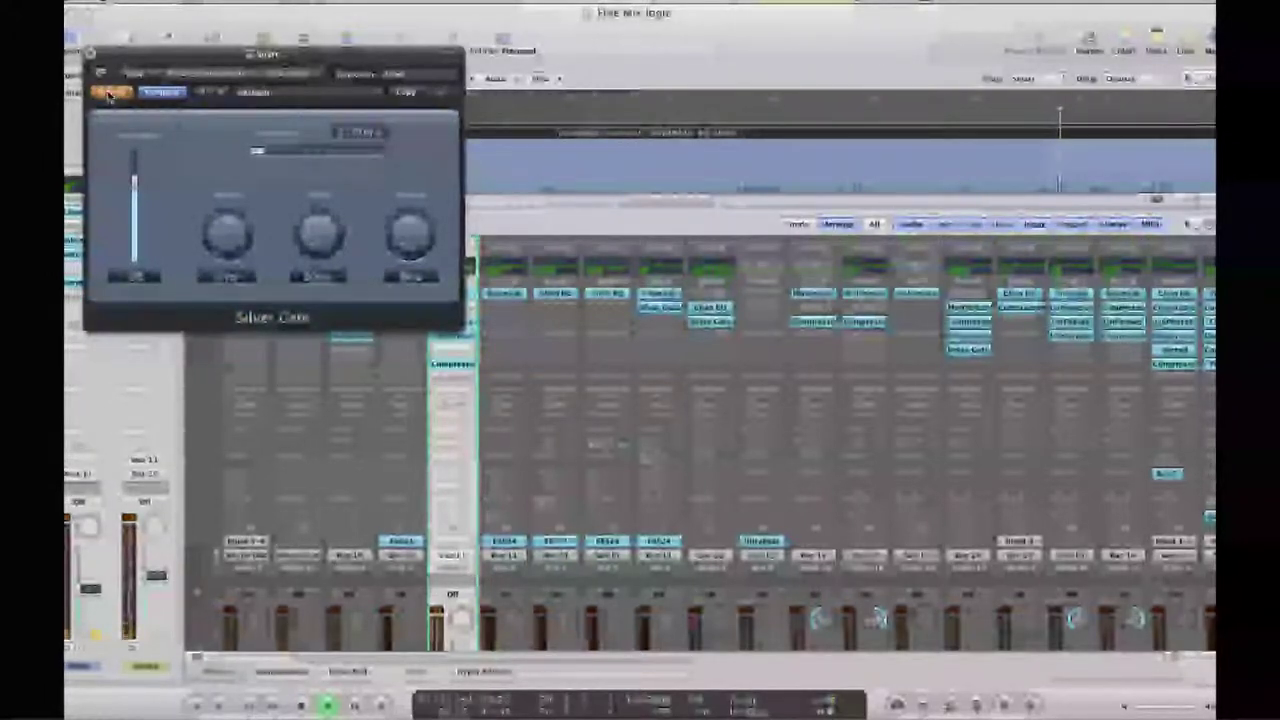
{"action": "left_click", "coordinate": [90, 54]}
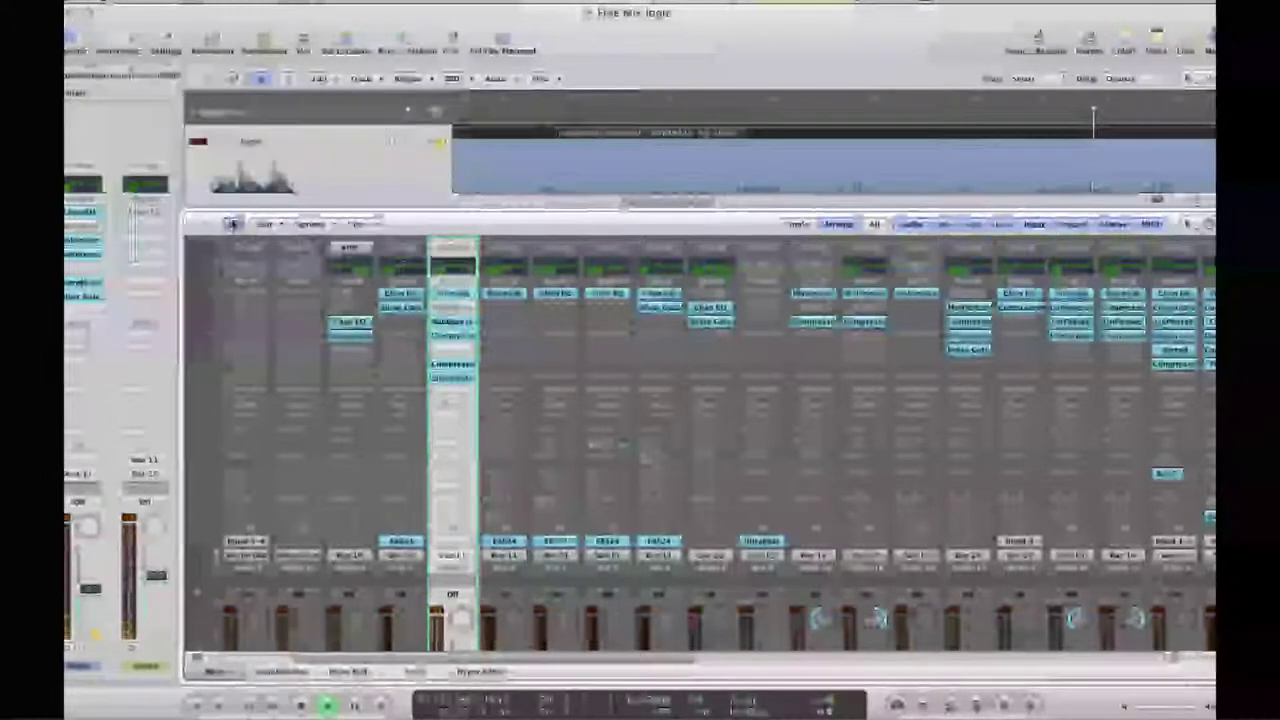
Solo the Snares bus channel, audition it alongside the Snare channel during playback, and stop playback.
{"action": "left_click_drag", "start_coordinate": [490, 661], "coordinate": [521, 663]}
{"action": "scroll", "coordinate": [455, 577], "scroll_direction": "down", "scroll_amount": 3}
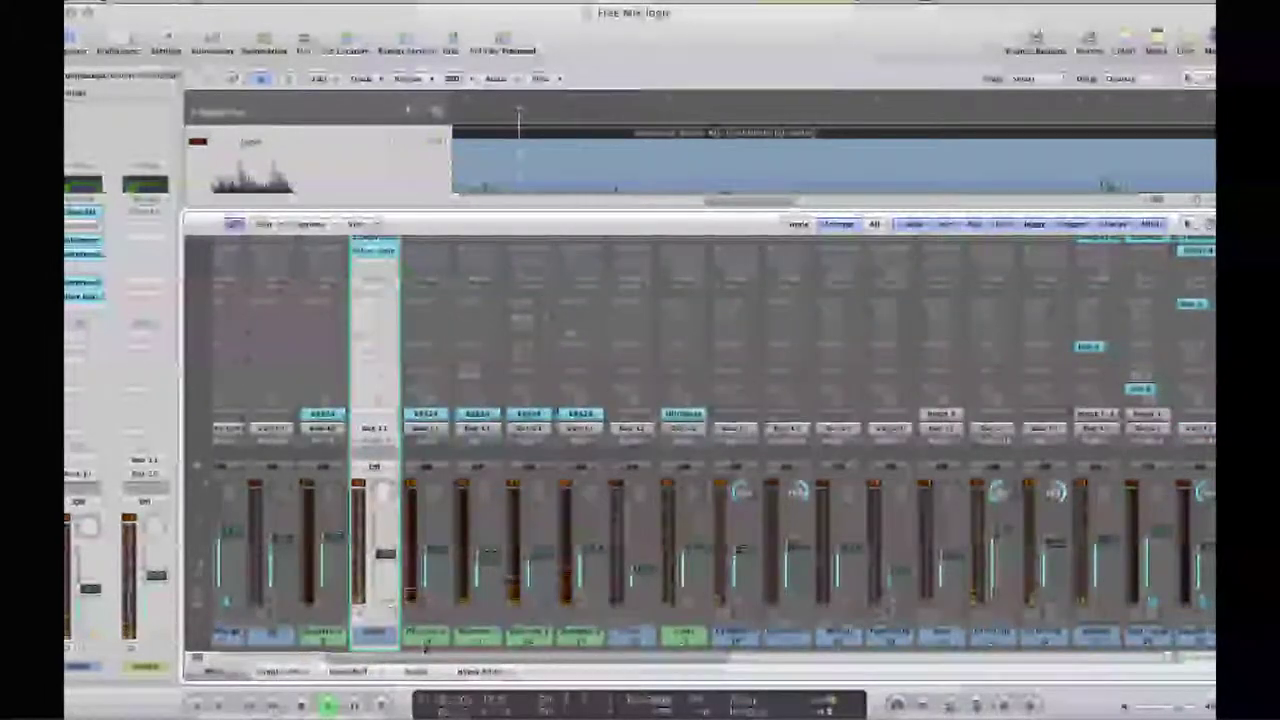
{"action": "left_click_drag", "start_coordinate": [410, 662], "coordinate": [804, 656]}
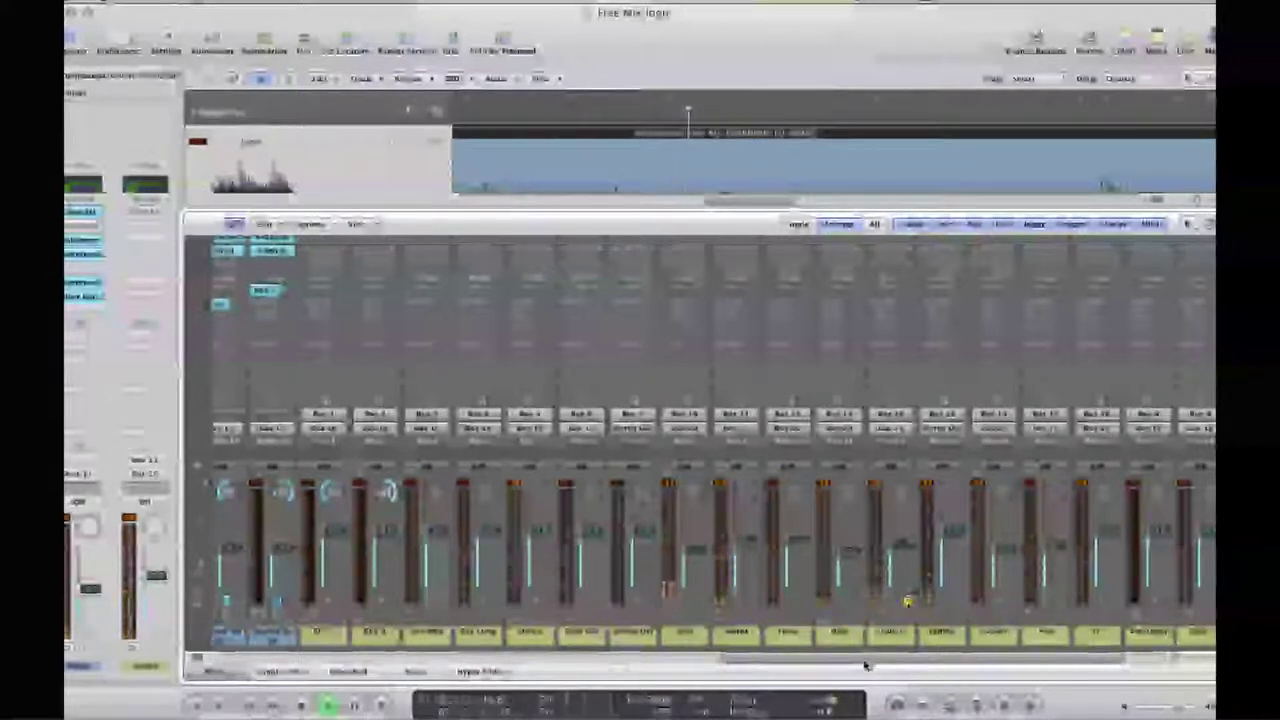
{"action": "left_click_drag", "start_coordinate": [866, 664], "coordinate": [495, 655]}
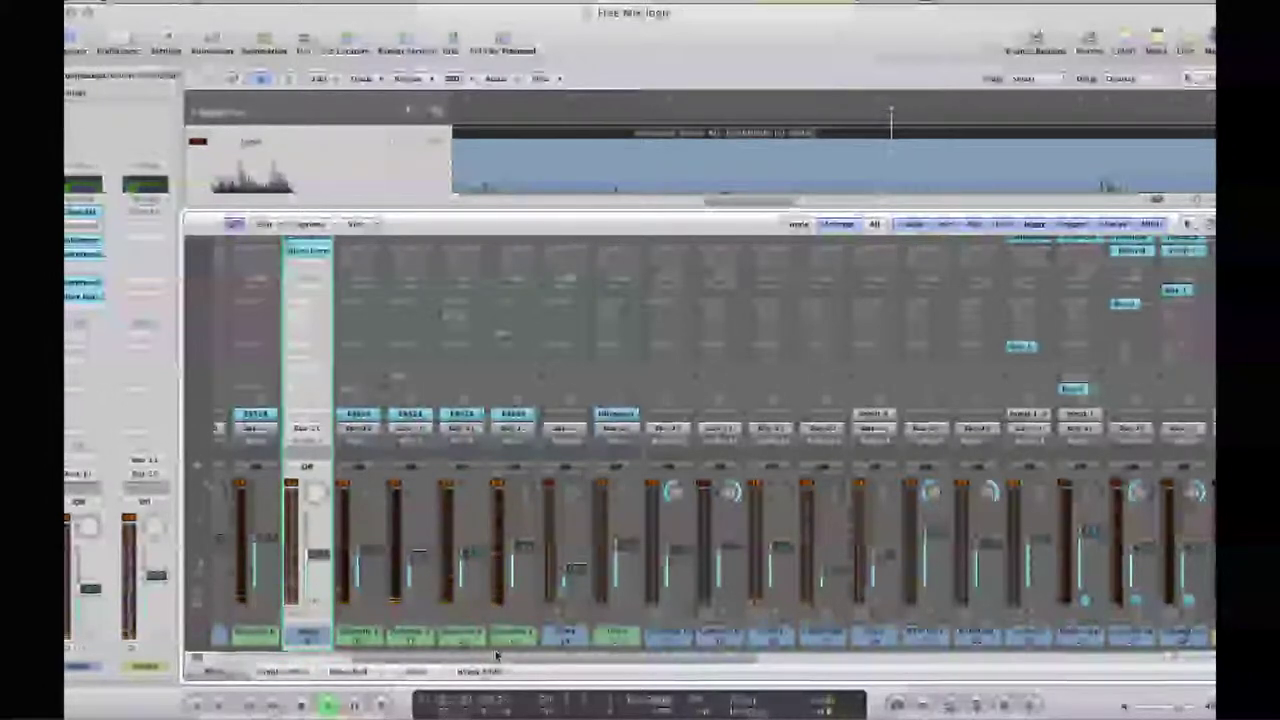
{"action": "left_click_drag", "start_coordinate": [497, 655], "coordinate": [466, 652]}
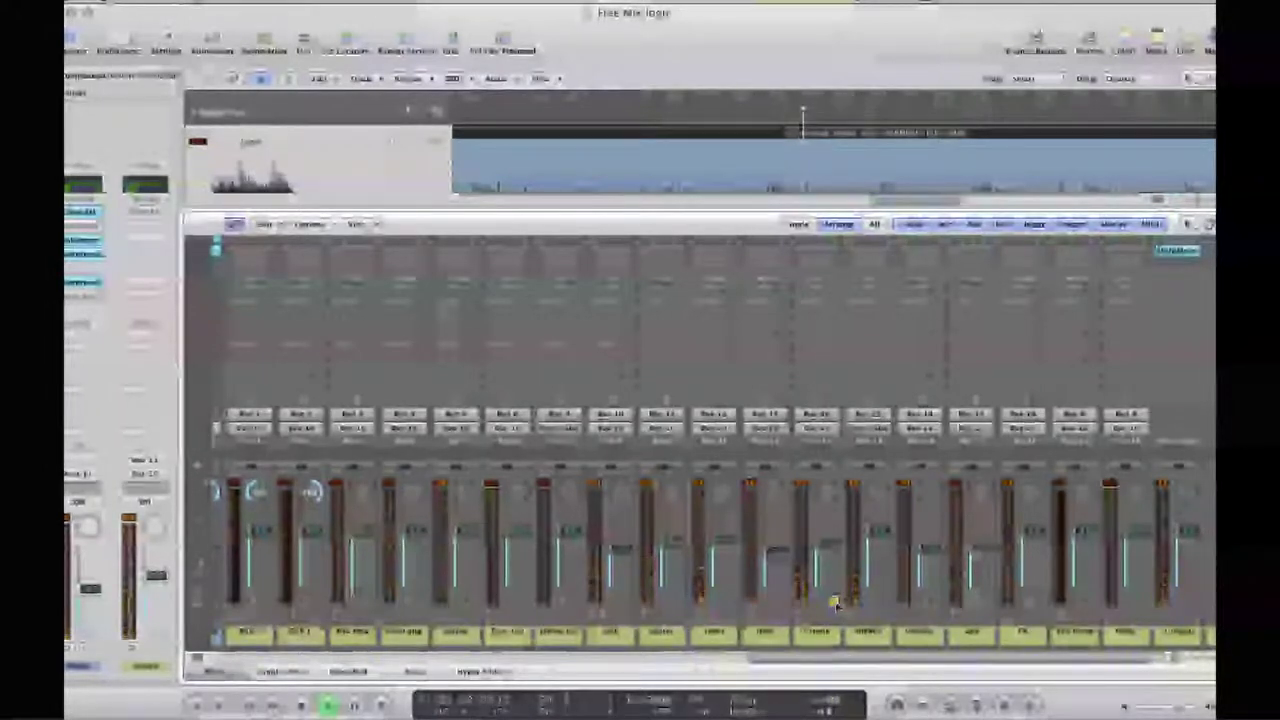
{"action": "key", "text": "space"}
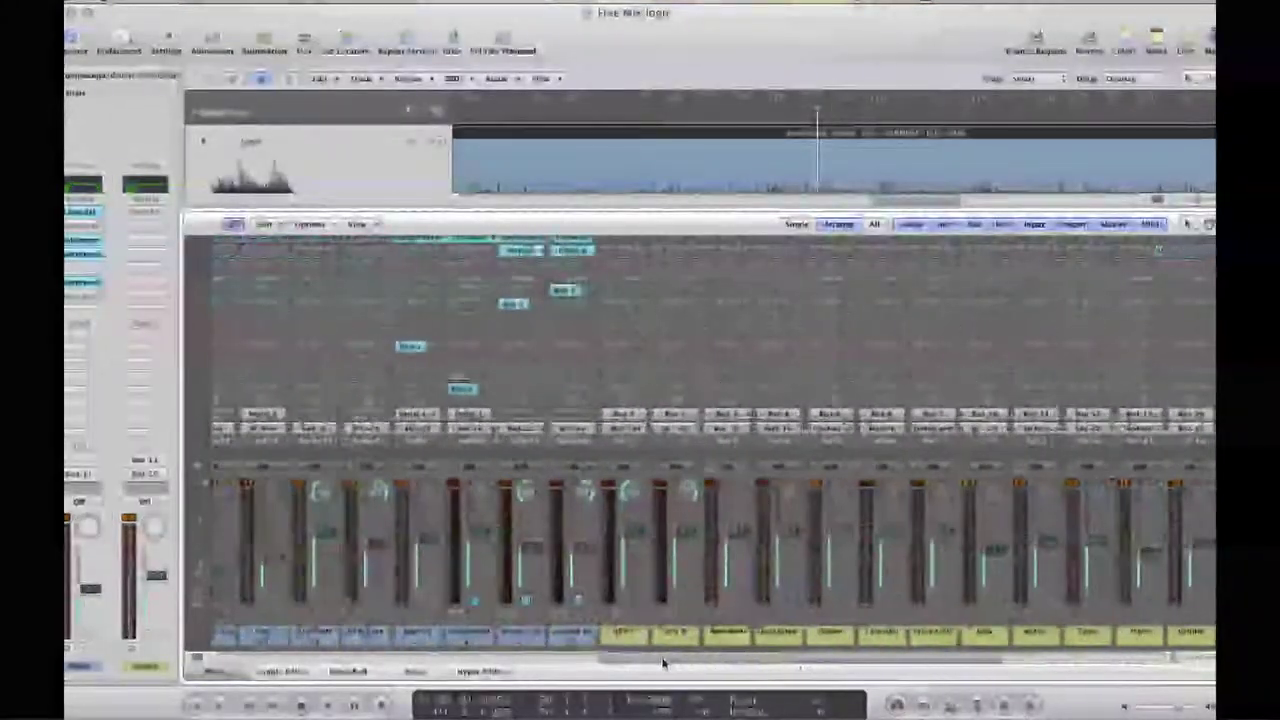
{"action": "left_click_drag", "start_coordinate": [482, 655], "coordinate": [365, 657]}
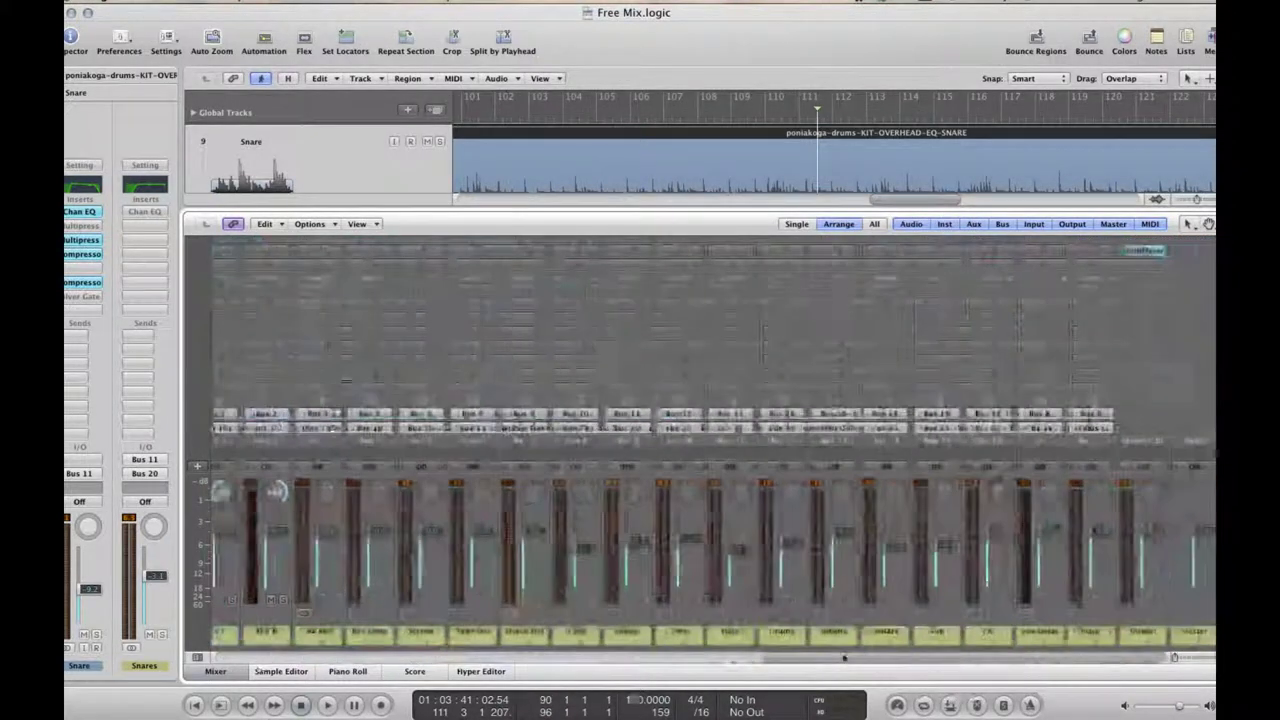
{"action": "left_click", "coordinate": [800, 600]}
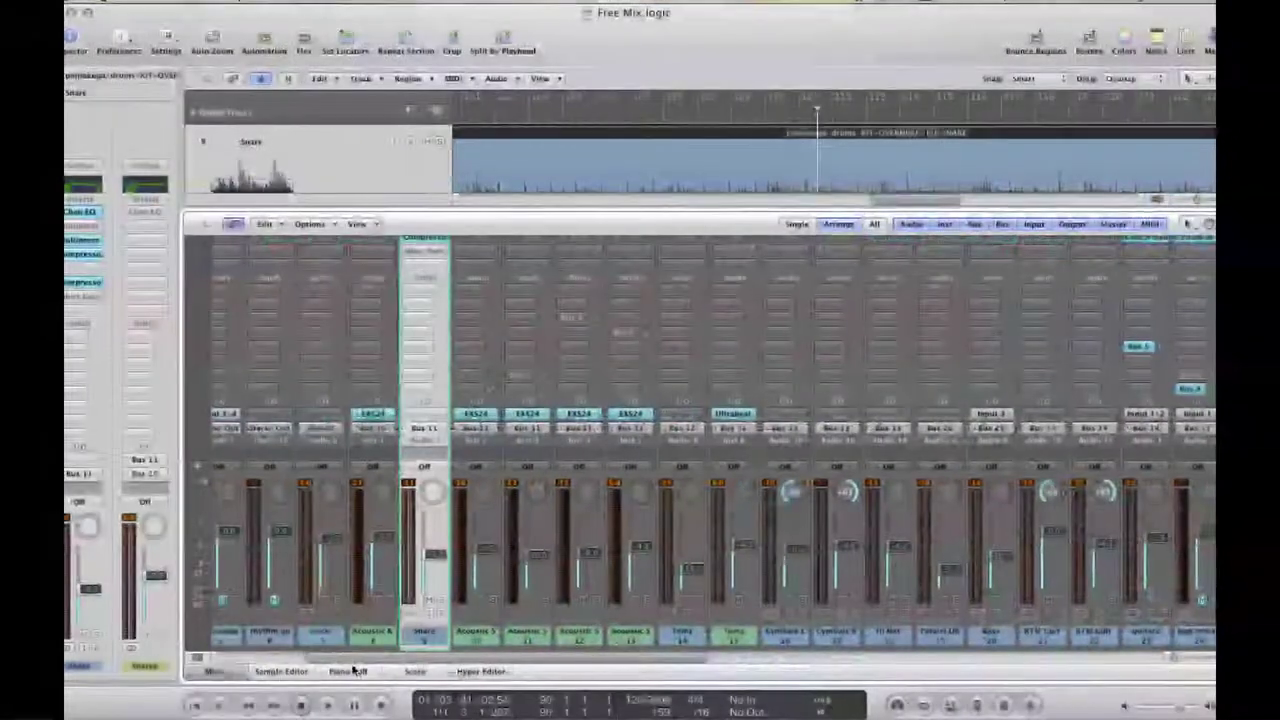
Select the Kick and Acoustic Kick channels together and audition them soloed.
{"action": "left_click", "coordinate": [322, 640]}
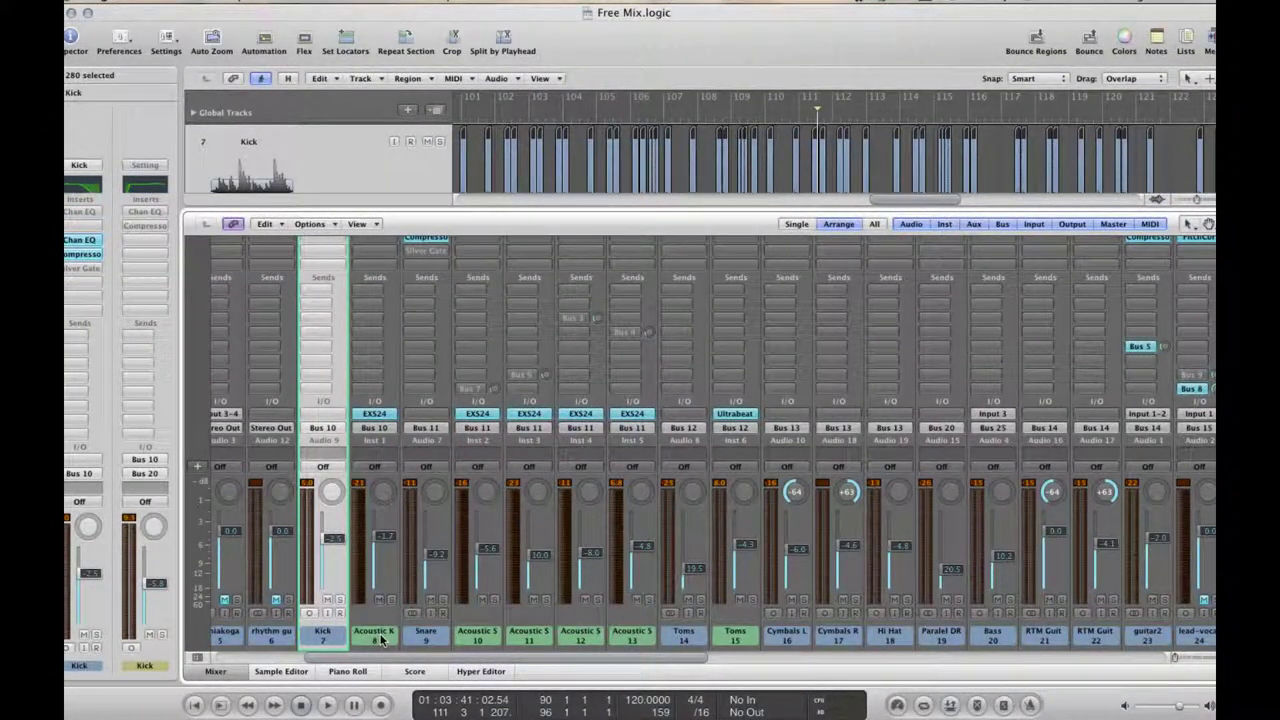
{"action": "left_click", "coordinate": [381, 641], "text": "shift"}
{"action": "key", "text": "space"}
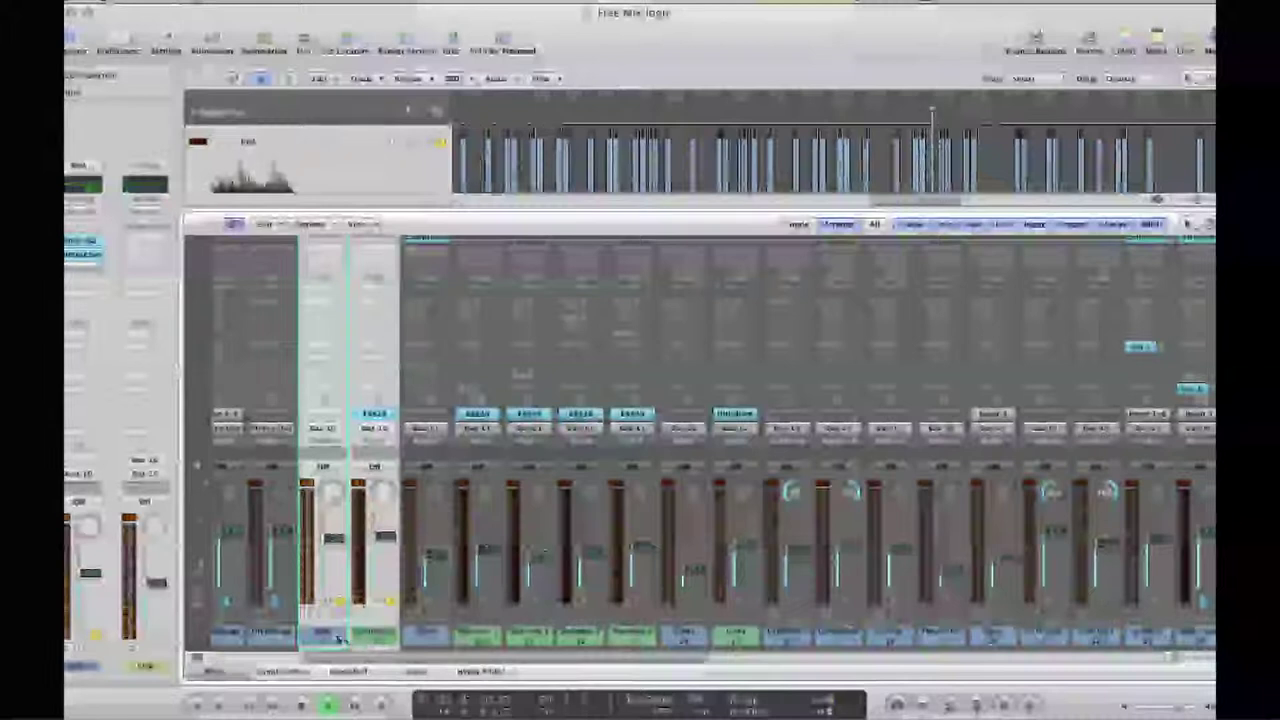
{"action": "left_click", "coordinate": [338, 548]}
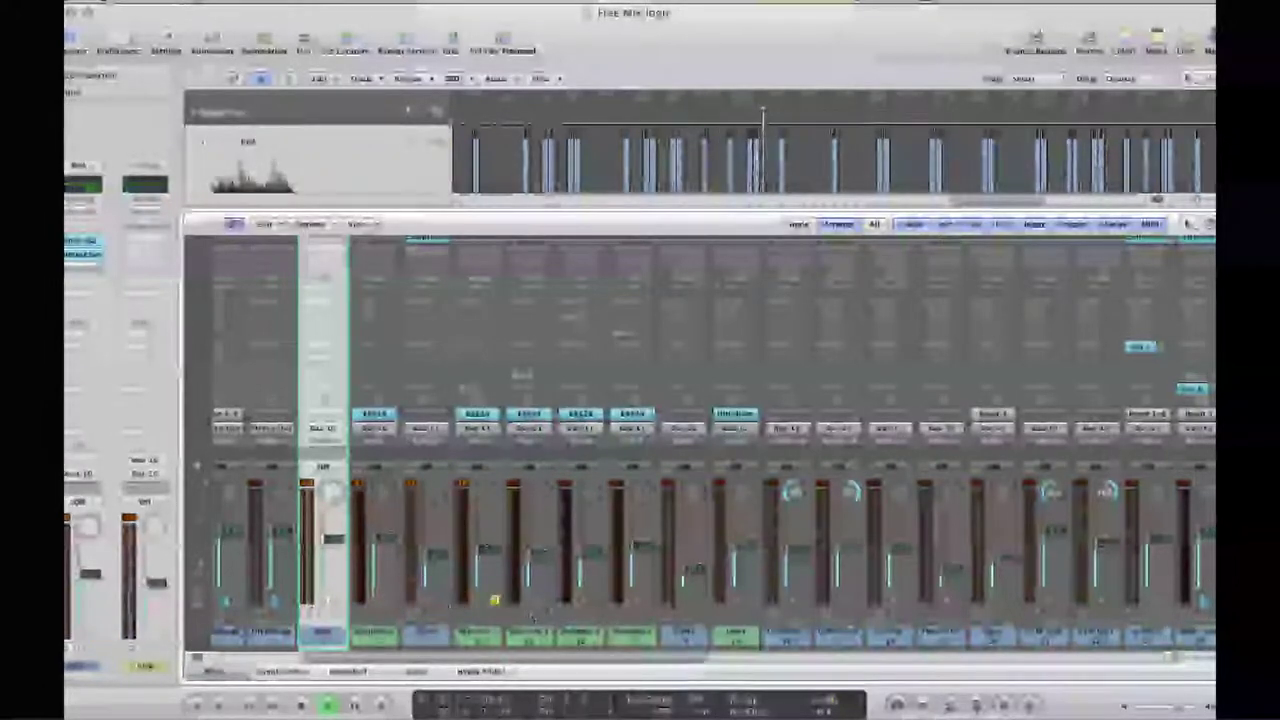
Set a playback cycle over bars 129 to 137 and audition acoustic snare channels 10 to 13 soloed.
{"action": "left_click_drag", "start_coordinate": [549, 605], "coordinate": [645, 604]}
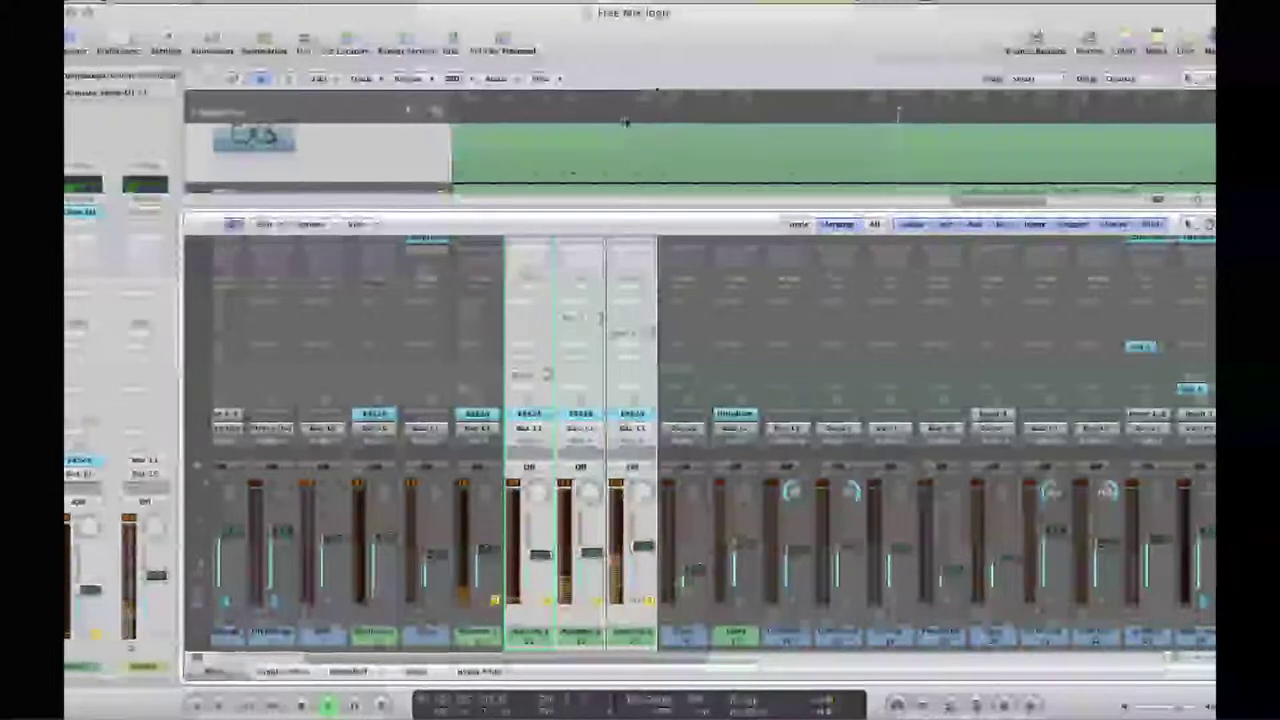
{"action": "left_click_drag", "start_coordinate": [731, 108], "coordinate": [1004, 108]}
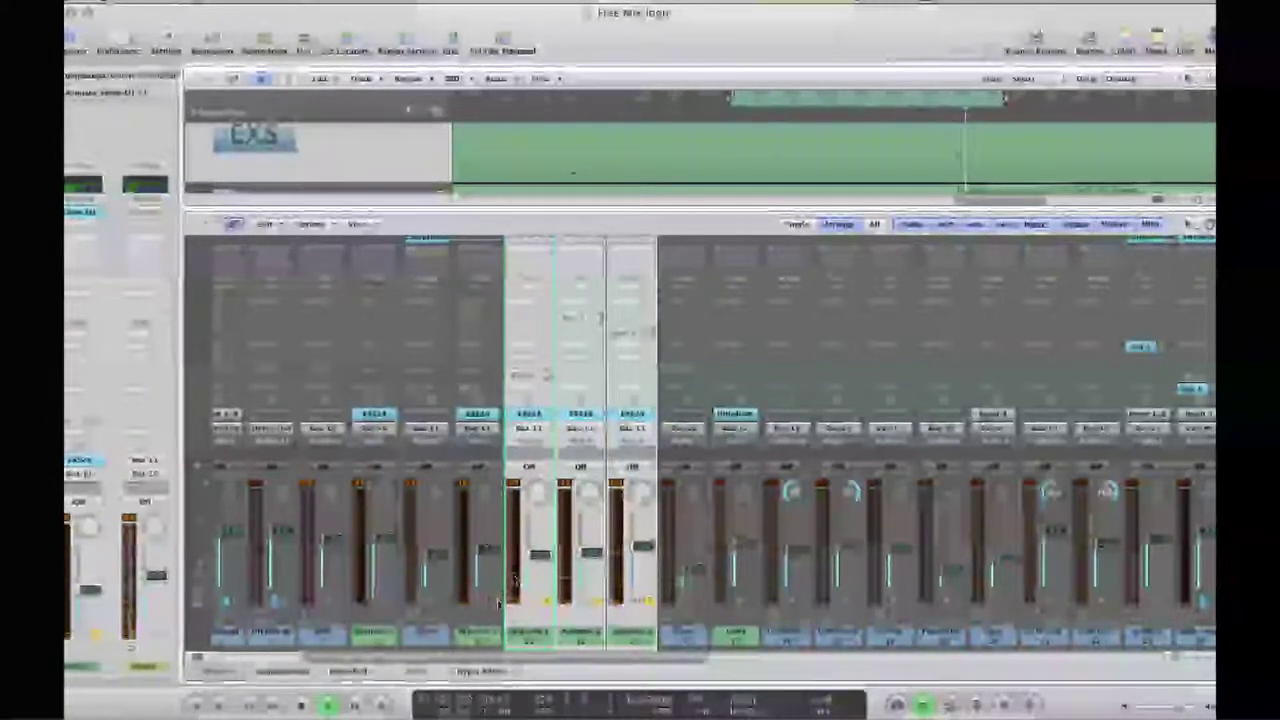
{"action": "left_click", "coordinate": [648, 603]}
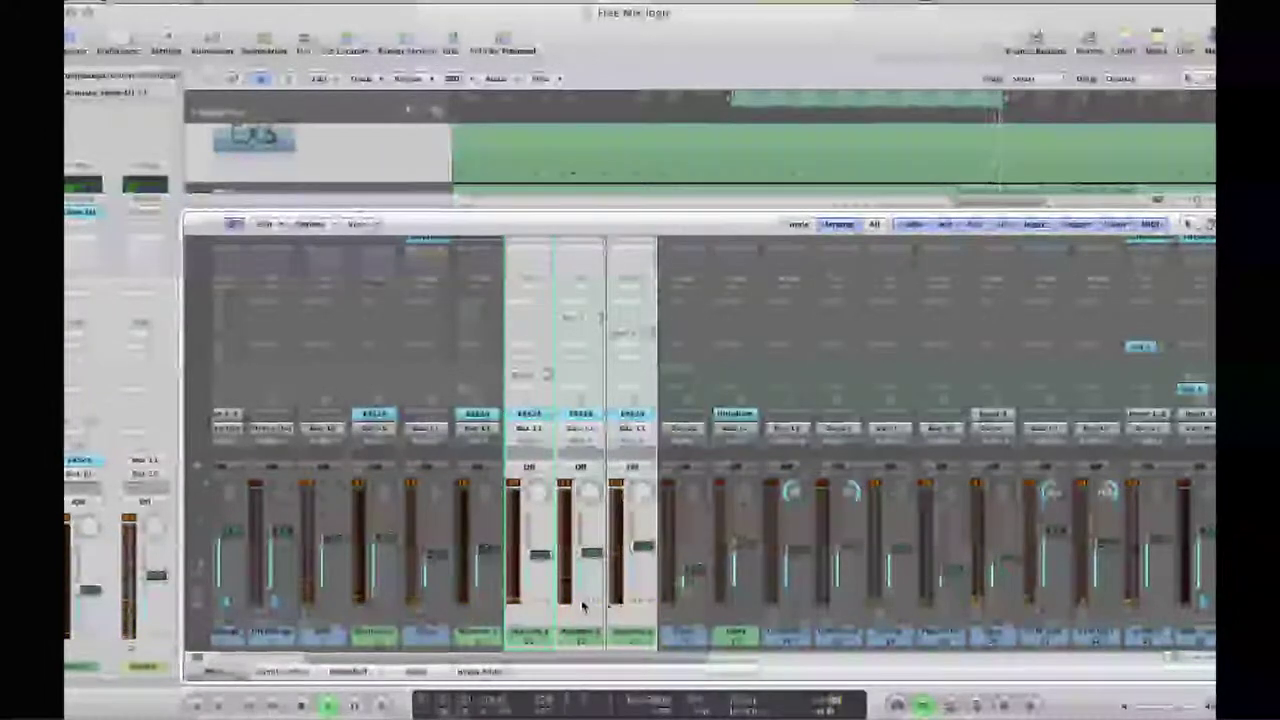
{"action": "left_click", "coordinate": [481, 638]}
{"action": "left_click_drag", "start_coordinate": [481, 638], "coordinate": [619, 634]}
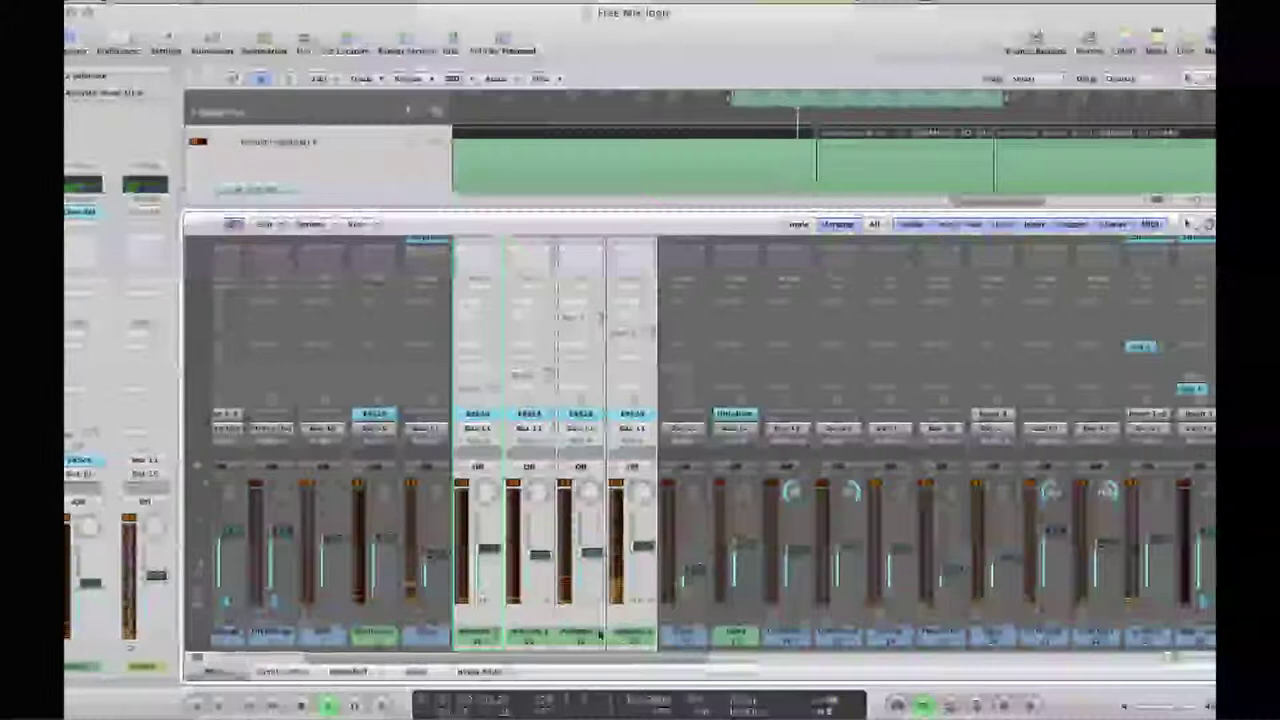
{"action": "left_click", "coordinate": [485, 643]}
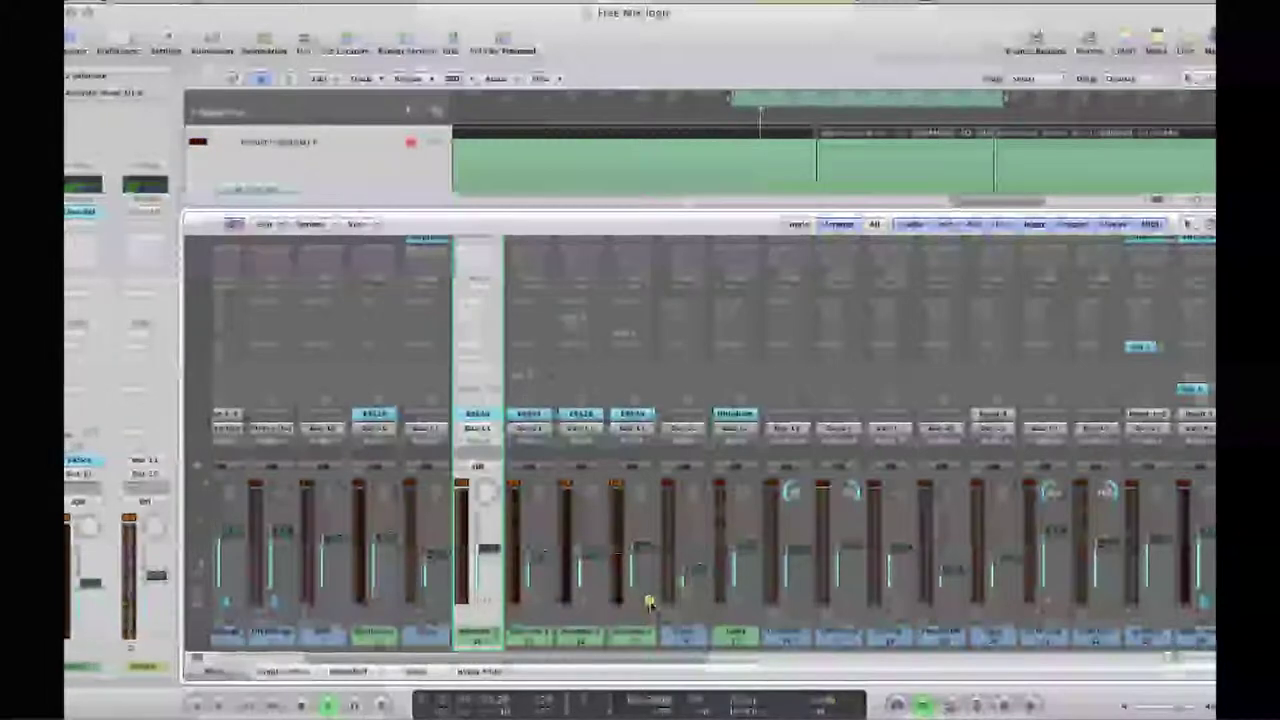
Check the bus destination of the send on acoustic snare channel 10.
{"action": "left_click", "coordinate": [472, 393]}
{"action": "mouse_move", "coordinate": [497, 474]}
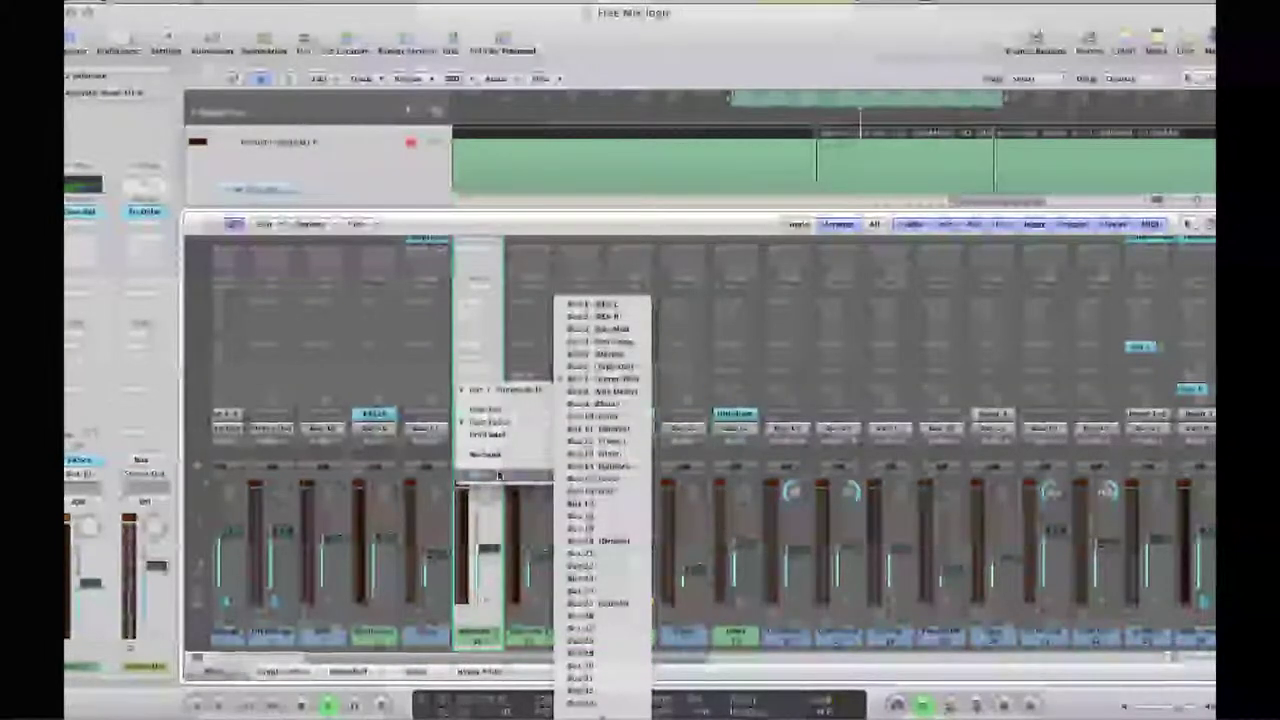
{"action": "left_click", "coordinate": [585, 503]}
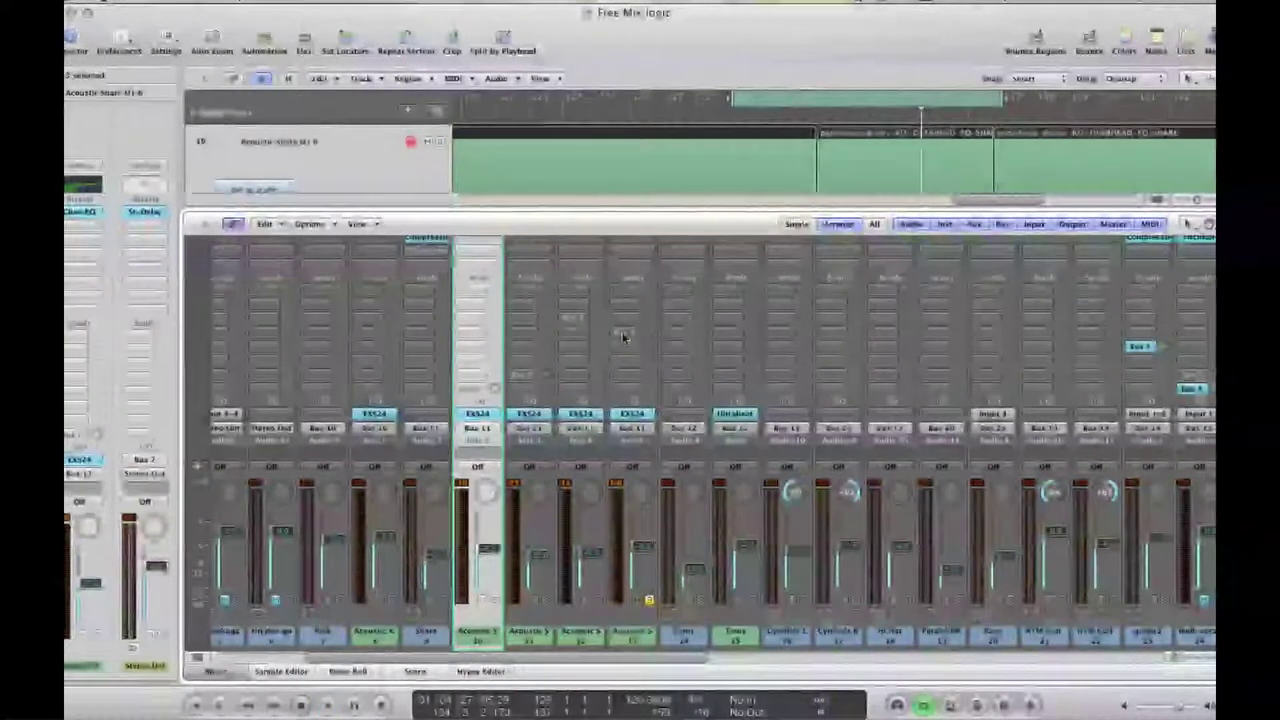
Activate the Bus 4 send on acoustic snare channel 13 and the Bus 3 send on channel 12.
{"action": "scroll", "coordinate": [624, 335], "scroll_direction": "right", "scroll_amount": 5}
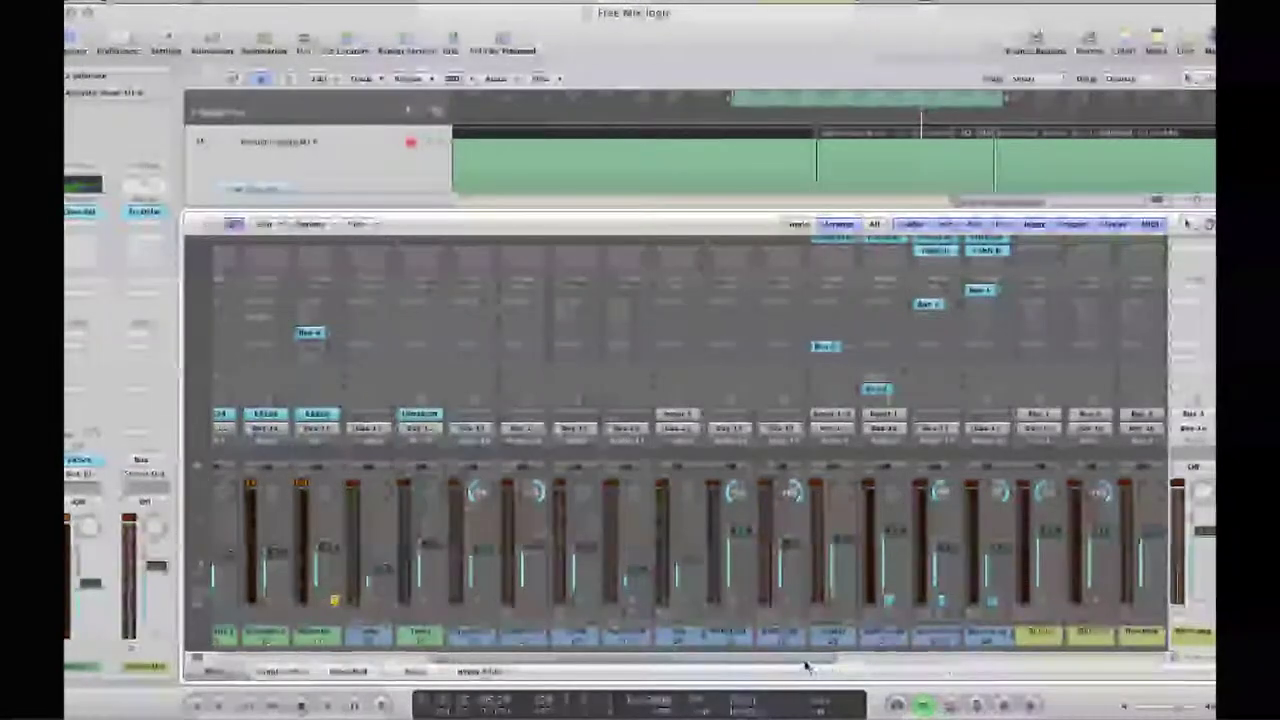
{"action": "left_click_drag", "start_coordinate": [808, 667], "coordinate": [670, 660]}
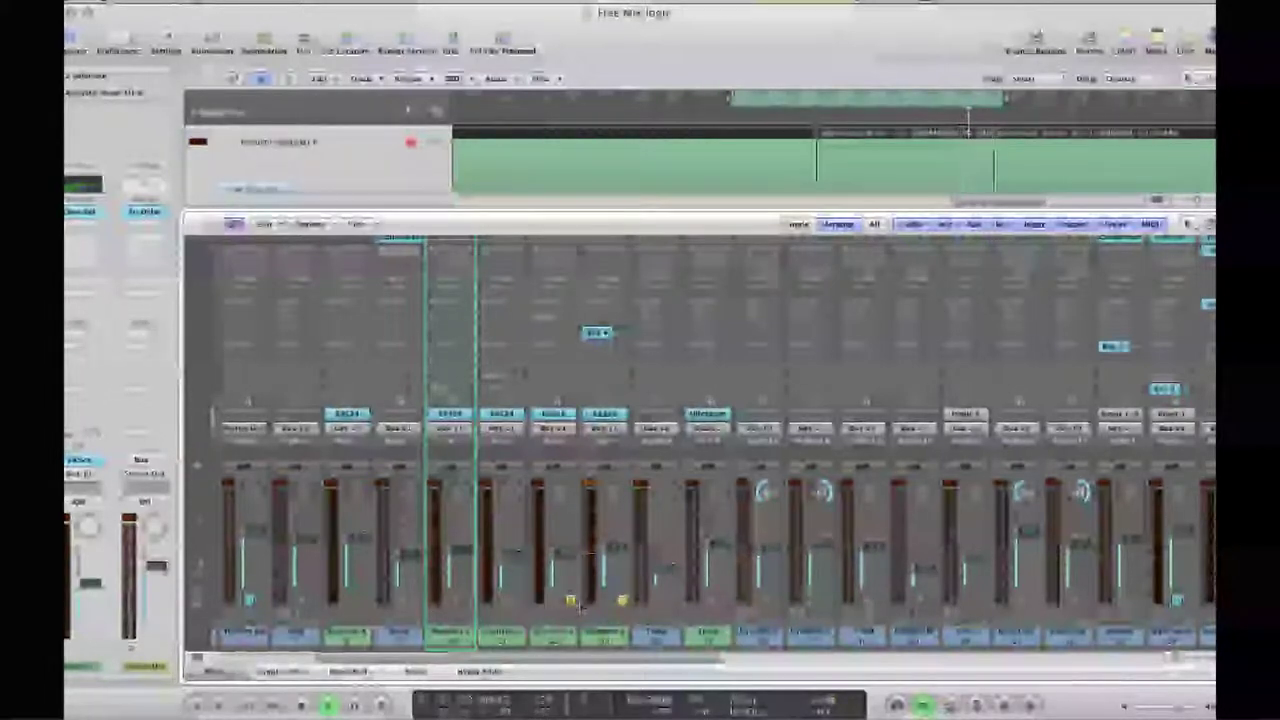
{"action": "left_click", "coordinate": [555, 320], "text": "alt"}
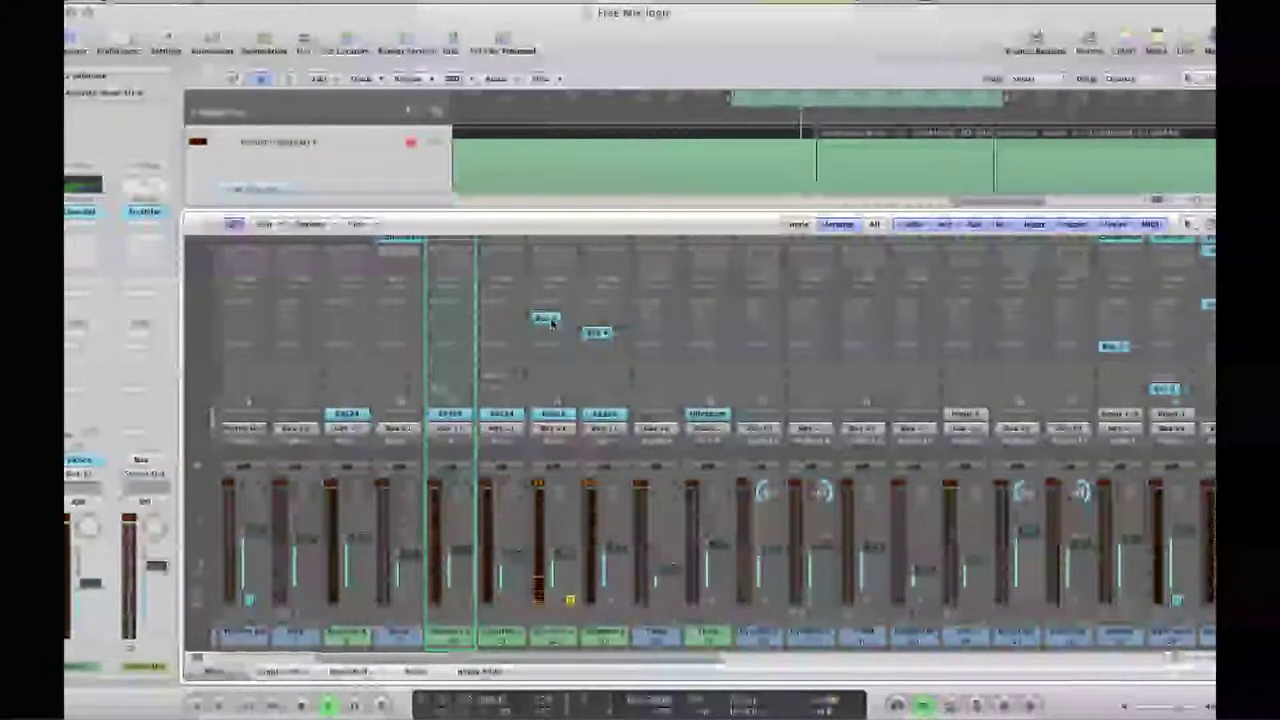
{"action": "left_click", "coordinate": [555, 320]}
{"action": "mouse_move", "coordinate": [574, 410]}
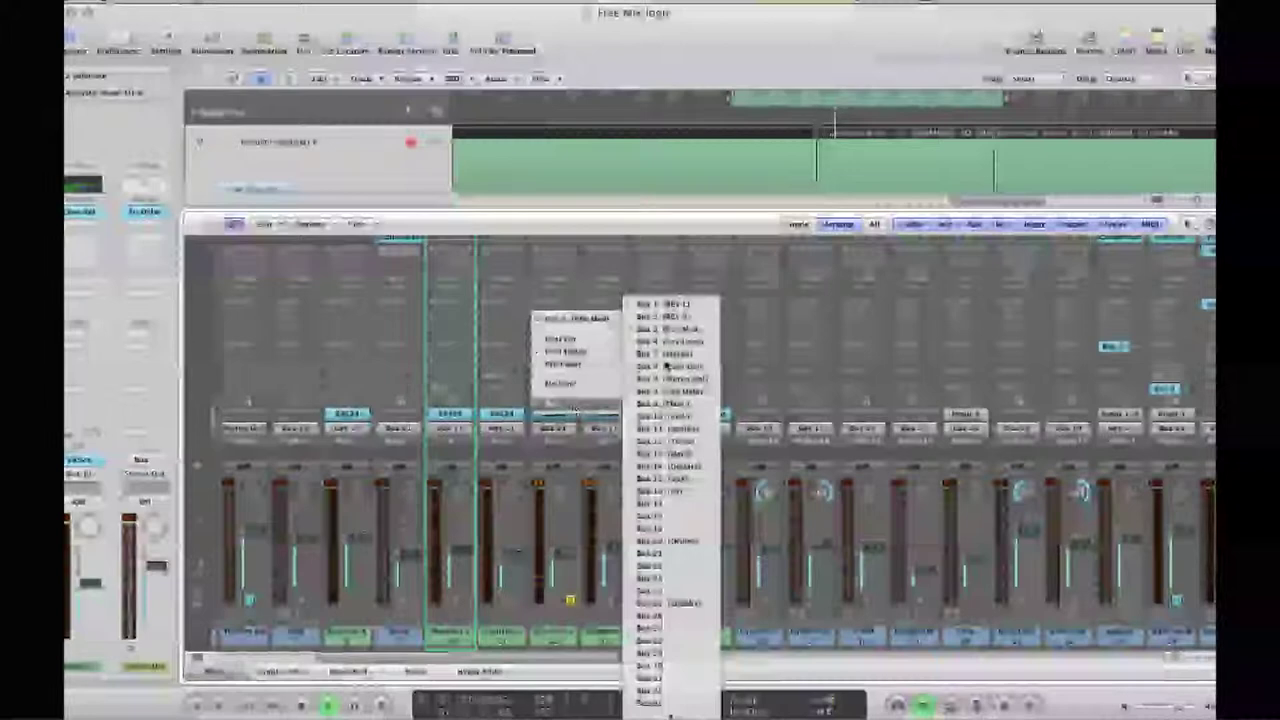
{"action": "left_click", "coordinate": [681, 334]}
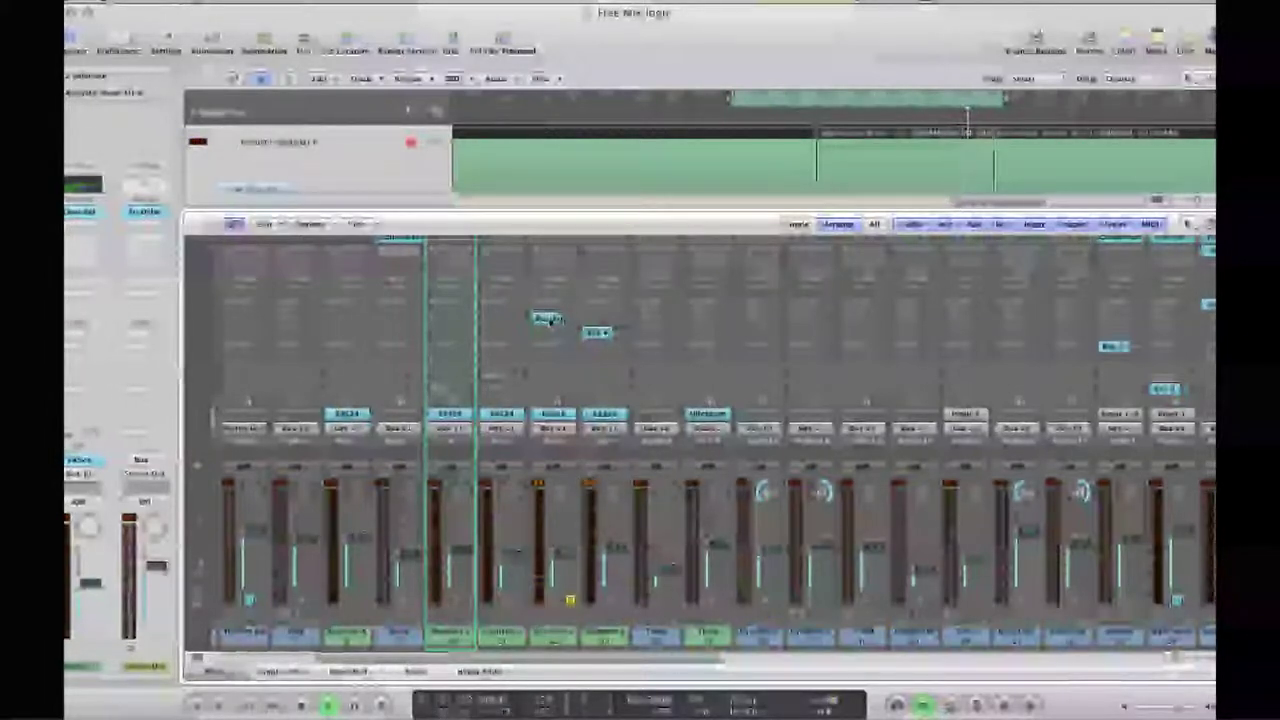
Open the Space Designer reverb fed by Bus 3, adjust the low band of its EQ, and close it.
{"action": "scroll", "coordinate": [550, 320], "scroll_direction": "right", "scroll_amount": 5}
{"action": "scroll", "coordinate": [1177, 474], "scroll_direction": "up", "scroll_amount": 3}
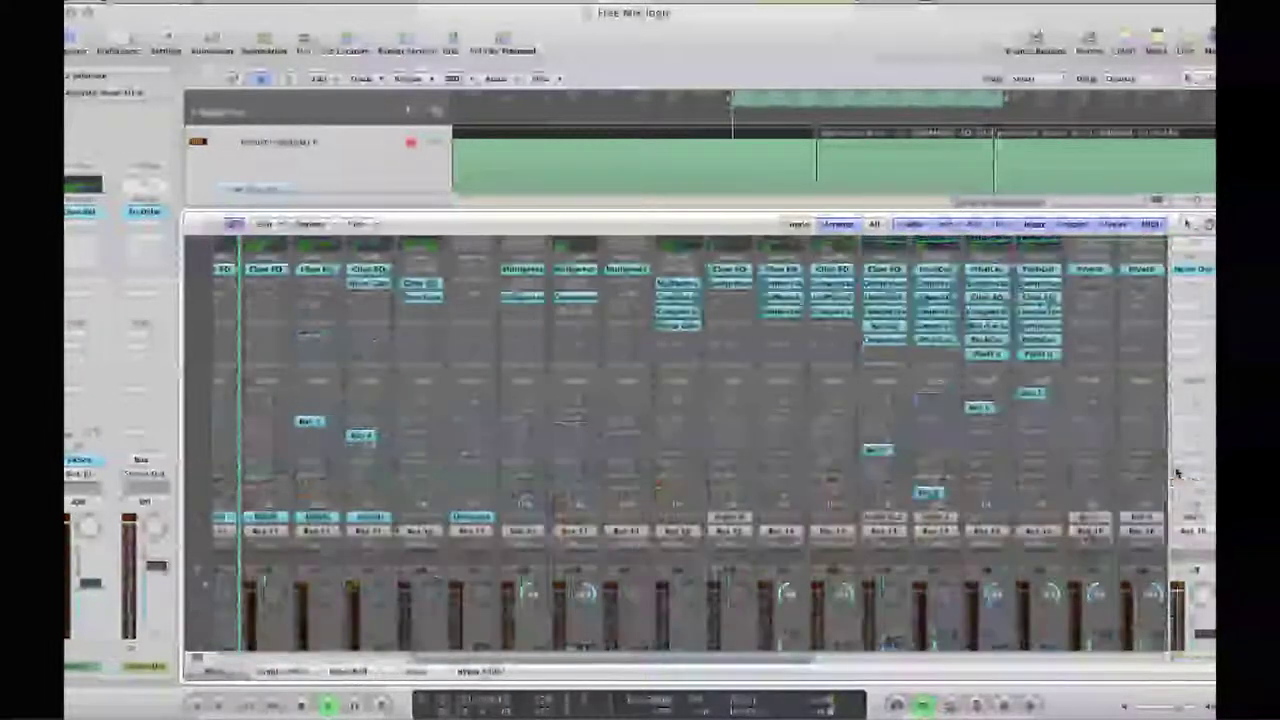
{"action": "left_click", "coordinate": [748, 291]}
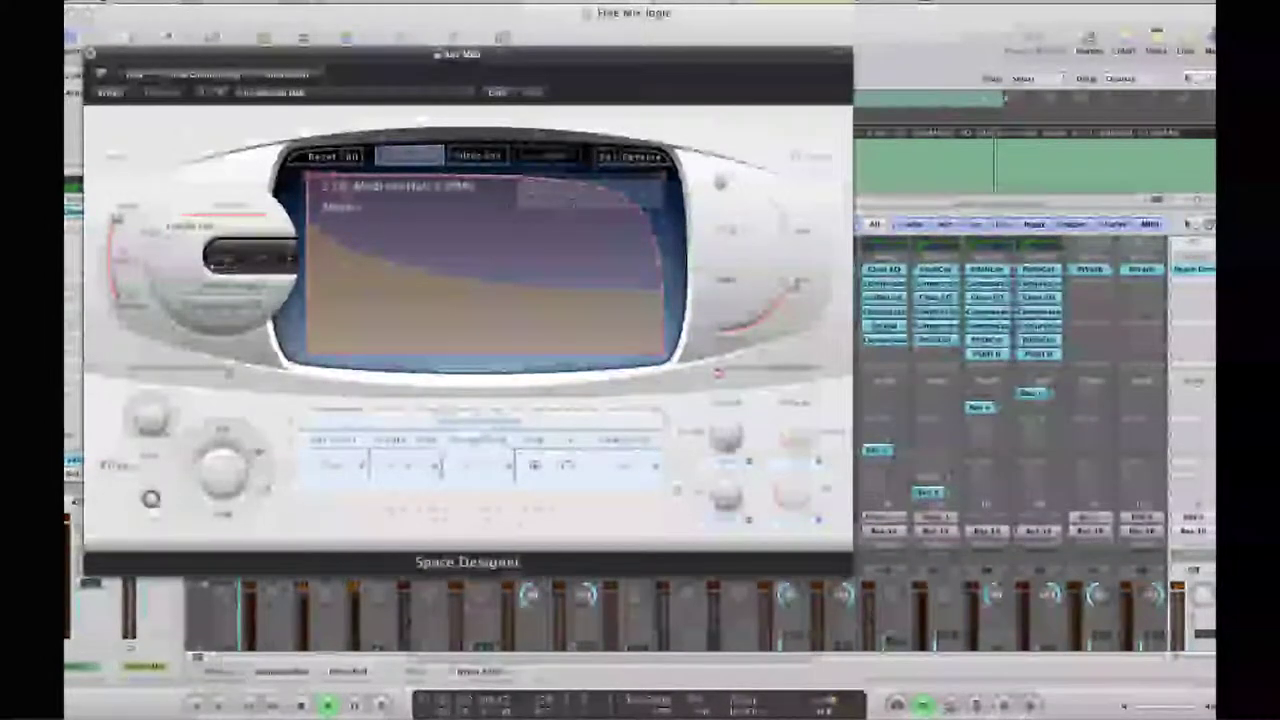
{"action": "left_click", "coordinate": [610, 157]}
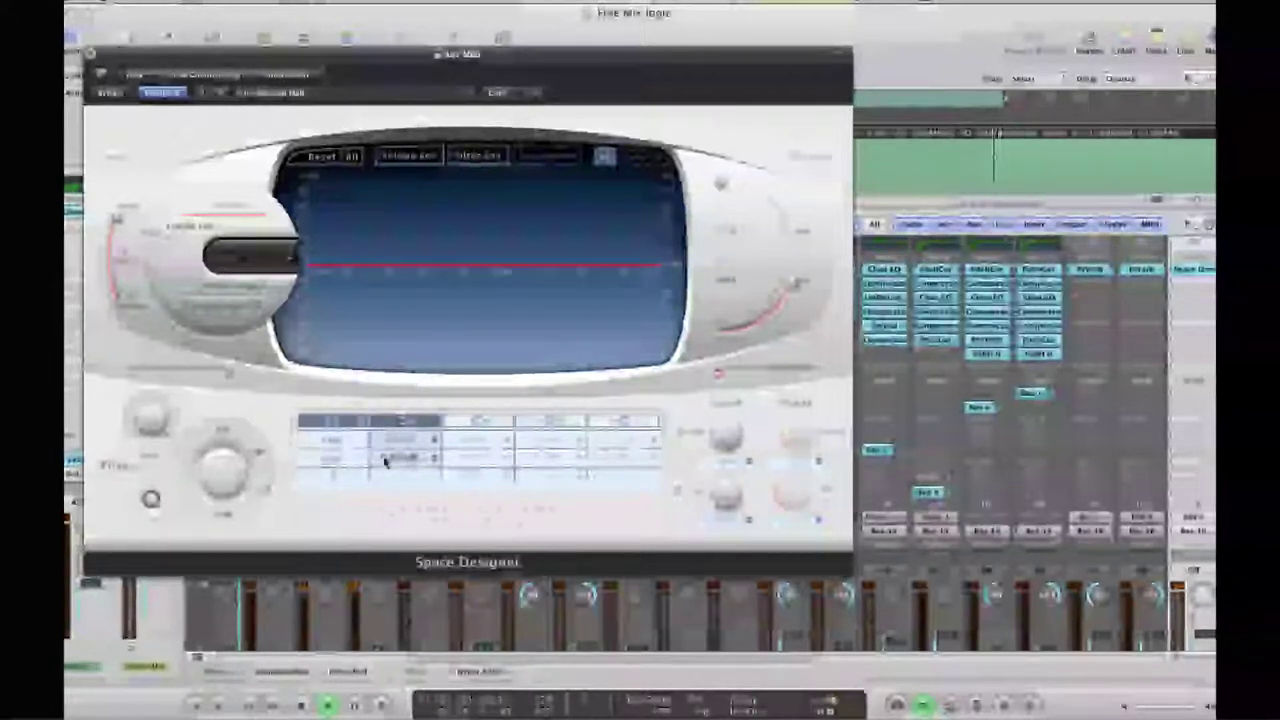
{"action": "mouse_move", "coordinate": [385, 460]}
{"action": "left_mouse_down"}
{"action": "mouse_move", "coordinate": [386, 477]}
{"action": "mouse_move", "coordinate": [395, 447]}
{"action": "left_mouse_up"}
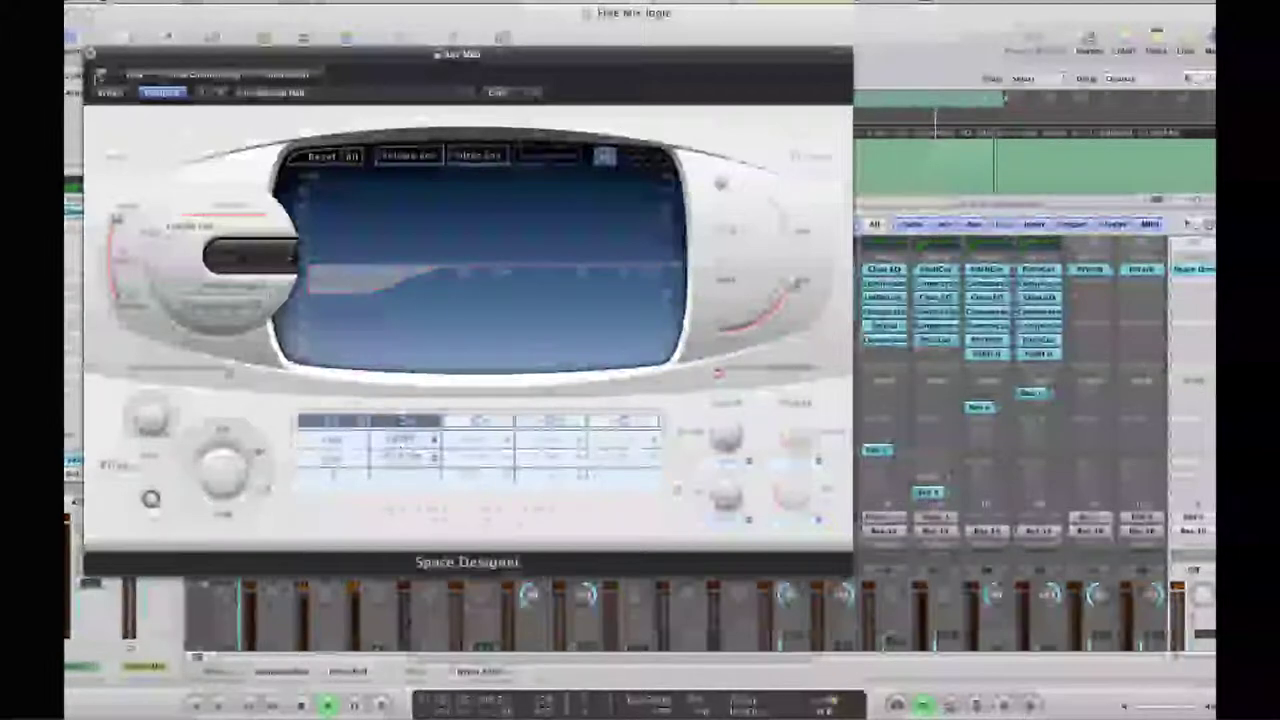
{"action": "left_click", "coordinate": [91, 55]}
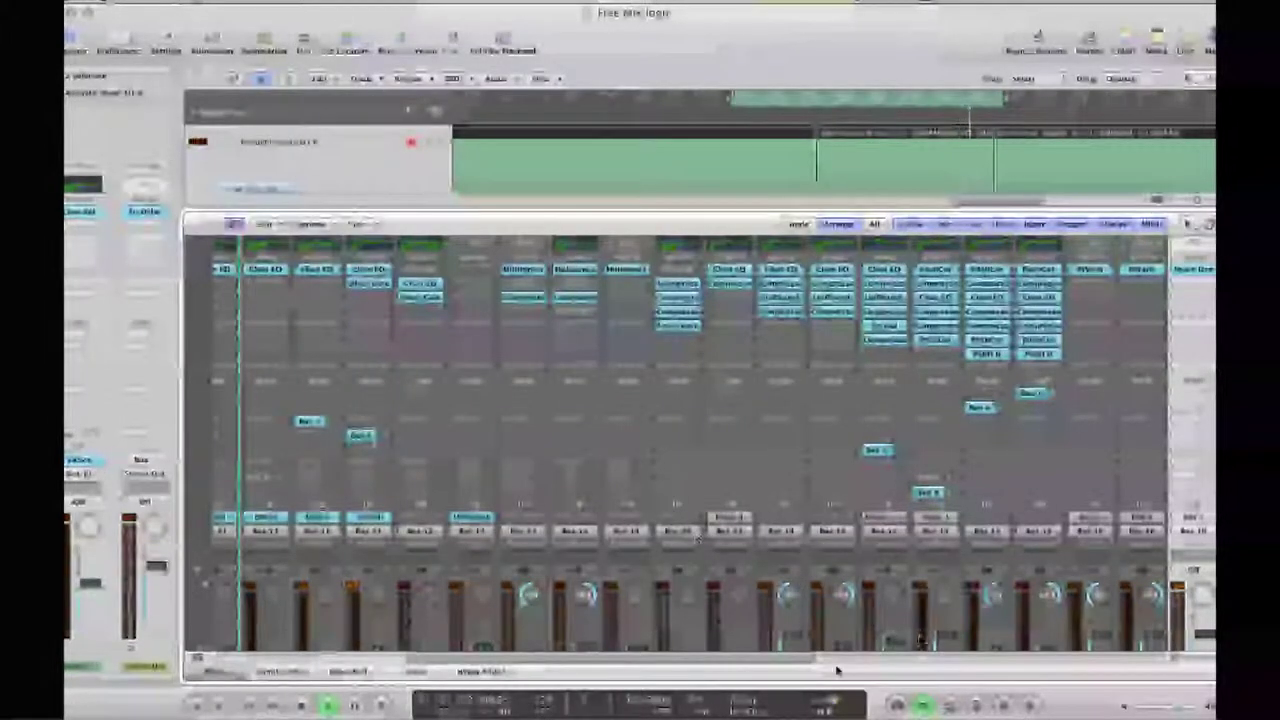
Open the Space Designer reverb fed by Bus 4, adjust the low shelf of its EQ, and close it.
{"action": "left_click_drag", "start_coordinate": [772, 664], "coordinate": [763, 661]}
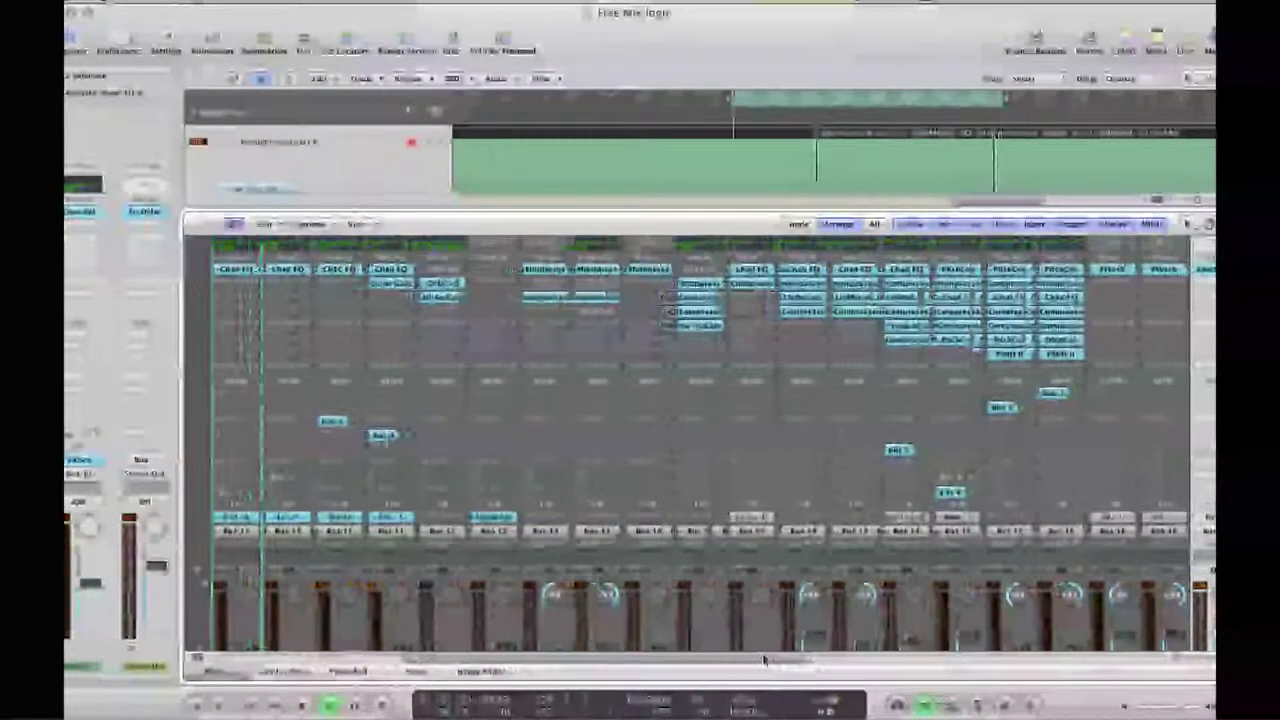
{"action": "left_click_drag", "start_coordinate": [645, 660], "coordinate": [530, 659]}
{"action": "scroll", "coordinate": [630, 581], "scroll_direction": "down", "scroll_amount": 4}
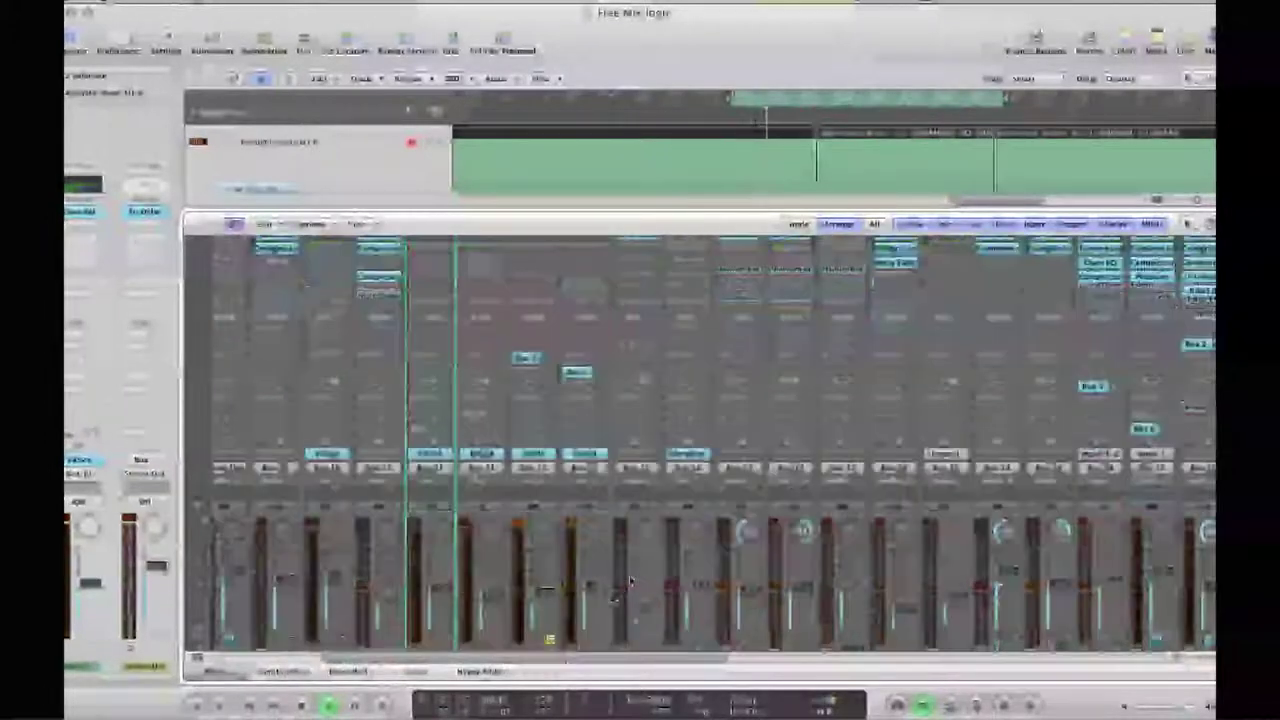
{"action": "scroll", "coordinate": [630, 581], "scroll_direction": "up", "scroll_amount": 3}
{"action": "scroll", "coordinate": [630, 581], "scroll_direction": "down", "scroll_amount": 5}
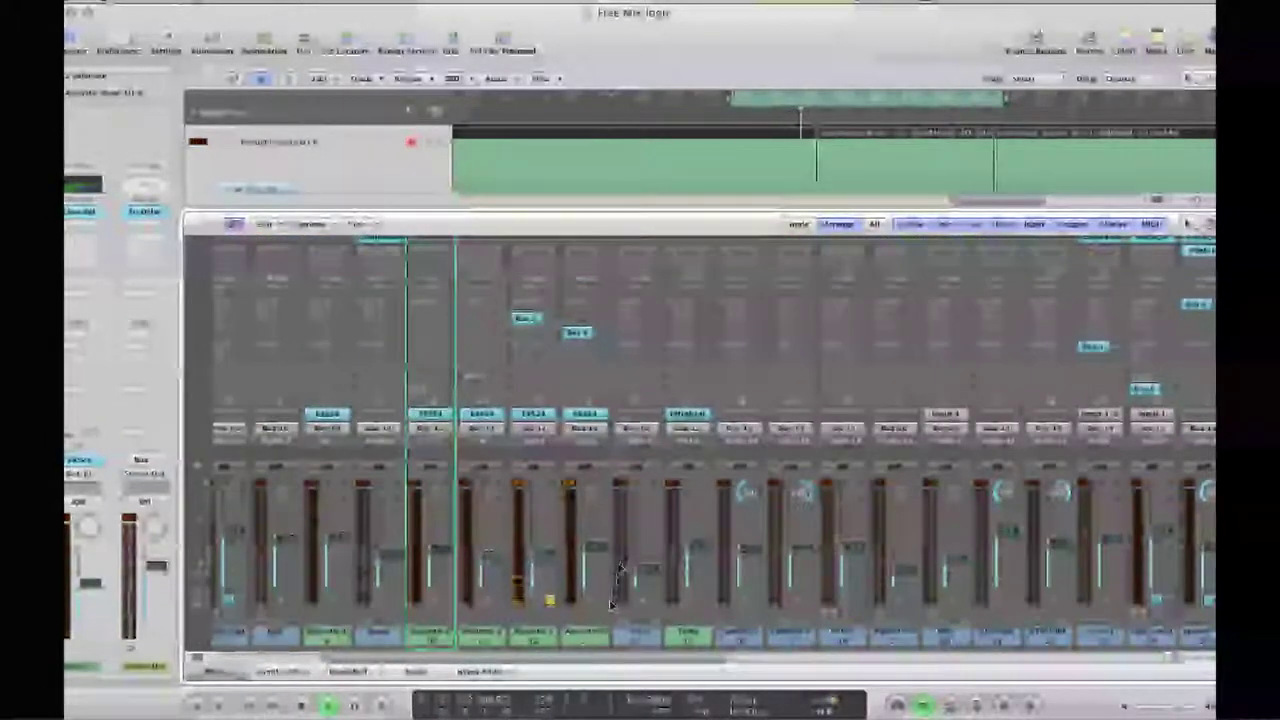
{"action": "scroll", "coordinate": [583, 339], "scroll_direction": "right", "scroll_amount": 5}
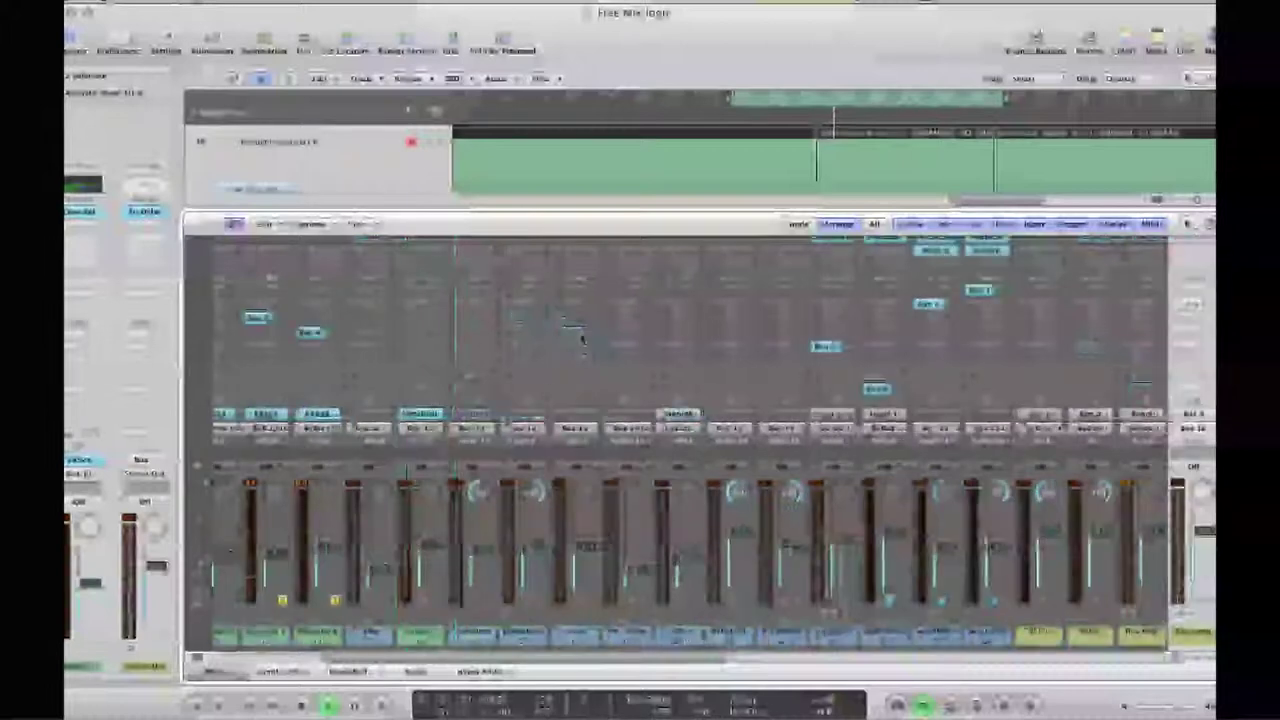
{"action": "scroll", "coordinate": [1075, 380], "scroll_direction": "up", "scroll_amount": 5}
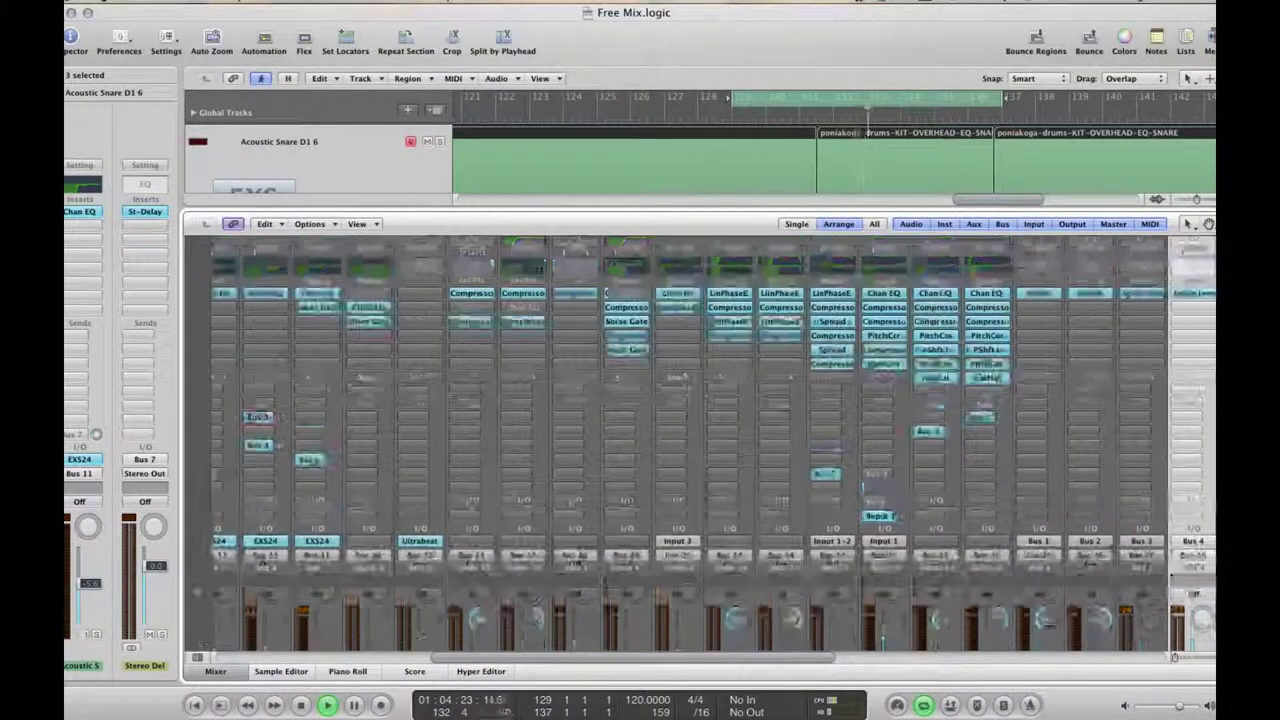
{"action": "left_click", "coordinate": [1204, 294]}
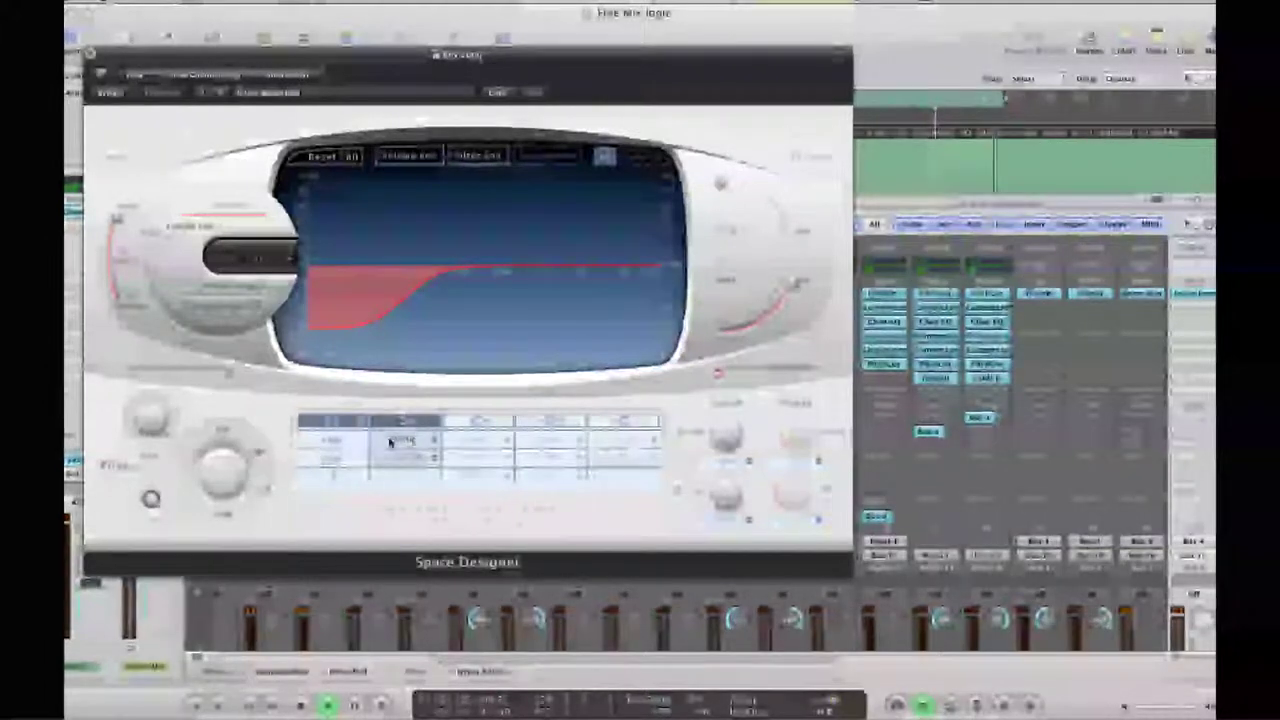
{"action": "left_click_drag", "start_coordinate": [389, 441], "coordinate": [389, 438]}
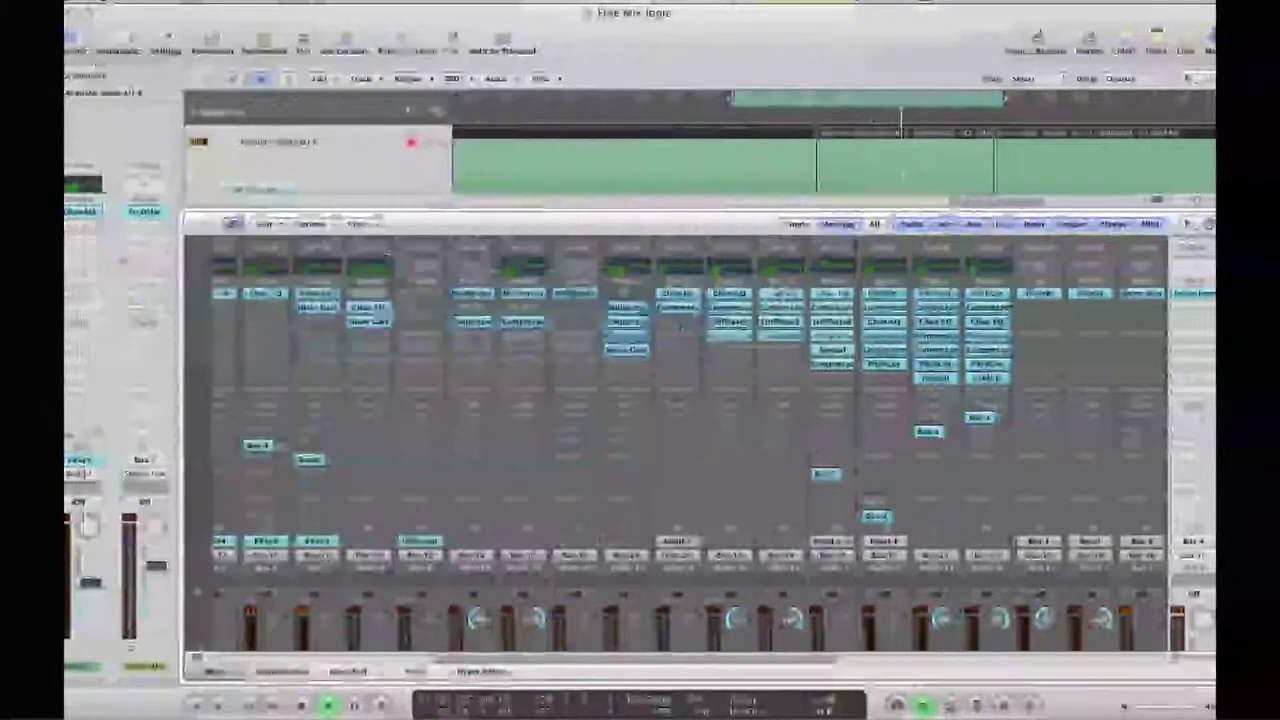
{"action": "left_click", "coordinate": [91, 54]}
Check the bus destination of the Bus 6 send on acoustic snare channel 11 without changing it.
{"action": "left_click_drag", "start_coordinate": [776, 661], "coordinate": [598, 664]}
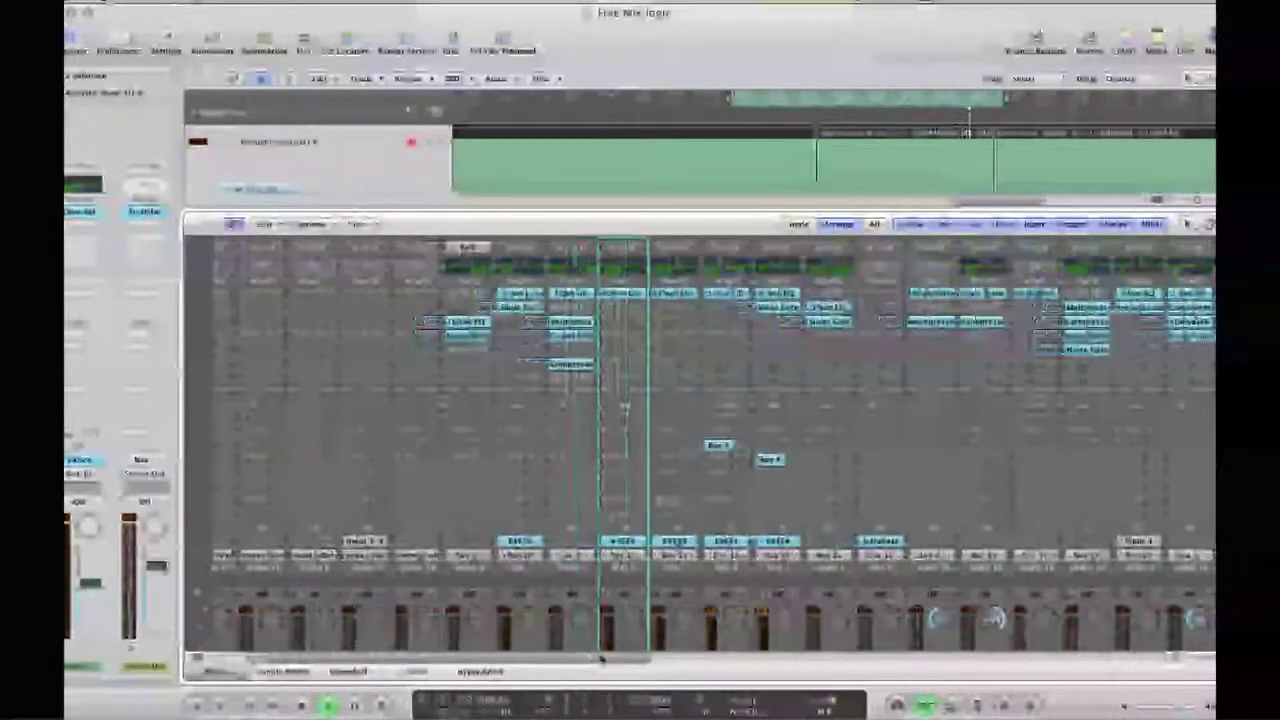
{"action": "scroll", "coordinate": [716, 562], "scroll_direction": "down", "scroll_amount": 5}
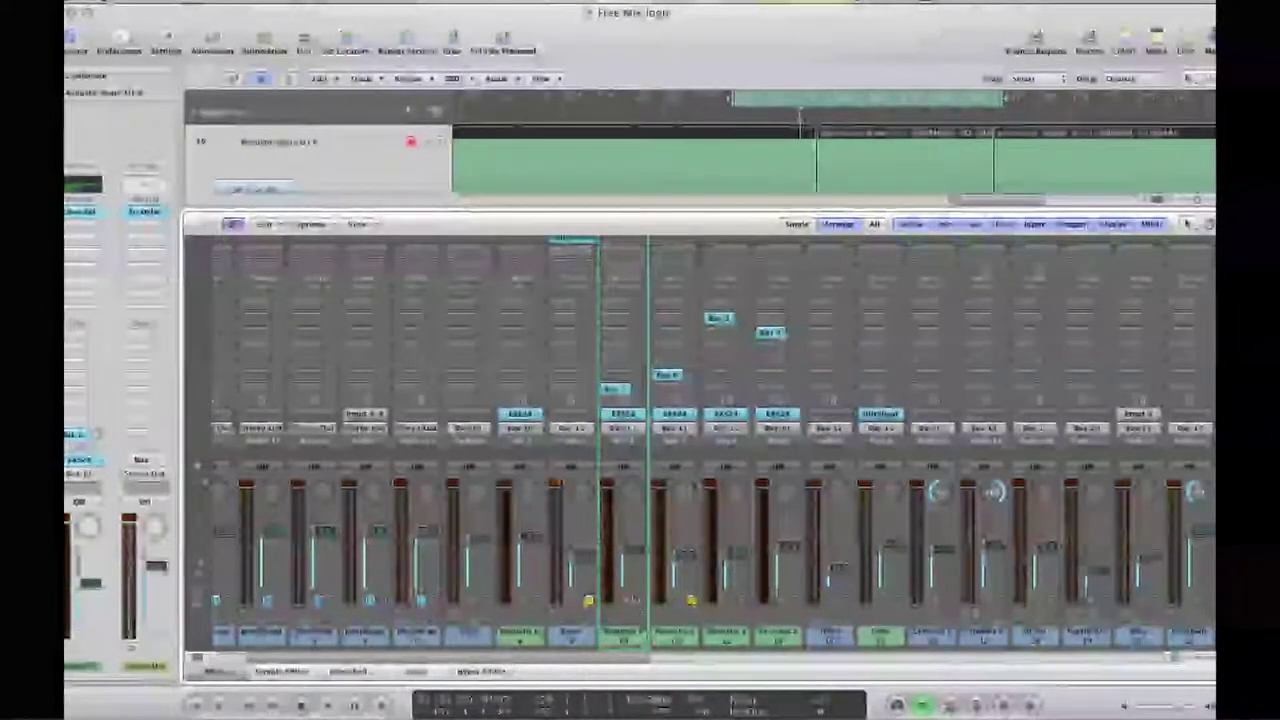
{"action": "left_click", "coordinate": [670, 376]}
{"action": "mouse_move", "coordinate": [708, 462]}
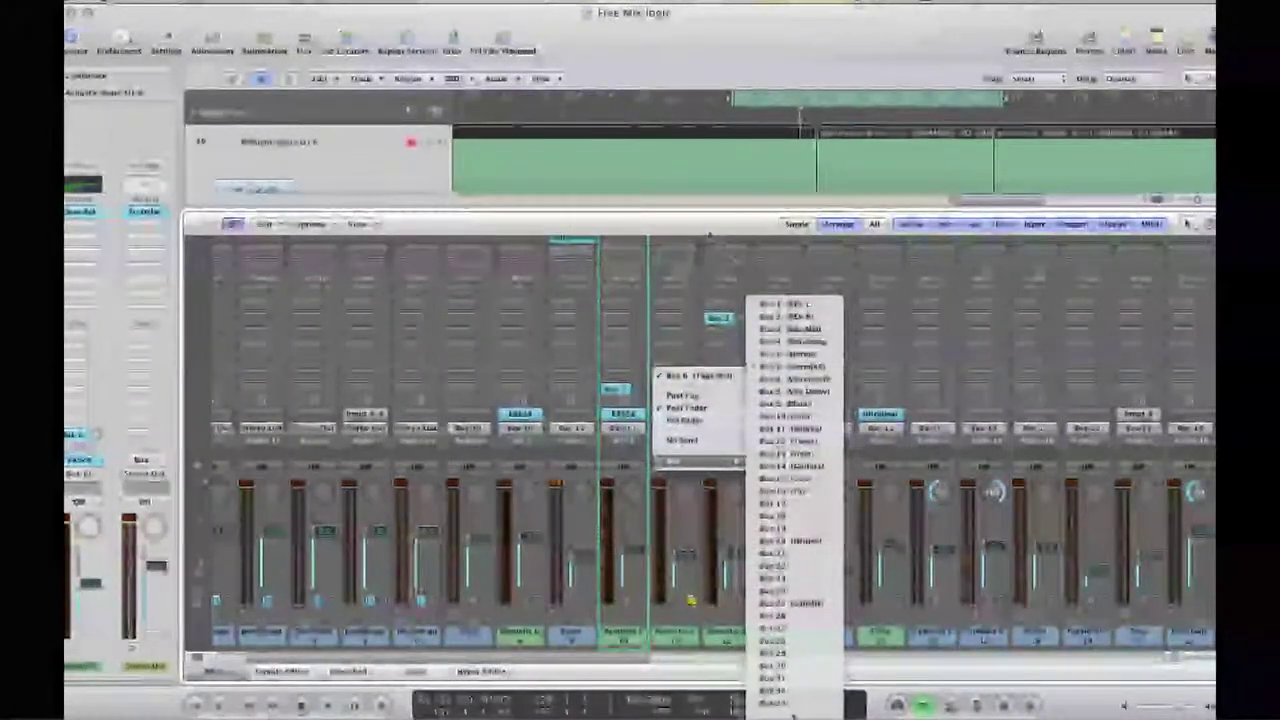
{"action": "left_click", "coordinate": [709, 234]}
Audition acoustic snare channels 10 to 13 soloed with kick and snare channels 7 to 9, and select all seven channels.
{"action": "left_click", "coordinate": [683, 641]}
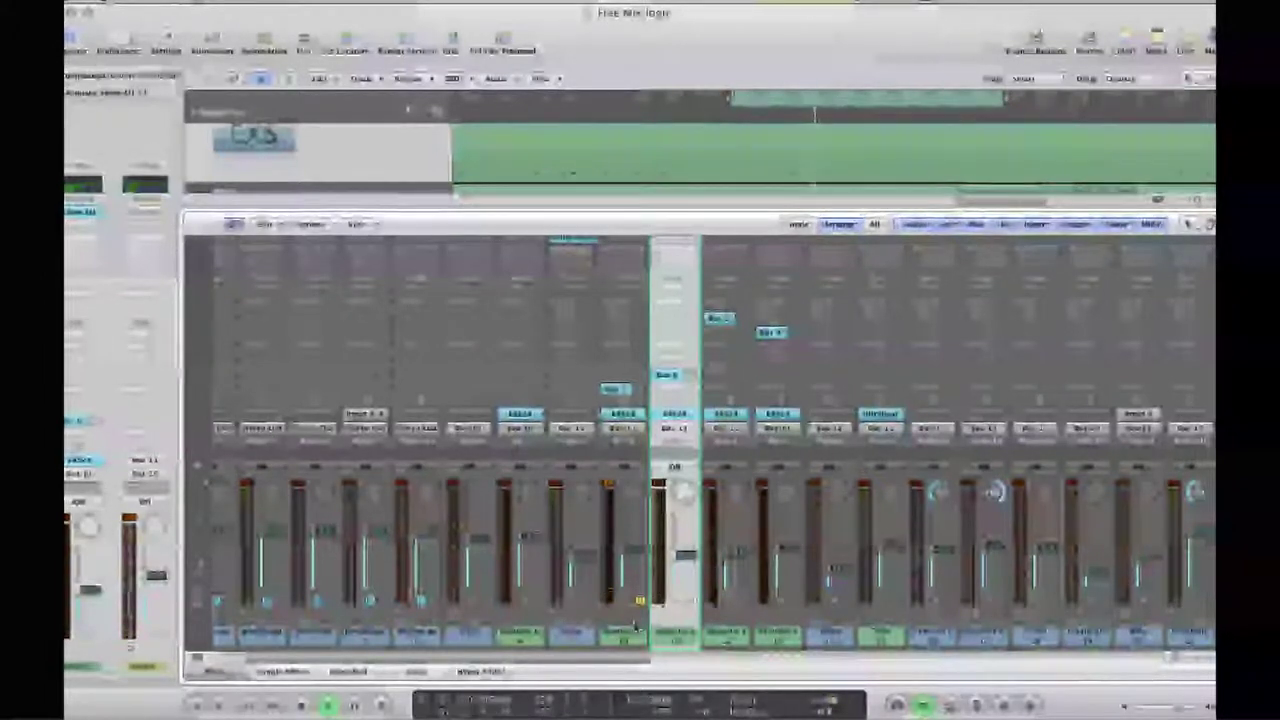
{"action": "left_click", "coordinate": [635, 625]}
{"action": "left_click", "coordinate": [797, 601], "text": "shift"}
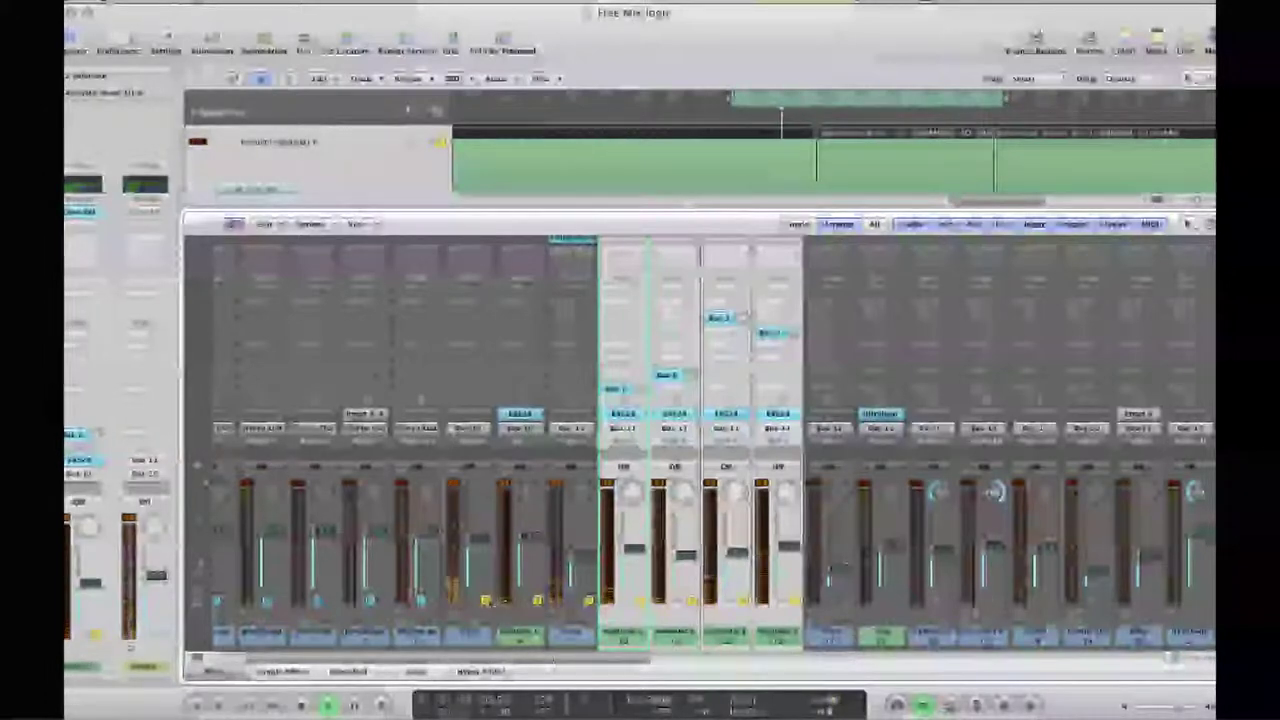
{"action": "left_click", "coordinate": [571, 640]}
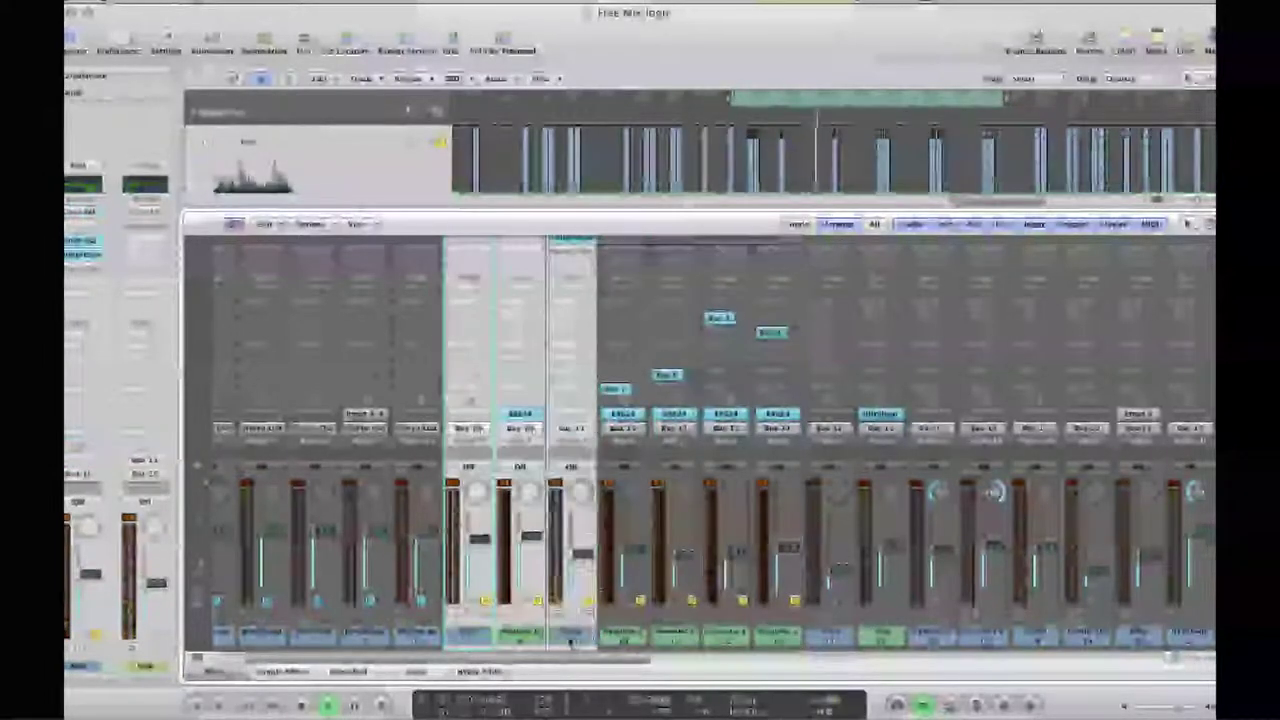
{"action": "left_click_drag", "start_coordinate": [571, 642], "coordinate": [779, 641]}
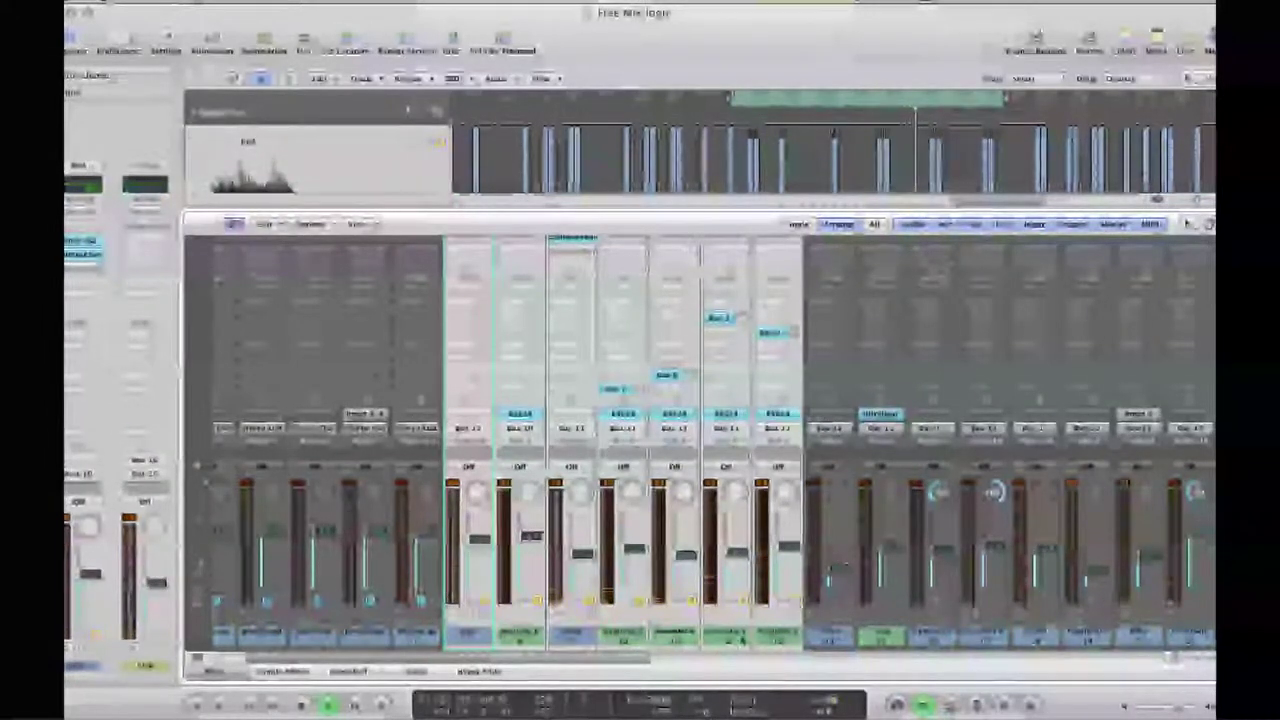
Solo the Bus 13 aux channel, open its Channel EQ, and toggle the EQ's analyzer off and on.
{"action": "left_click_drag", "start_coordinate": [628, 661], "coordinate": [1062, 655]}
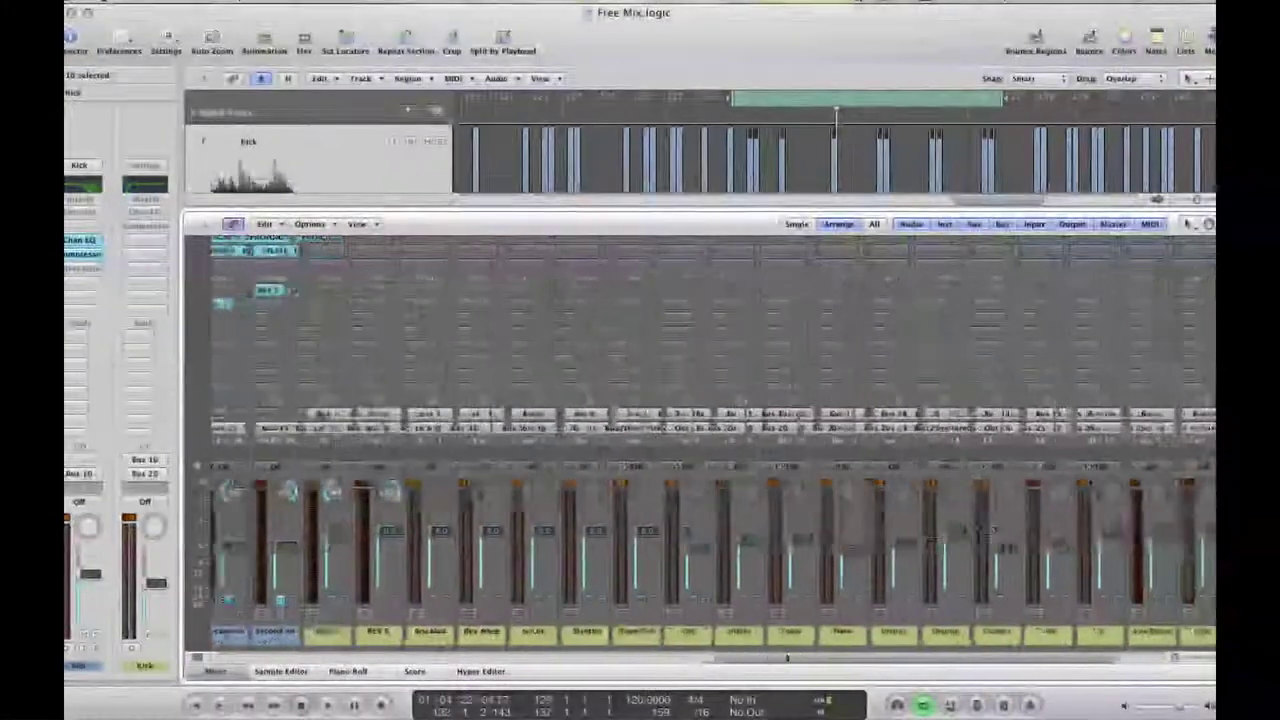
{"action": "left_click", "coordinate": [843, 640]}
{"action": "scroll", "coordinate": [844, 641], "scroll_direction": "up", "scroll_amount": 5}
{"action": "scroll", "coordinate": [843, 640], "scroll_direction": "down", "scroll_amount": 4}
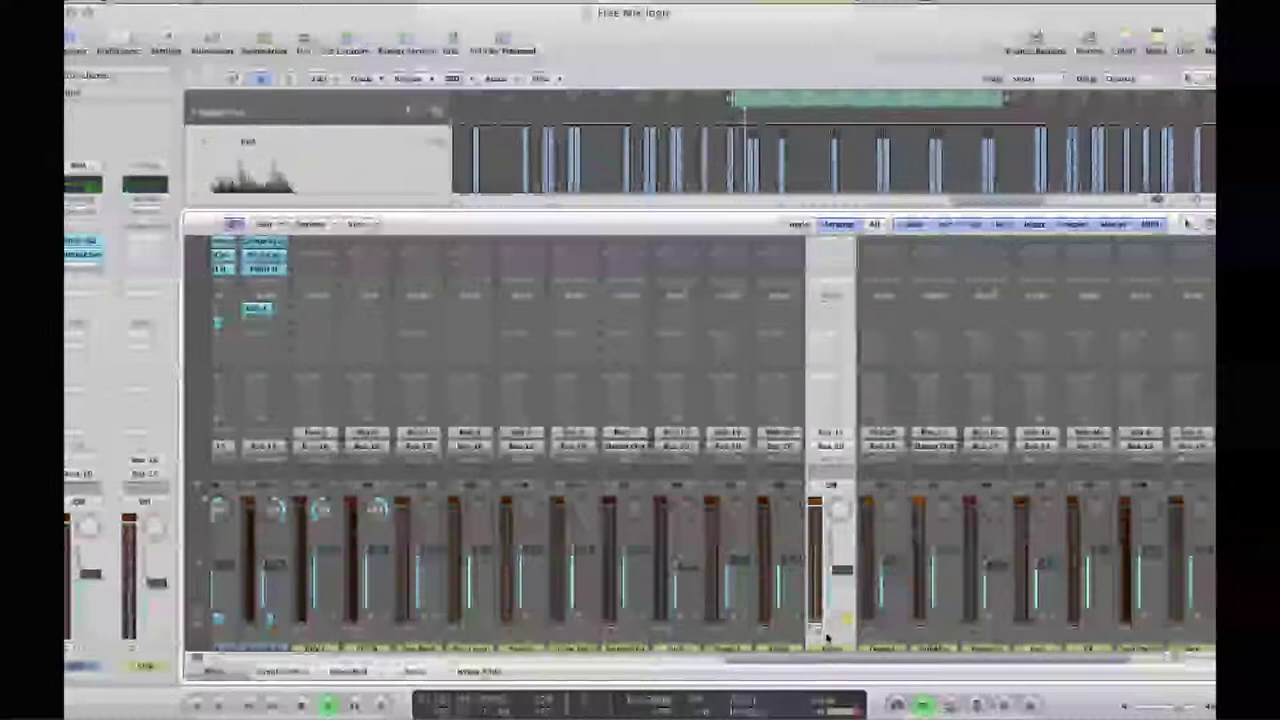
{"action": "scroll", "coordinate": [828, 625], "scroll_direction": "up", "scroll_amount": 5}
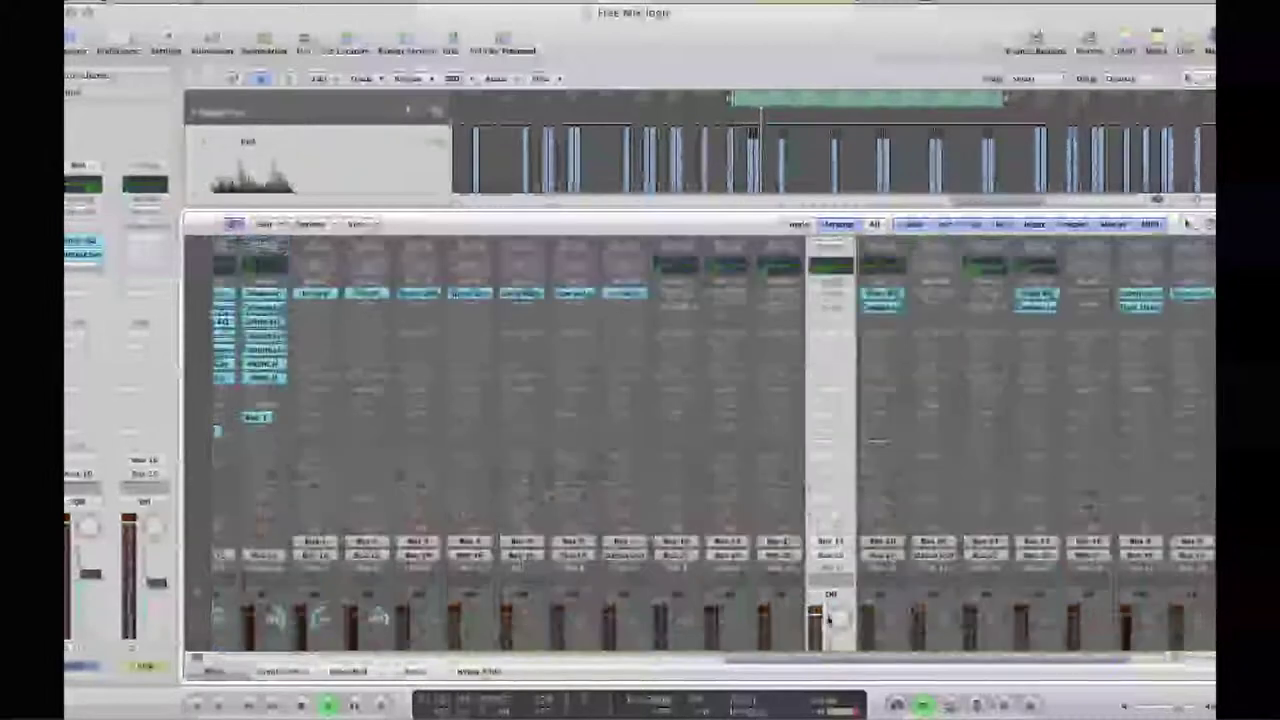
{"action": "double_click", "coordinate": [827, 295]}
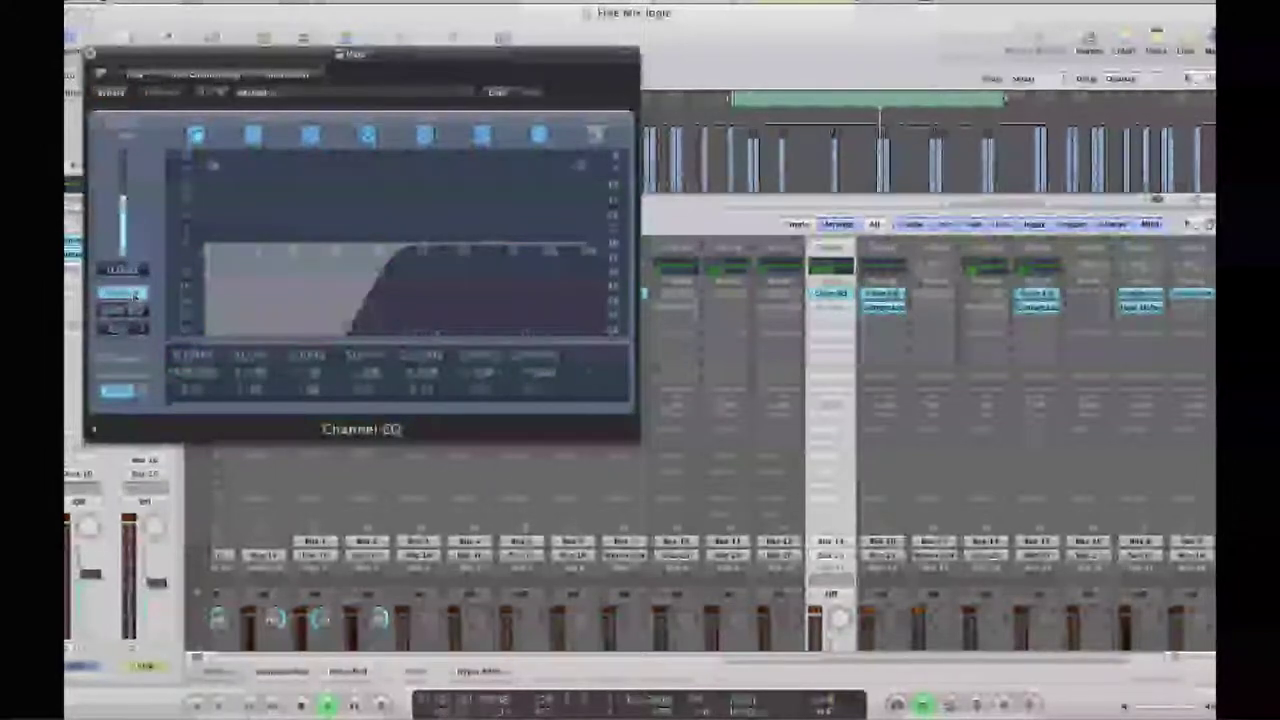
{"action": "left_click", "coordinate": [134, 293]}
{"action": "left_click", "coordinate": [134, 293]}
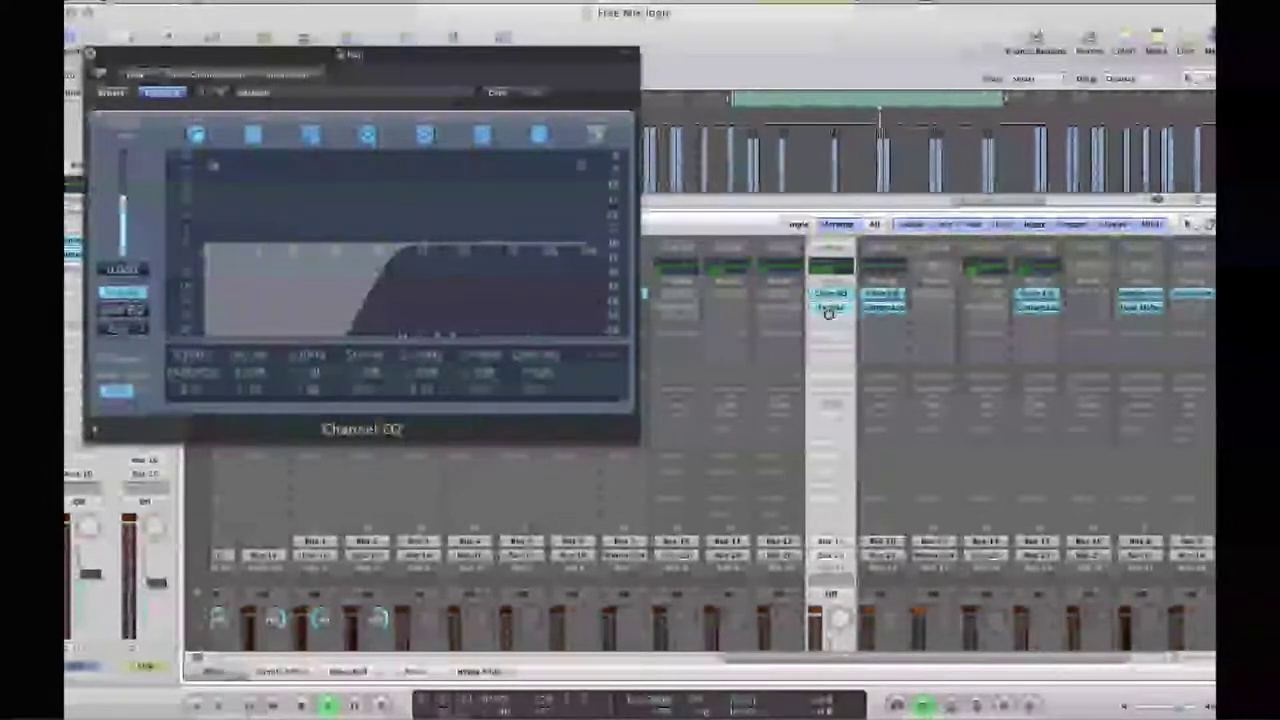
Open the Exciter on the Bus 13 aux channel, adjust its harmonics amount, and restart playback with cycle turned off.
{"action": "left_click", "coordinate": [830, 308]}
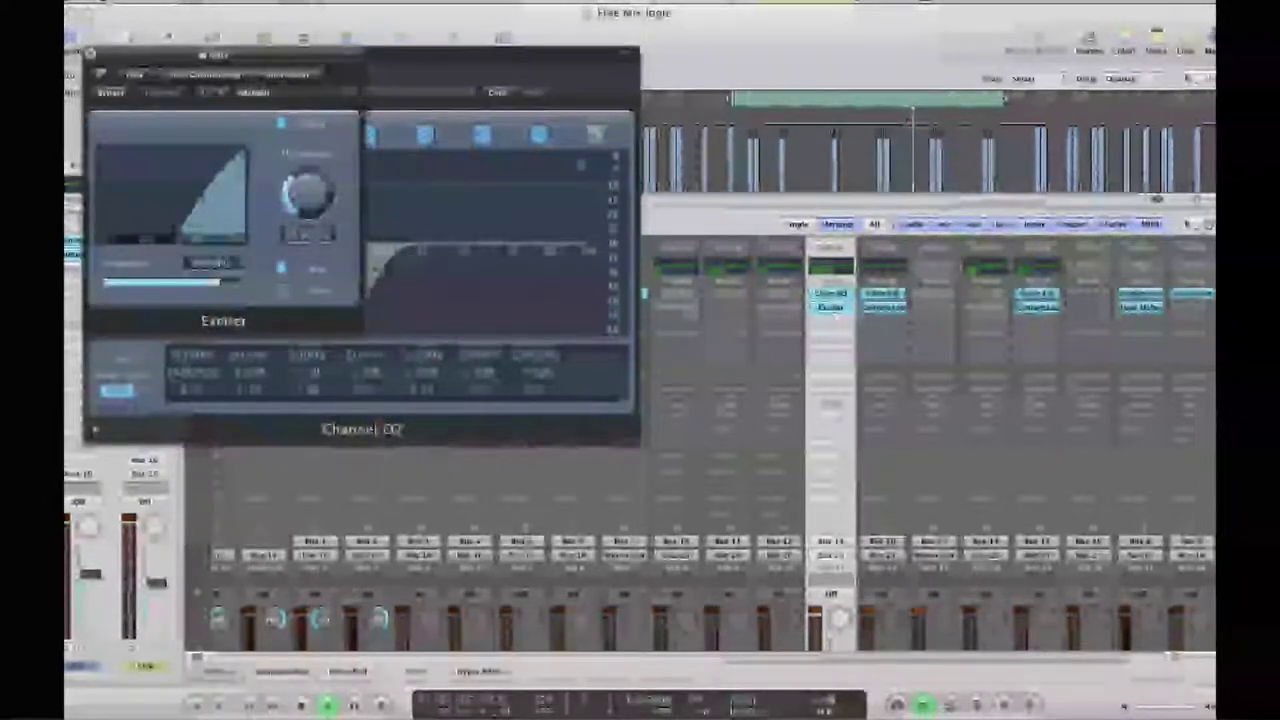
{"action": "left_click_drag", "start_coordinate": [309, 197], "coordinate": [310, 190]}
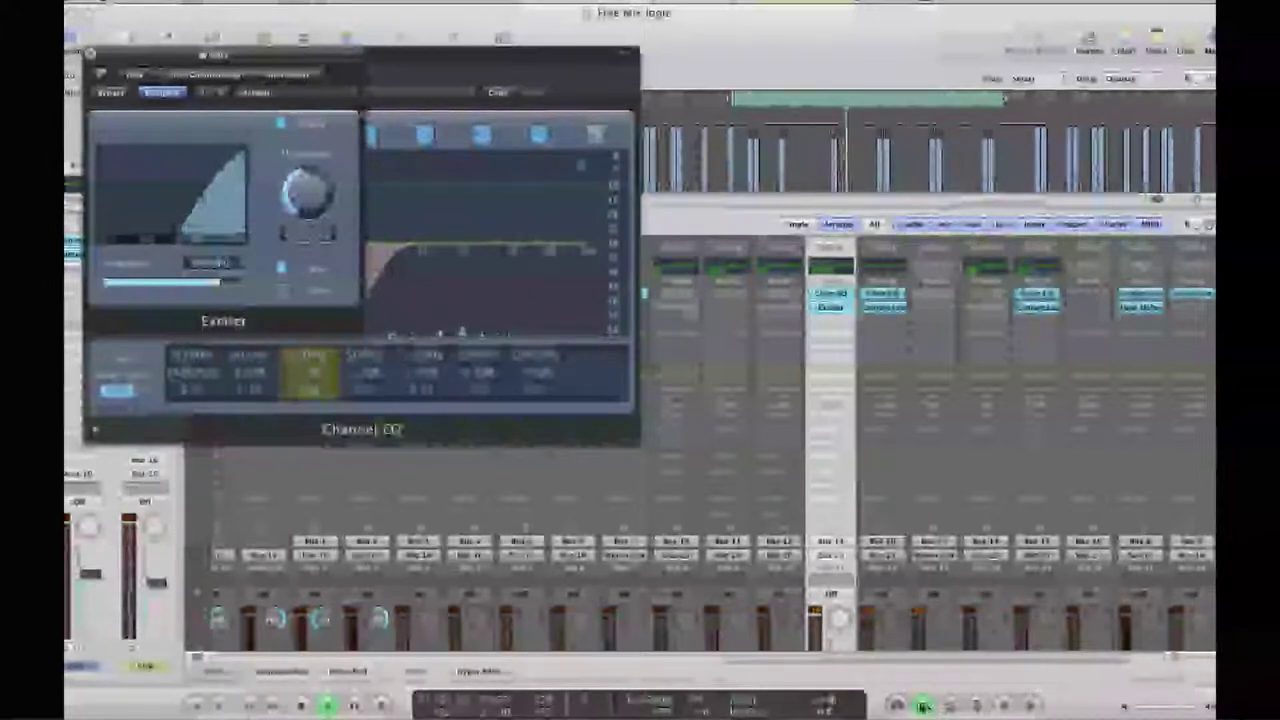
{"action": "key", "text": "/"}
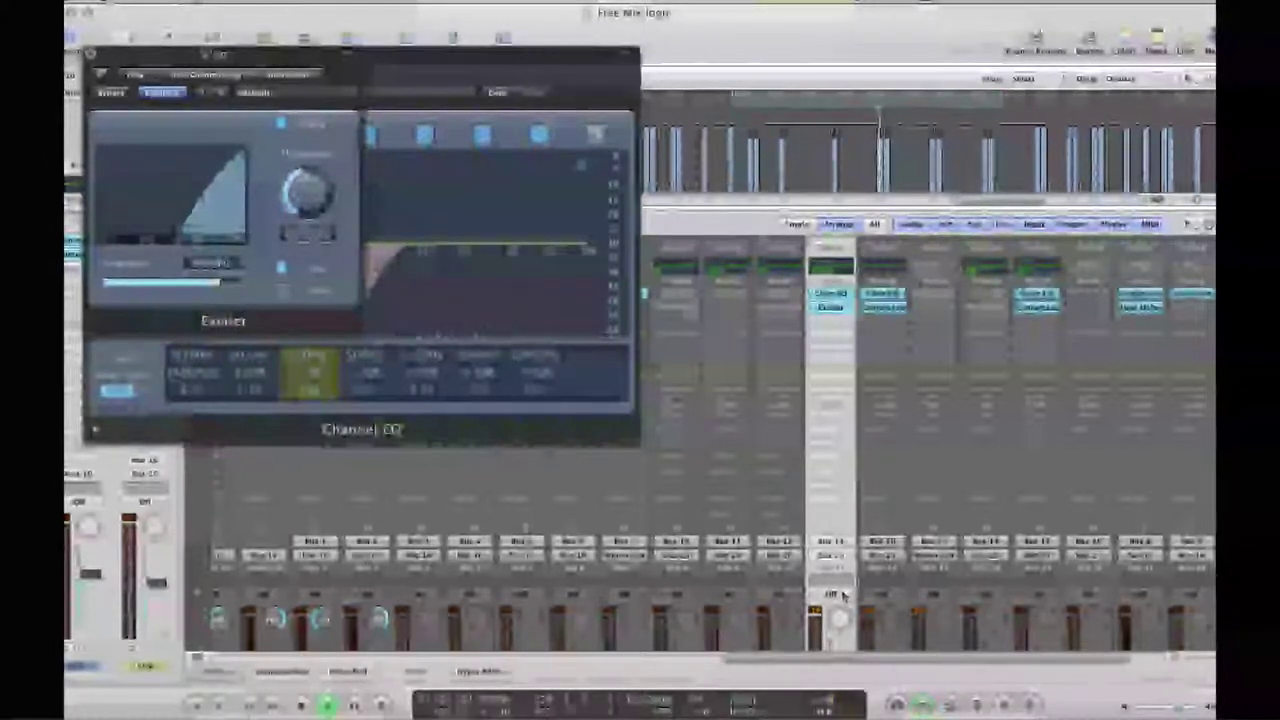
{"action": "key", "text": "space"}
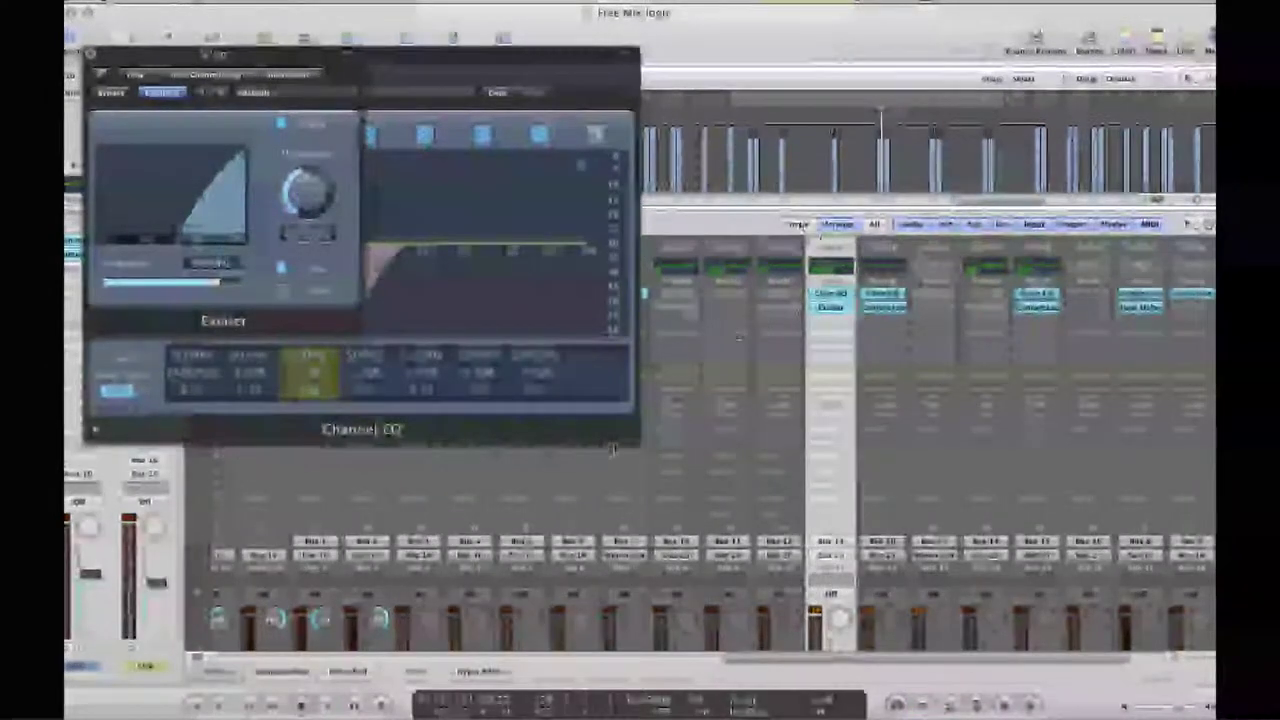
{"action": "key", "text": "space"}
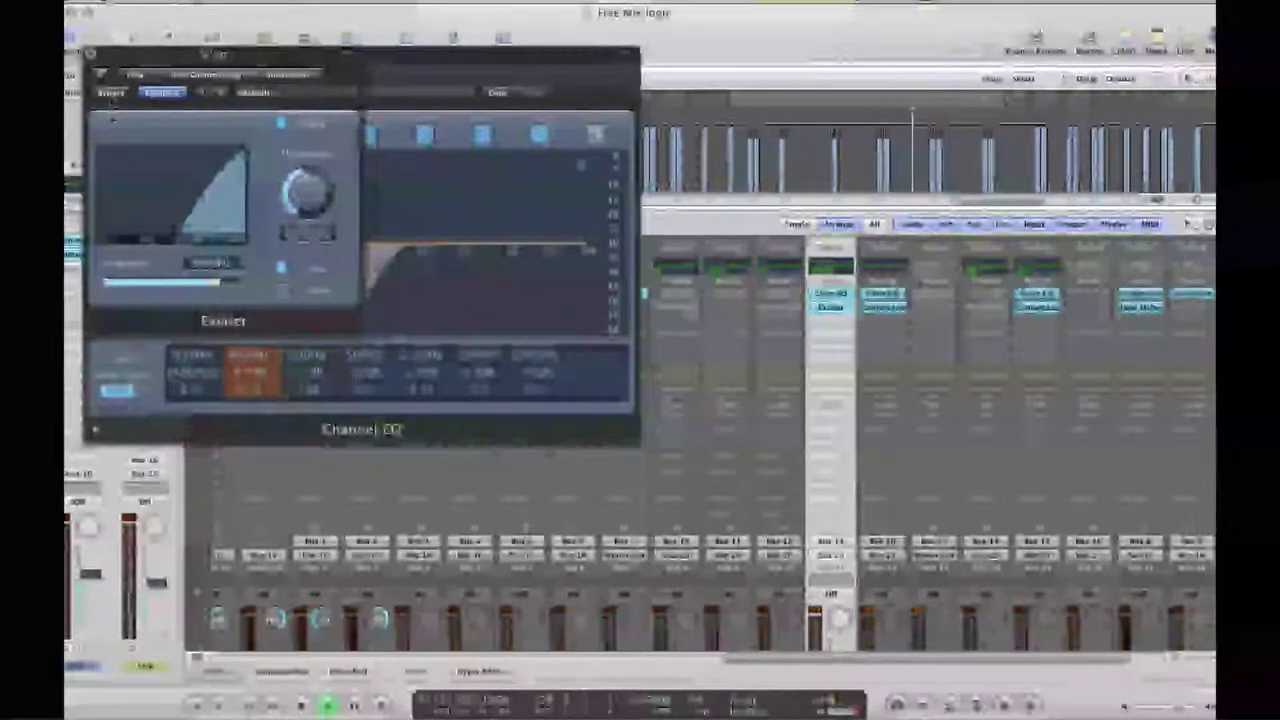
Compare the sound with the Exciter bypassed and active, and close the Exciter and Channel EQ windows.
{"action": "left_click", "coordinate": [111, 93]}
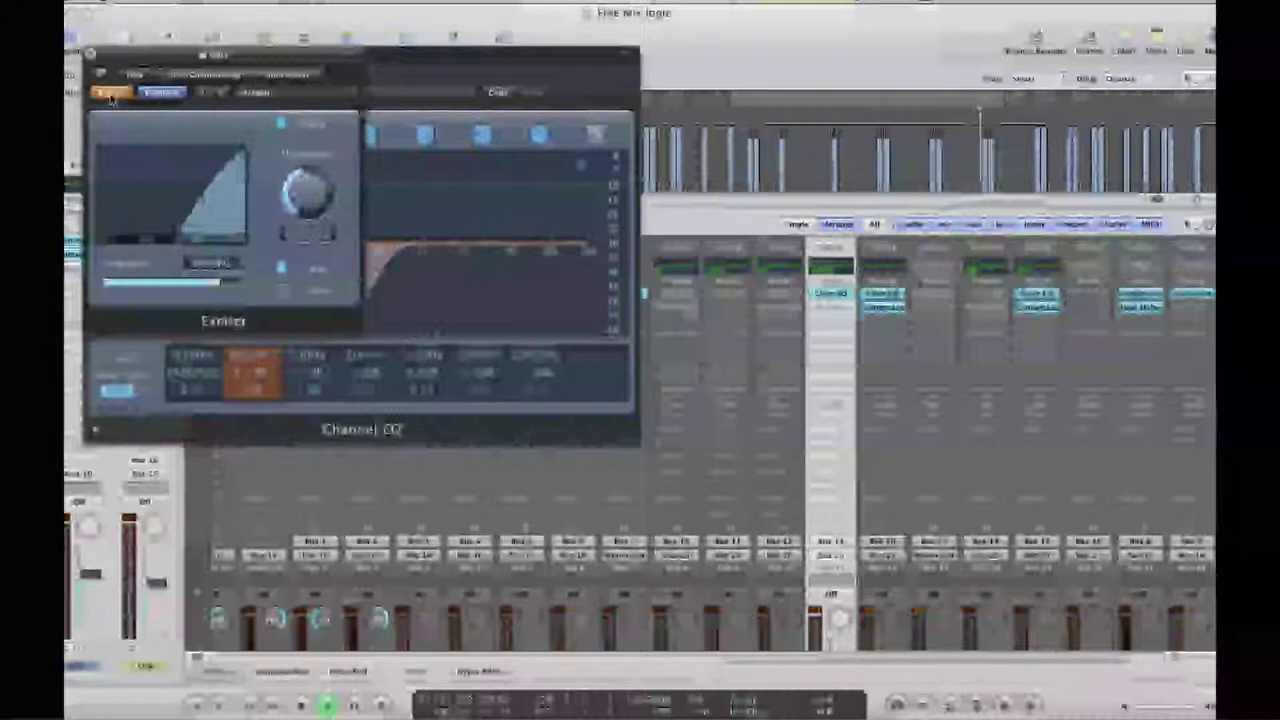
{"action": "left_click", "coordinate": [110, 93]}
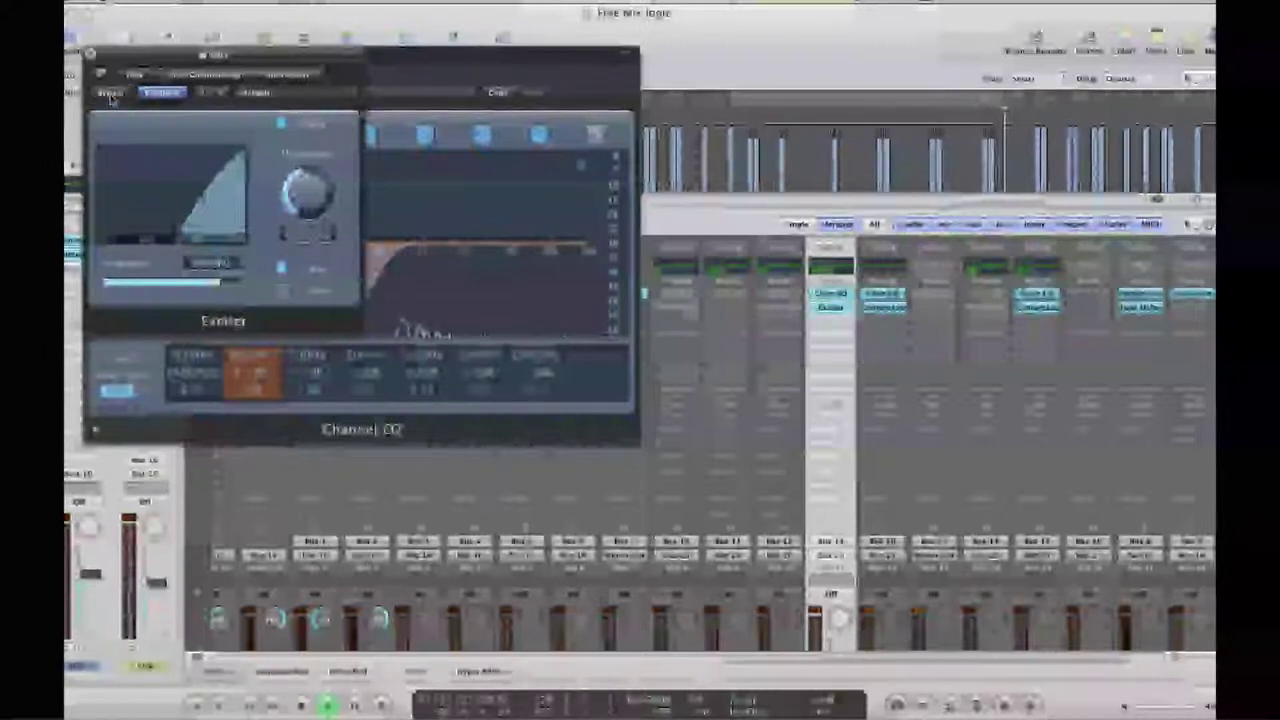
{"action": "left_click", "coordinate": [91, 54]}
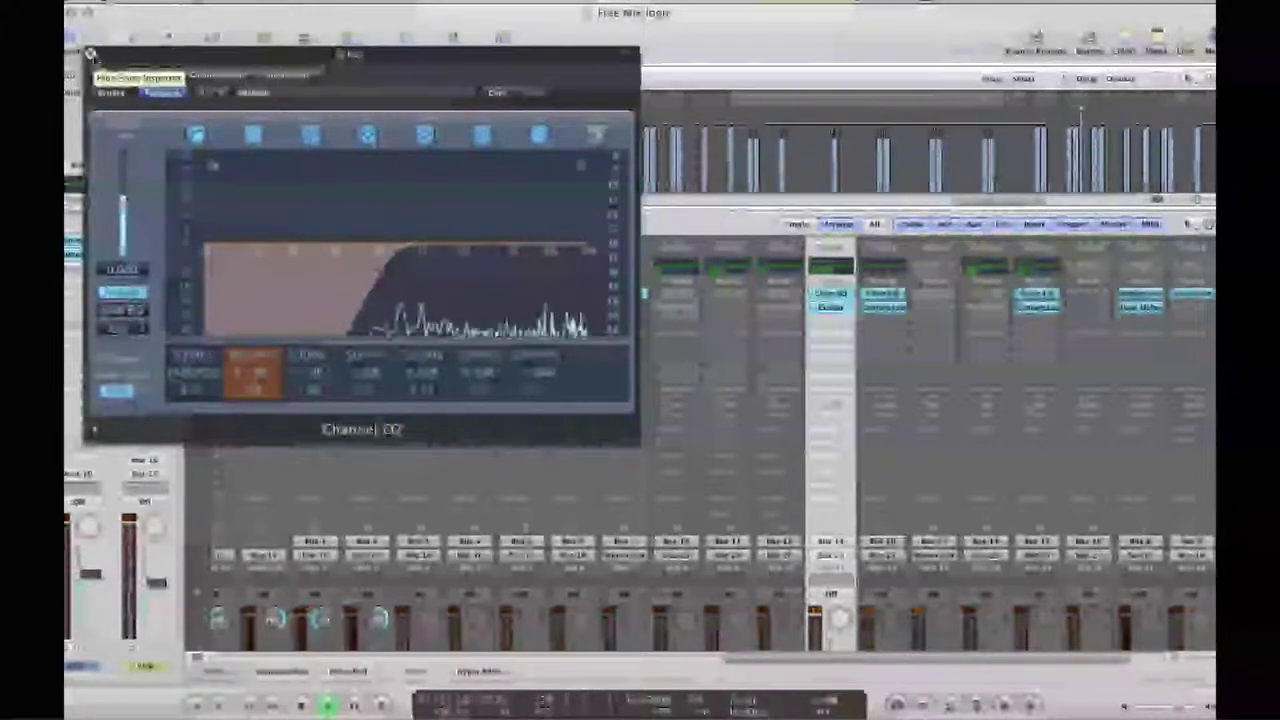
{"action": "left_click", "coordinate": [91, 54]}
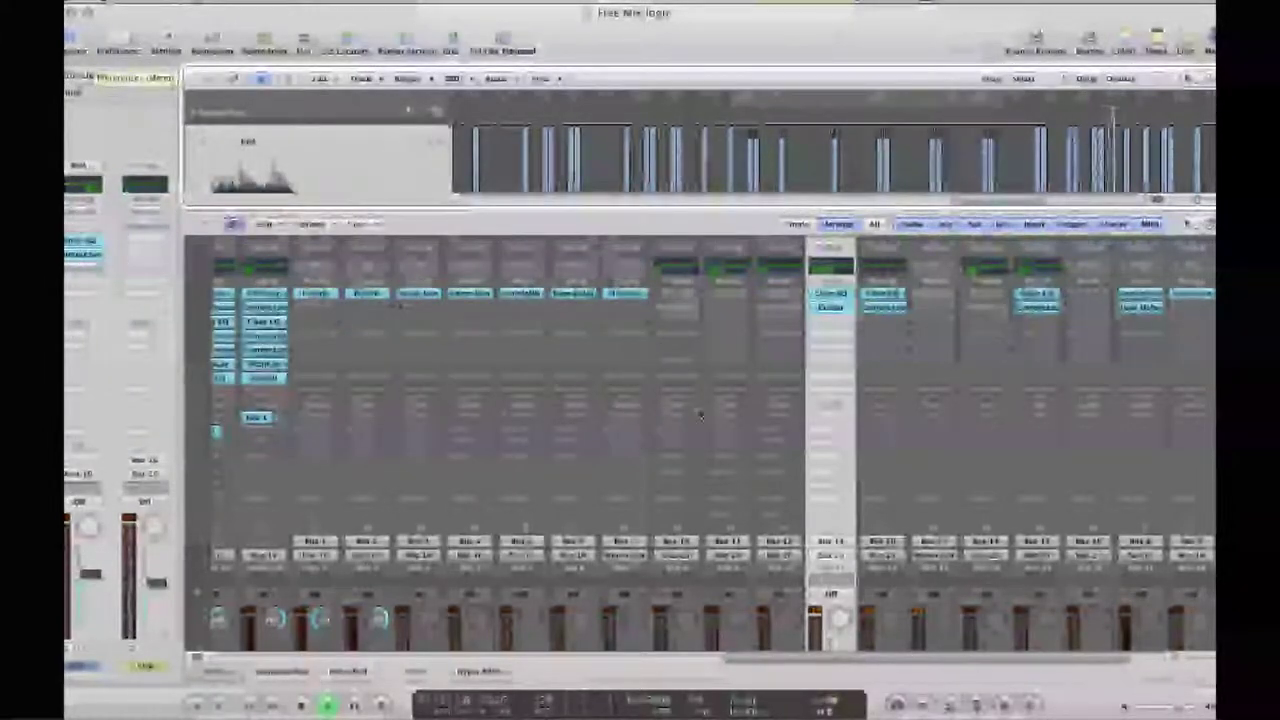
Solo the Bus 12 toms aux channel in place of the Bus 13 aux, and hide the mixer.
{"action": "scroll", "coordinate": [845, 515], "scroll_direction": "down", "scroll_amount": 5}
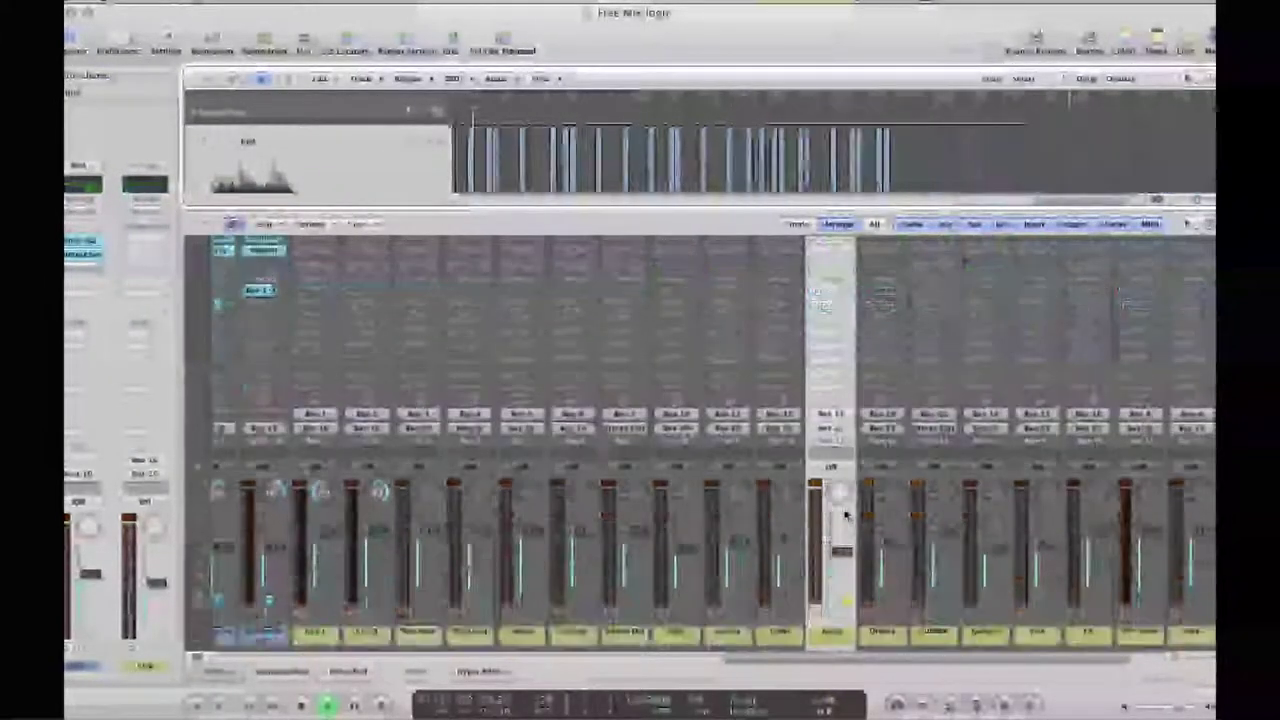
{"action": "left_click", "coordinate": [797, 601]}
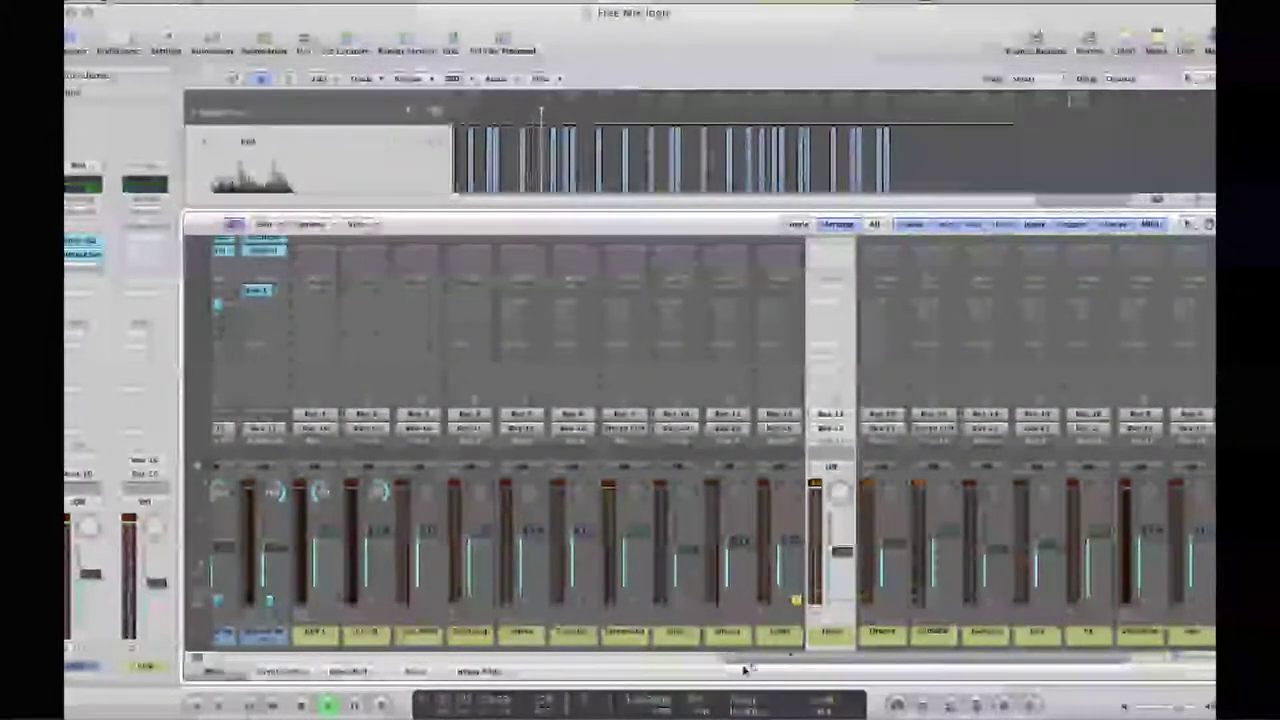
{"action": "key", "text": "x"}
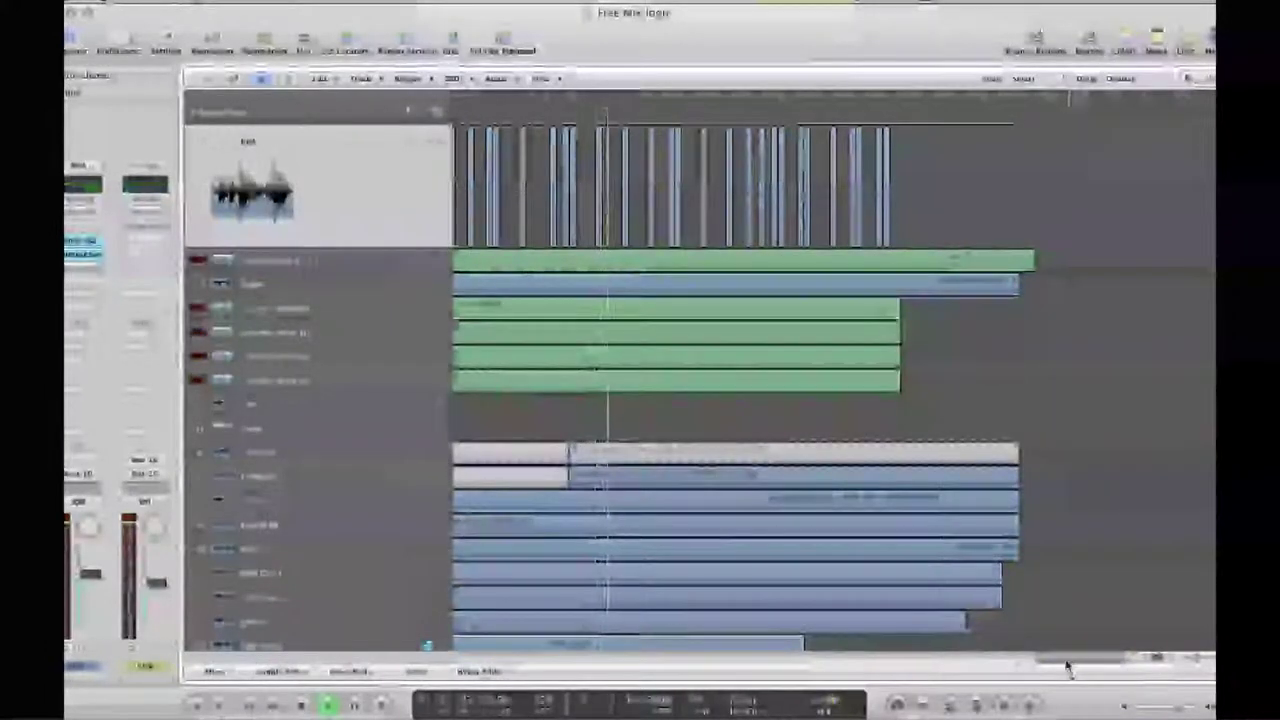
Audition the soloed toms by cycling the tom fill at bar 131, and move the cycle to the fill at bar 116.
{"action": "left_click_drag", "start_coordinate": [1068, 664], "coordinate": [957, 666]}
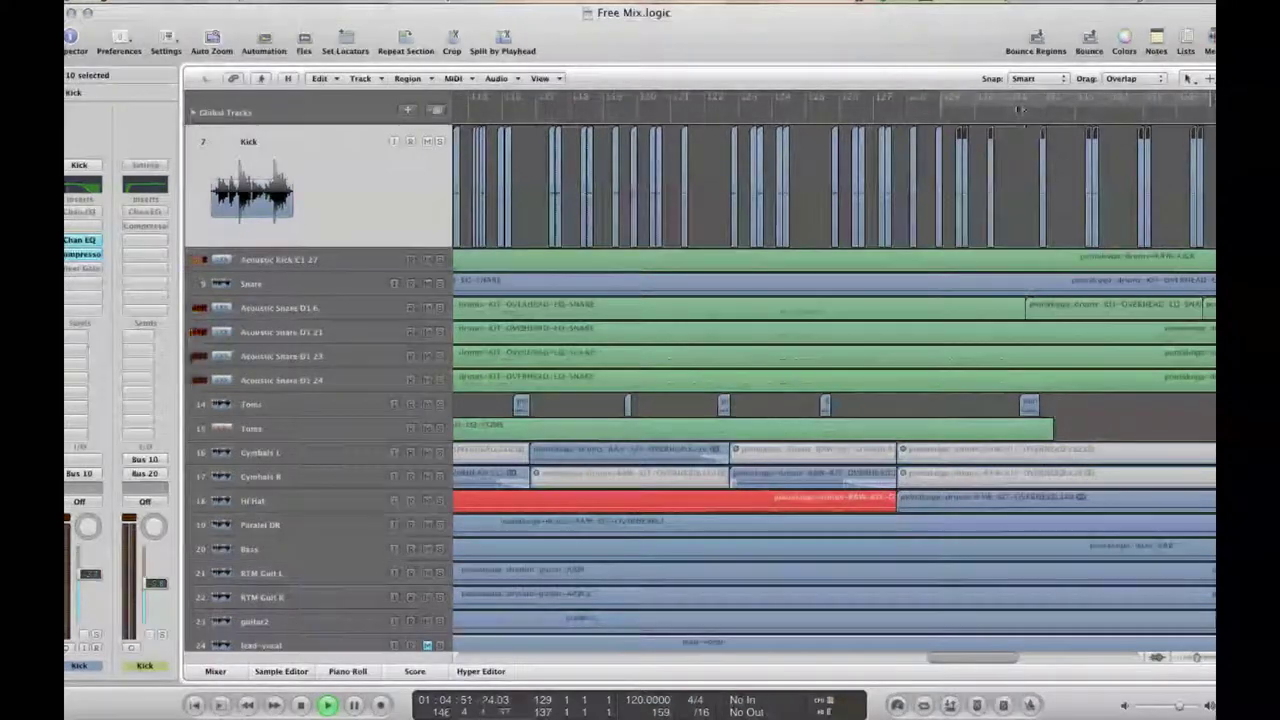
{"action": "left_click_drag", "start_coordinate": [1020, 105], "coordinate": [1040, 103]}
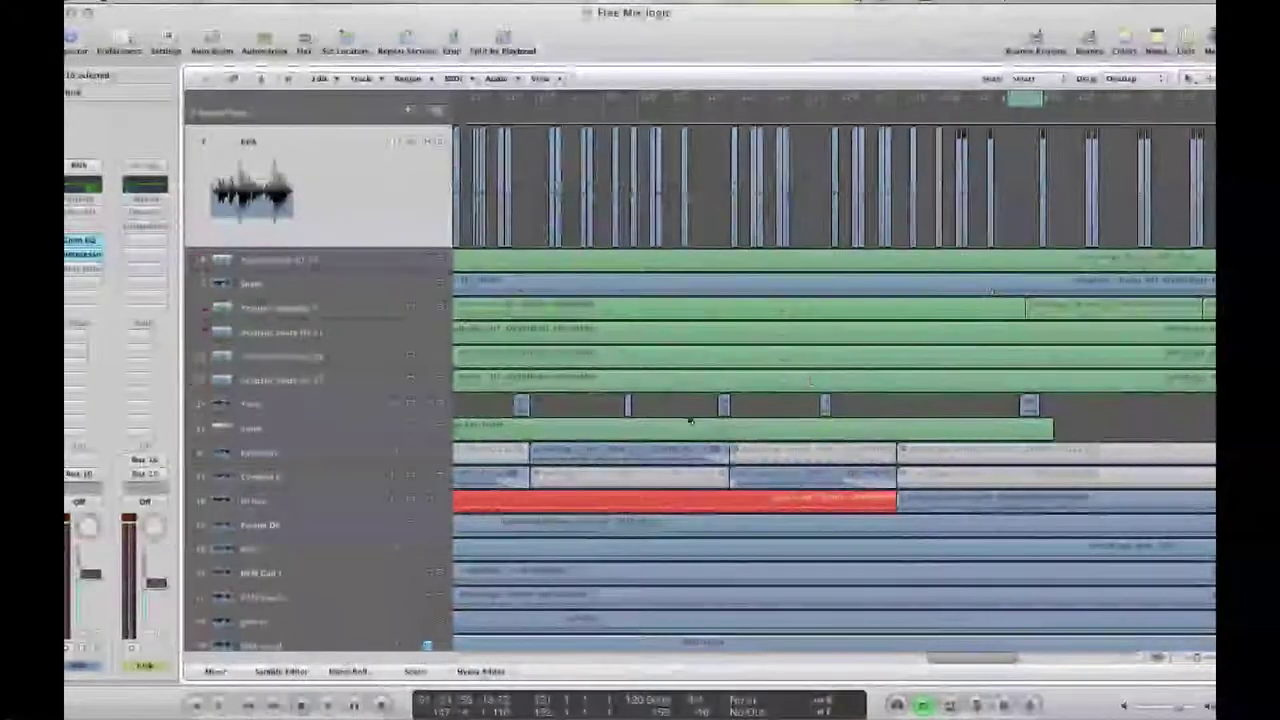
{"action": "key", "text": "space"}
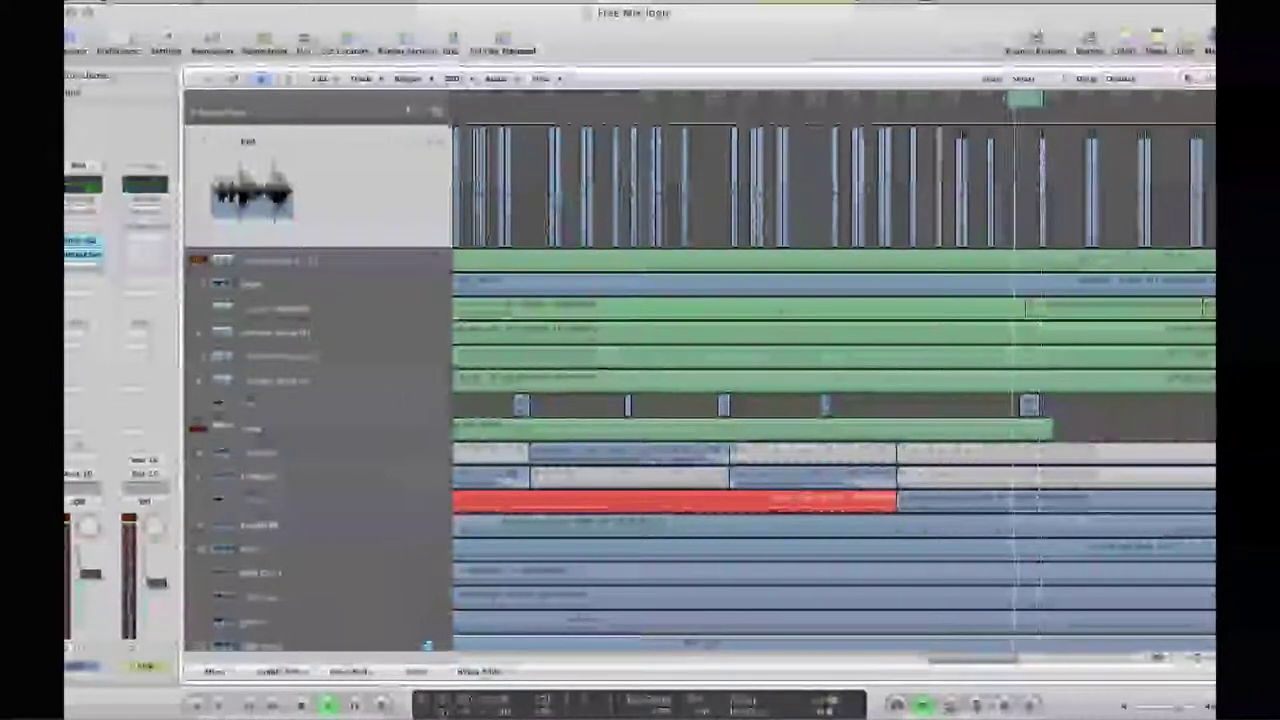
{"action": "left_click_drag", "start_coordinate": [504, 102], "coordinate": [522, 111]}
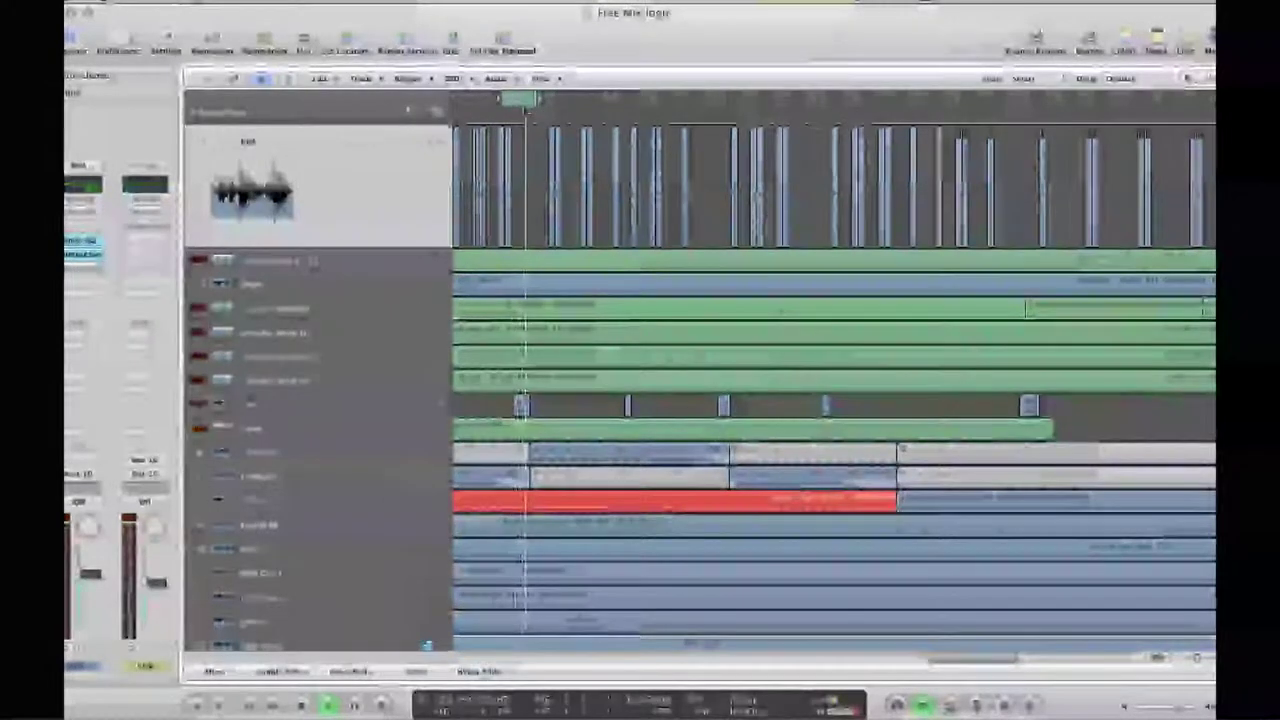
Activate the Channel EQ and Compressor on the Toms aux channel, and adjust the EQ's low-cut frequency.
{"action": "left_click", "coordinate": [215, 672]}
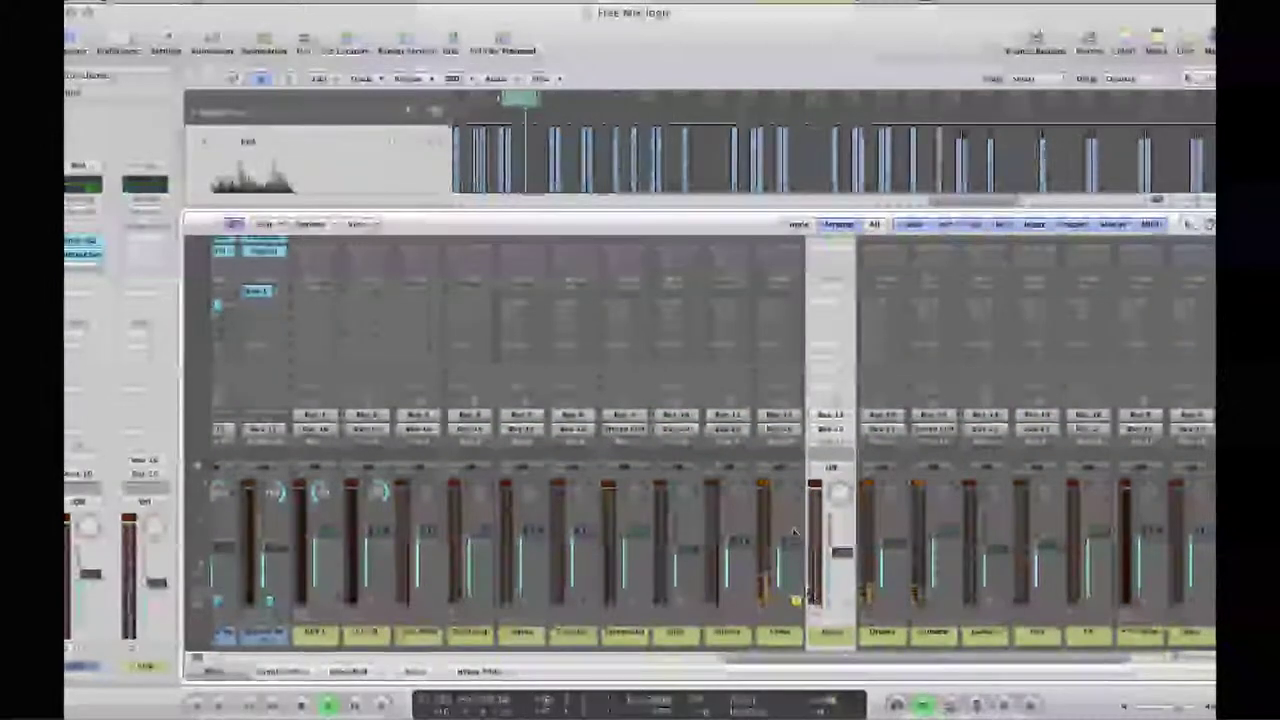
{"action": "scroll", "coordinate": [795, 532], "scroll_direction": "up", "scroll_amount": 5}
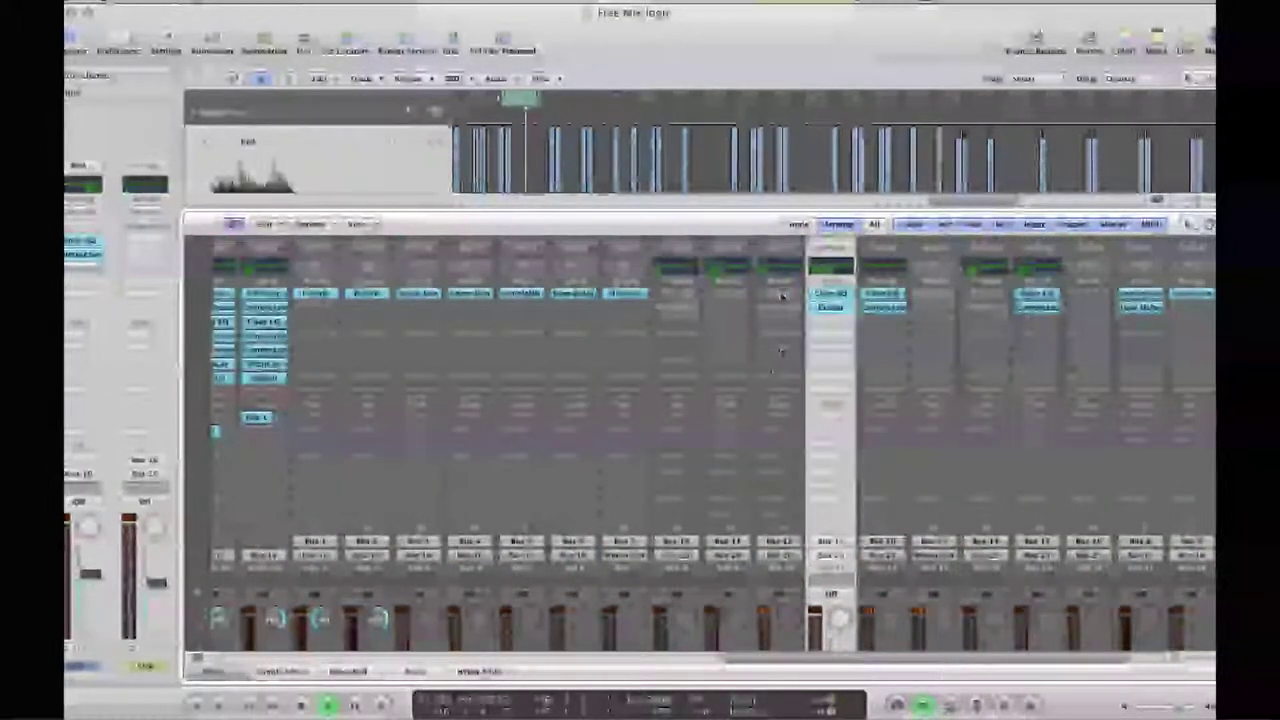
{"action": "double_click", "coordinate": [829, 294]}
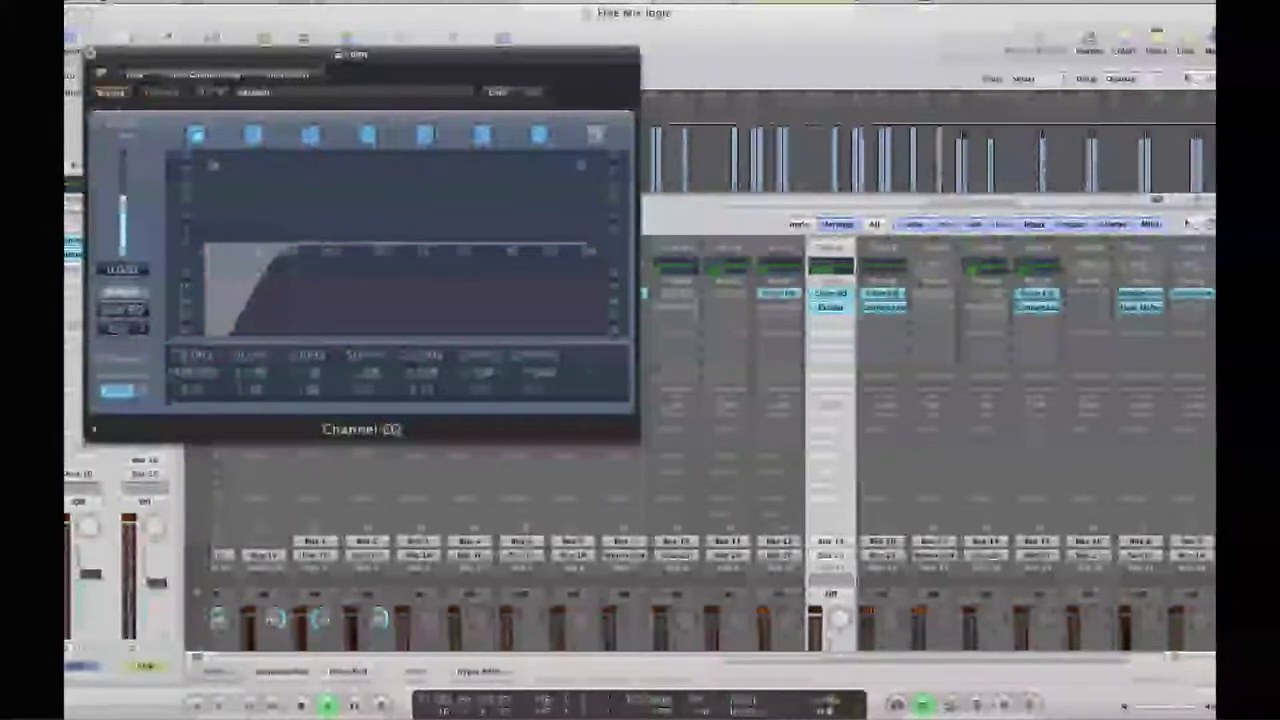
{"action": "left_click_drag", "start_coordinate": [185, 355], "coordinate": [185, 348]}
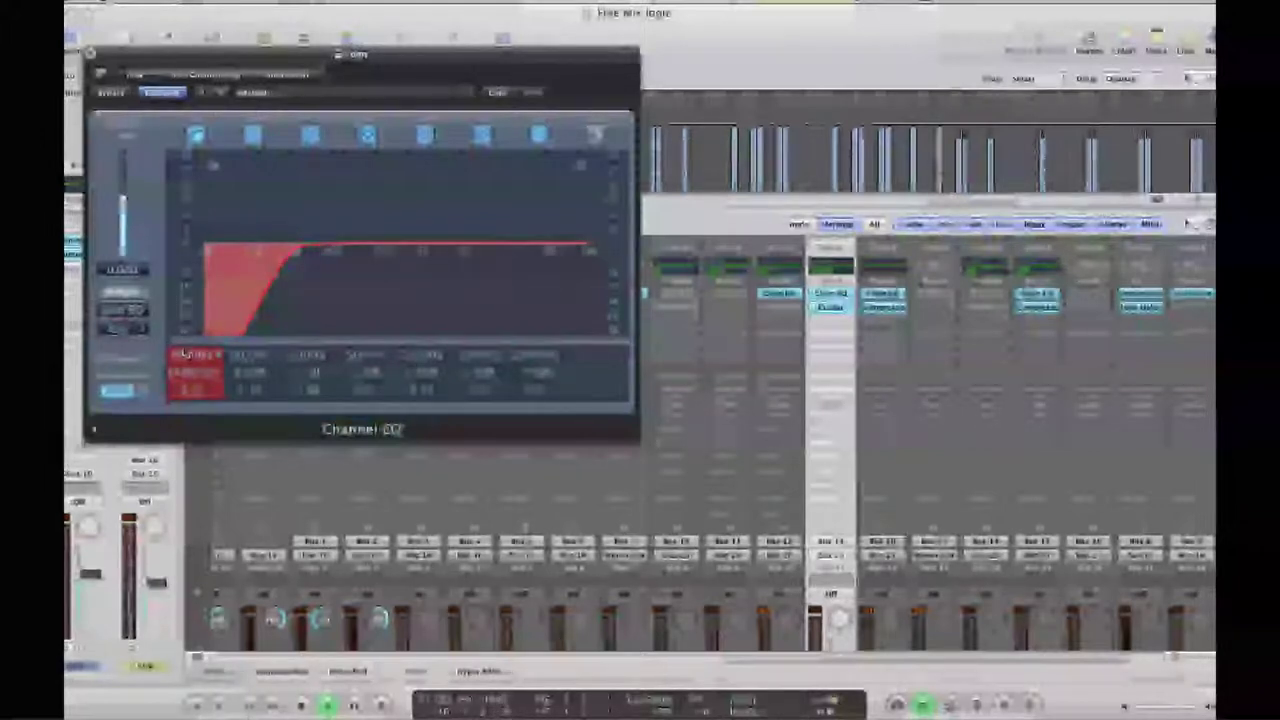
{"action": "left_click", "coordinate": [93, 57]}
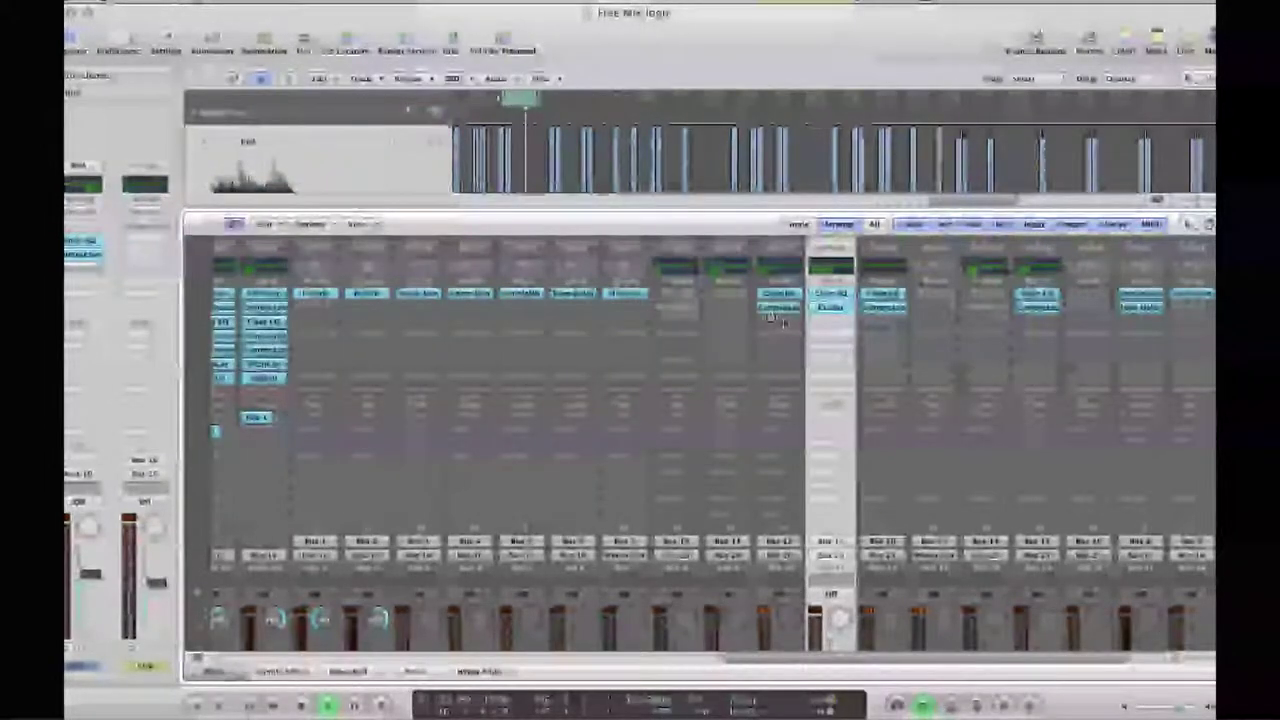
{"action": "left_click", "coordinate": [776, 310]}
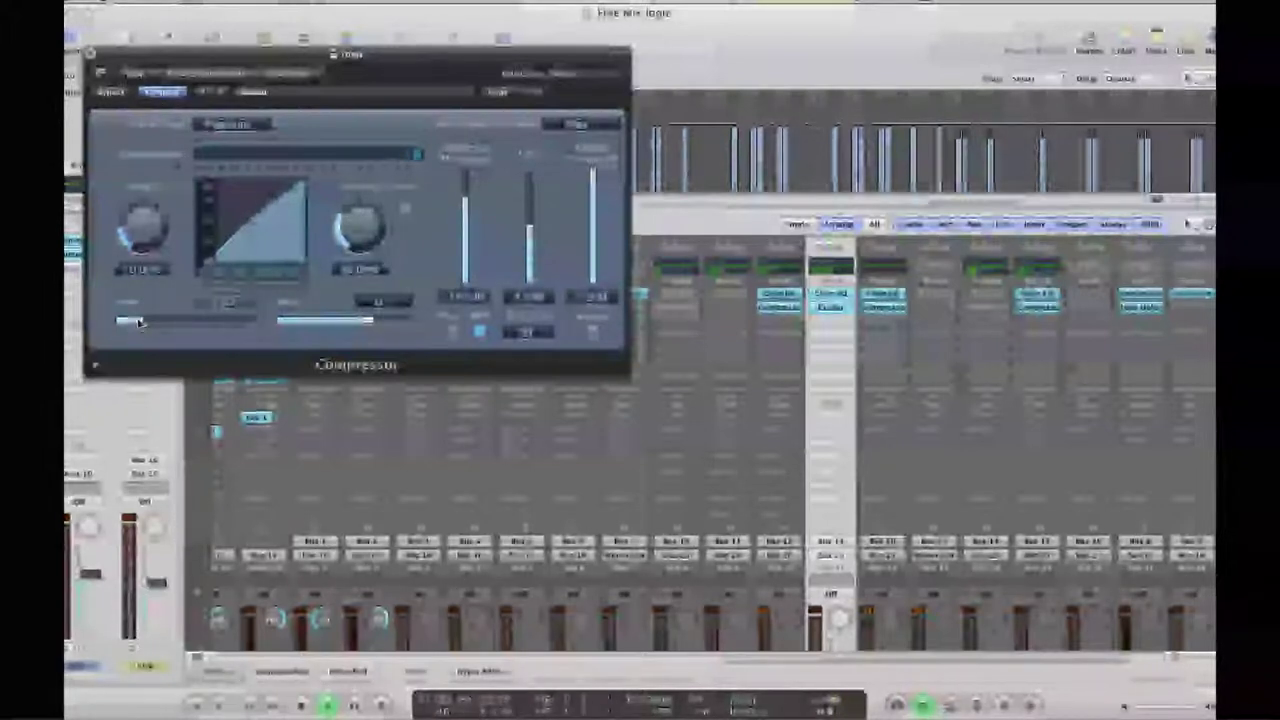
{"action": "left_click", "coordinate": [91, 54]}
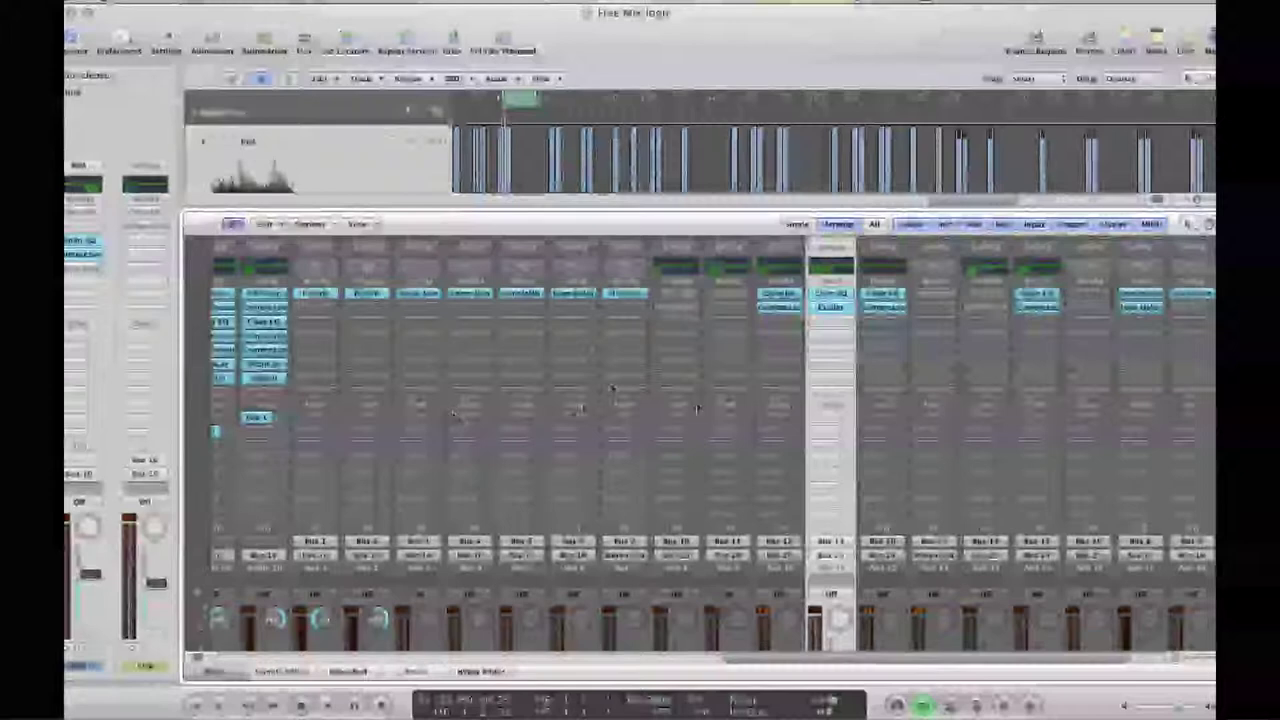
Solo the Snares aux in place of the Toms aux, and restart playback with cycle turned off.
{"action": "scroll", "coordinate": [723, 430], "scroll_direction": "down", "scroll_amount": 4}
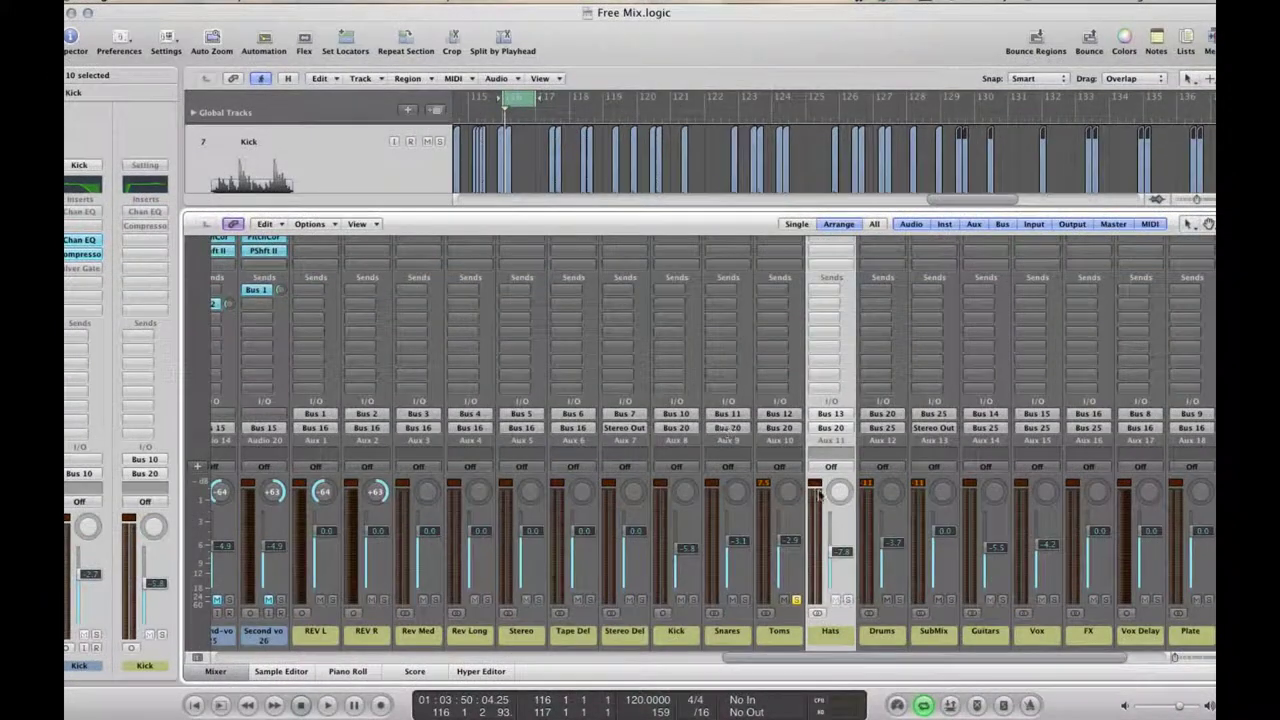
{"action": "left_click", "coordinate": [728, 632]}
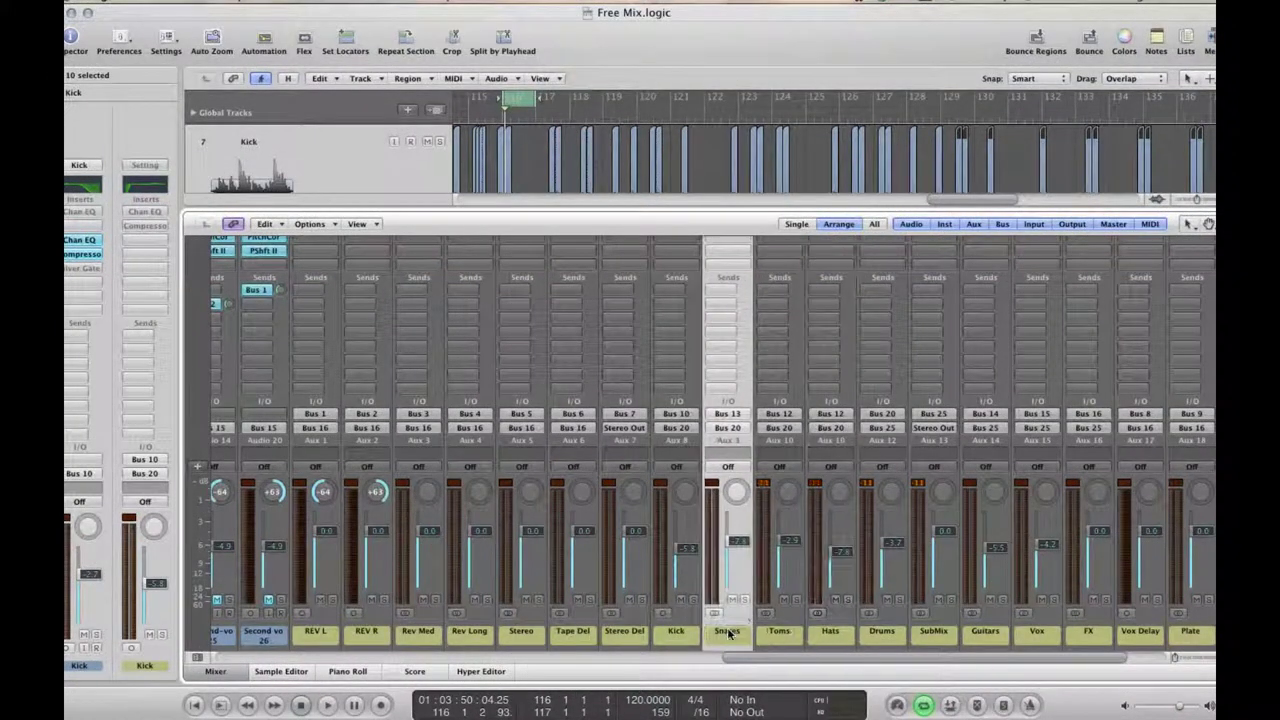
{"action": "scroll", "coordinate": [760, 513], "scroll_direction": "up", "scroll_amount": 4}
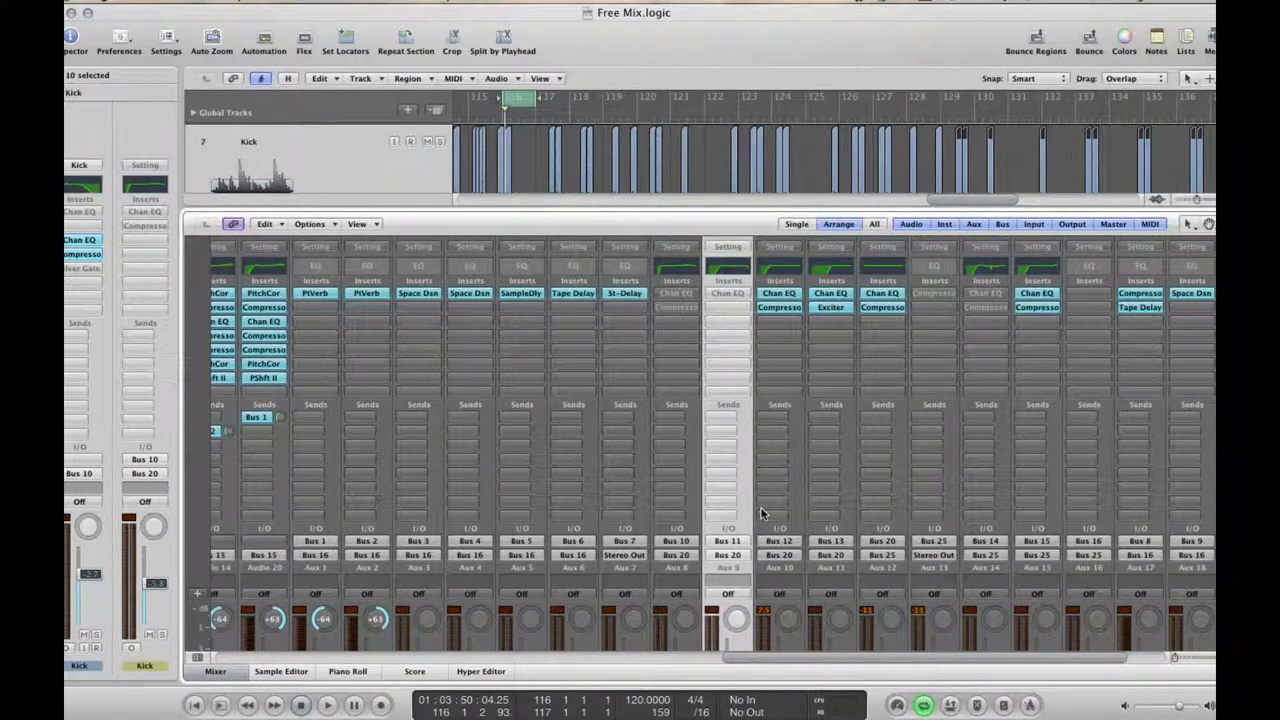
{"action": "key", "text": "space"}
{"action": "scroll", "coordinate": [761, 508], "scroll_direction": "down", "scroll_amount": 4}
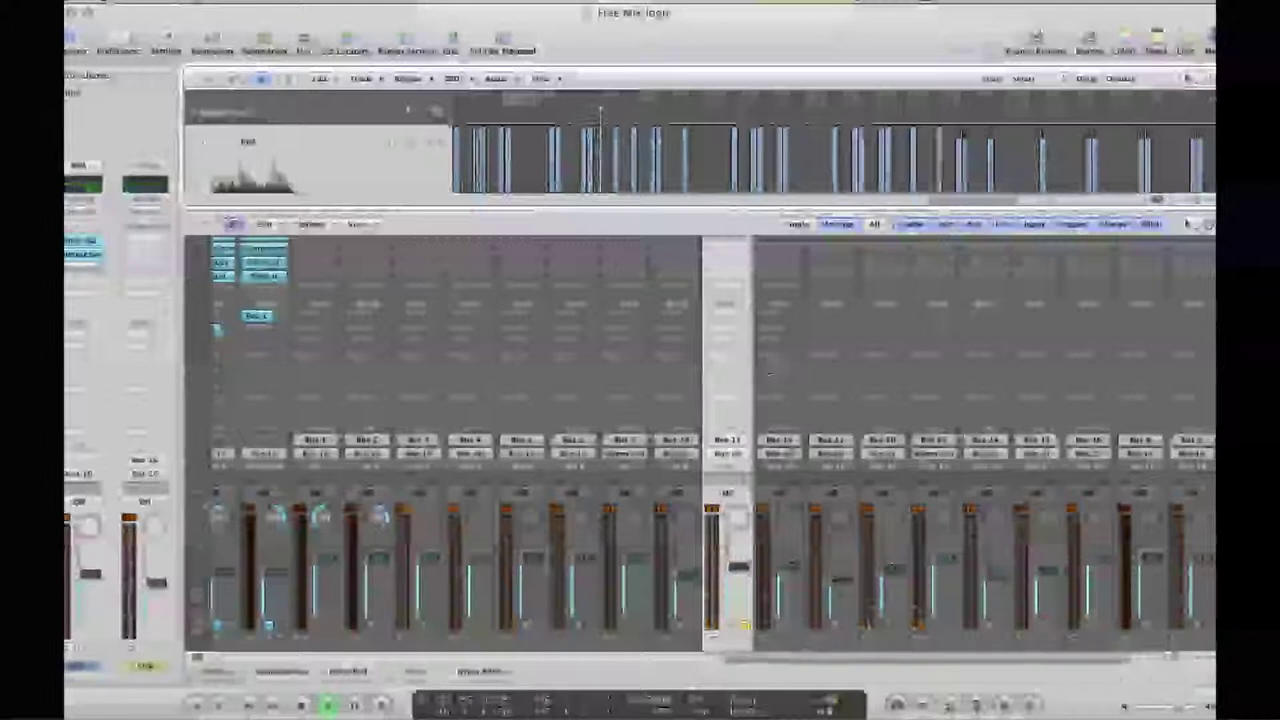
Activate the Channel EQ on the Snares aux and inspect its low-cut band.
{"action": "scroll", "coordinate": [767, 373], "scroll_direction": "up", "scroll_amount": 1}
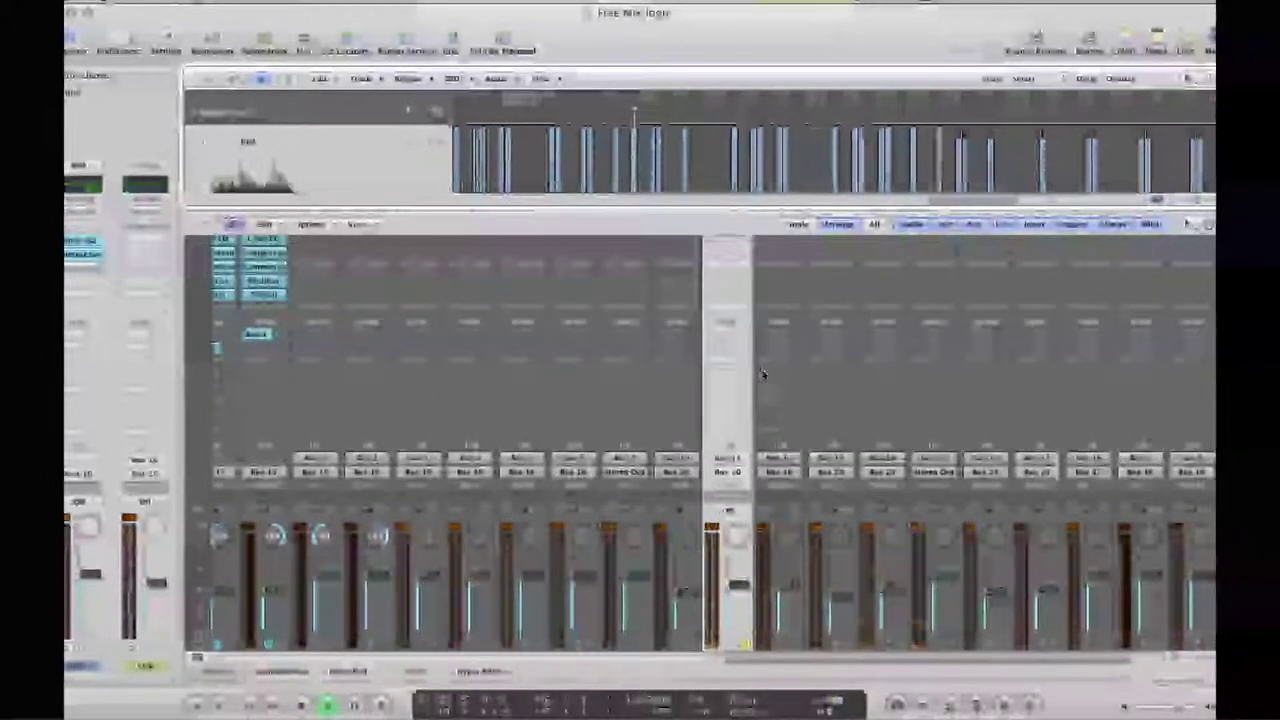
{"action": "scroll", "coordinate": [740, 320], "scroll_direction": "up", "scroll_amount": 5}
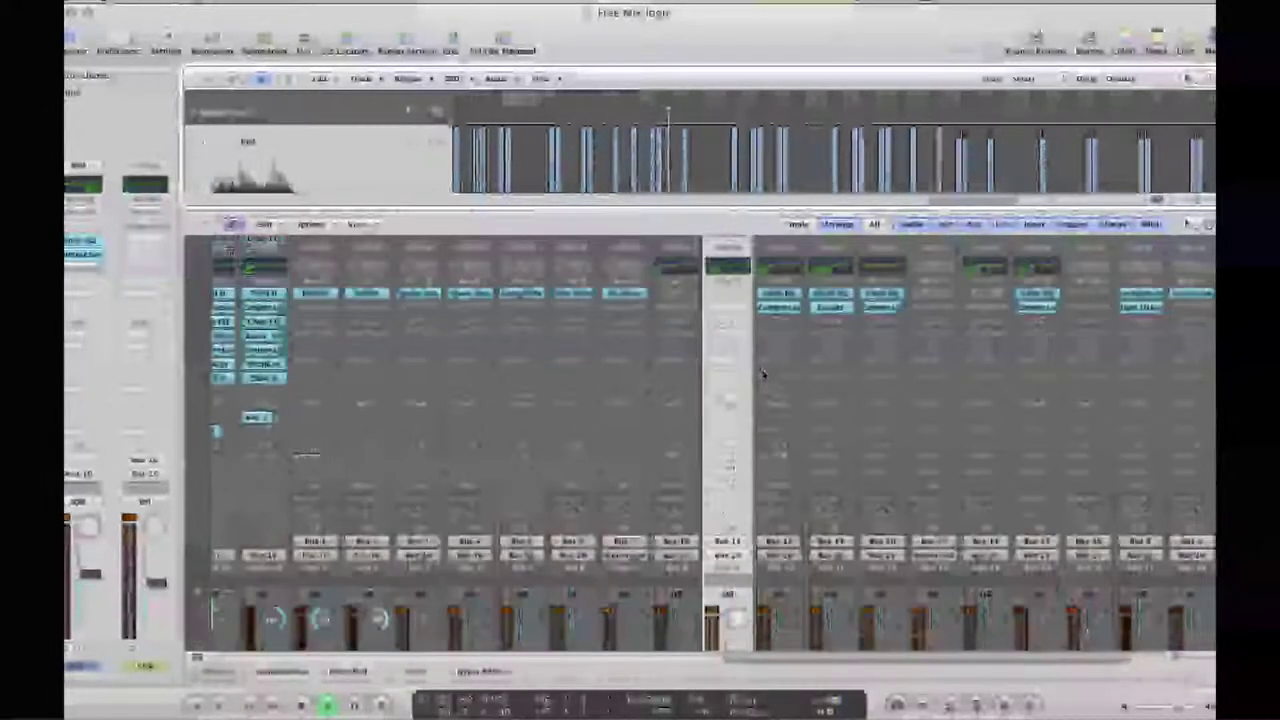
{"action": "left_click", "coordinate": [727, 293]}
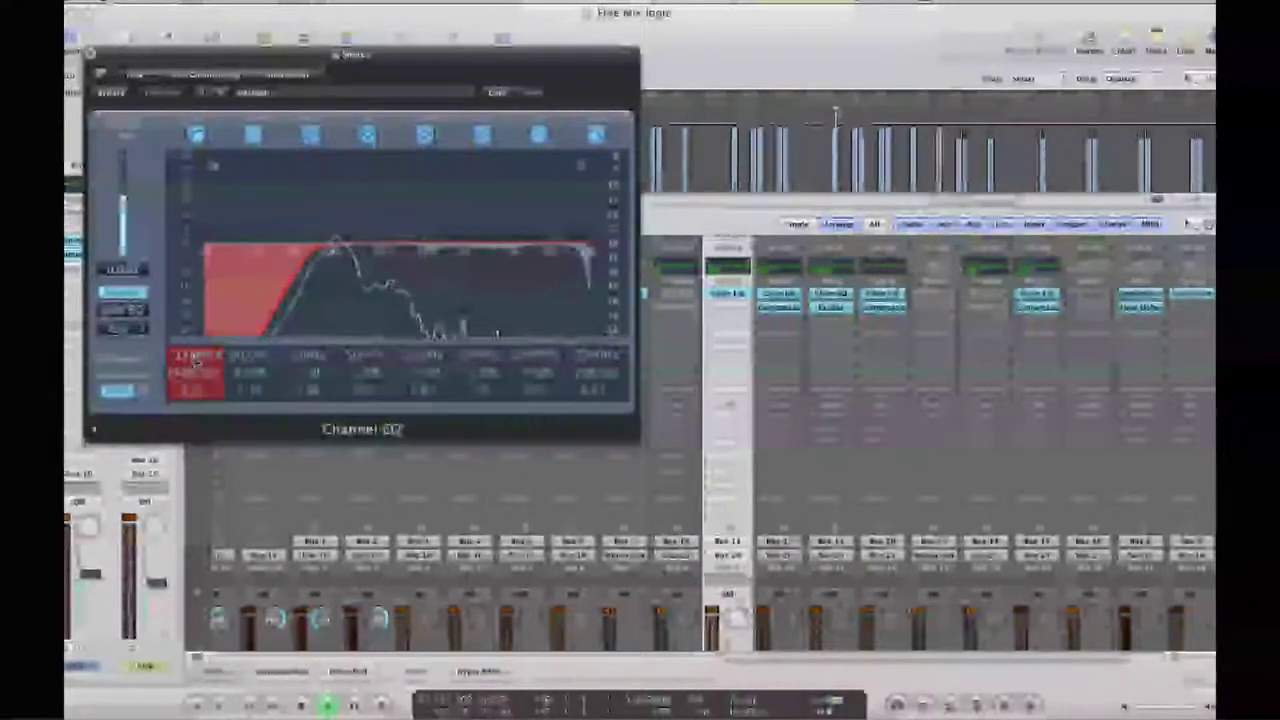
{"action": "left_click", "coordinate": [92, 55]}
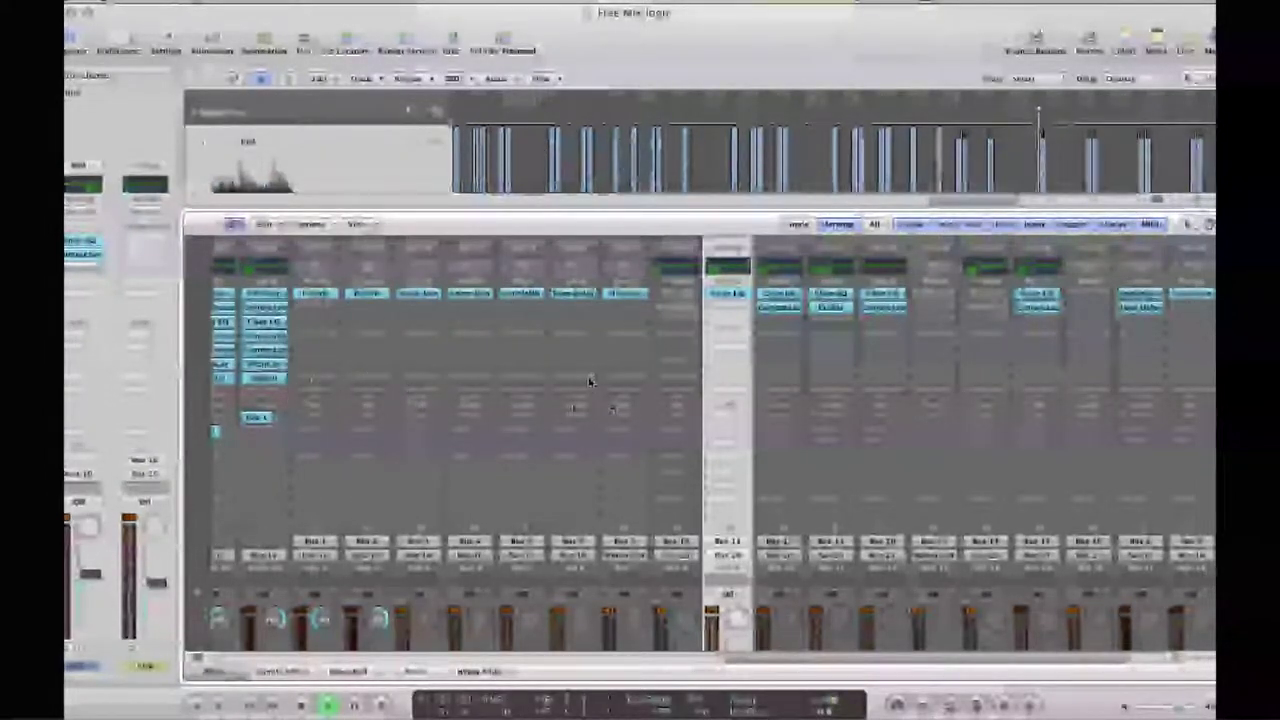
Solo the Kick aux in place of the Snares aux, and activate its Channel EQ with an adjusted low cut.
{"action": "scroll", "coordinate": [722, 407], "scroll_direction": "down", "scroll_amount": 5}
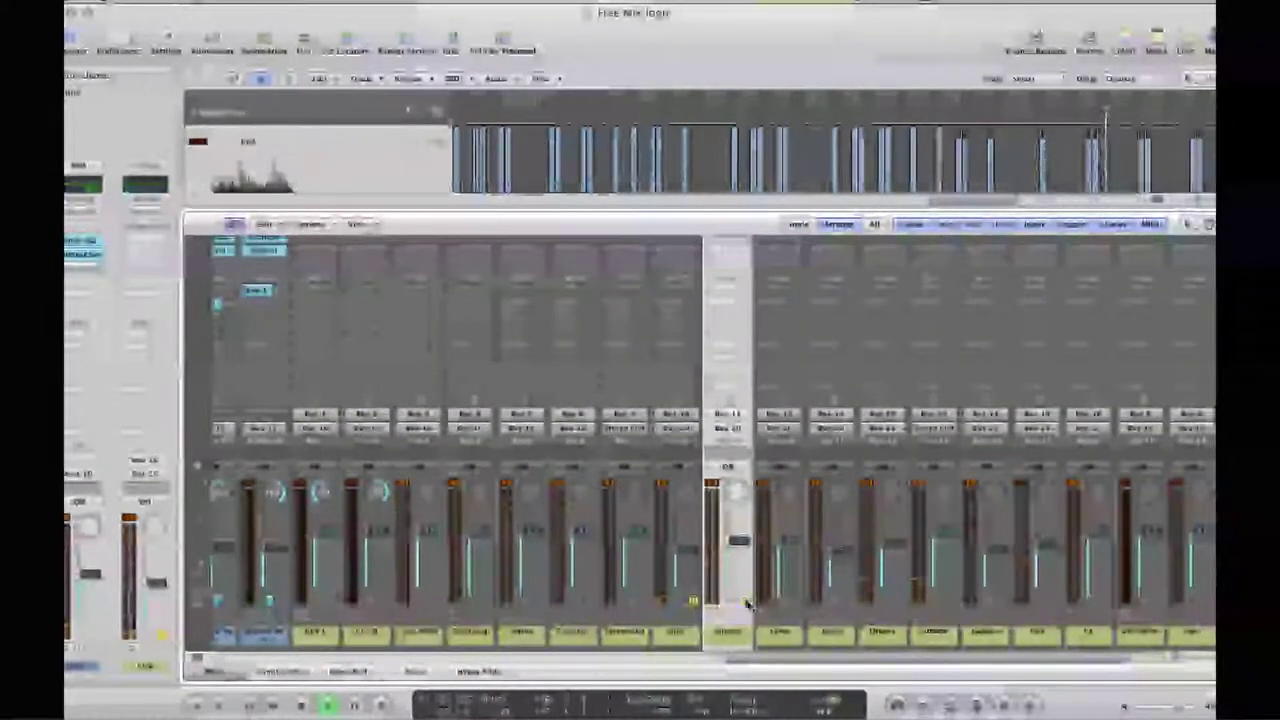
{"action": "scroll", "coordinate": [689, 548], "scroll_direction": "up", "scroll_amount": 2}
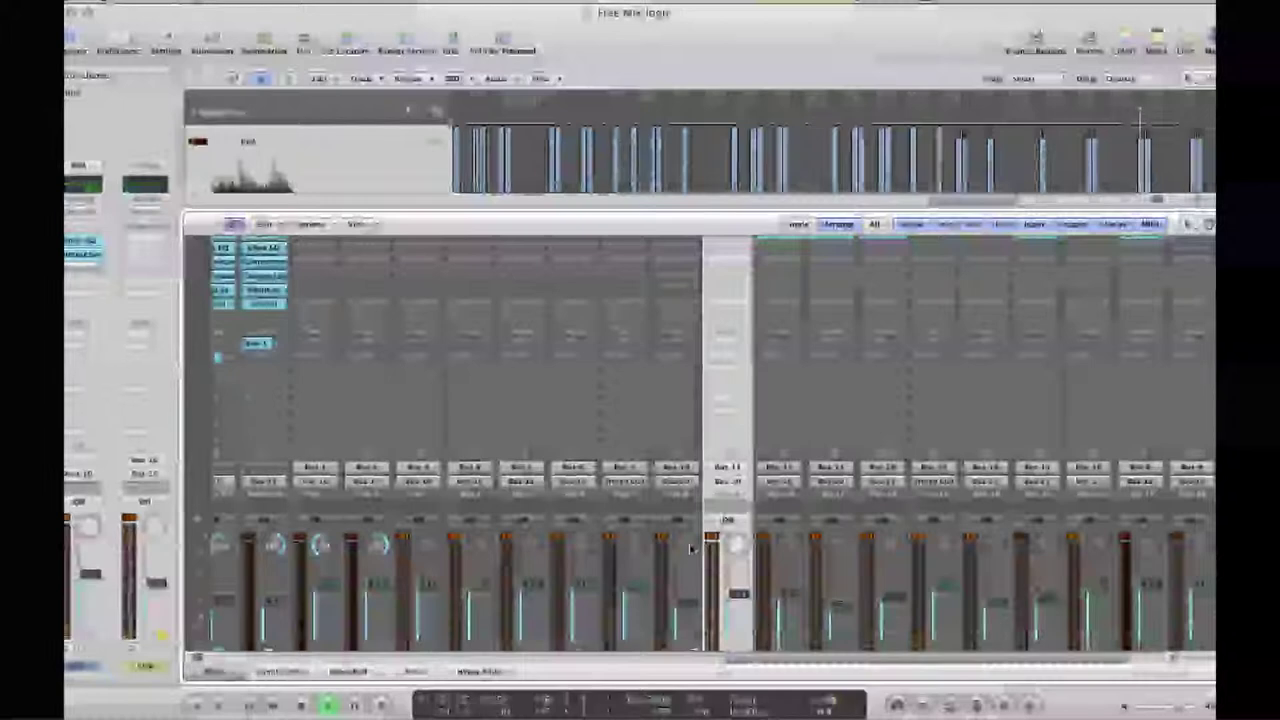
{"action": "scroll", "coordinate": [690, 548], "scroll_direction": "up", "scroll_amount": 3}
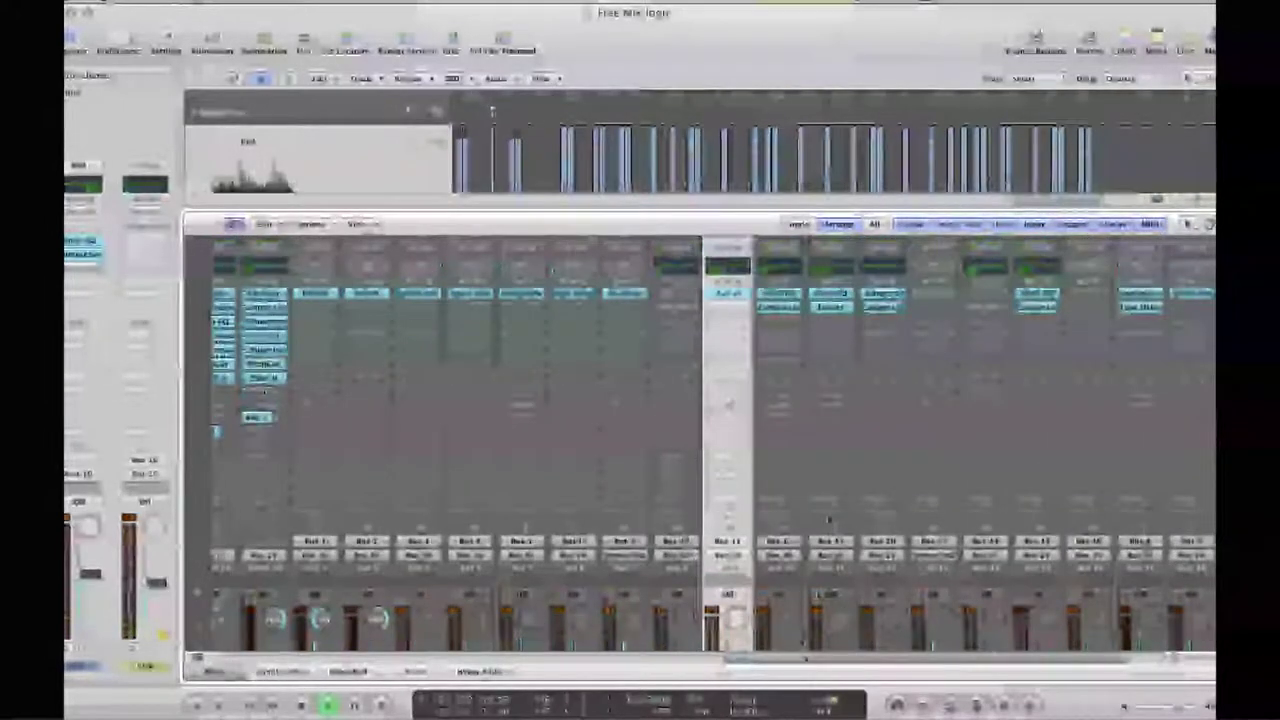
{"action": "double_click", "coordinate": [684, 297]}
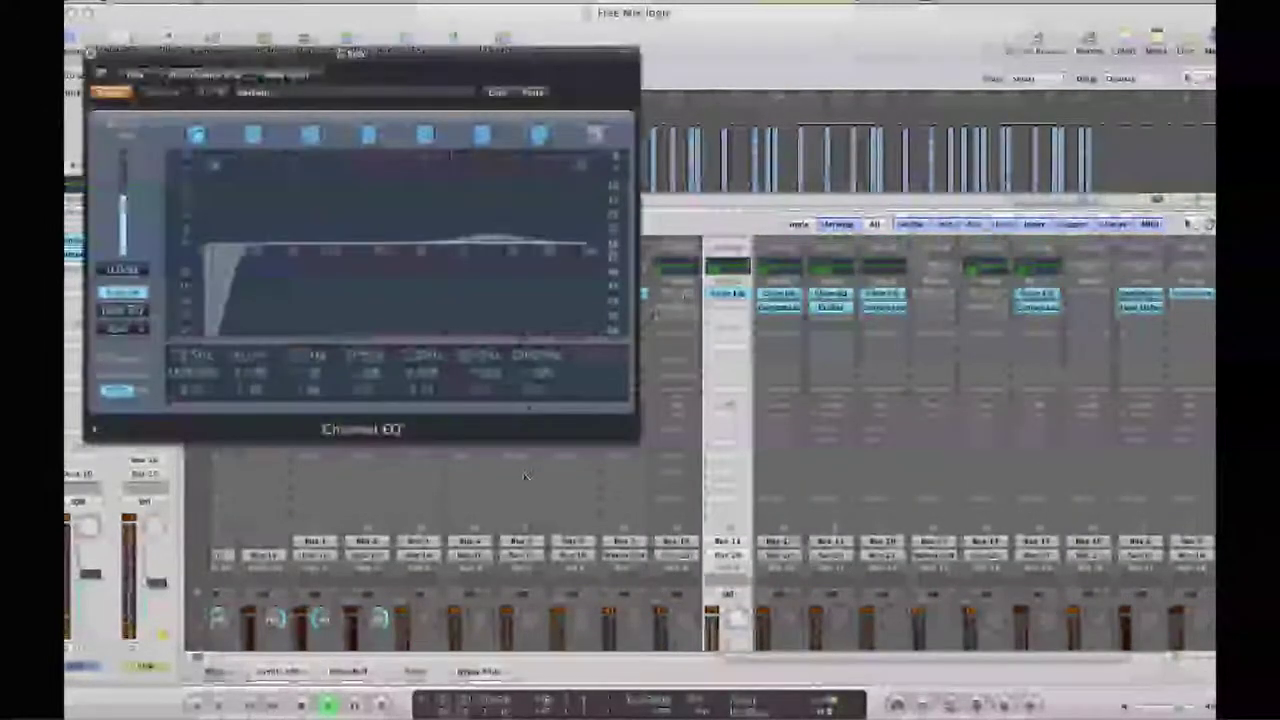
{"action": "left_click_drag", "start_coordinate": [182, 358], "coordinate": [172, 341]}
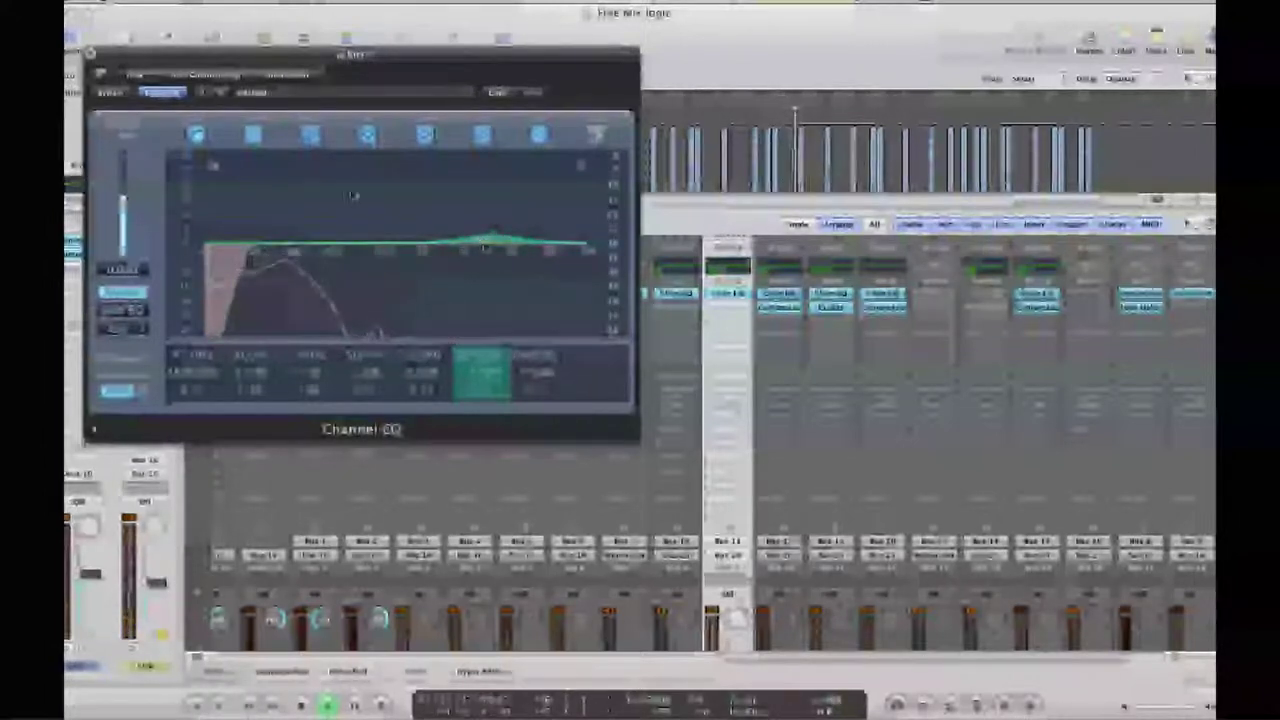
{"action": "left_click", "coordinate": [90, 54]}
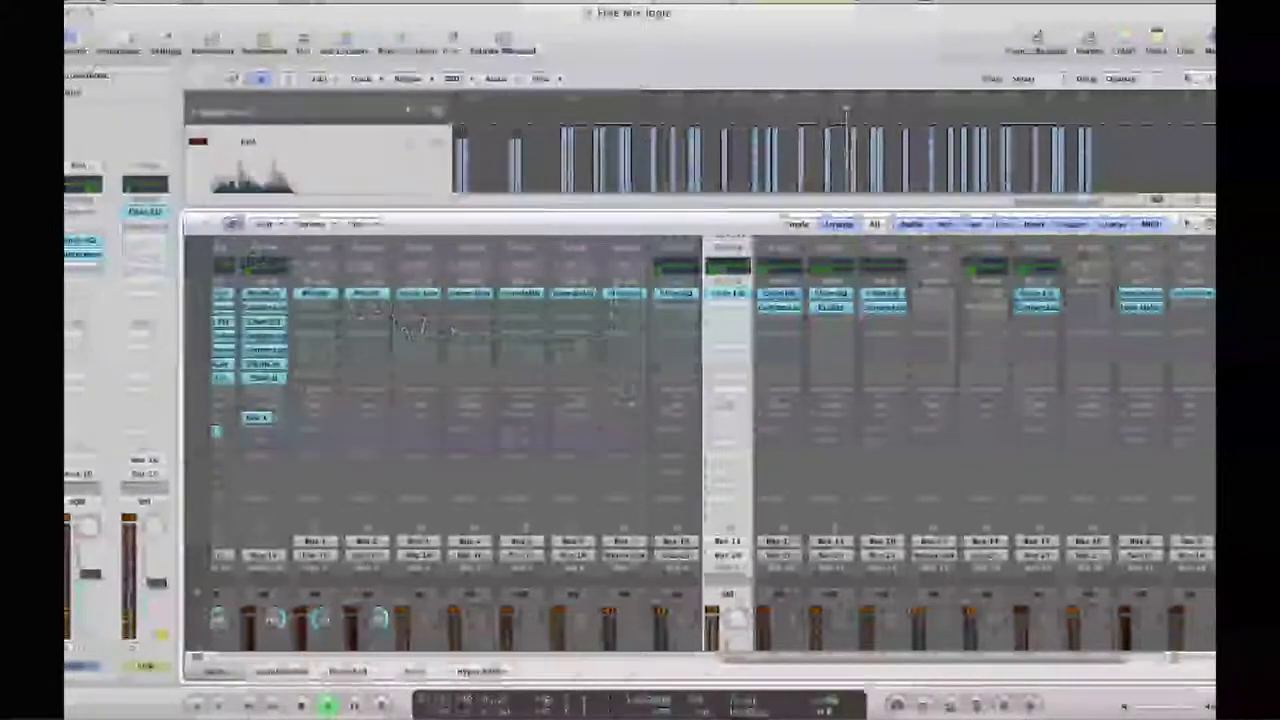
Activate the Compressor on the Kick aux, review its settings, and close its window.
{"action": "left_click_drag", "start_coordinate": [691, 316], "coordinate": [688, 314]}
{"action": "double_click", "coordinate": [688, 313]}
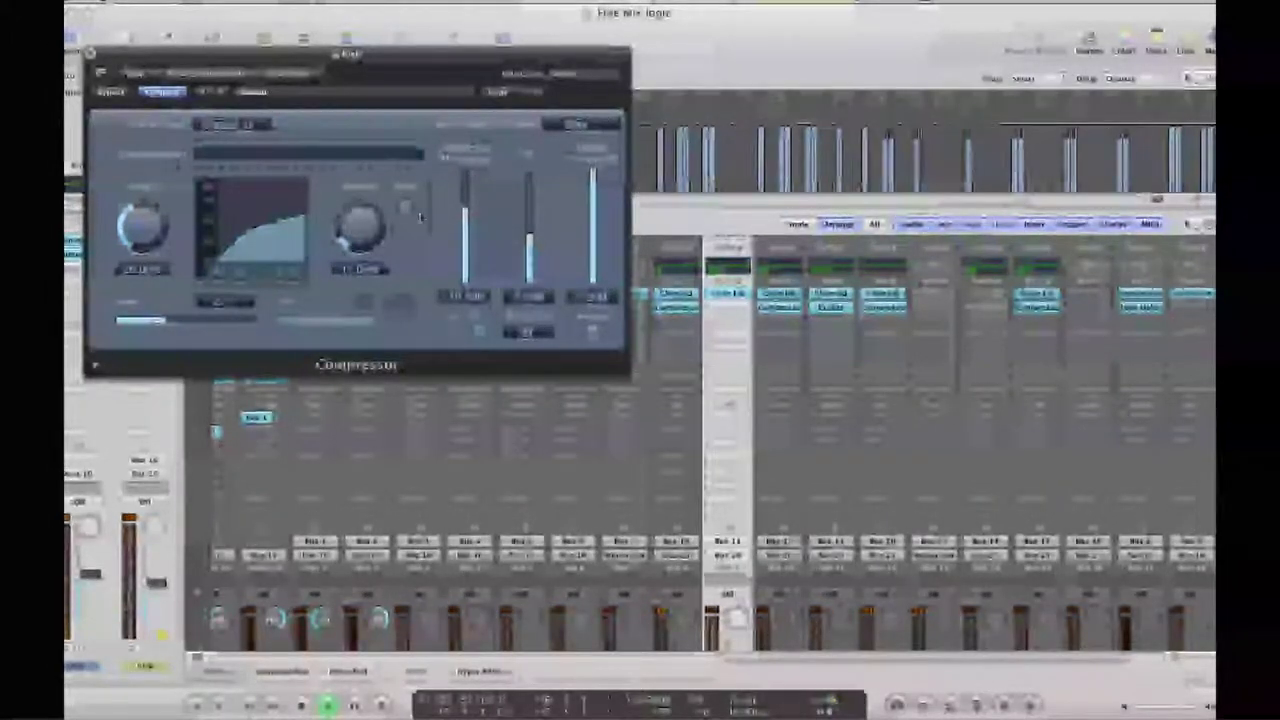
{"action": "left_click", "coordinate": [92, 54]}
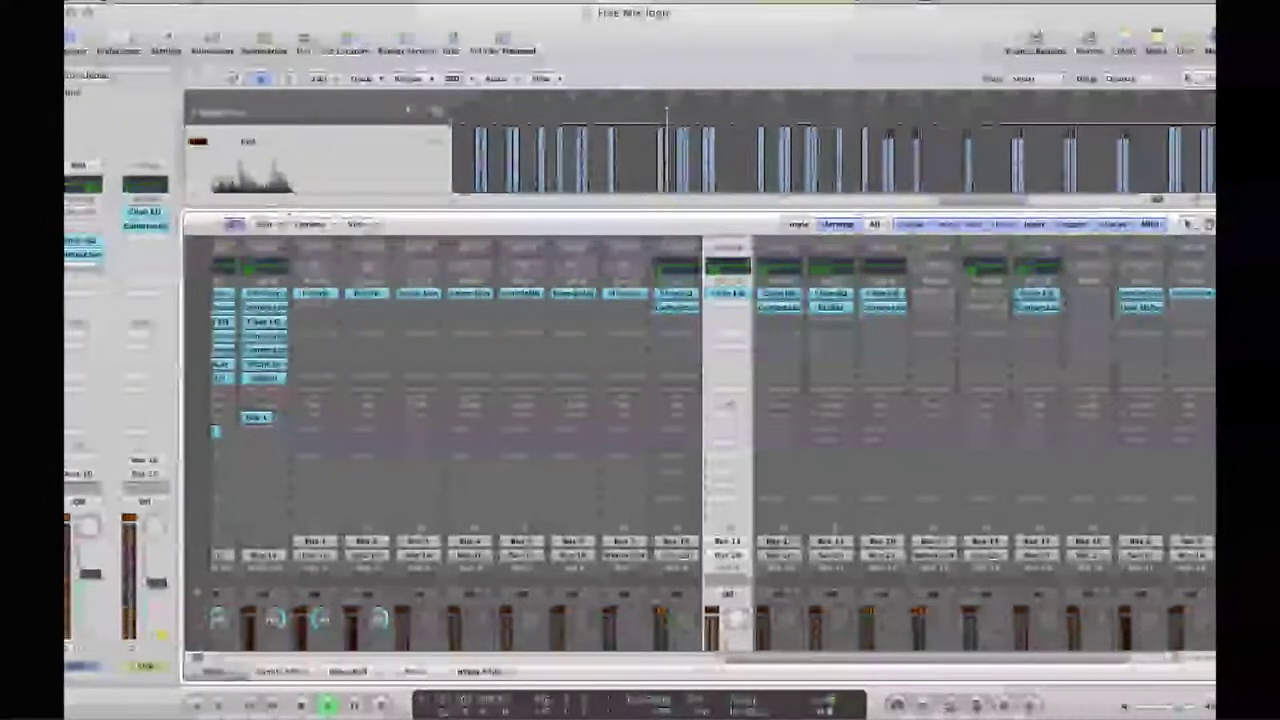
Audition the drums with the SubMix aux soloed and the Guitars and Vox auxes muted.
{"action": "scroll", "coordinate": [727, 445], "scroll_direction": "down", "scroll_amount": 3}
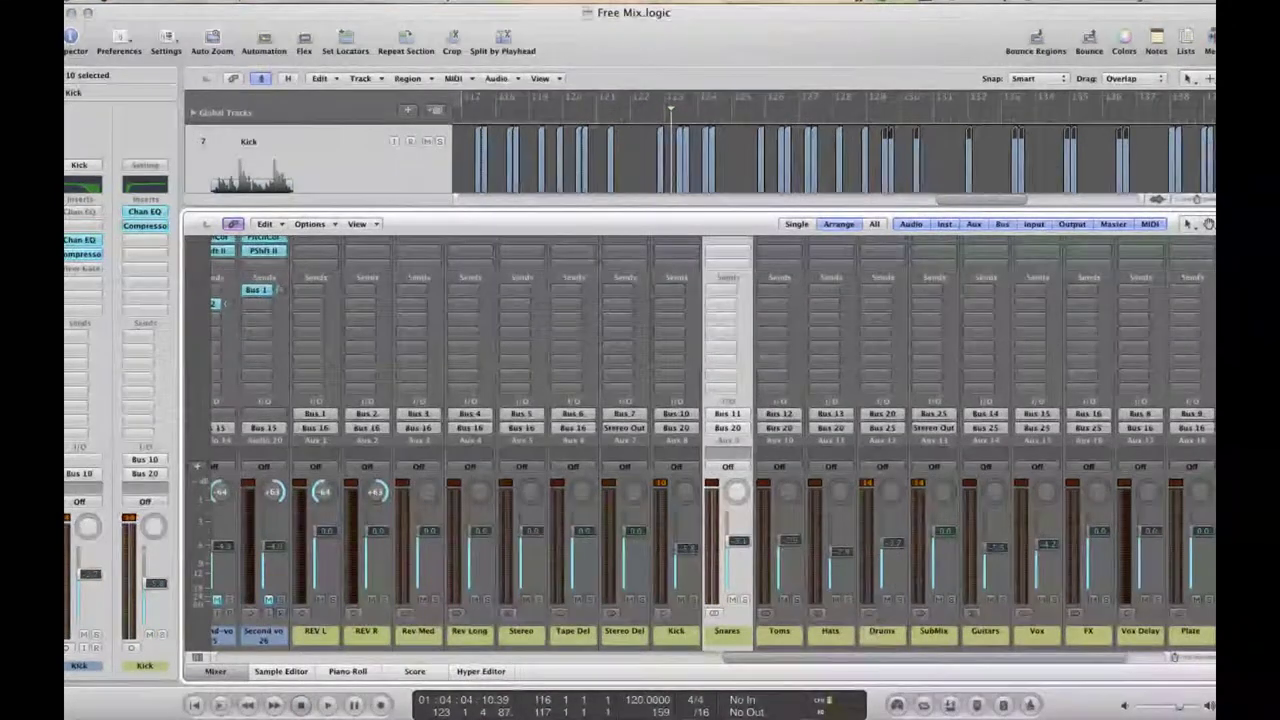
{"action": "key", "text": "space"}
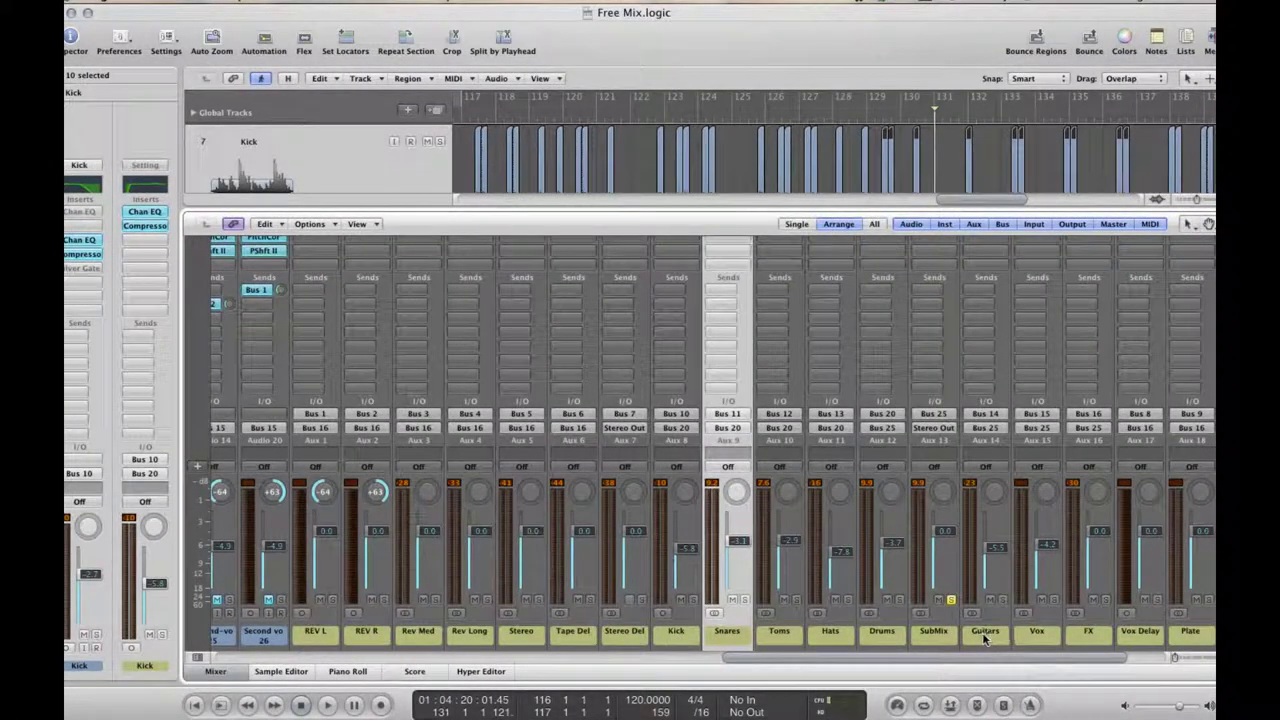
{"action": "left_click_drag", "start_coordinate": [985, 638], "coordinate": [1038, 640]}
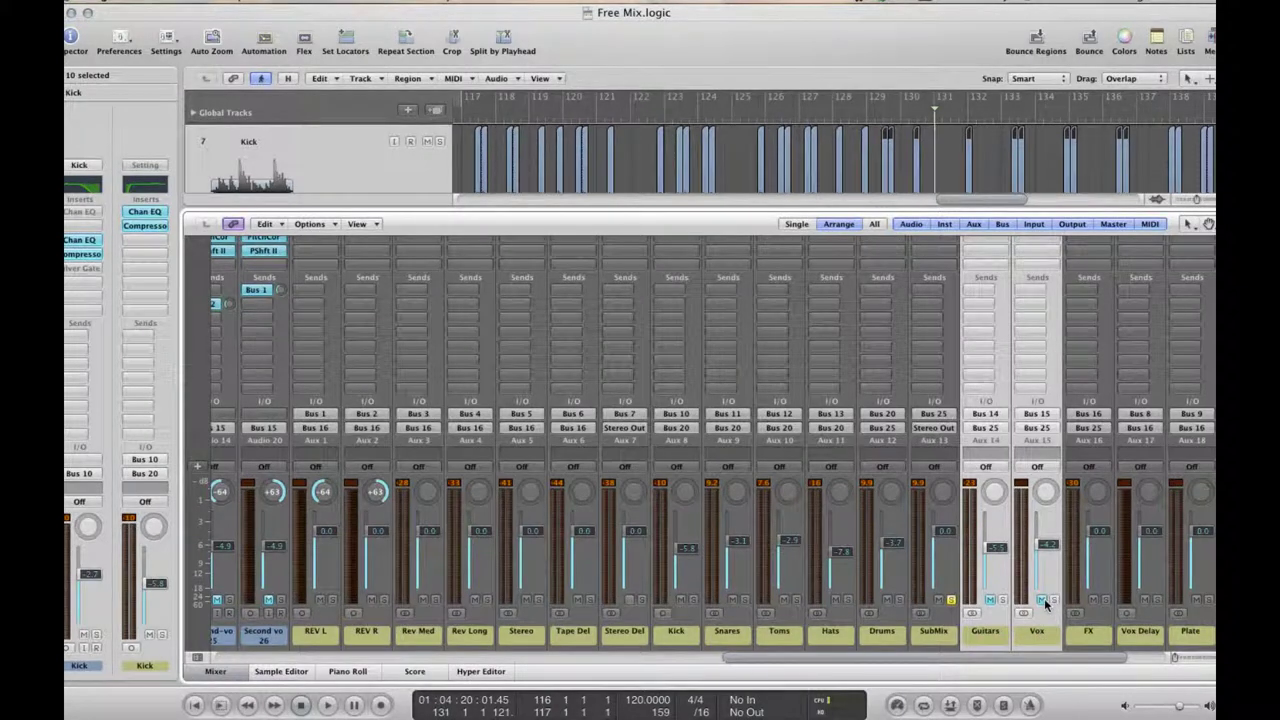
{"action": "key", "text": "space"}
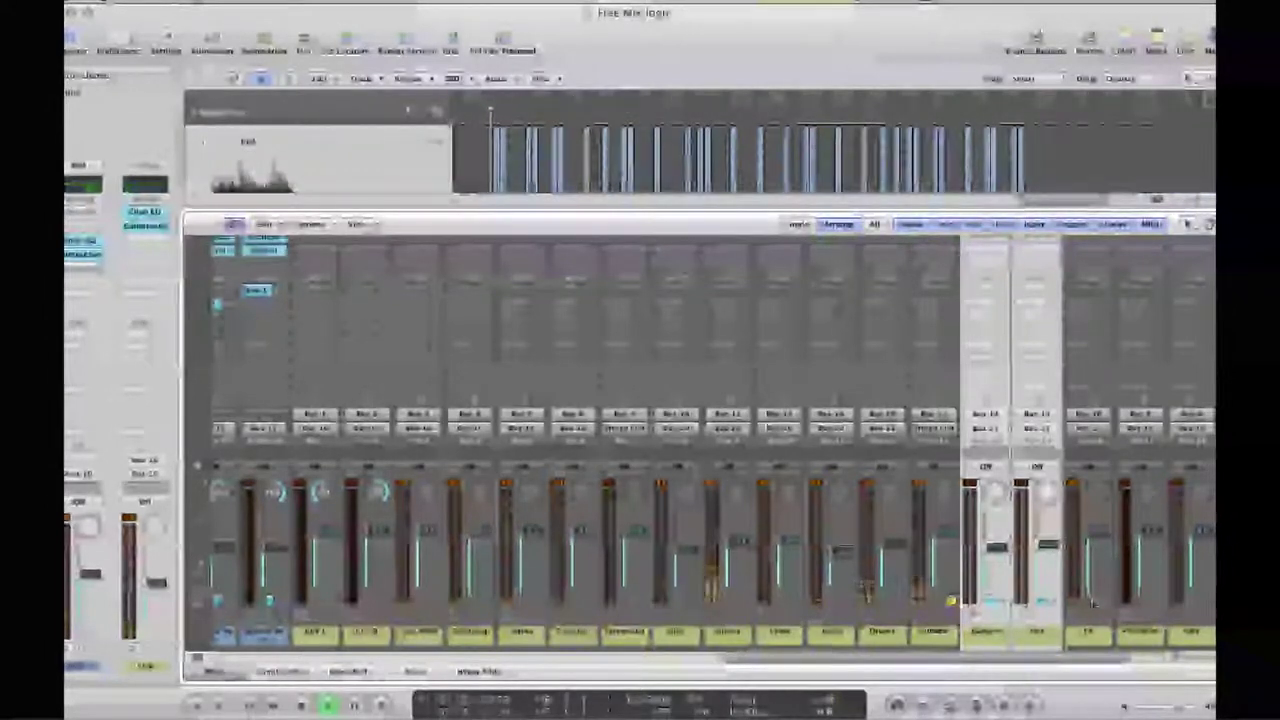
{"action": "key", "text": "space"}
Unmute the Guitars and Vox auxes, turn off the SubMix solo, and select the Guitars aux.
{"action": "left_click", "coordinate": [990, 603]}
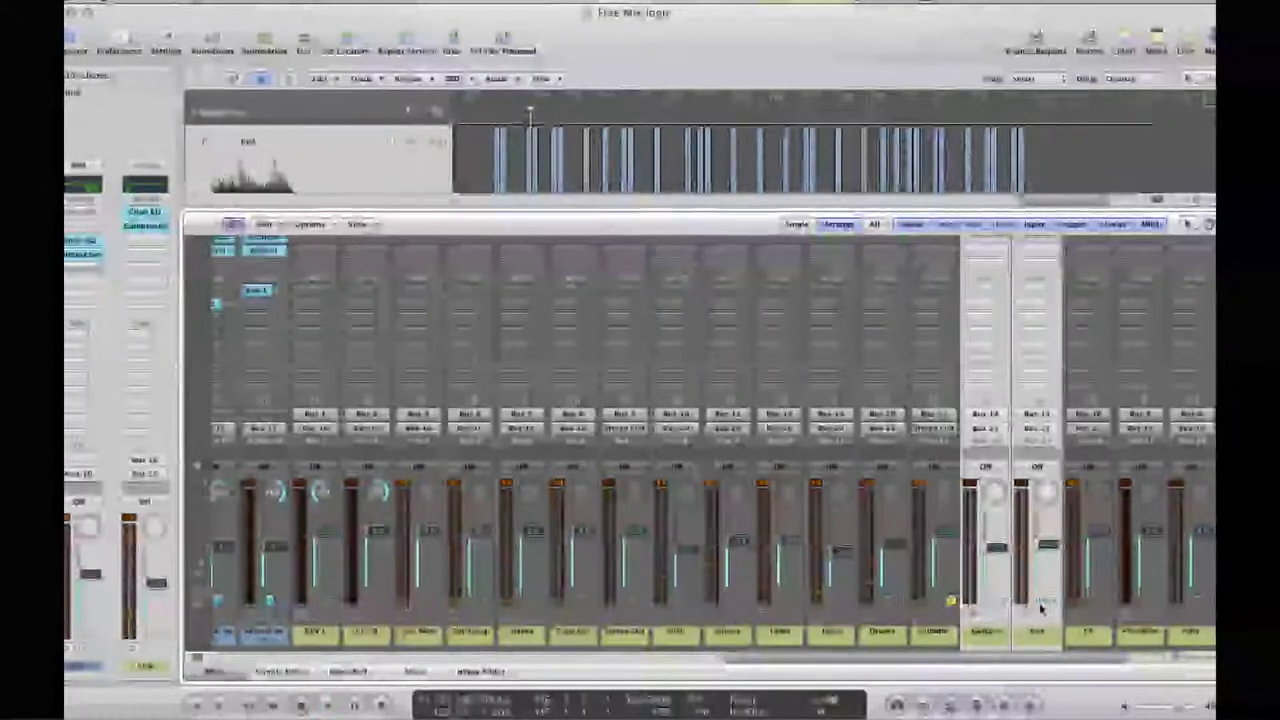
{"action": "left_click", "coordinate": [937, 645]}
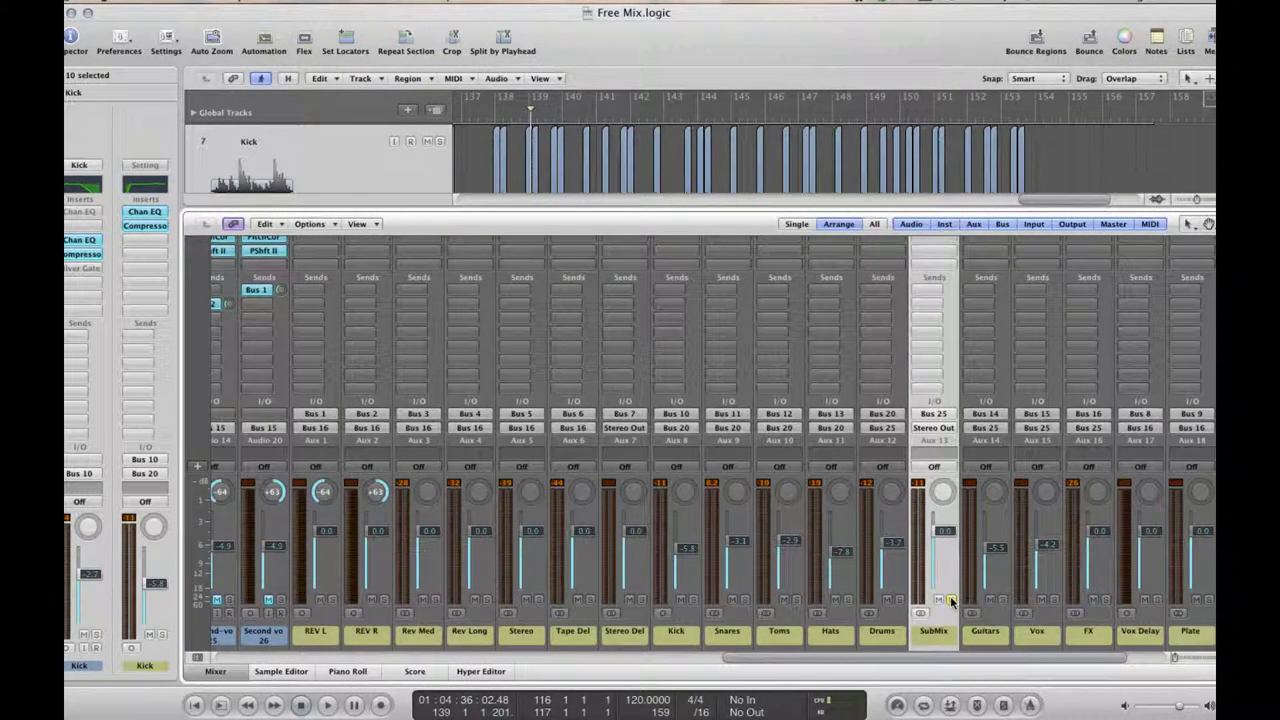
{"action": "left_click", "coordinate": [987, 633]}
{"action": "scroll", "coordinate": [743, 420], "scroll_direction": "up", "scroll_amount": 5}
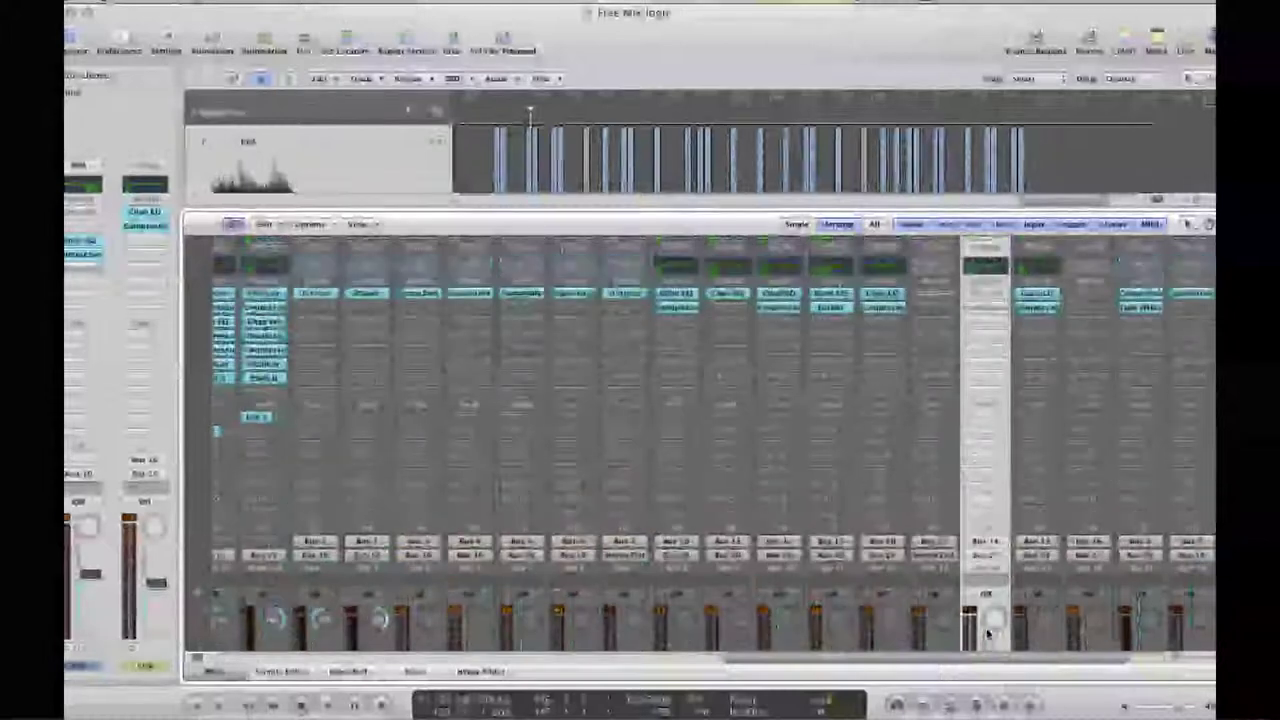
Set a cycle from bar 138 to bar 142, and play it with the mixer shown again.
{"action": "left_click", "coordinate": [214, 671]}
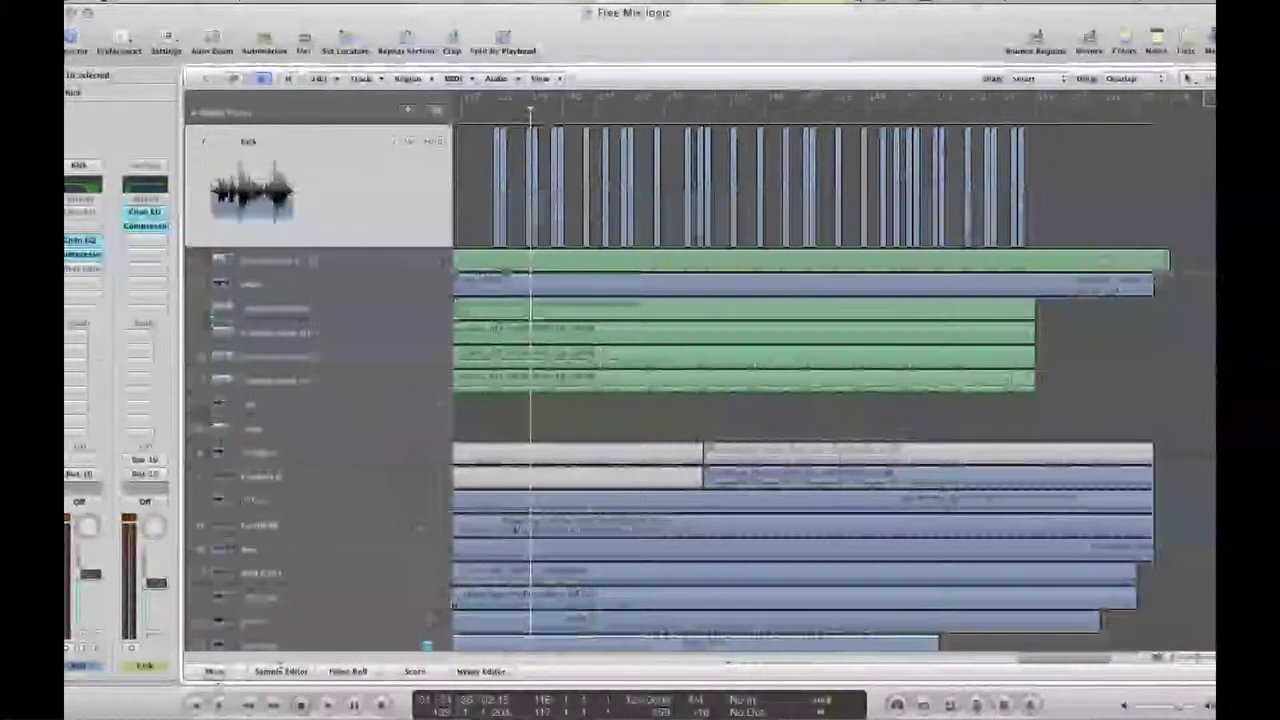
{"action": "left_click_drag", "start_coordinate": [493, 97], "coordinate": [632, 97]}
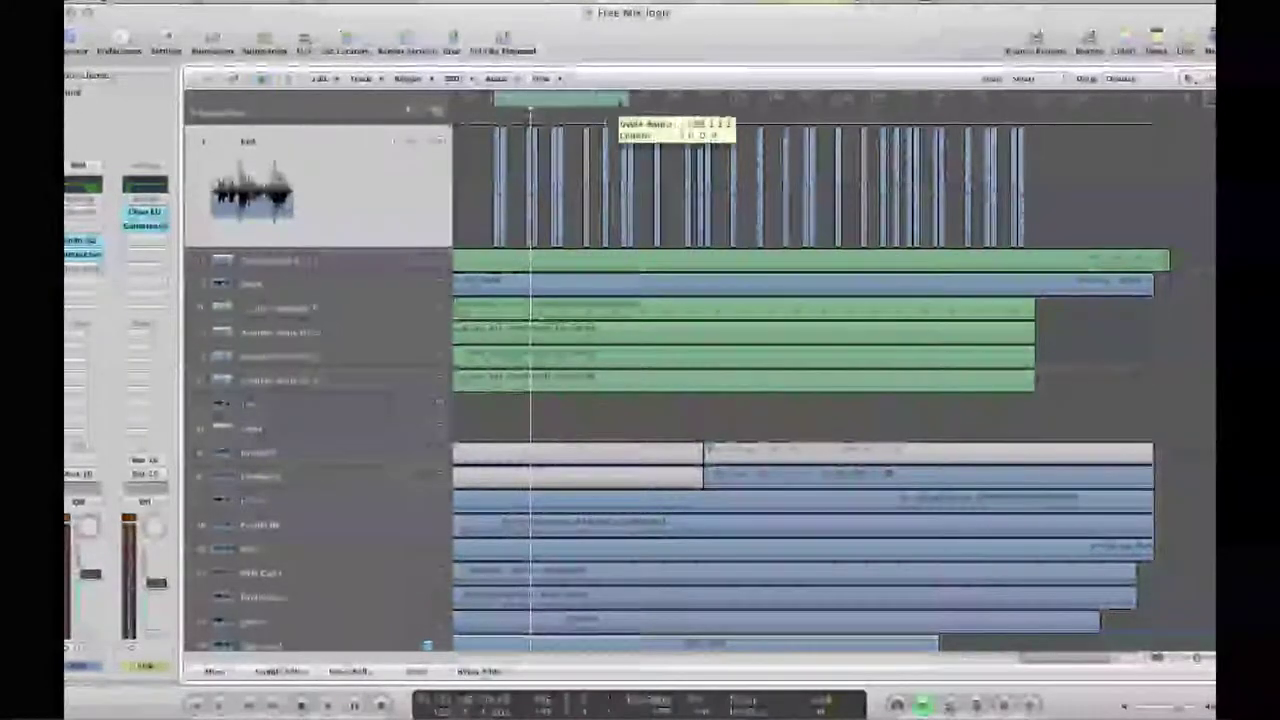
{"action": "key", "text": "space"}
{"action": "scroll", "coordinate": [591, 281], "scroll_direction": "down", "scroll_amount": 3}
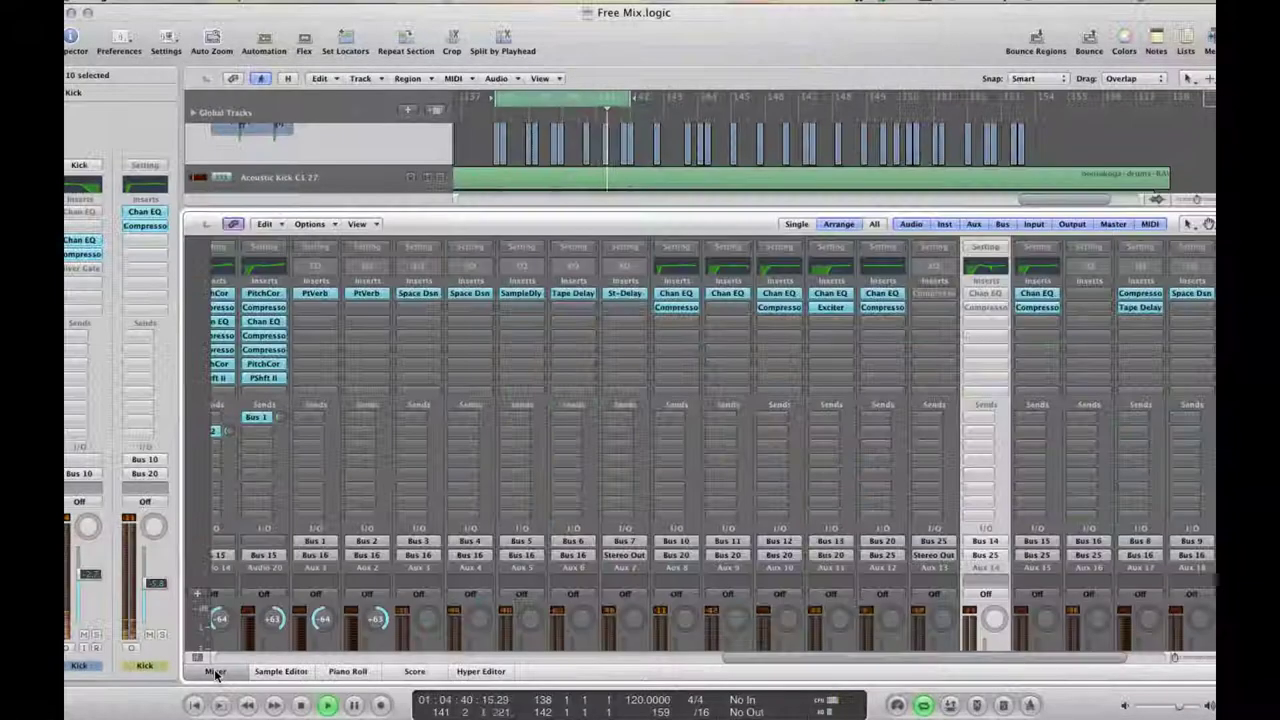
{"action": "left_click", "coordinate": [214, 671]}
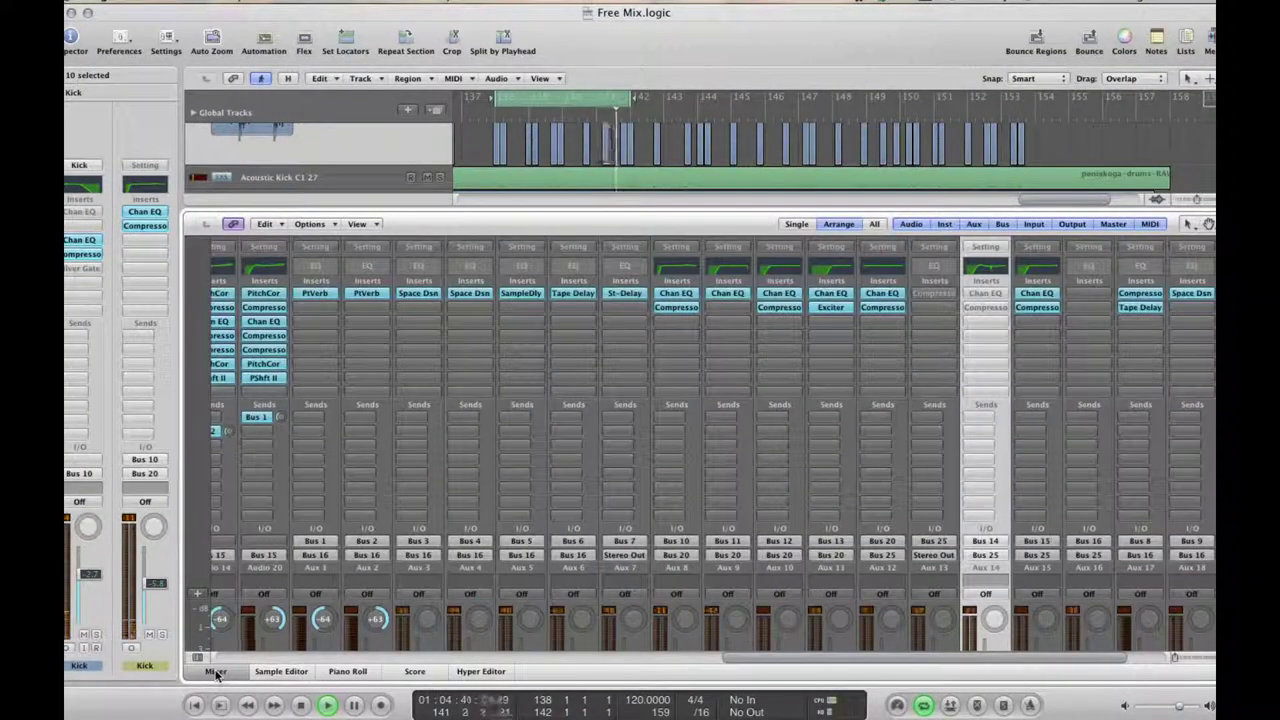
Turn off the Soundflower (2ch) output and reselect an output device for it, then restart the cycle playback.
{"action": "left_click", "coordinate": [864, 3]}
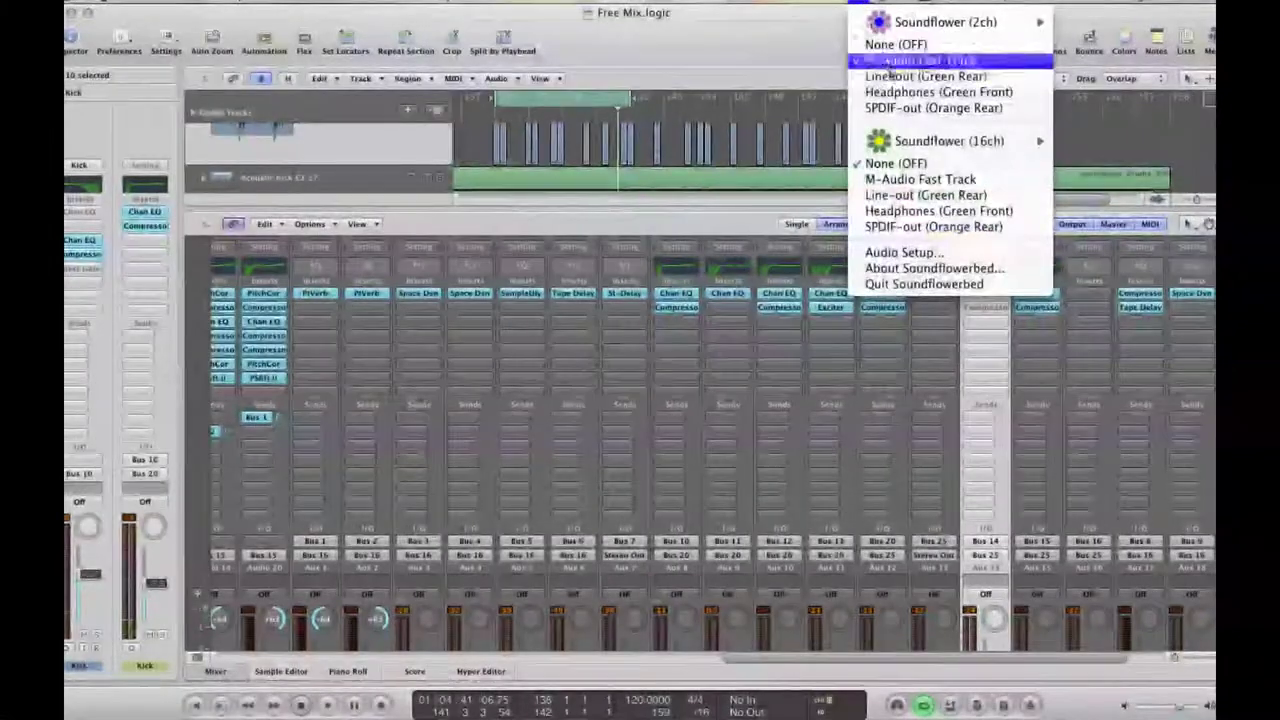
{"action": "left_click", "coordinate": [866, 3]}
{"action": "left_click", "coordinate": [866, 3]}
{"action": "left_click", "coordinate": [918, 77]}
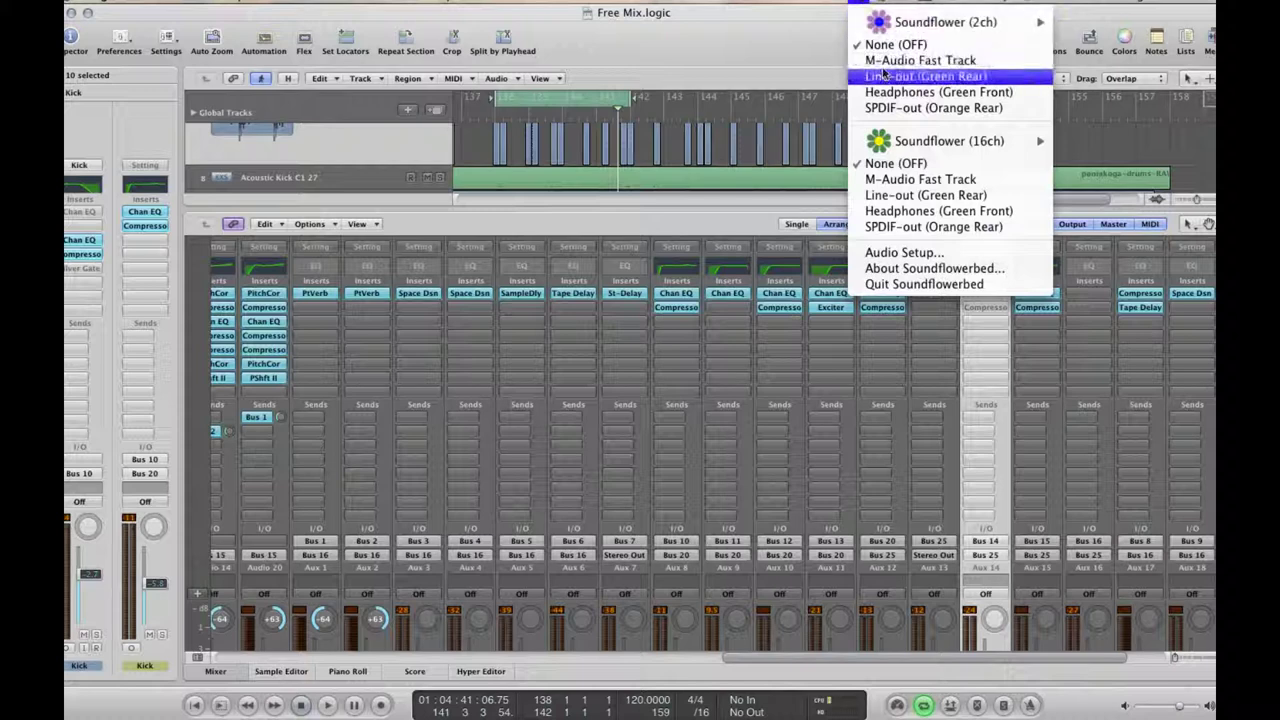
{"action": "key", "text": "space"}
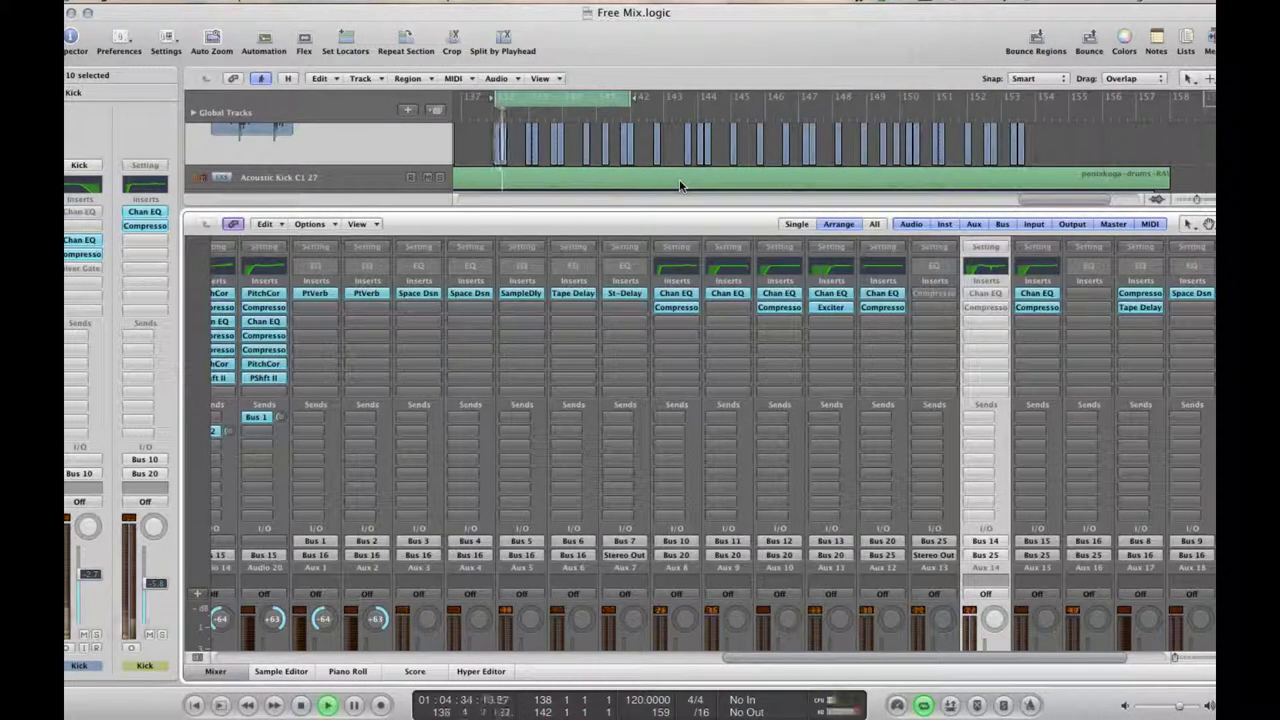
Solo the Guitars aux and select the RTM Guit L track, returning to the mixer view.
{"action": "scroll", "coordinate": [760, 365], "scroll_direction": "down", "scroll_amount": 5}
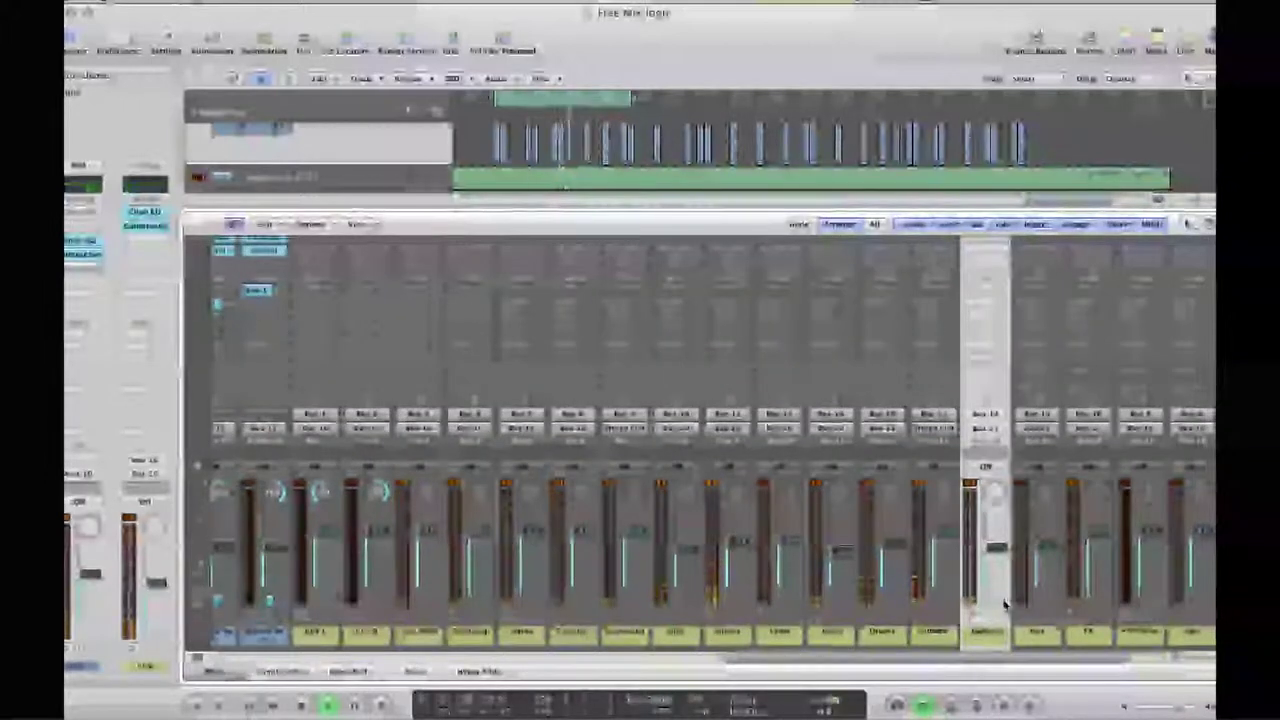
{"action": "scroll", "coordinate": [935, 658], "scroll_direction": "right", "scroll_amount": 3}
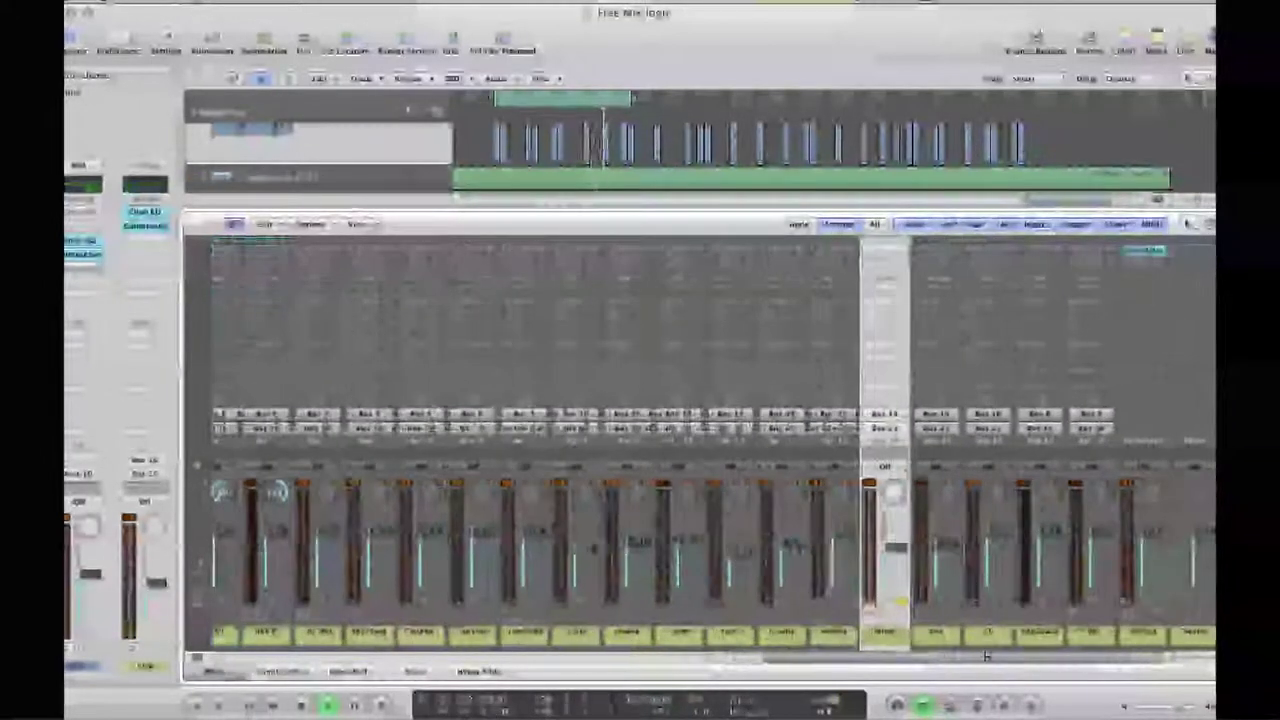
{"action": "scroll", "coordinate": [923, 590], "scroll_direction": "up", "scroll_amount": 4}
{"action": "scroll", "coordinate": [925, 565], "scroll_direction": "up", "scroll_amount": 1}
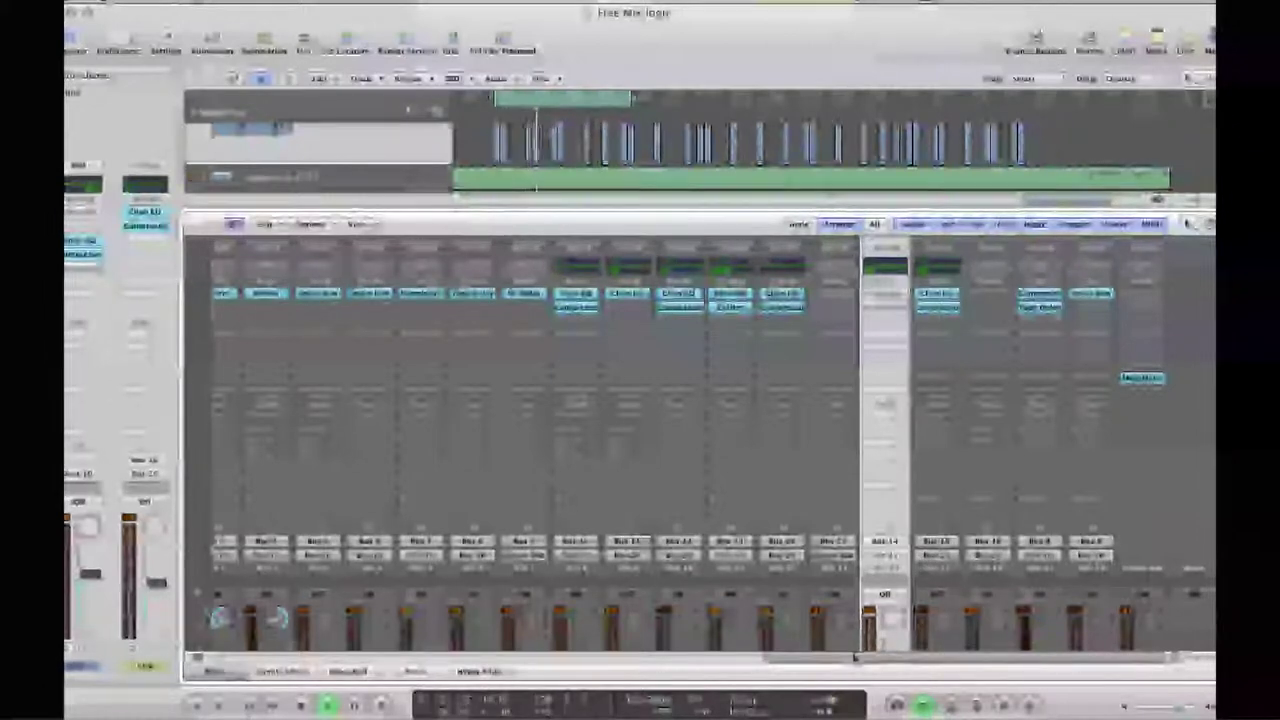
{"action": "left_click", "coordinate": [229, 676]}
{"action": "left_click", "coordinate": [301, 494]}
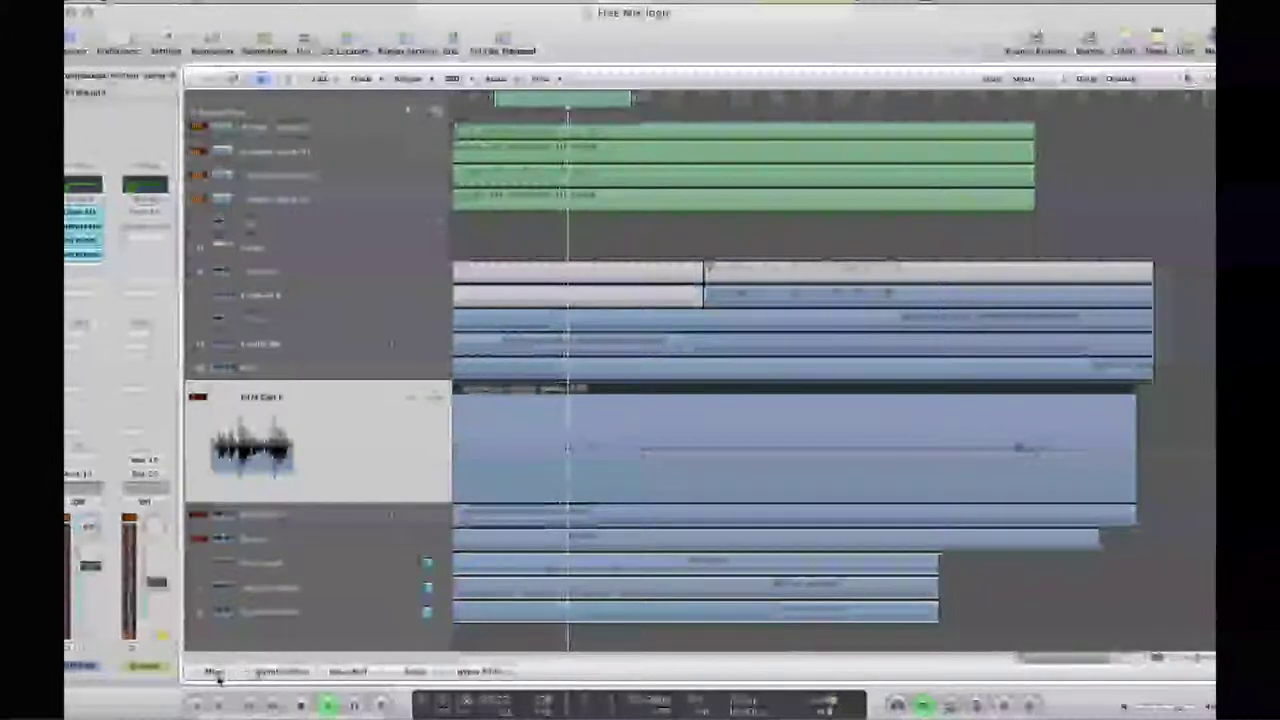
{"action": "key", "text": "x"}
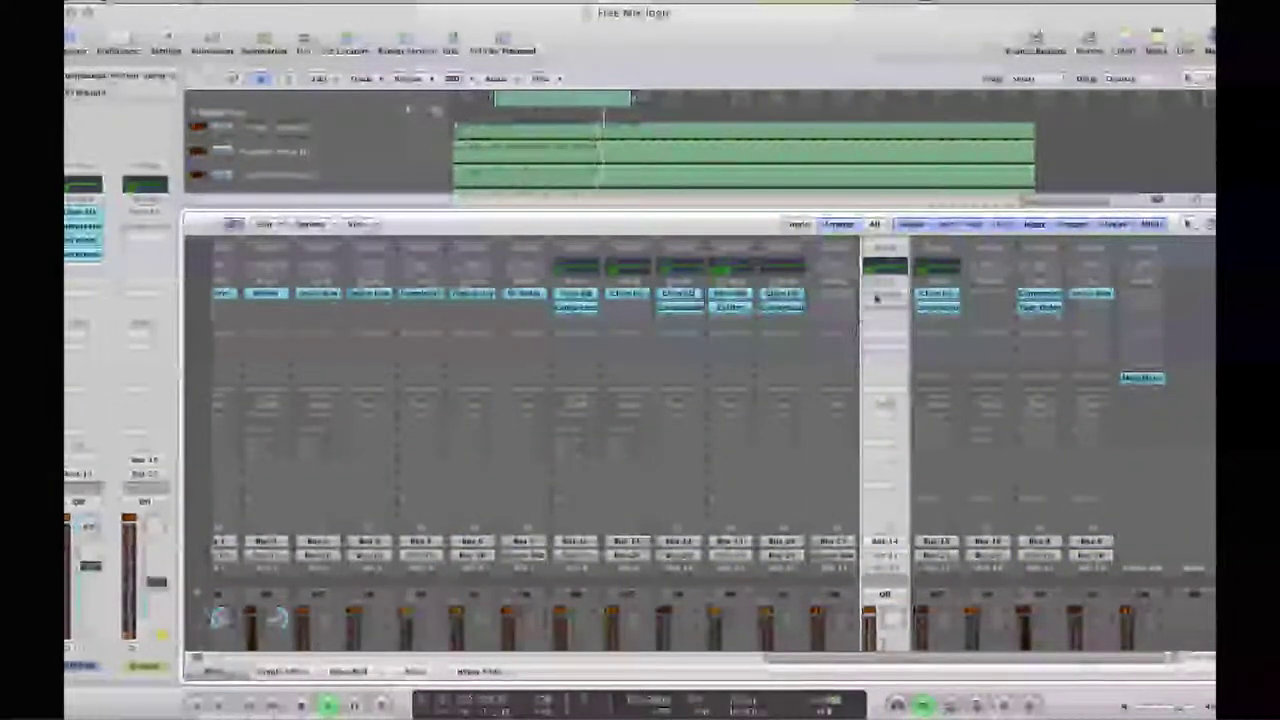
Open the Channel EQ on the Guitars aux, turn off its bypass, and close its window.
{"action": "double_click", "coordinate": [877, 297]}
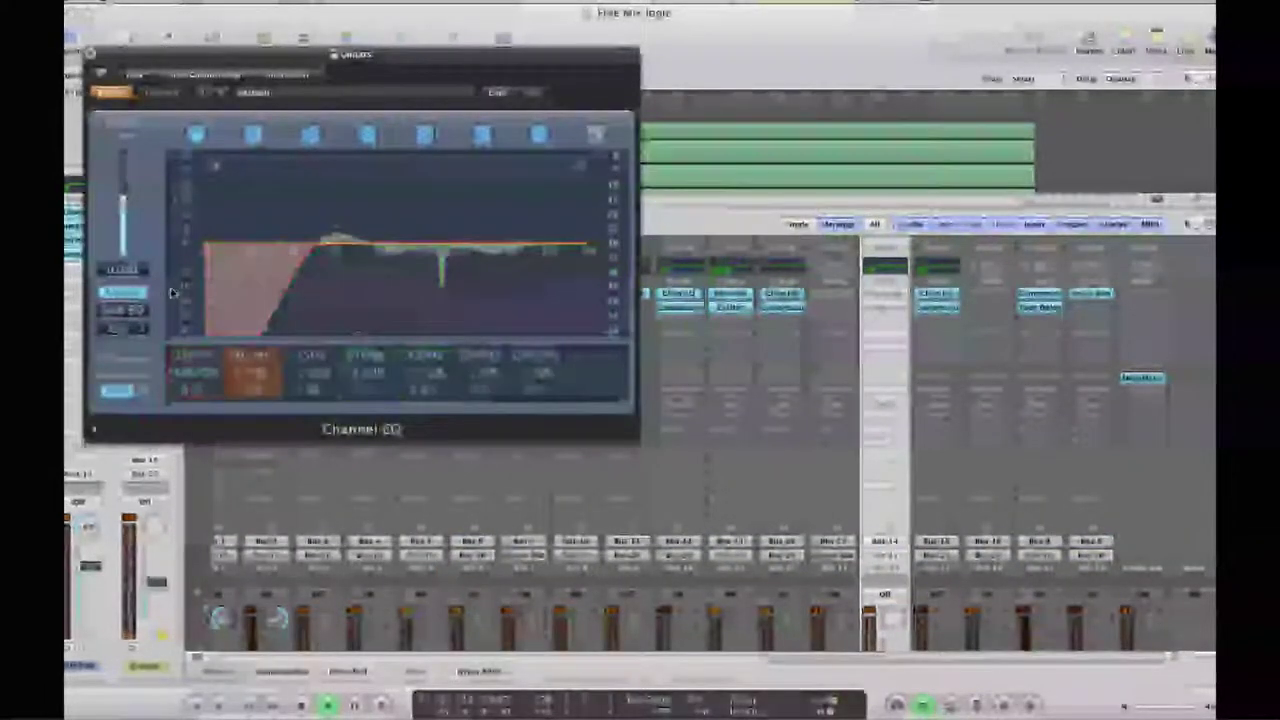
{"action": "left_click", "coordinate": [112, 93]}
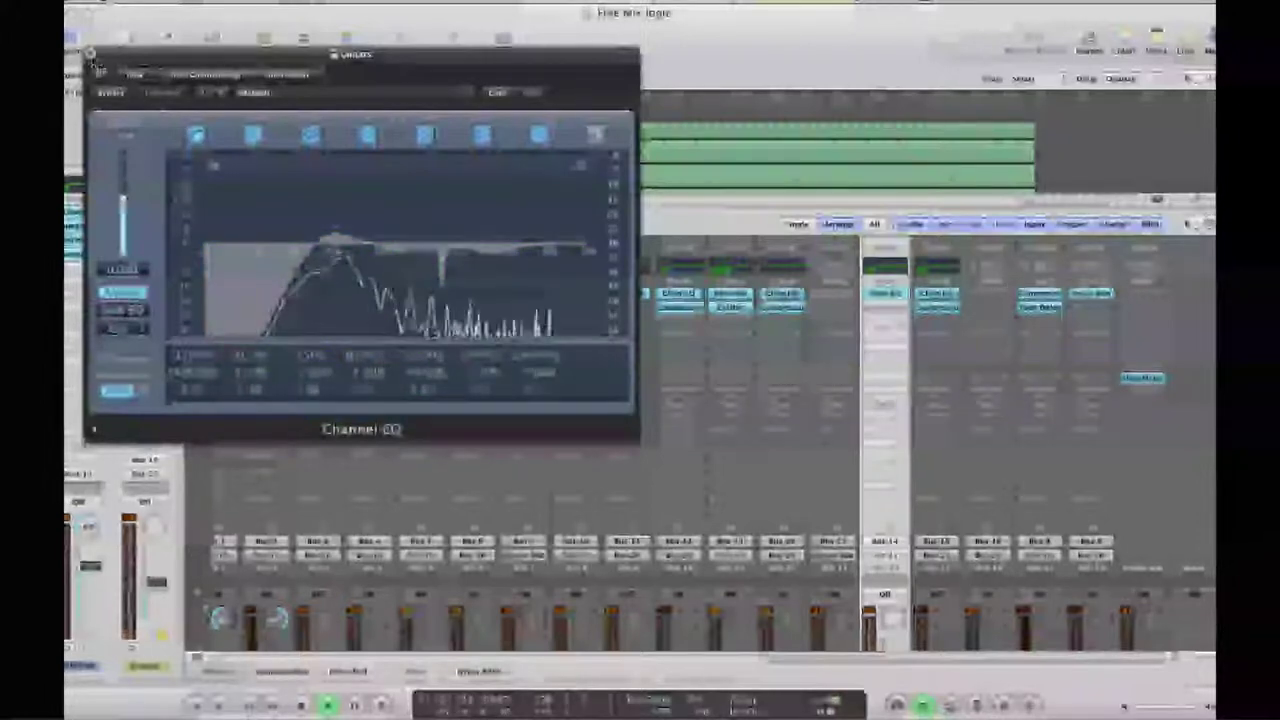
{"action": "left_click", "coordinate": [93, 56]}
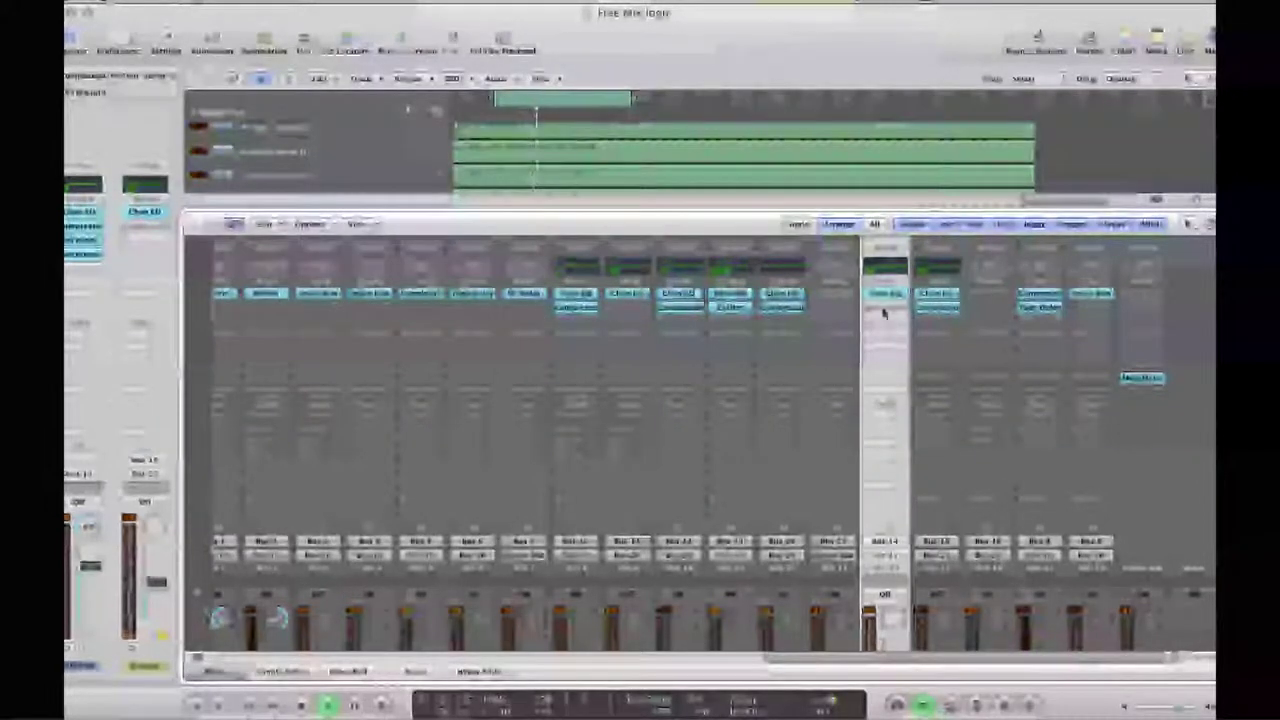
Activate the Compressor on the Guitars aux, review its circuit type and attack, and close its window.
{"action": "left_click", "coordinate": [884, 308]}
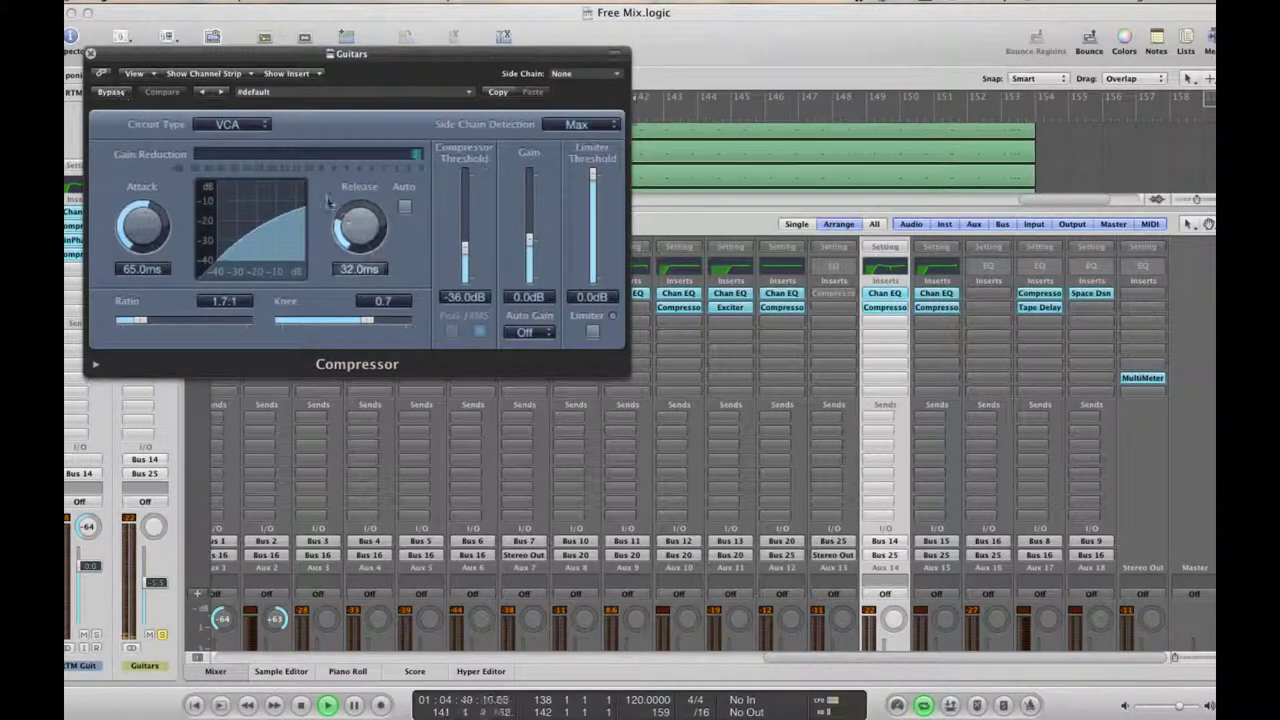
{"action": "left_click", "coordinate": [232, 125]}
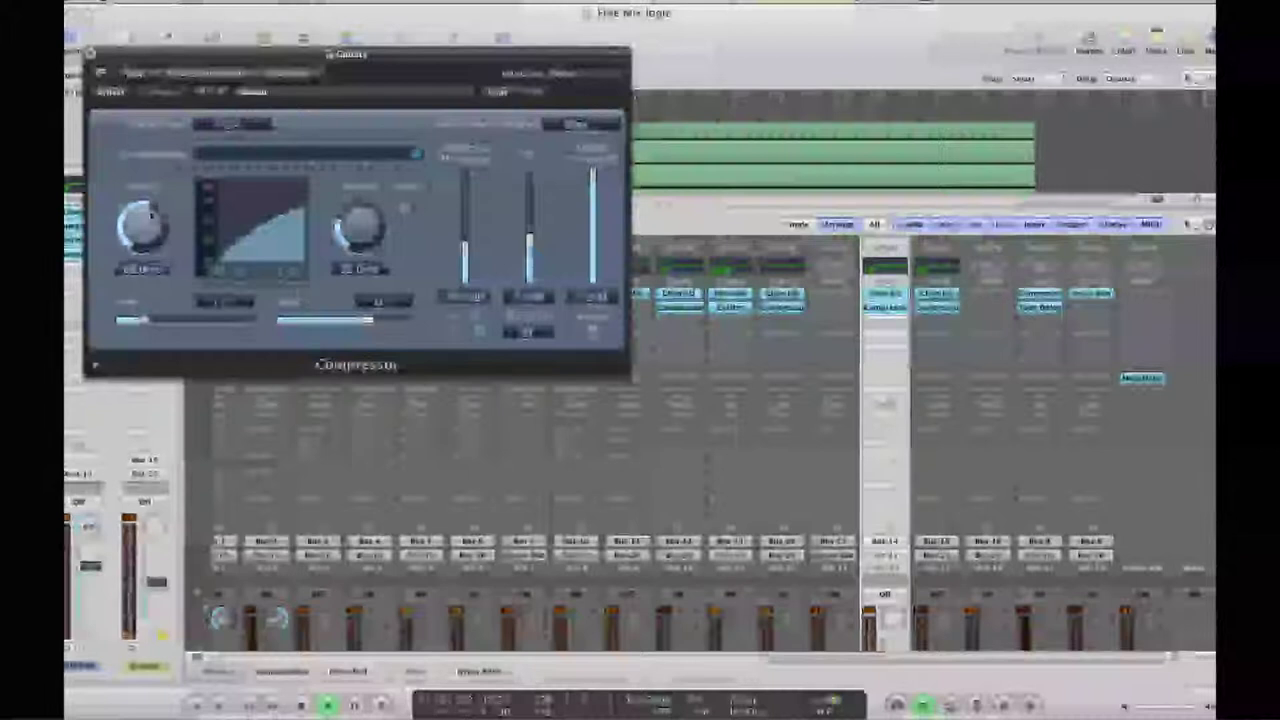
{"action": "left_click_drag", "start_coordinate": [150, 216], "coordinate": [152, 213]}
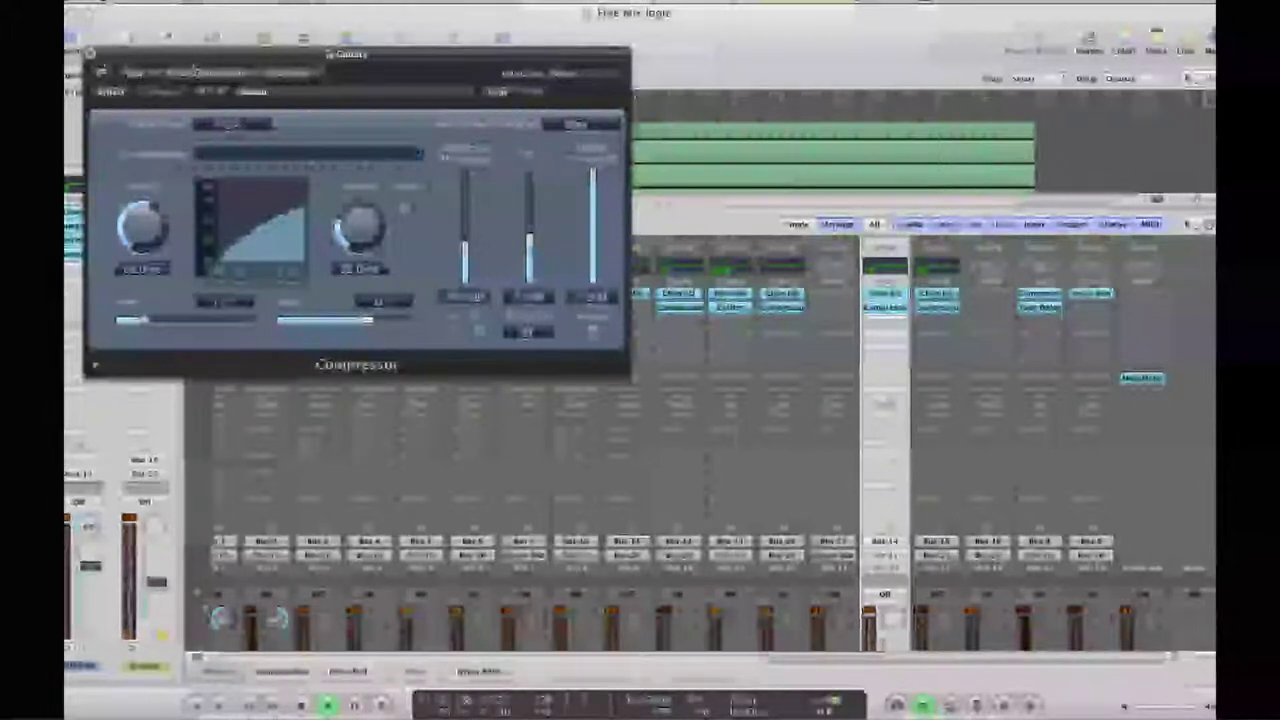
{"action": "left_click", "coordinate": [90, 54]}
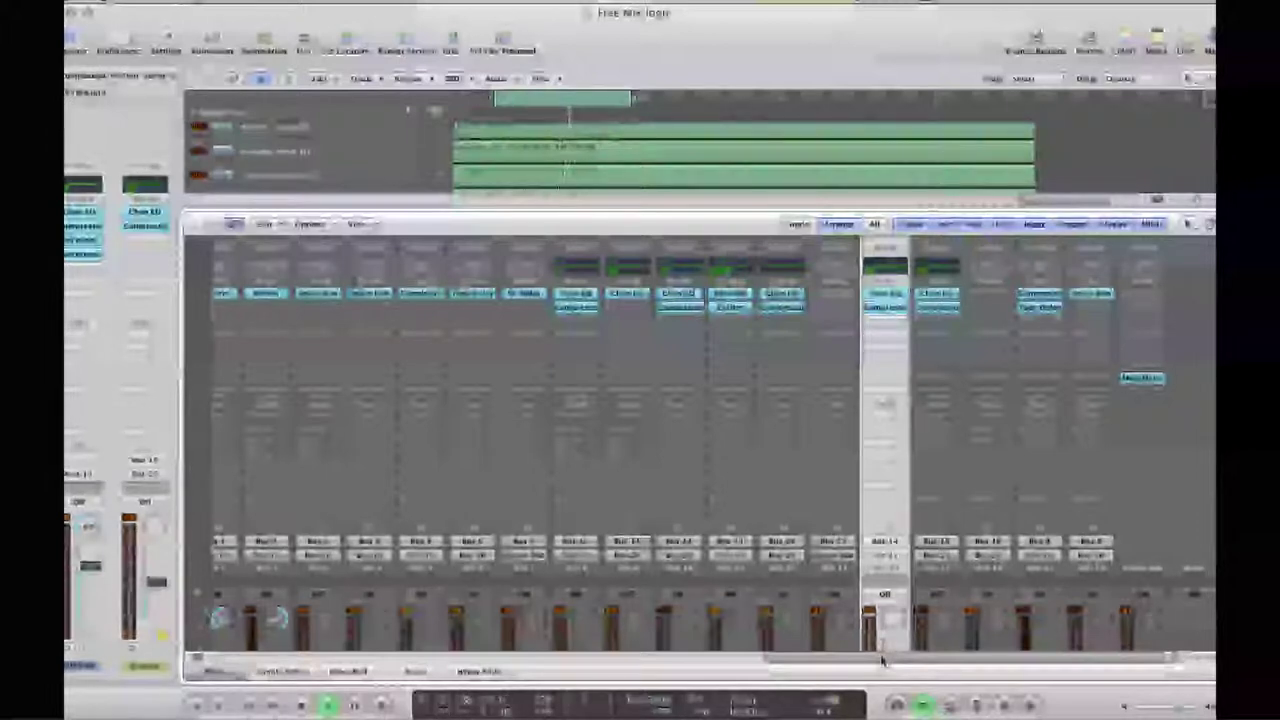
Hide the mixer, select the guitar2 track, and solo it in place of the Guitars aux.
{"action": "left_click_drag", "start_coordinate": [882, 660], "coordinate": [588, 628]}
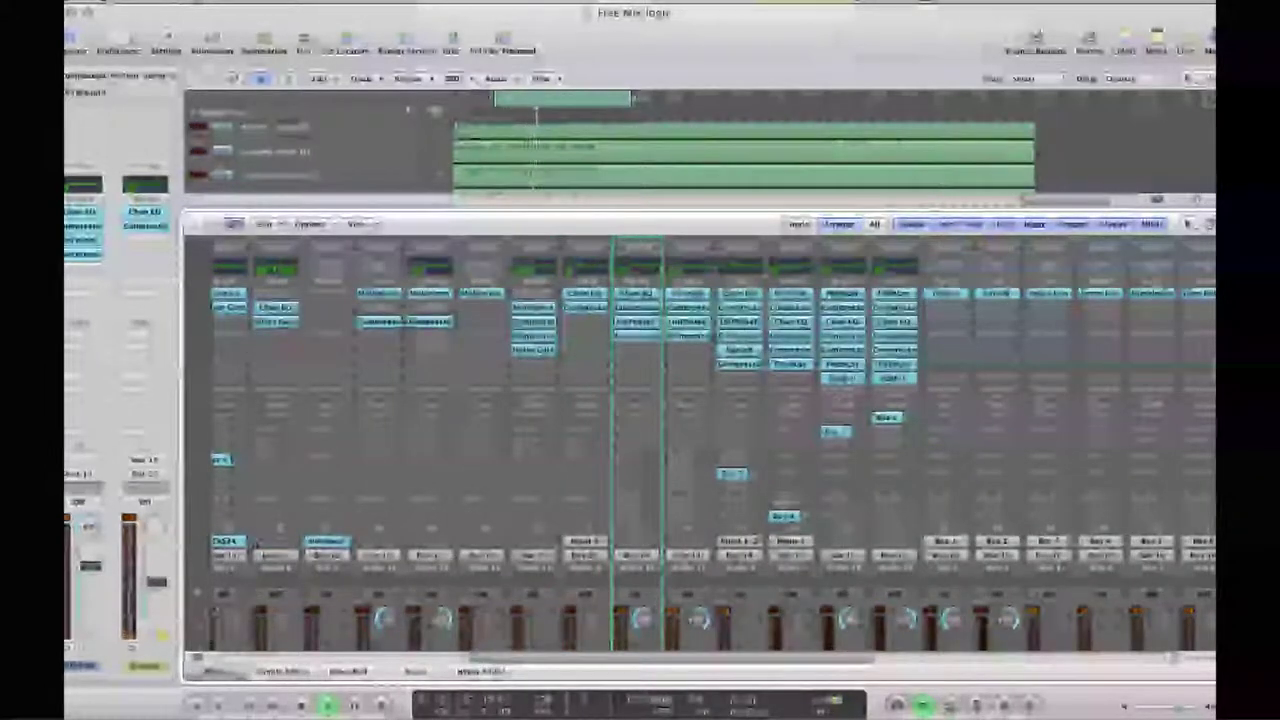
{"action": "left_click", "coordinate": [215, 672]}
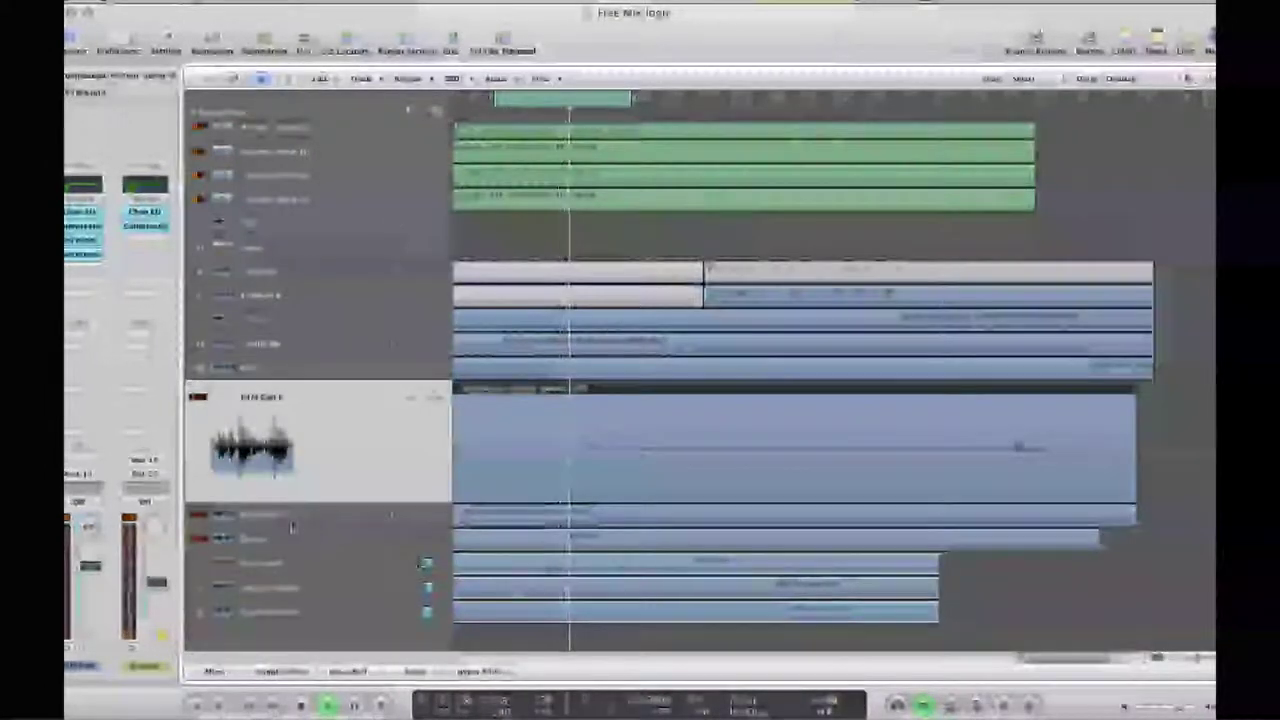
{"action": "left_click", "coordinate": [289, 540]}
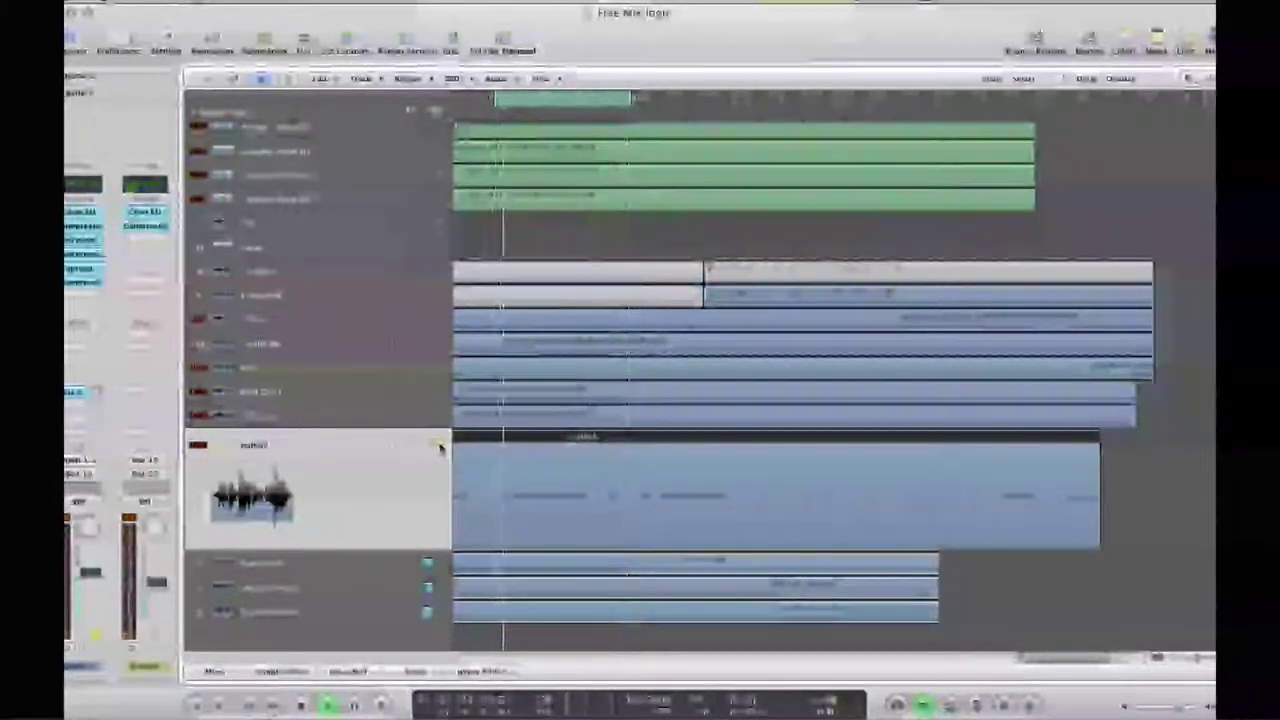
{"action": "left_click", "coordinate": [82, 420]}
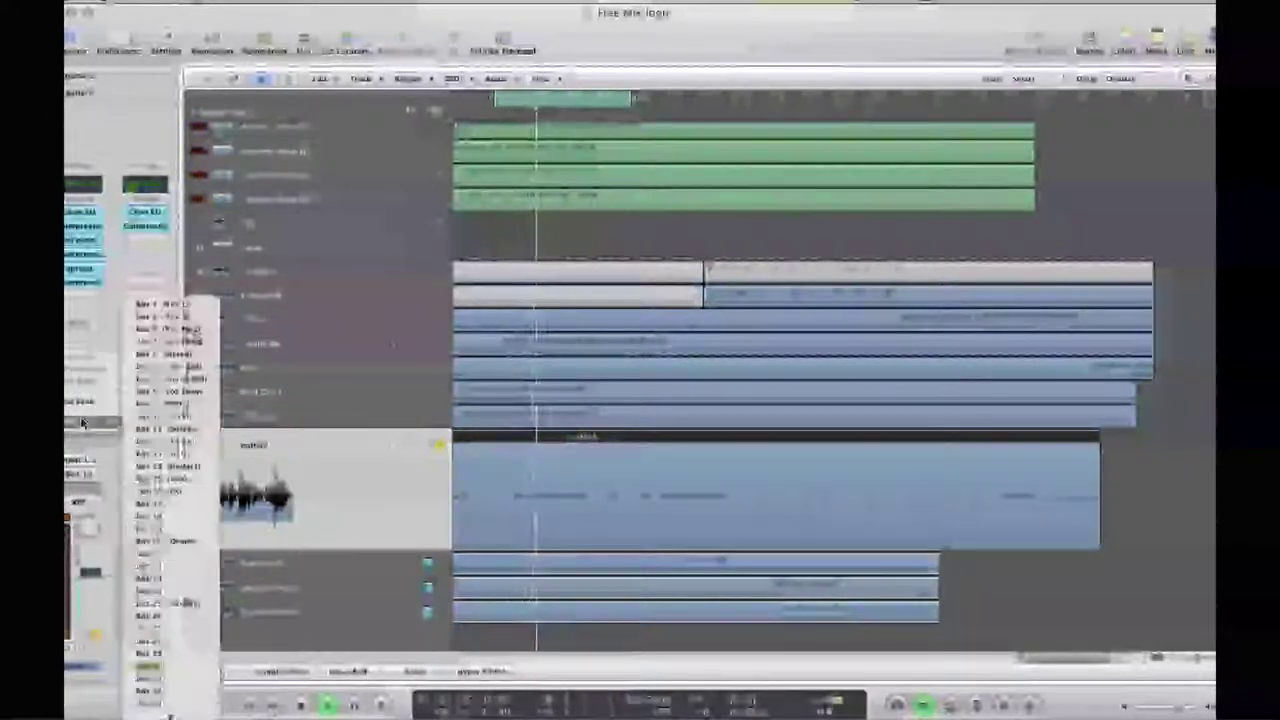
{"action": "left_click", "coordinate": [195, 370]}
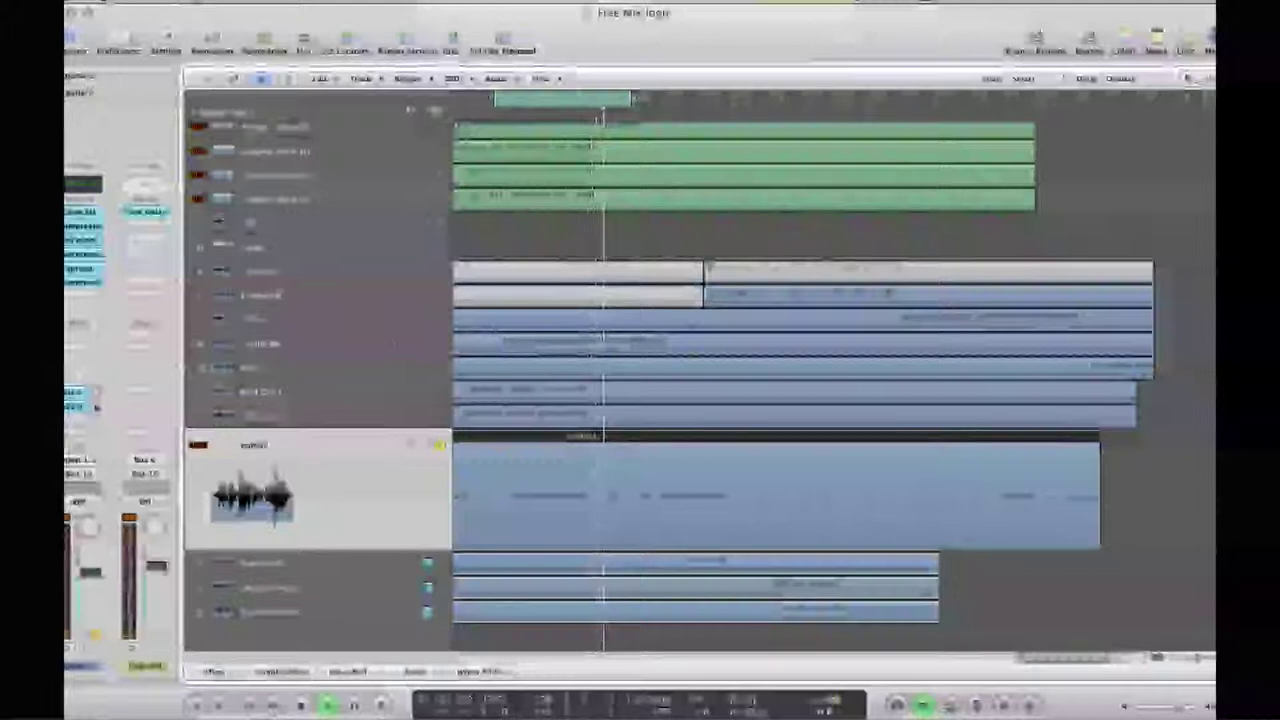
{"action": "left_click", "coordinate": [78, 408]}
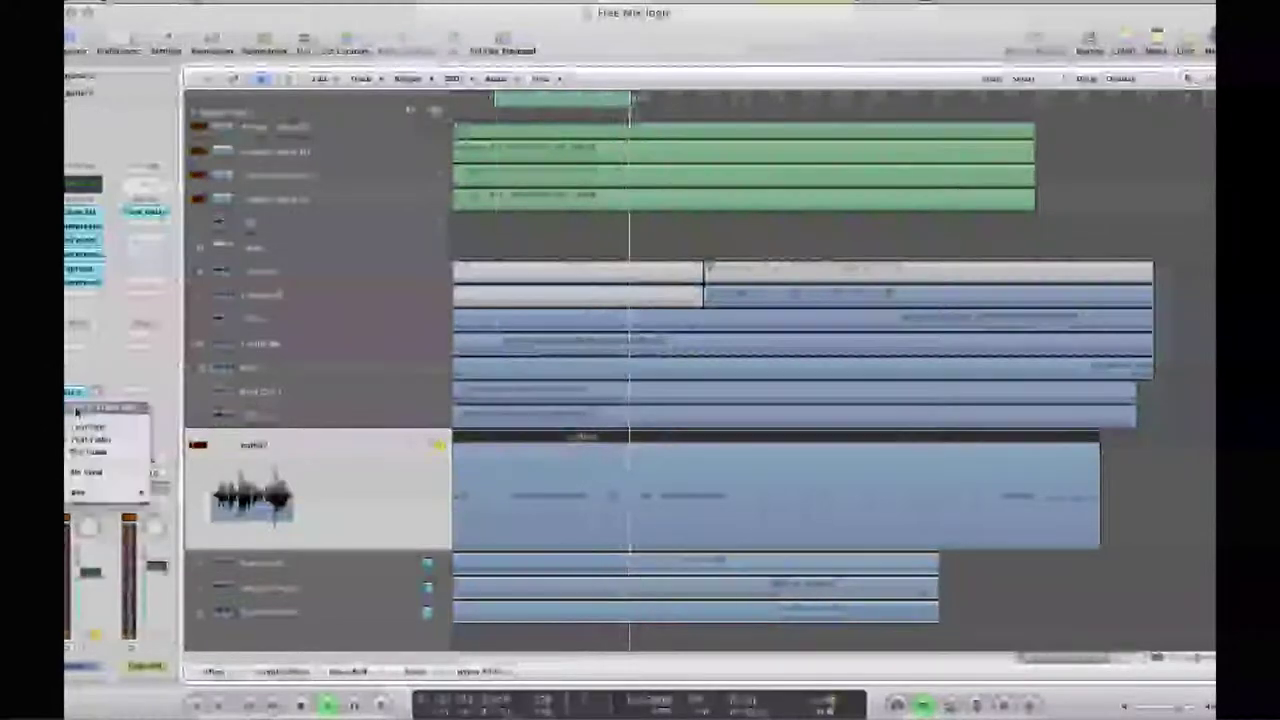
{"action": "left_click", "coordinate": [106, 471]}
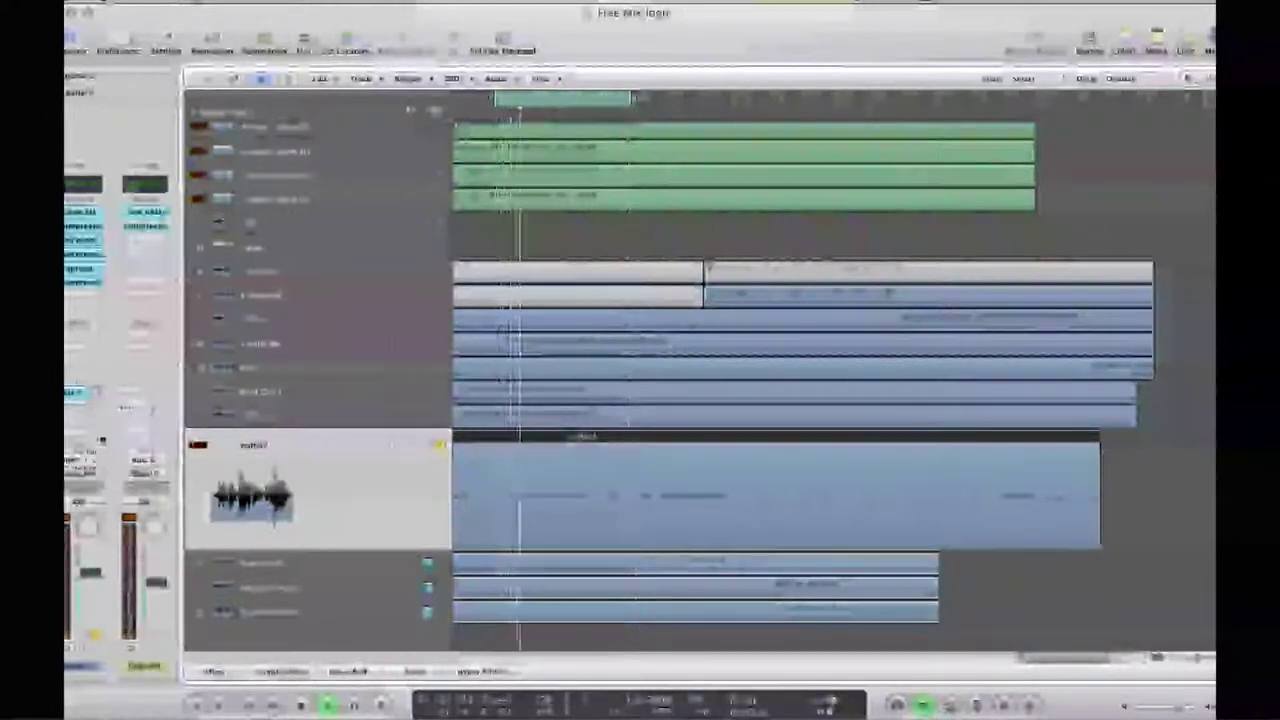
Add a send to Bus 3 (Rev Med) on the guitar2 track, then turn off its solo and stop playback.
{"action": "left_click", "coordinate": [80, 380]}
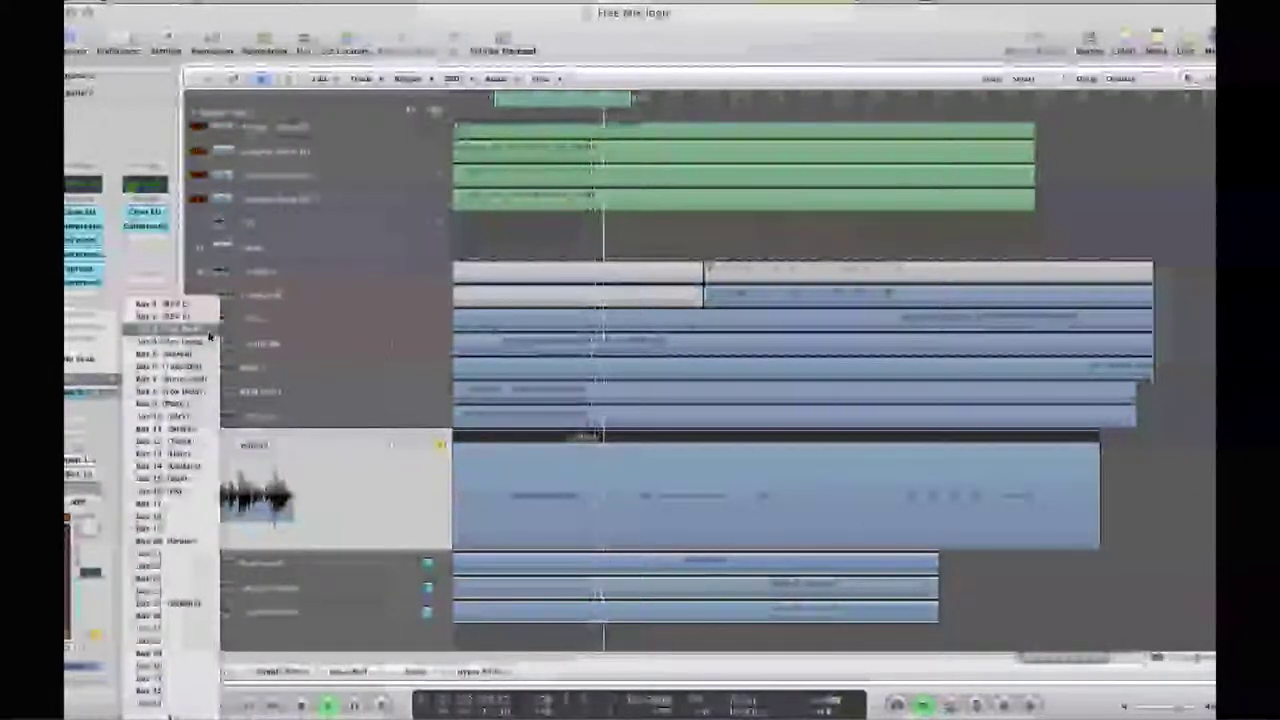
{"action": "left_click", "coordinate": [209, 334]}
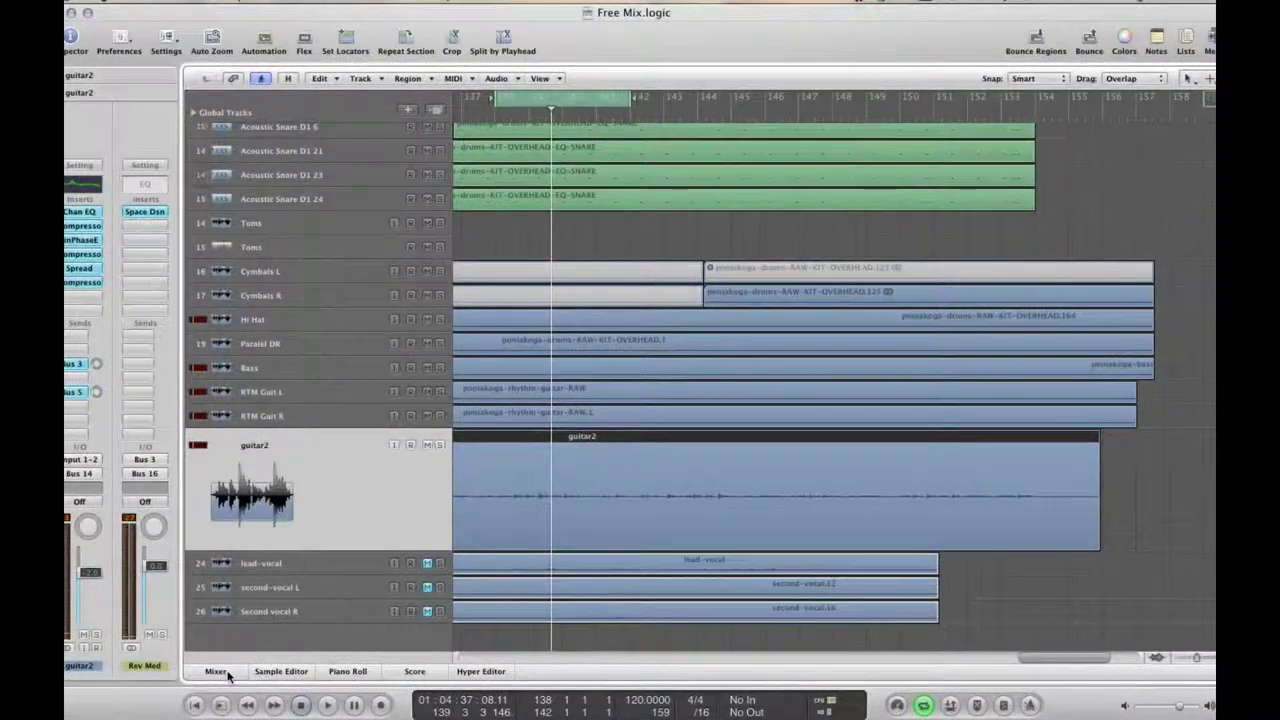
Show the mixer's aux channels, solo the SubMix aux, and play the cycle to audition the guitars with the drums.
{"action": "left_click", "coordinate": [218, 673]}
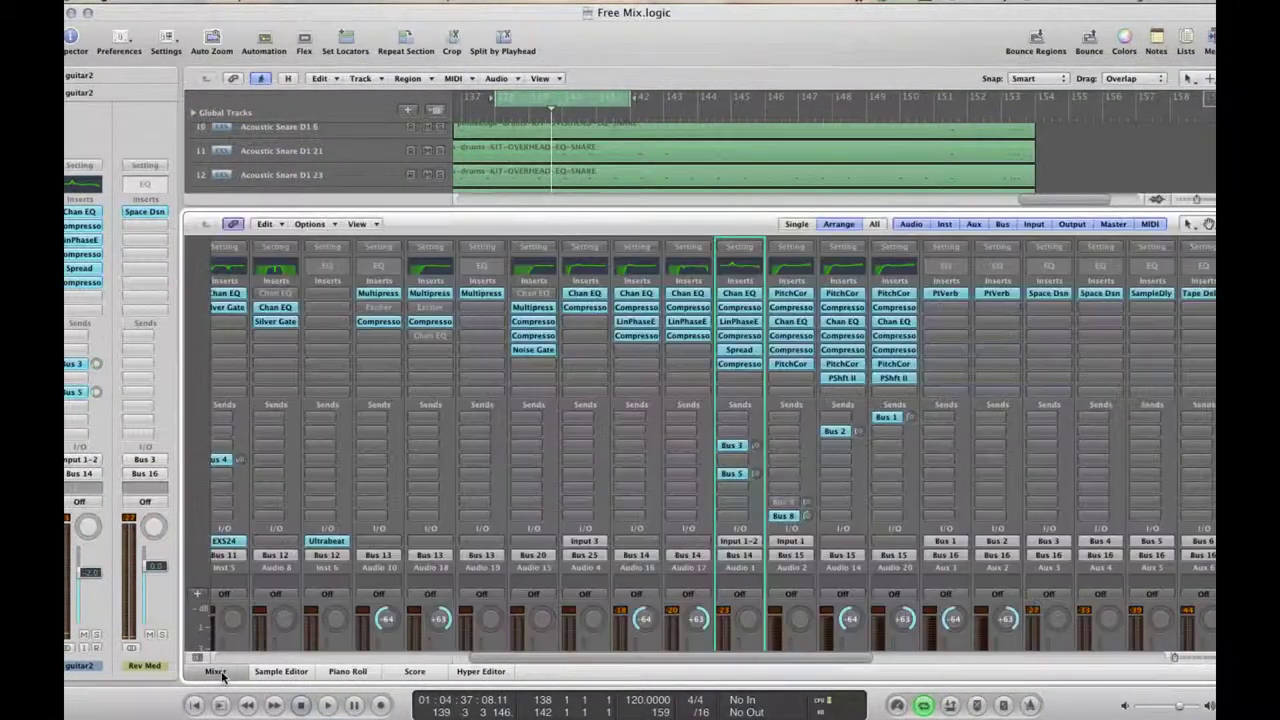
{"action": "scroll", "coordinate": [588, 662], "scroll_direction": "right", "scroll_amount": 10}
{"action": "scroll", "coordinate": [600, 660], "scroll_direction": "down", "scroll_amount": 4}
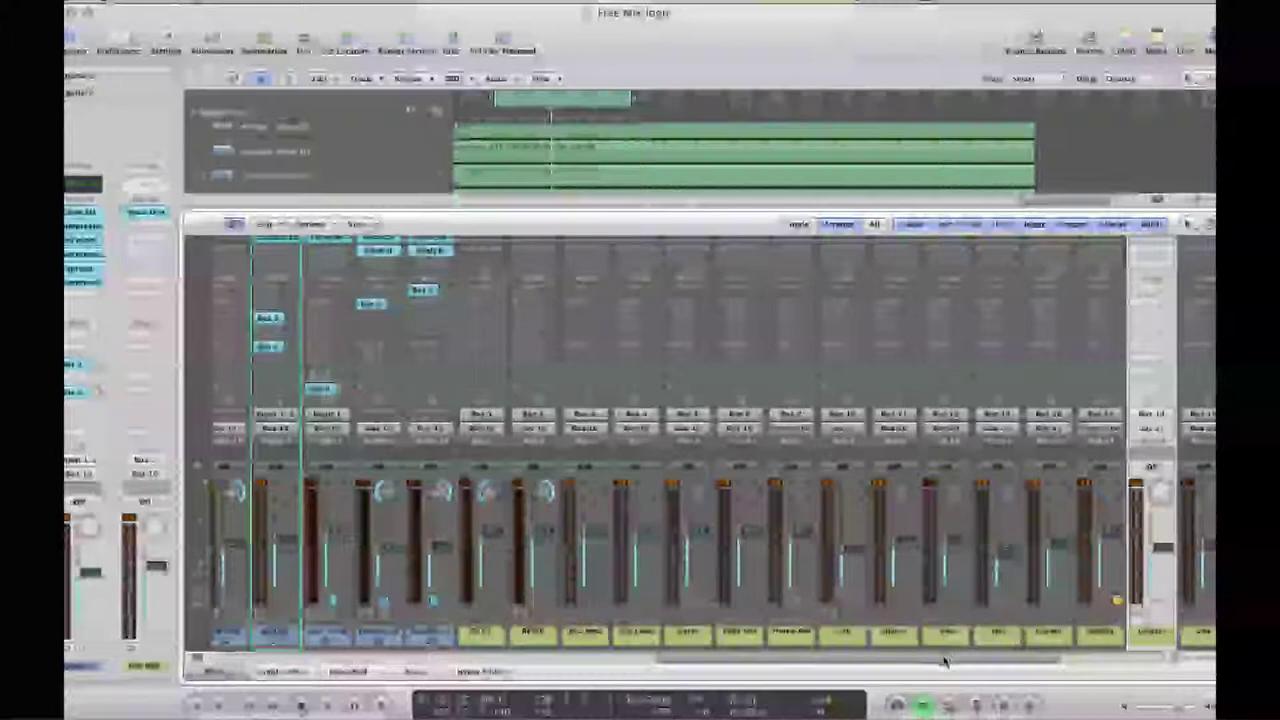
{"action": "scroll", "coordinate": [943, 661], "scroll_direction": "right", "scroll_amount": 5}
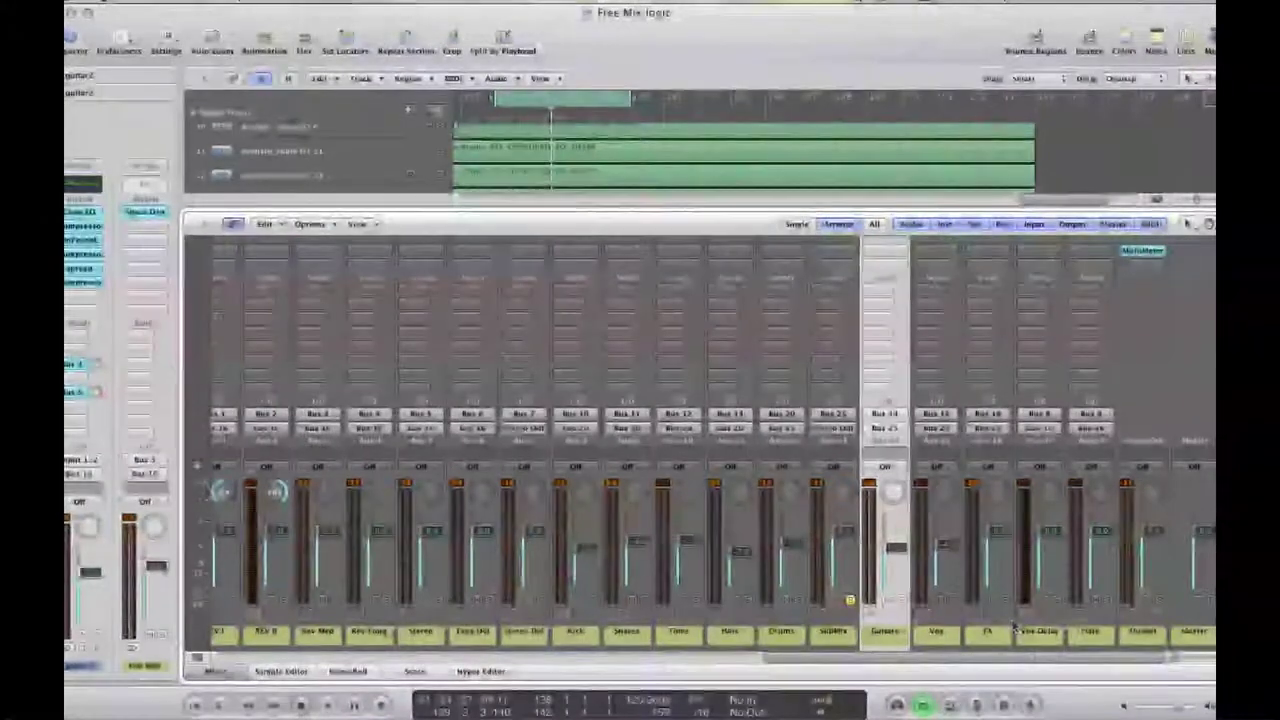
{"action": "key", "text": "space"}
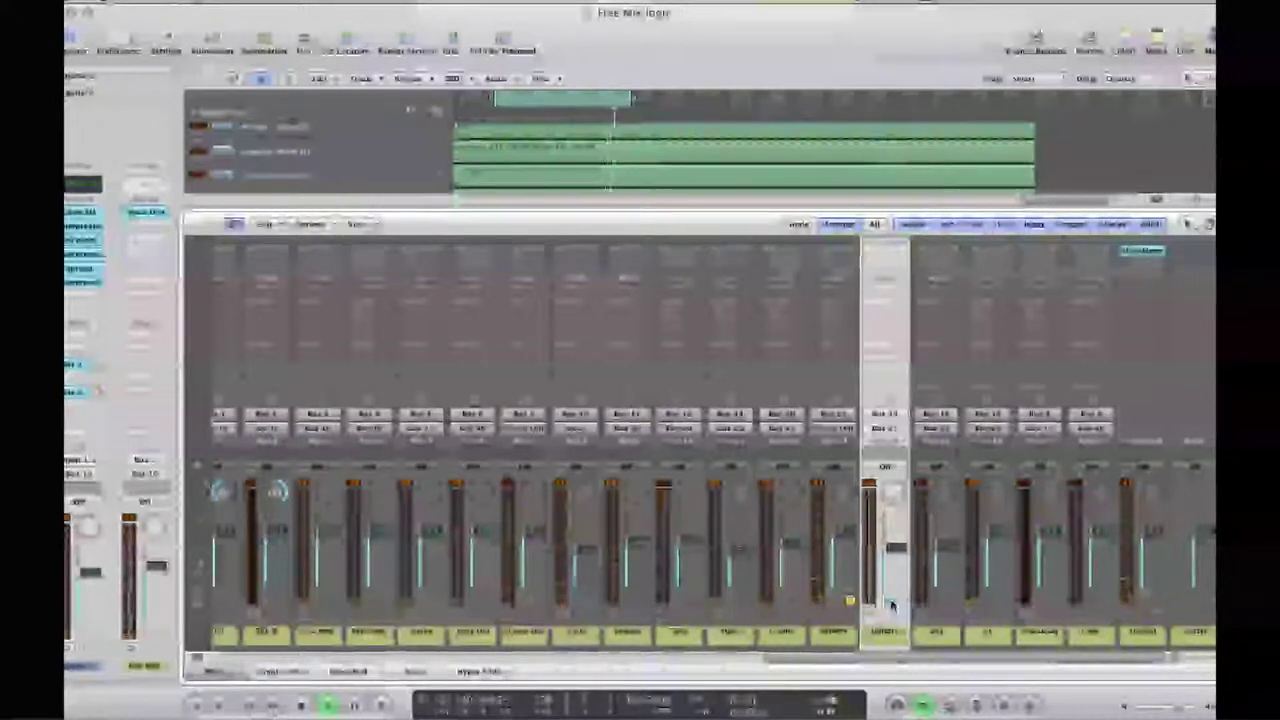
{"action": "key", "text": "space"}
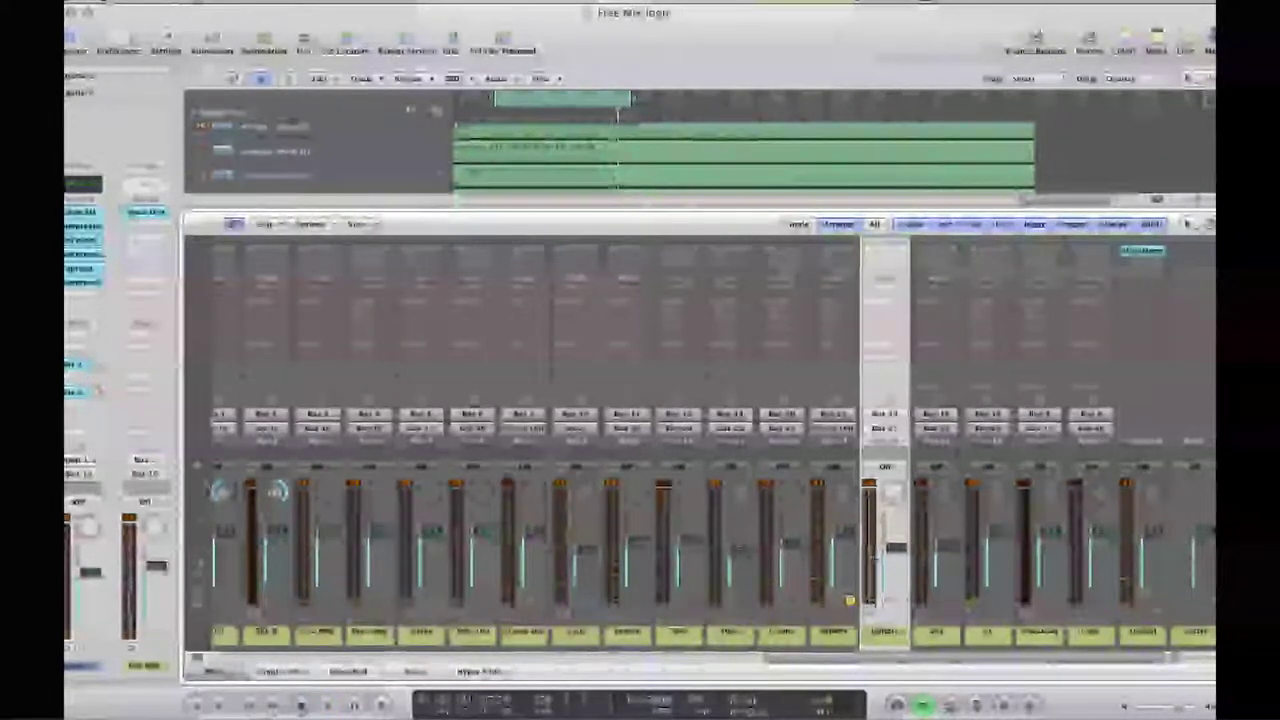
Select and unmute the lead-vocal track during arrangement playback, and display the Vox Delay aux from its Bus 8 send.
{"action": "left_click", "coordinate": [215, 672]}
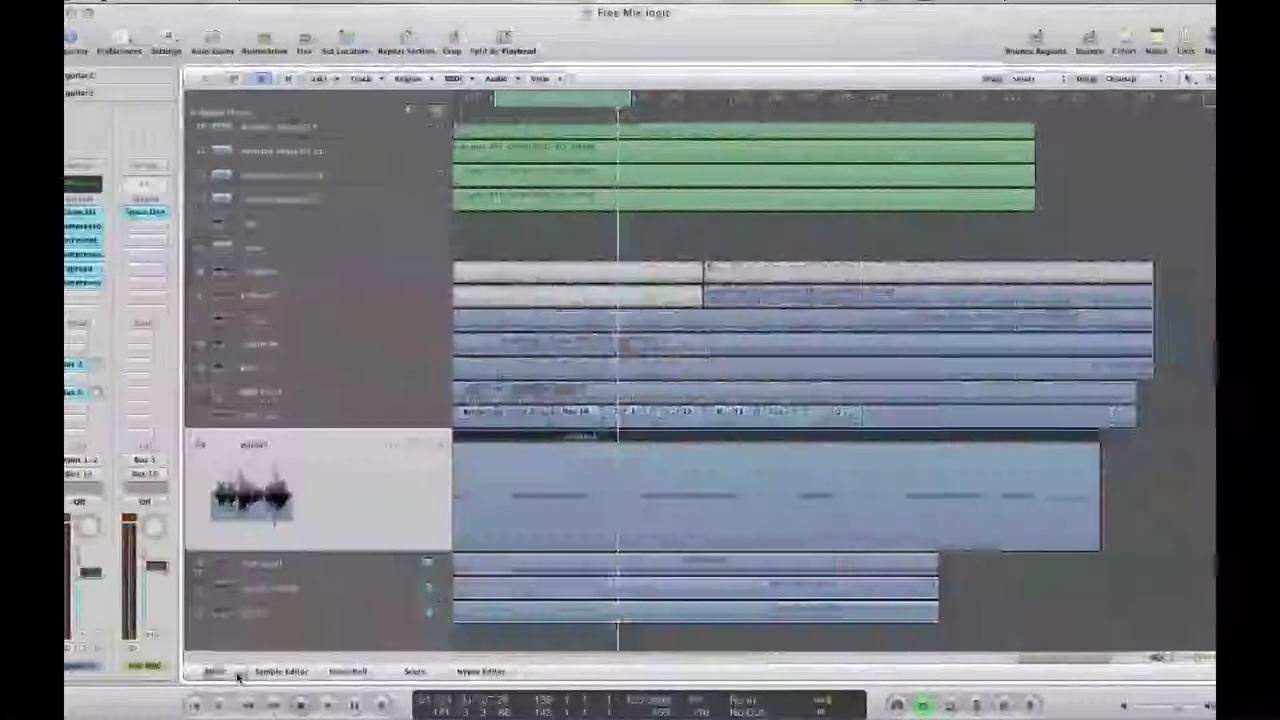
{"action": "key", "text": "space"}
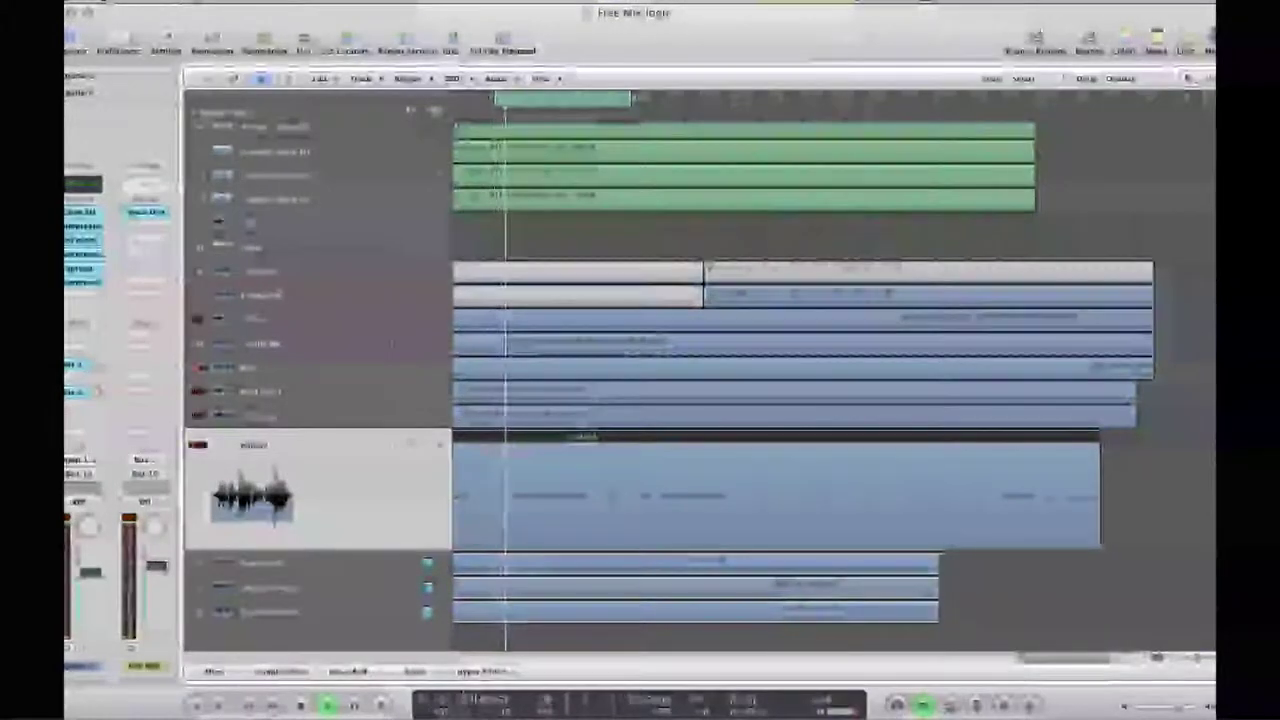
{"action": "left_click", "coordinate": [331, 569]}
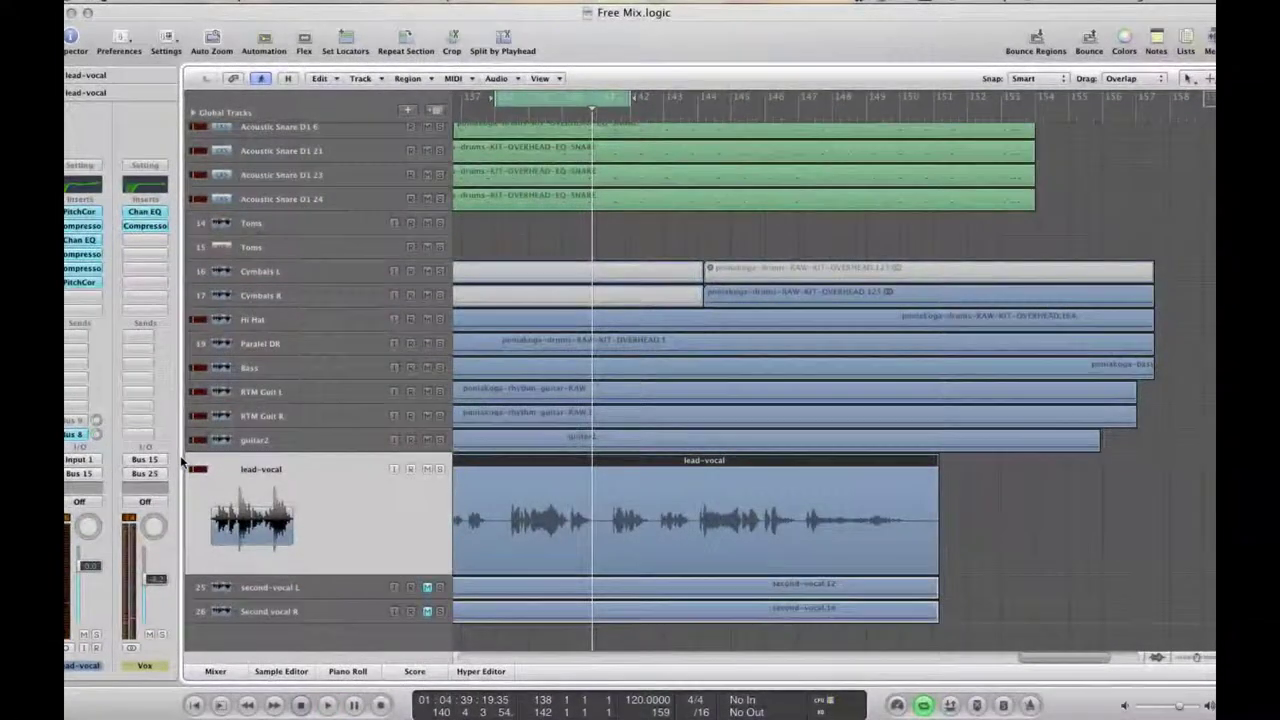
{"action": "left_click", "coordinate": [83, 436]}
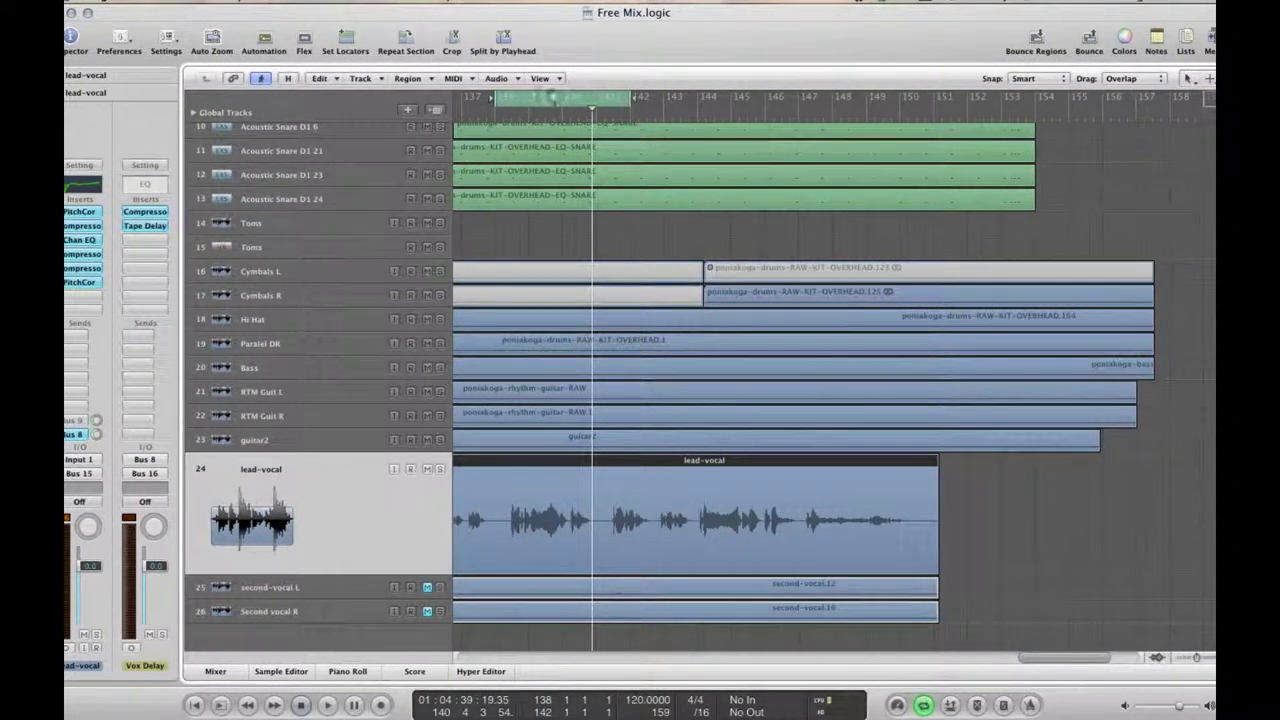
Turn off the cycle, return to the project start, and play from just before the first lead-vocal region.
{"action": "left_click", "coordinate": [549, 101]}
{"action": "key", "text": "Return"}
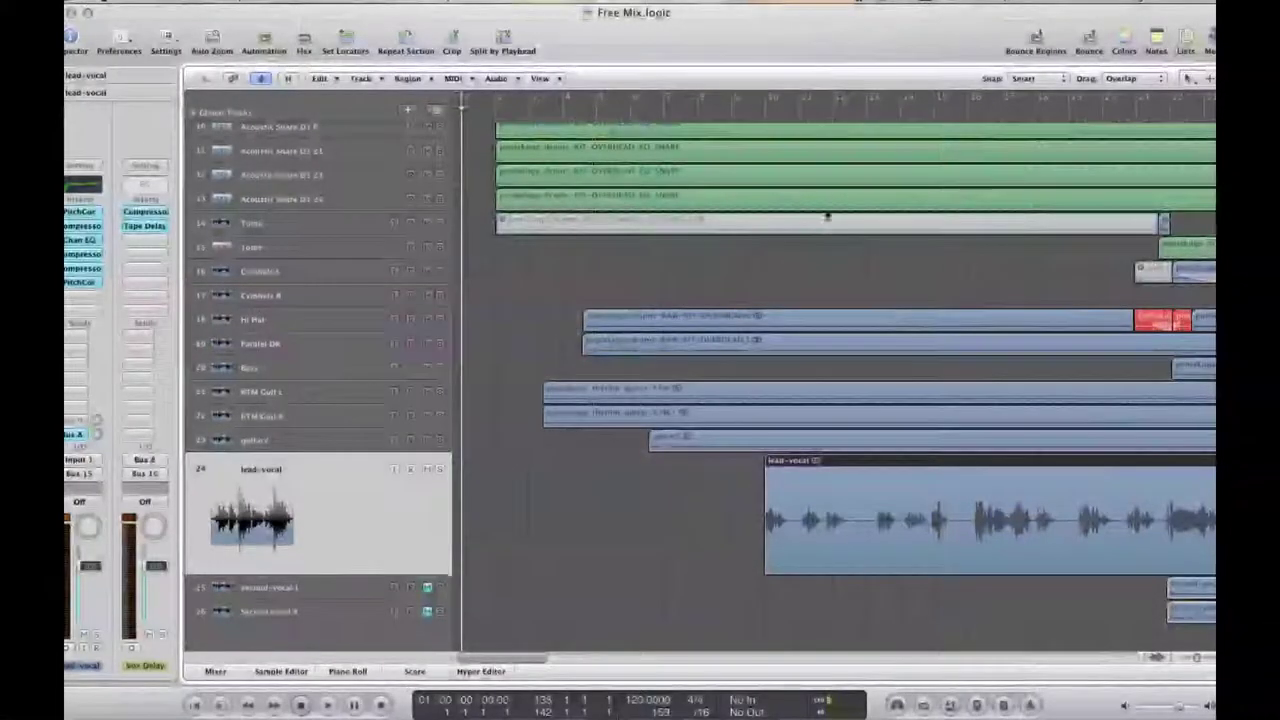
{"action": "left_click", "coordinate": [750, 113]}
{"action": "key", "text": "space"}
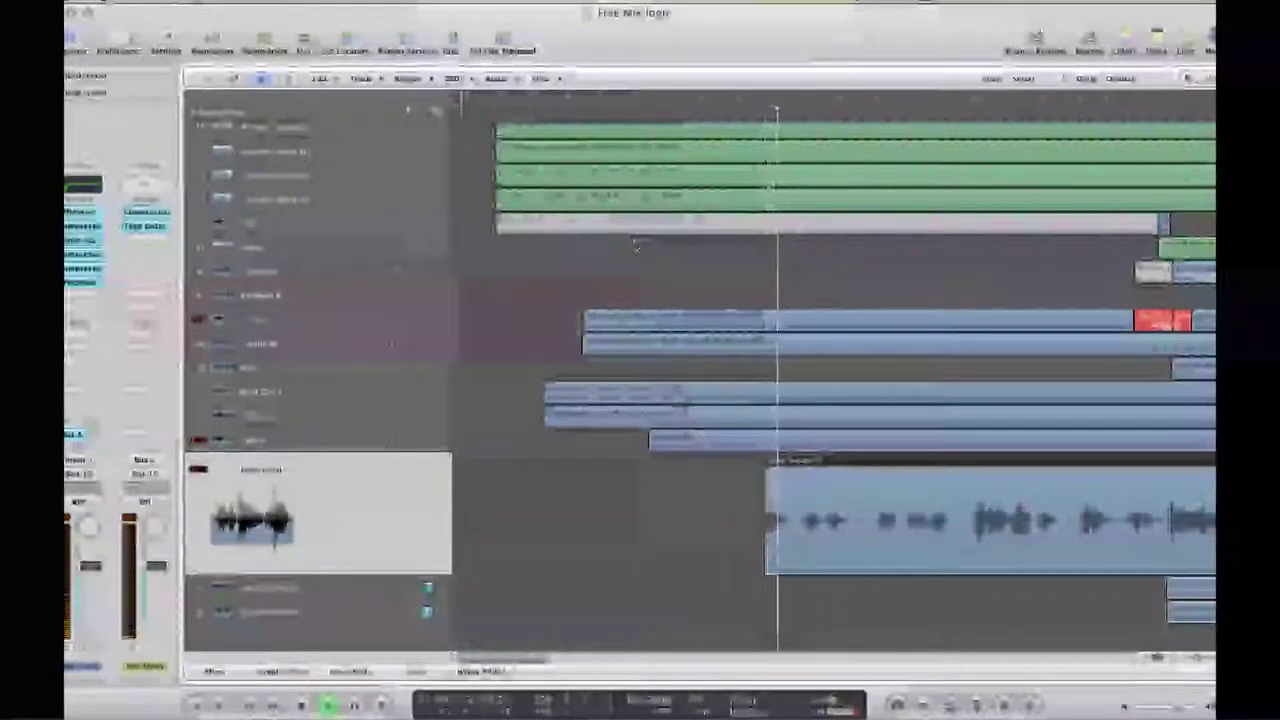
Play from bar 10 at the start of the lead-vocal region, solo the lead-vocal track, and briefly check the mixer.
{"action": "key", "text": "space"}
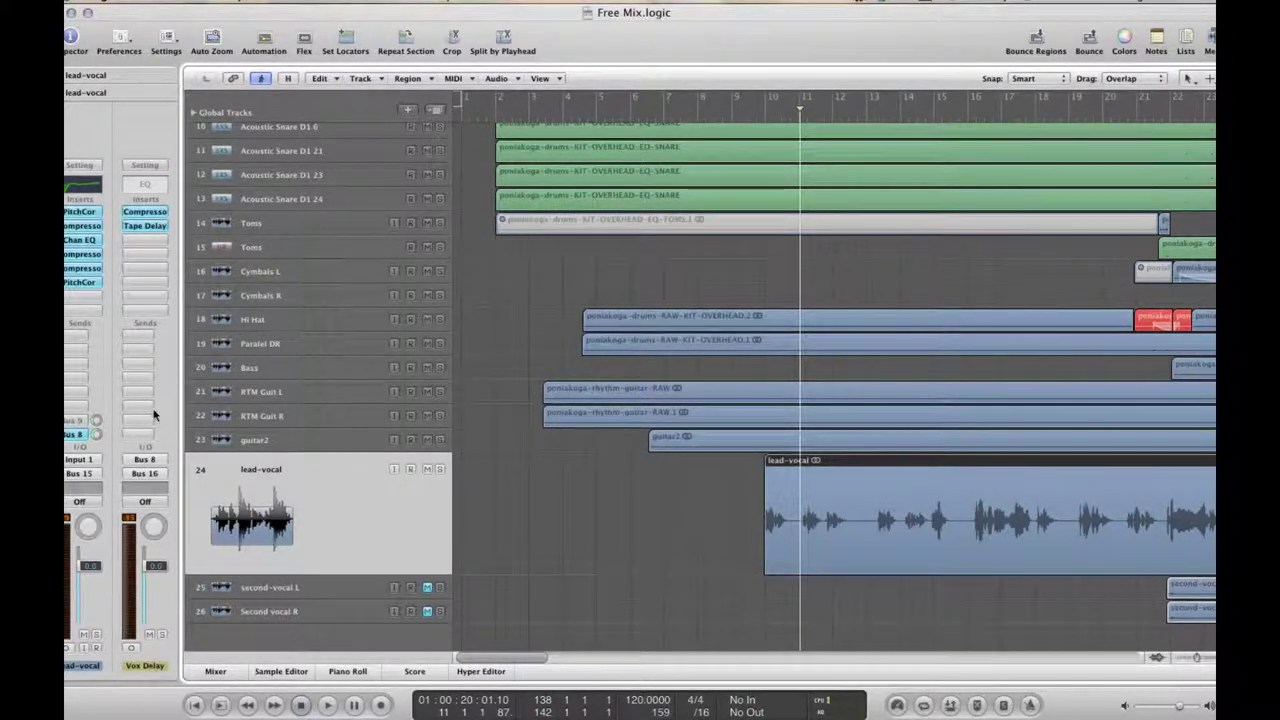
{"action": "left_click", "coordinate": [763, 114]}
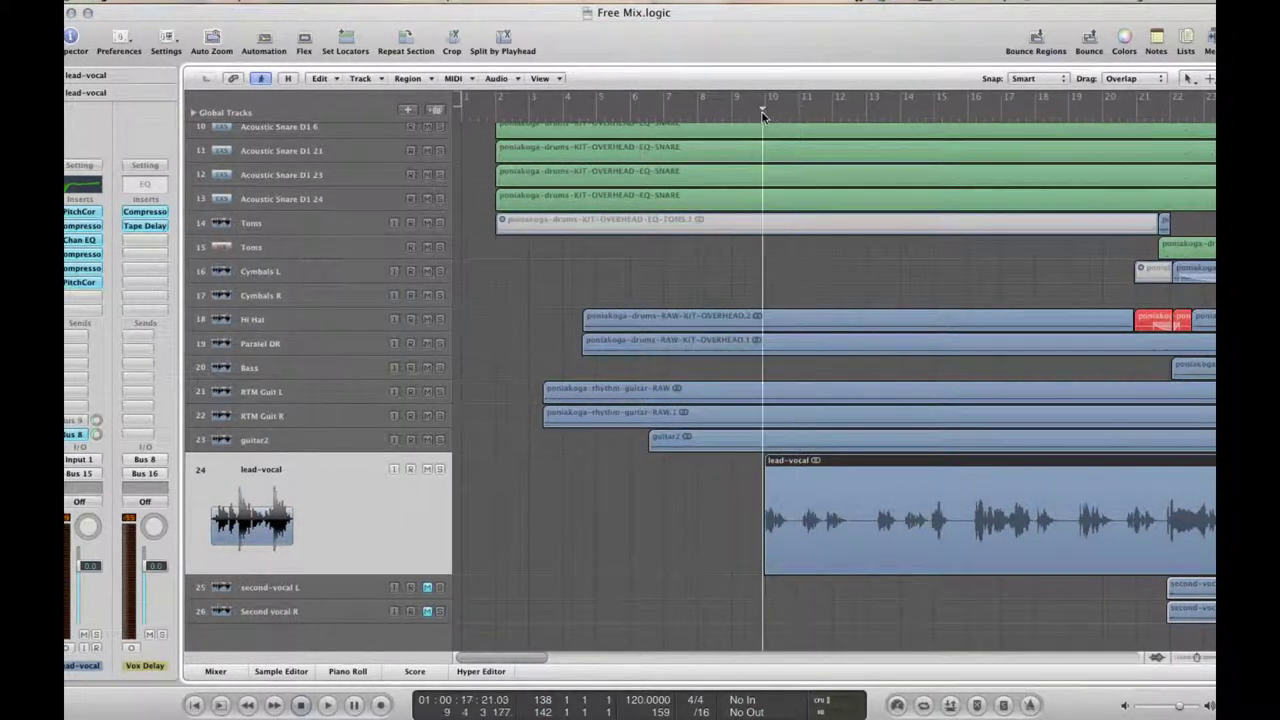
{"action": "key", "text": "space"}
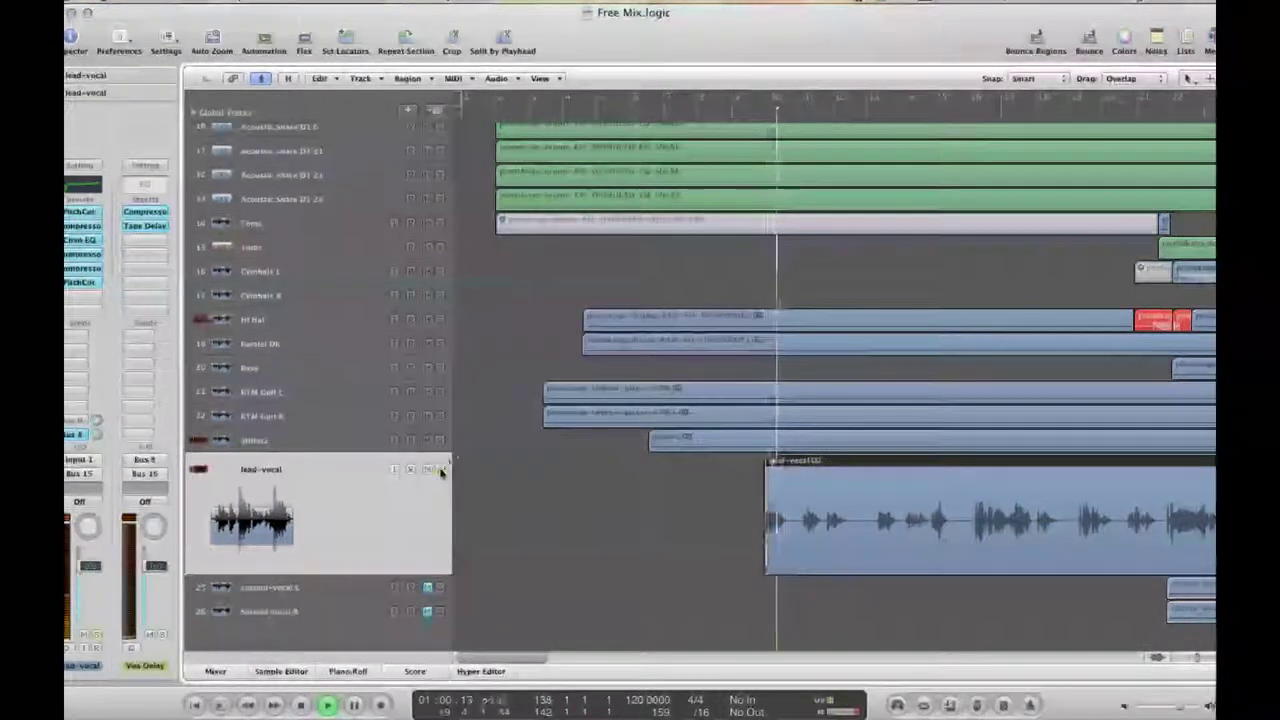
{"action": "left_click", "coordinate": [442, 470]}
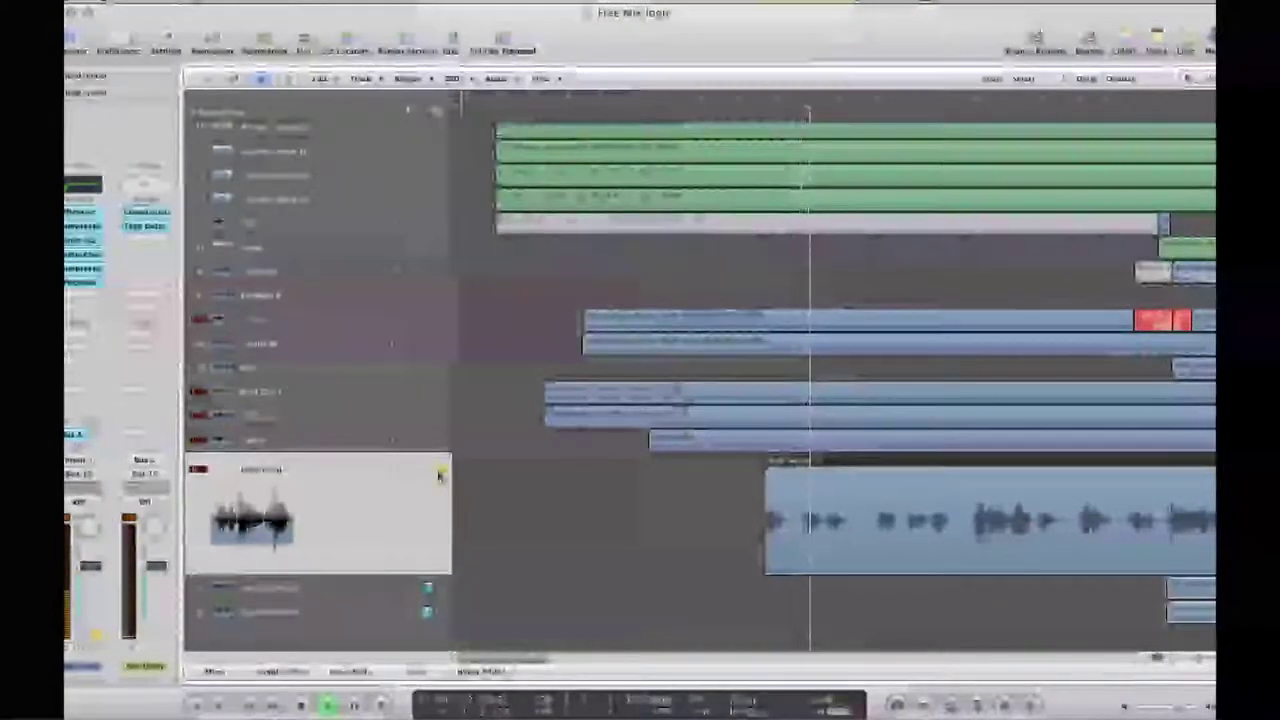
{"action": "left_click", "coordinate": [222, 673]}
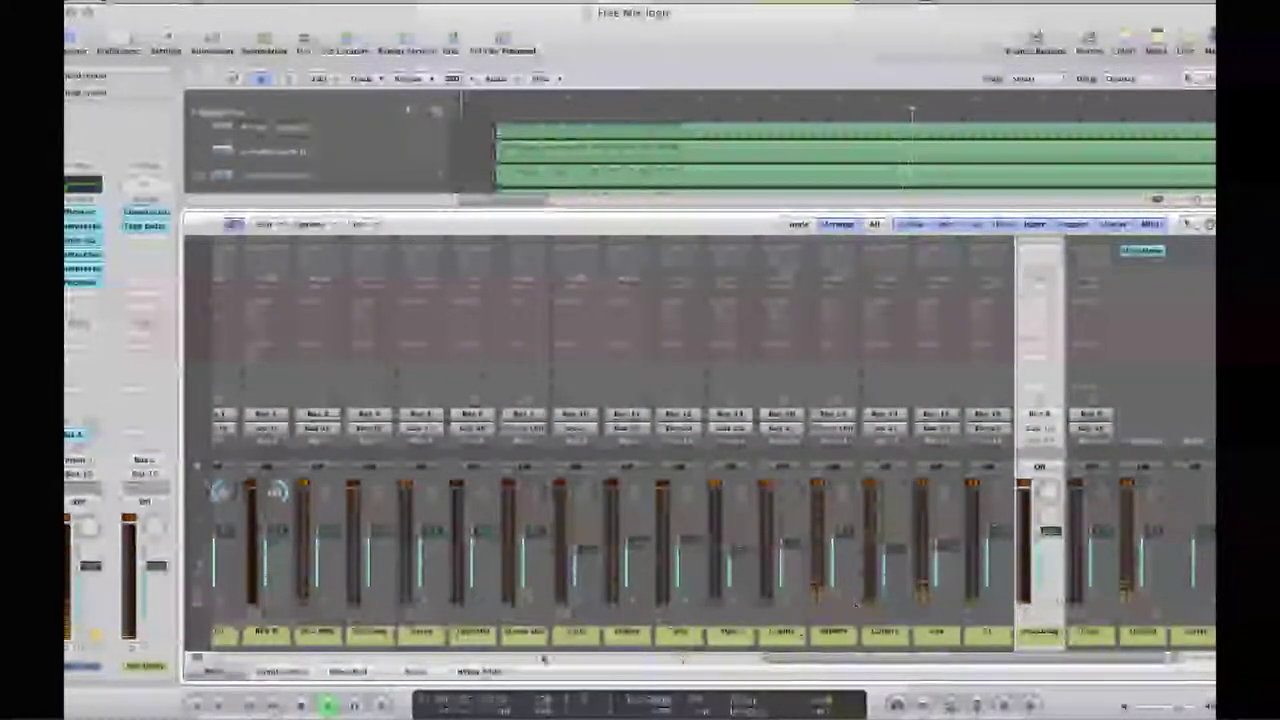
{"action": "left_click", "coordinate": [226, 674]}
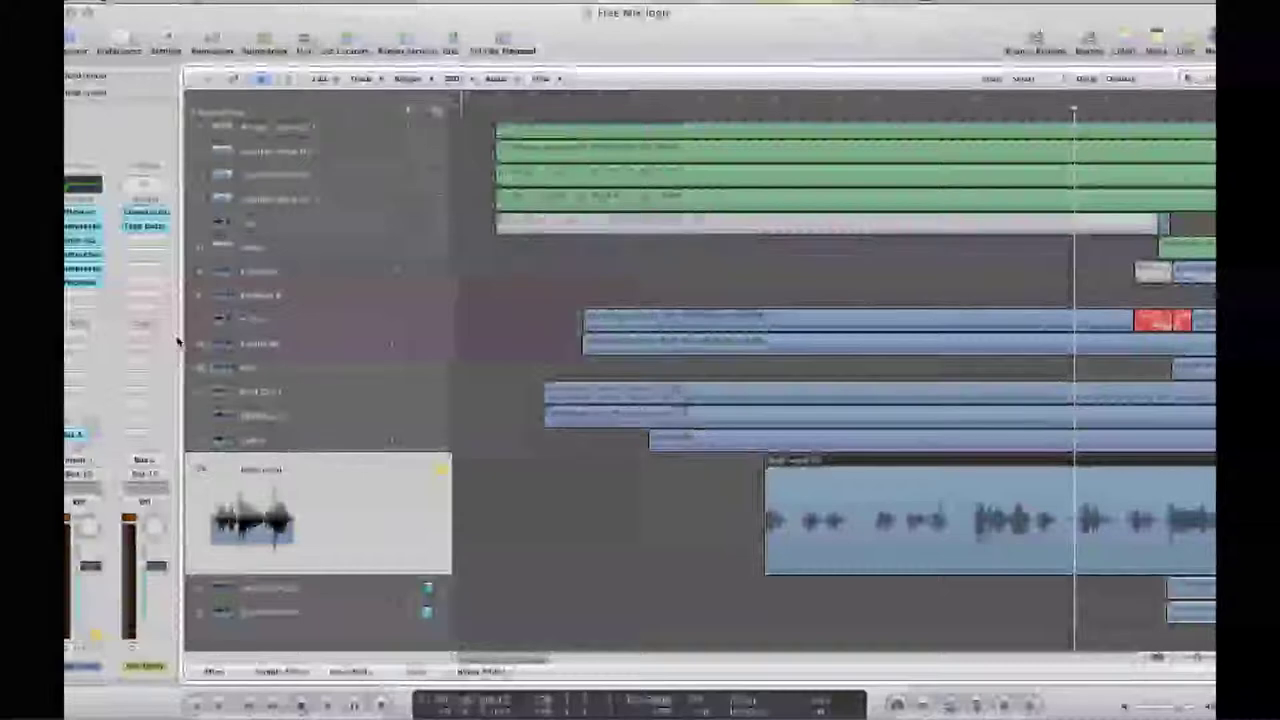
Open the Compressor on the Vox Delay aux and play the lead vocal to watch its gain reduction.
{"action": "left_click", "coordinate": [143, 213]}
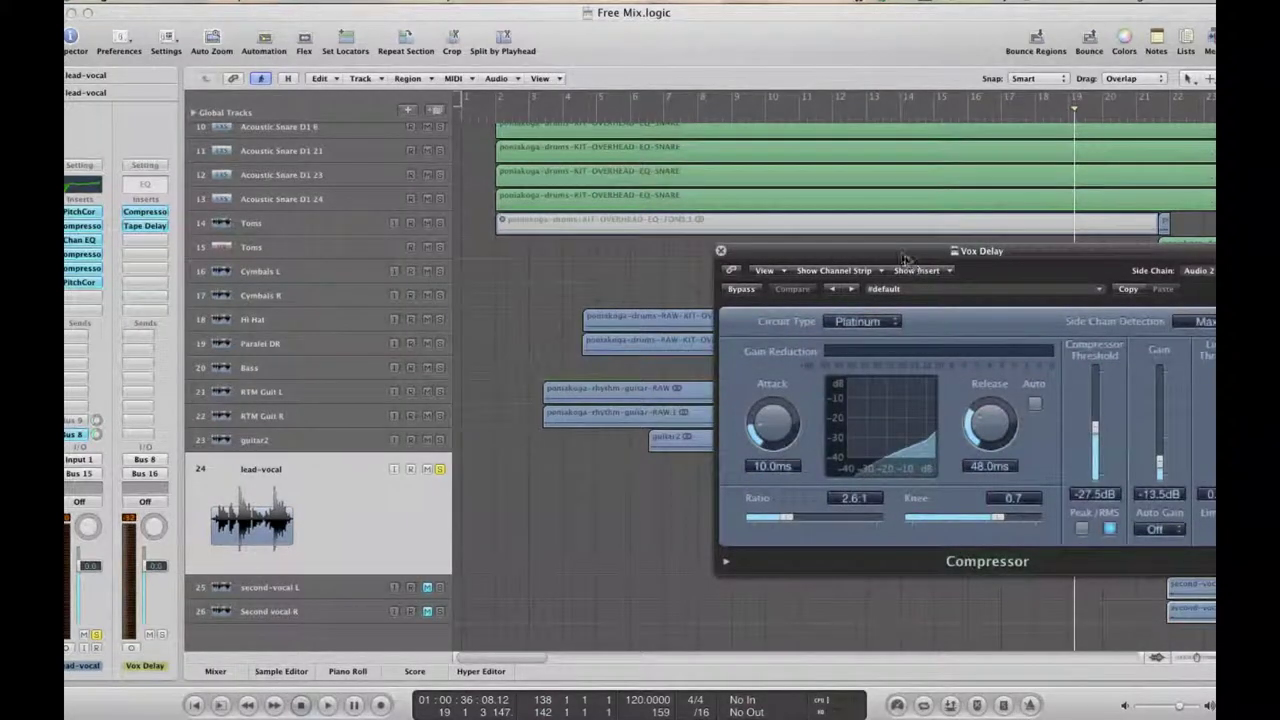
{"action": "left_click_drag", "start_coordinate": [903, 258], "coordinate": [483, 170]}
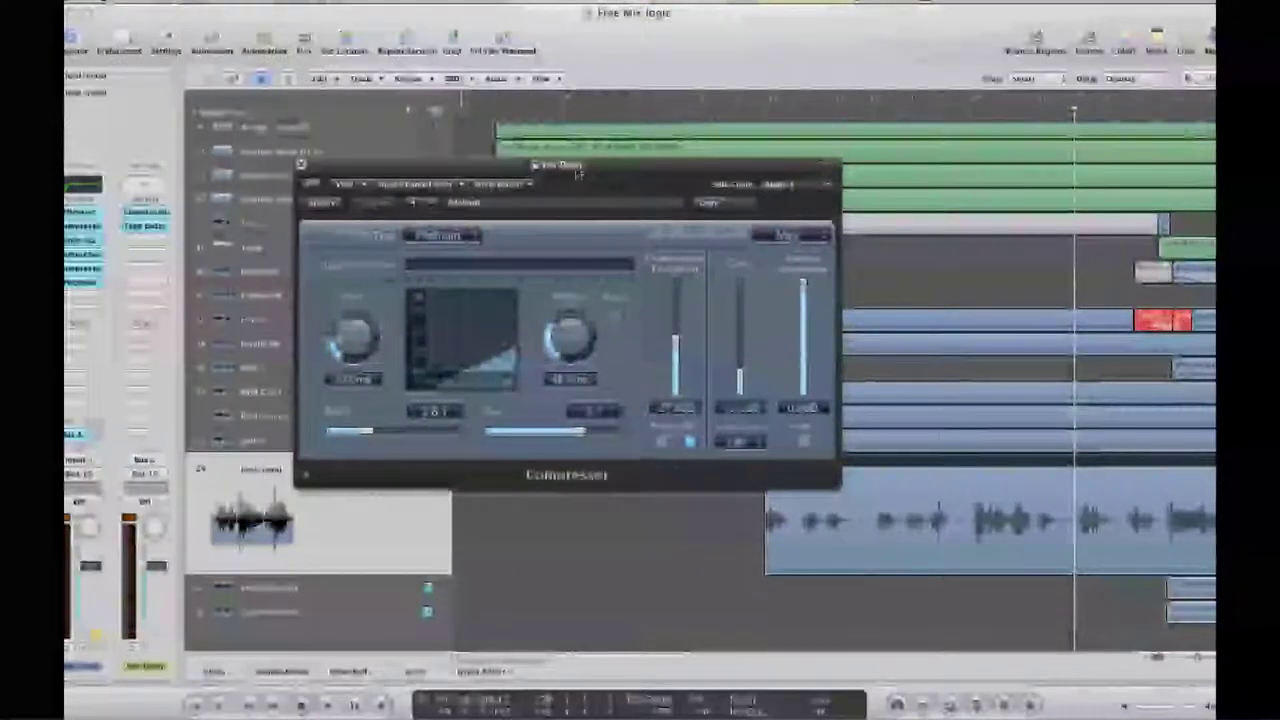
{"action": "left_click_drag", "start_coordinate": [577, 175], "coordinate": [592, 112]}
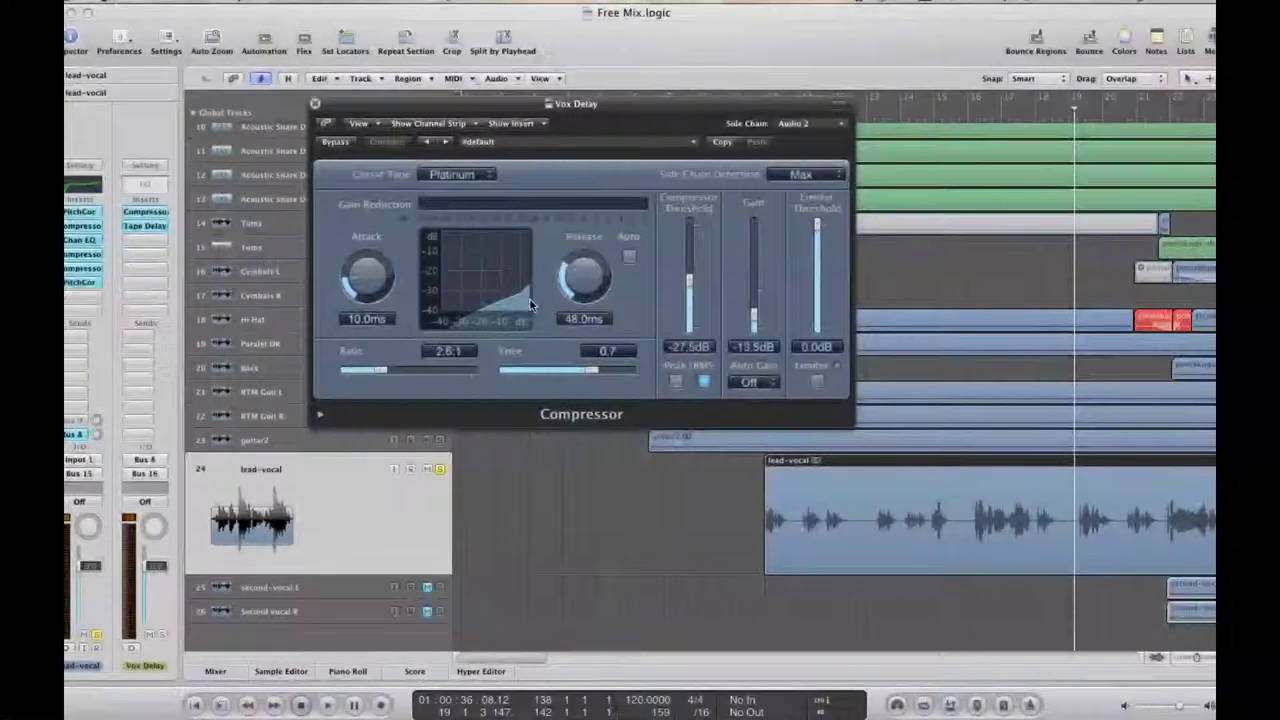
{"action": "key", "text": "space"}
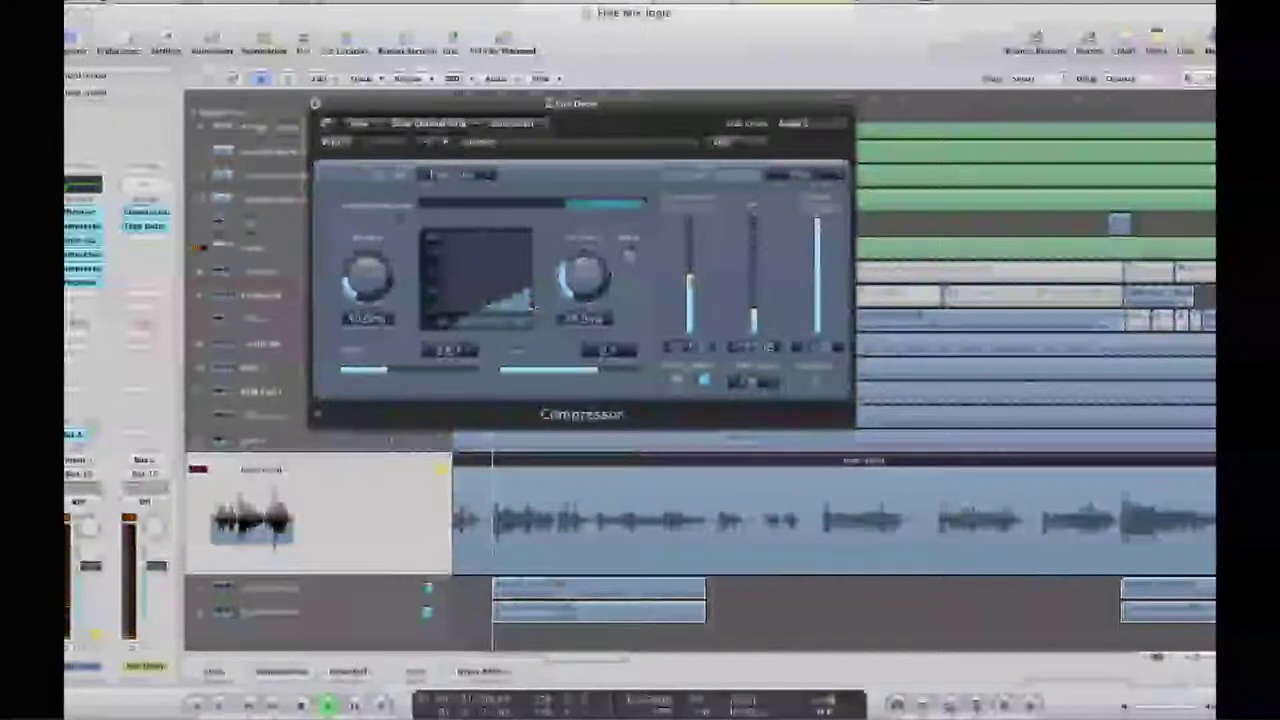
{"action": "key", "text": "space"}
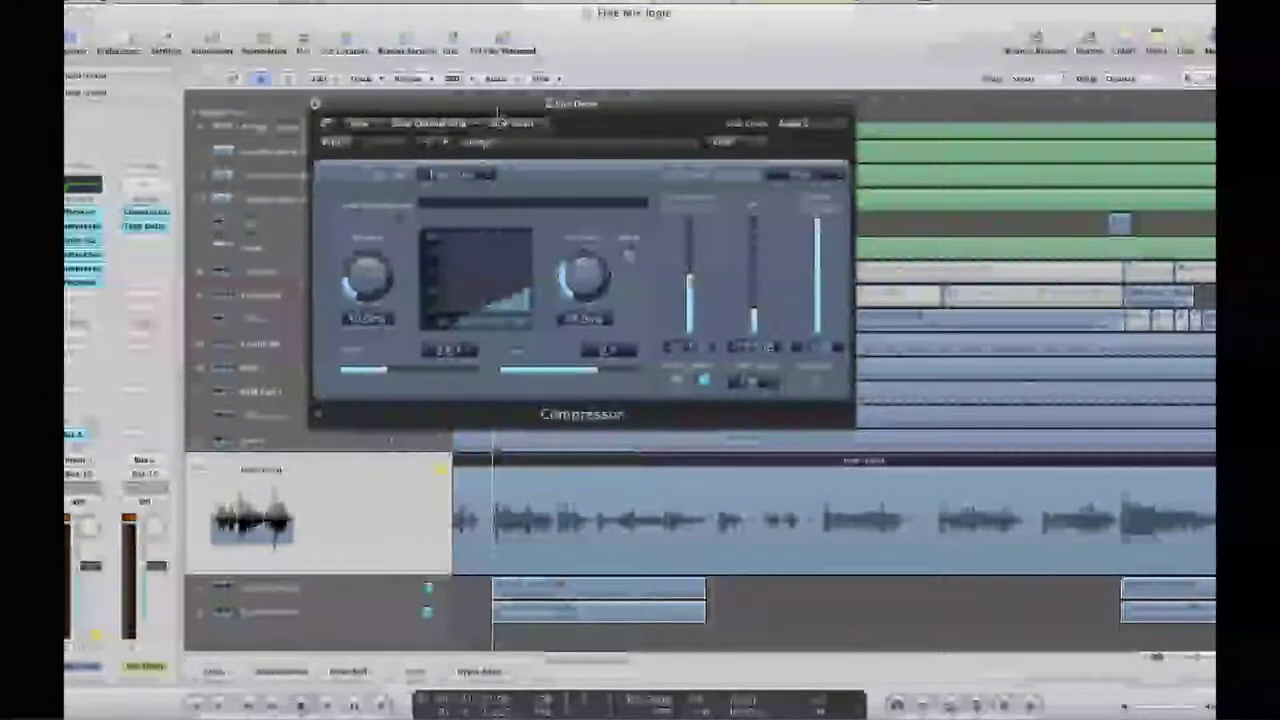
Examine the compressor's side-chain source list and its response during playback, and view the Vox Delay's Tape Delay settings.
{"action": "left_click_drag", "start_coordinate": [499, 111], "coordinate": [666, 145]}
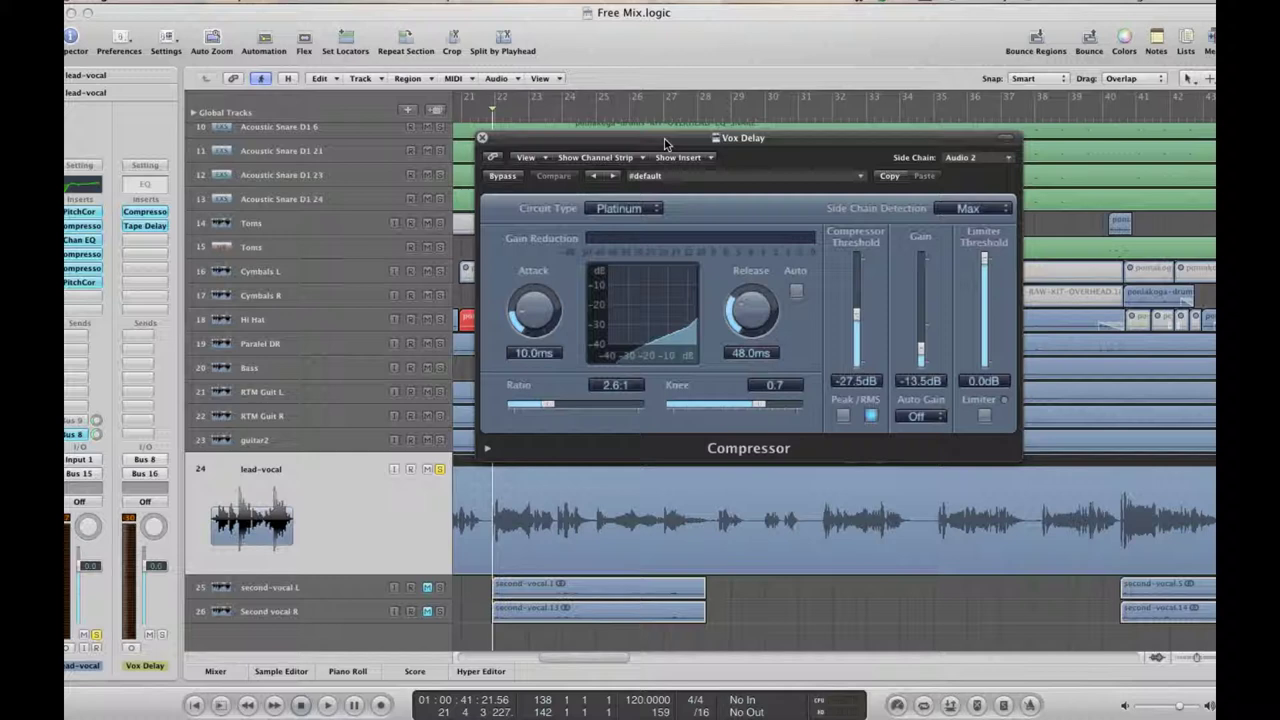
{"action": "left_click", "coordinate": [976, 158]}
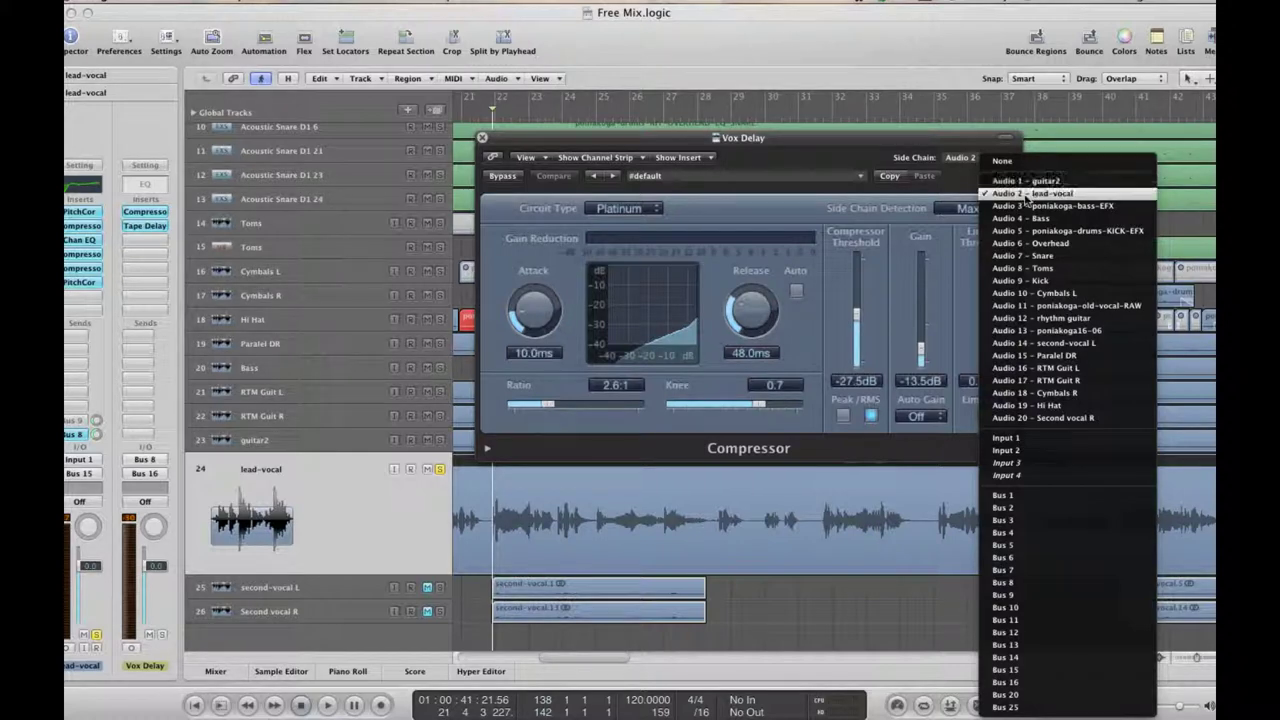
{"action": "left_click", "coordinate": [903, 145]}
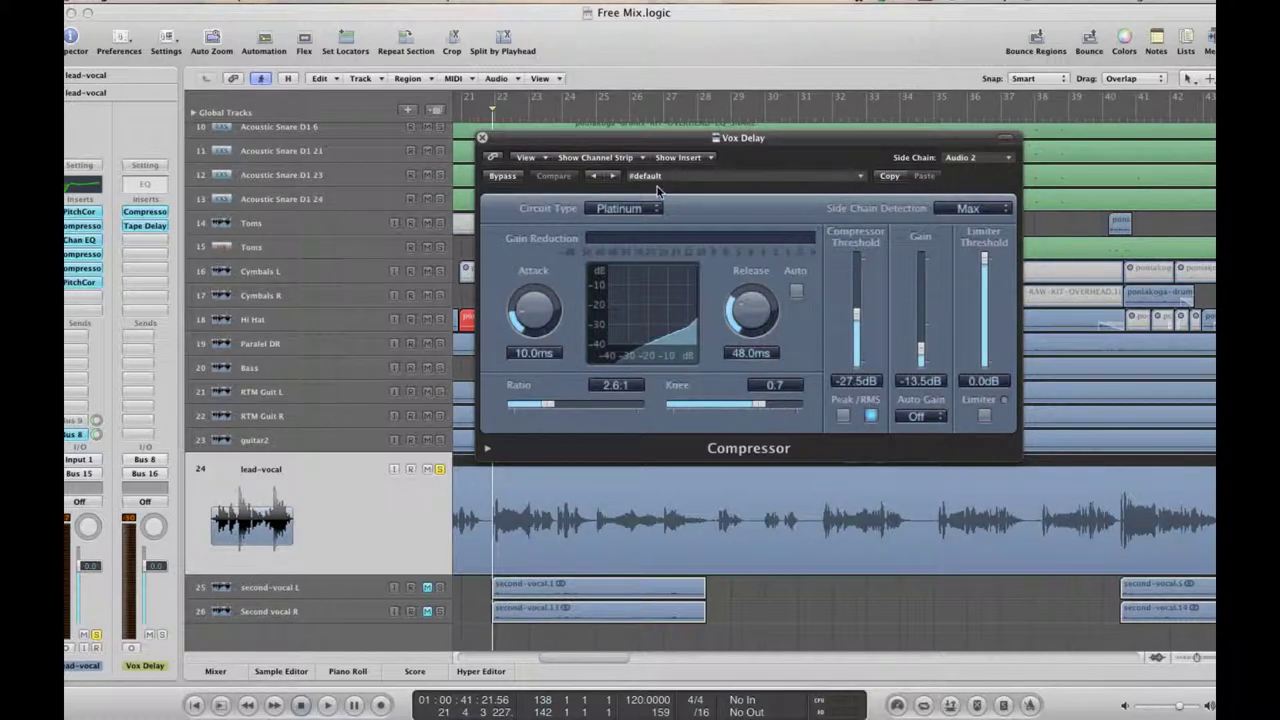
{"action": "left_click_drag", "start_coordinate": [538, 141], "coordinate": [586, 123]}
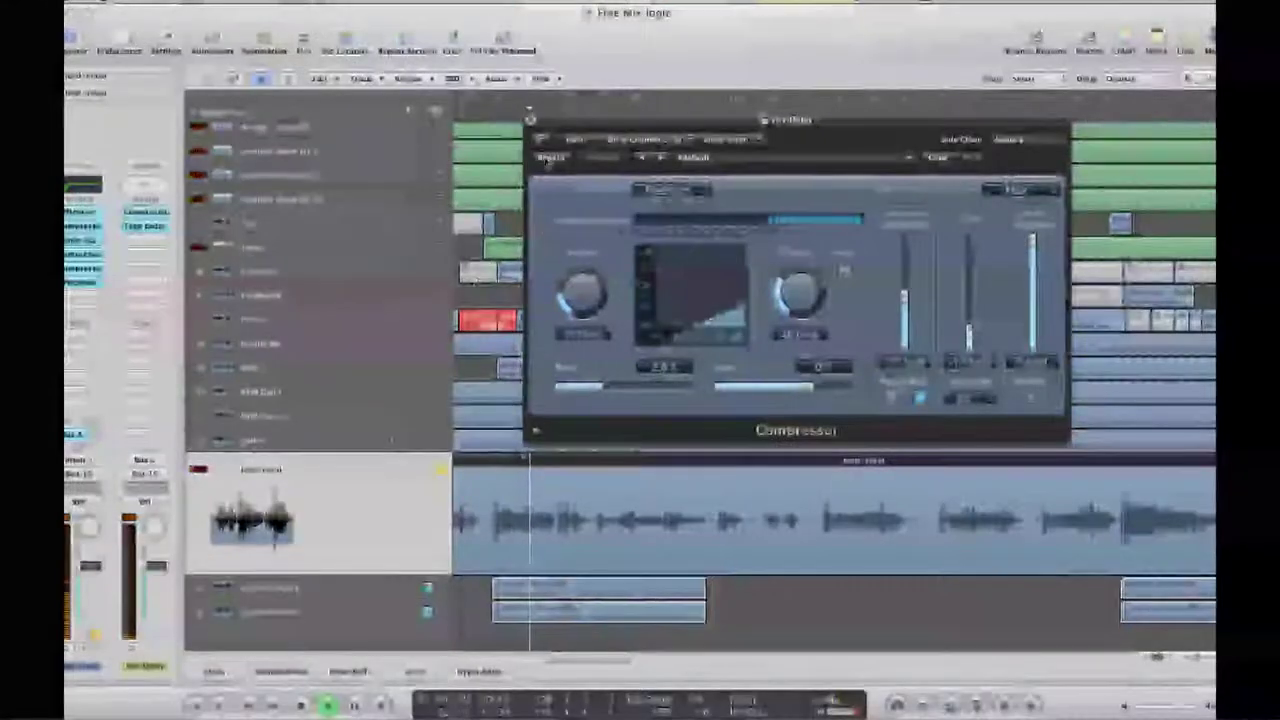
{"action": "left_click", "coordinate": [144, 226]}
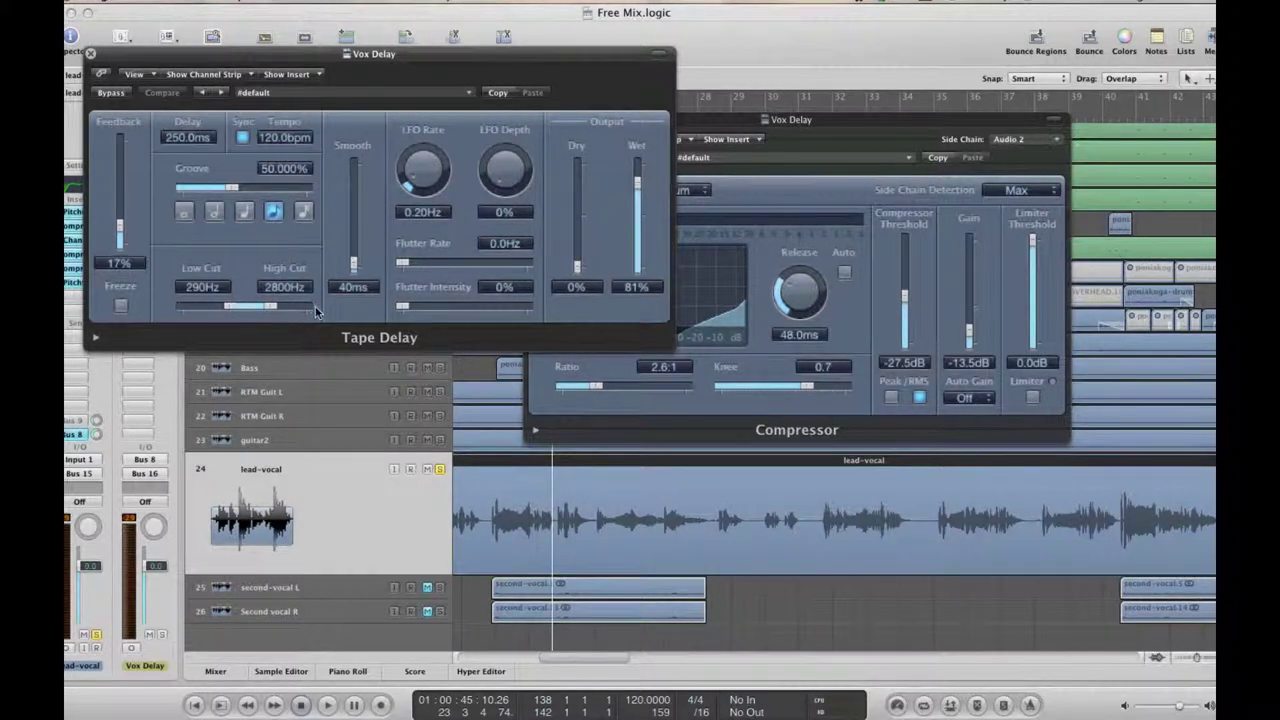
{"action": "left_click", "coordinate": [91, 55]}
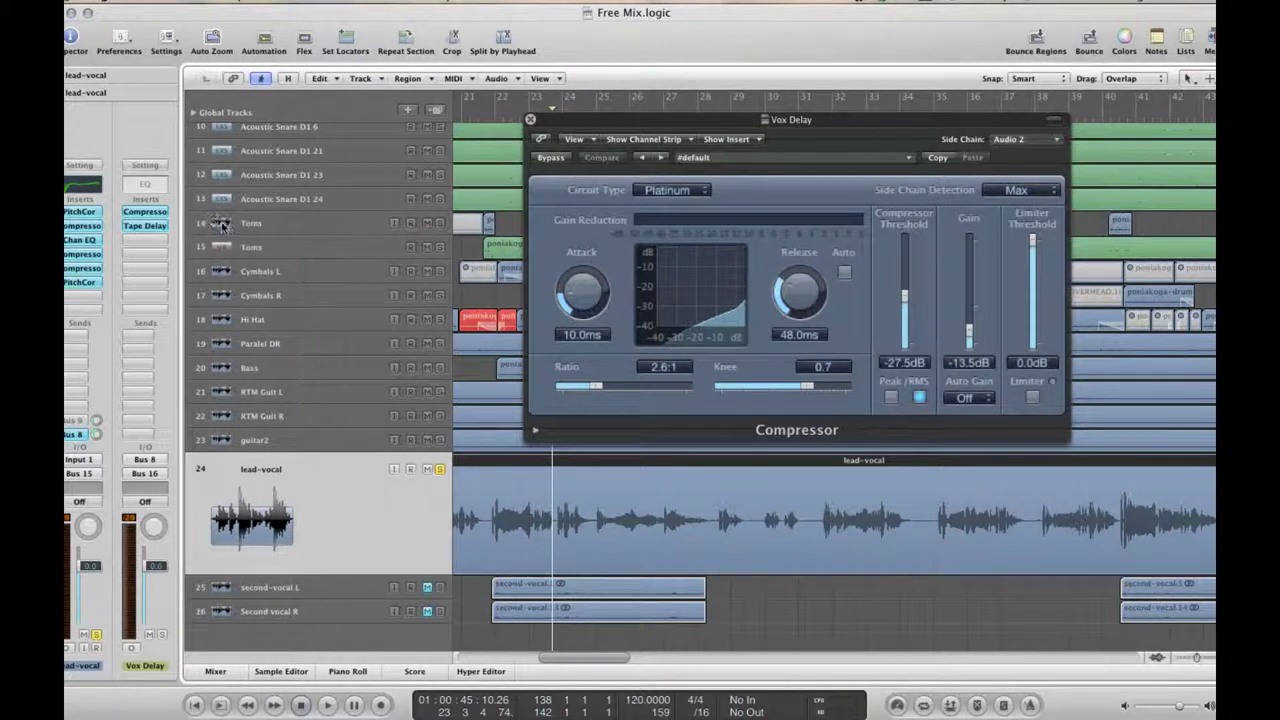
Set a cycle over bars 21 to 27 and compare the vocal delay with its compressor bypassed and active.
{"action": "left_click_drag", "start_coordinate": [467, 100], "coordinate": [666, 100]}
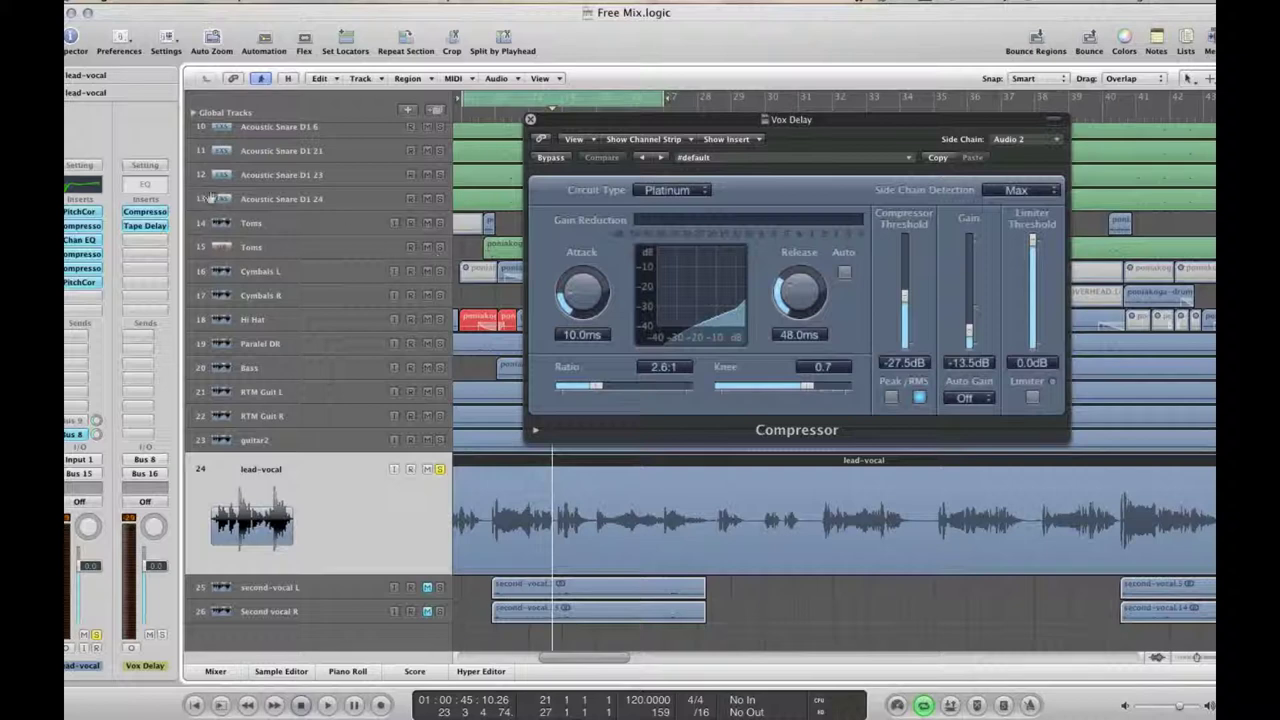
{"action": "left_click", "coordinate": [145, 213], "text": "alt"}
{"action": "key", "text": "space"}
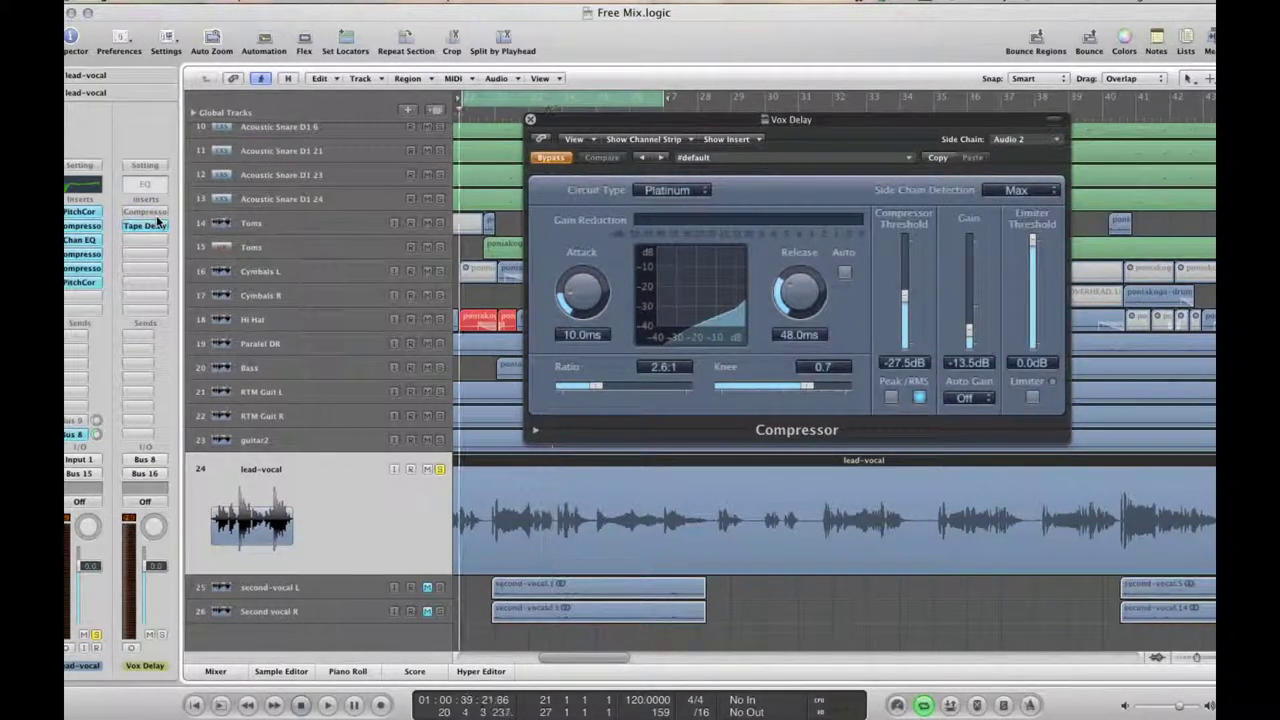
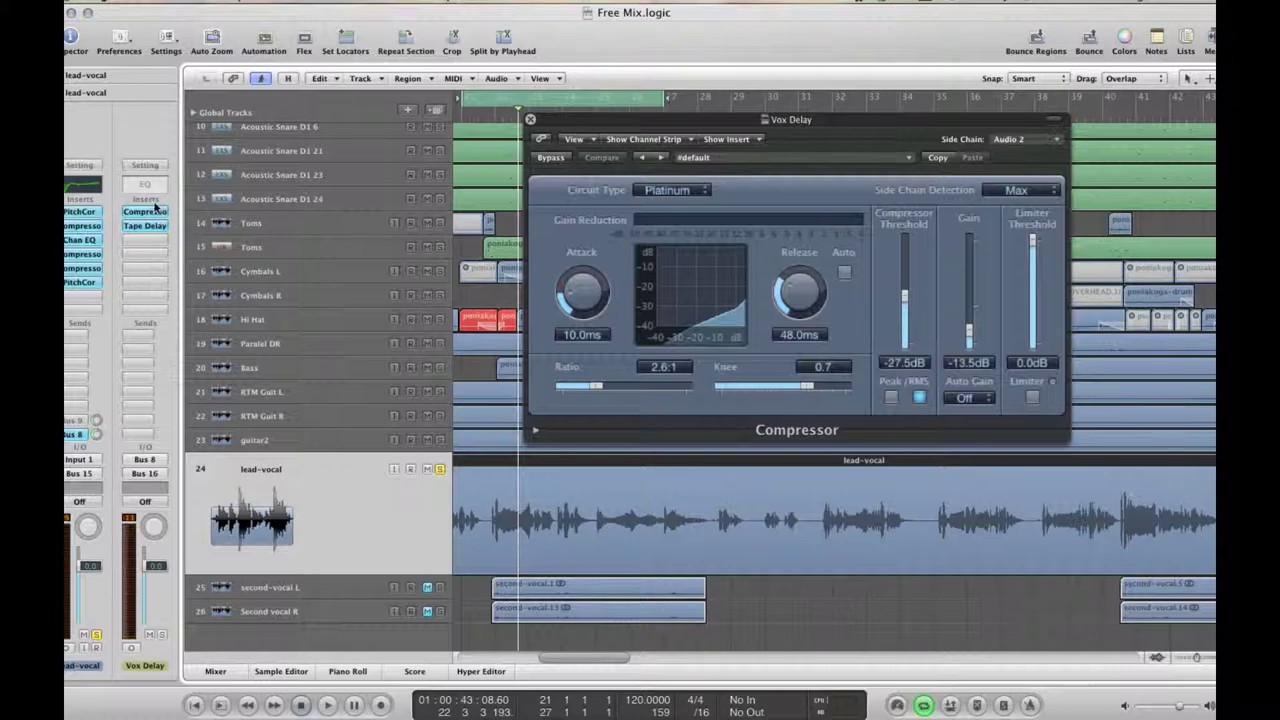
{"action": "left_click", "coordinate": [144, 213], "text": "alt"}
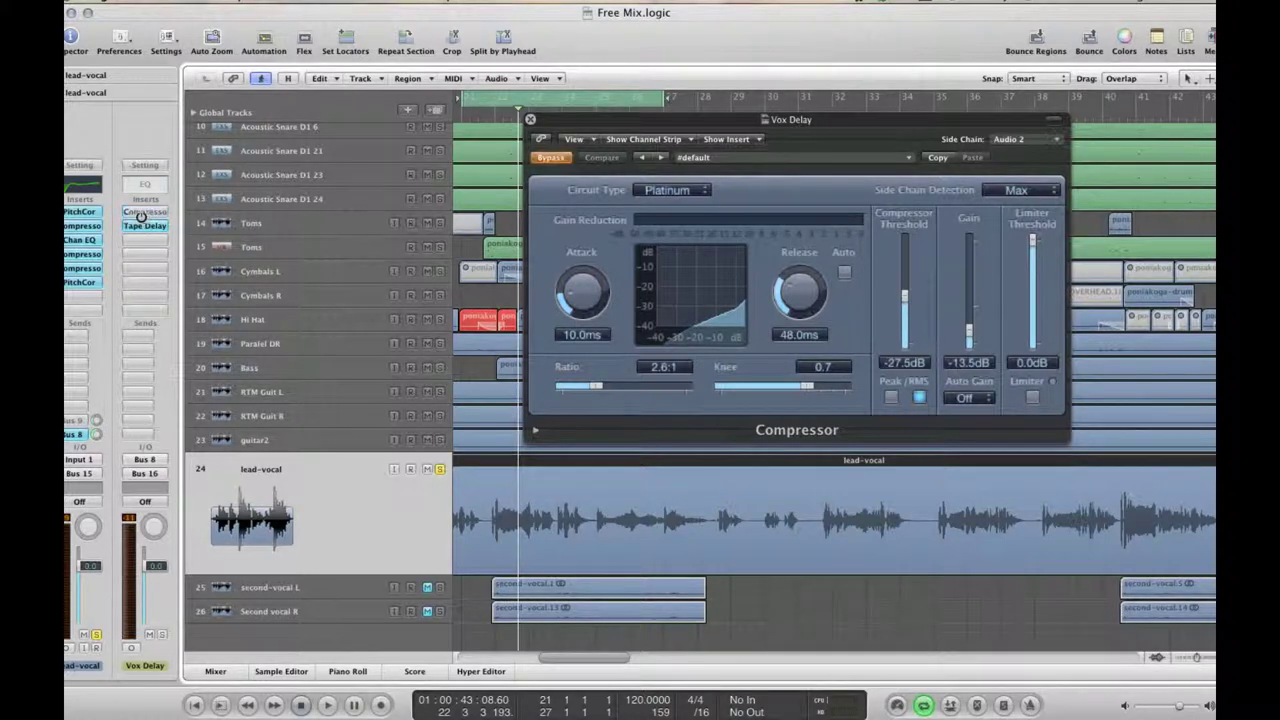
{"action": "left_click", "coordinate": [97, 435]}
{"action": "key", "text": "space"}
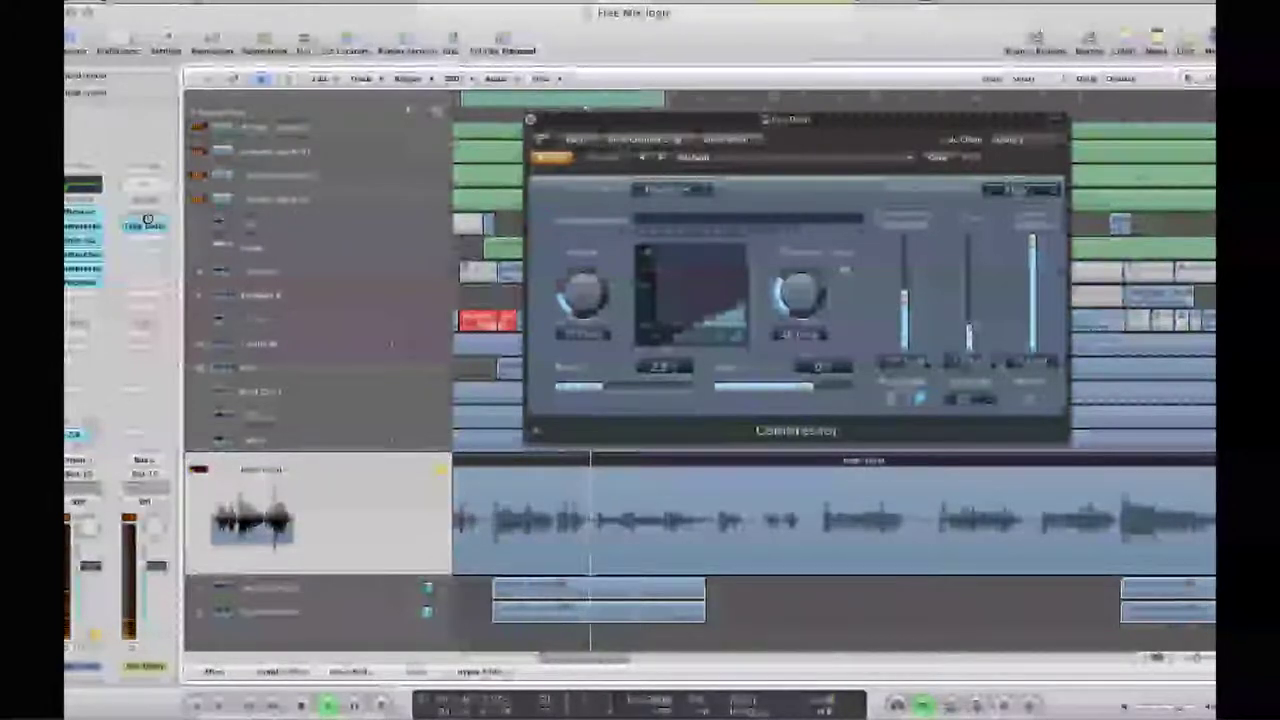
{"action": "left_click", "coordinate": [148, 216], "text": "alt"}
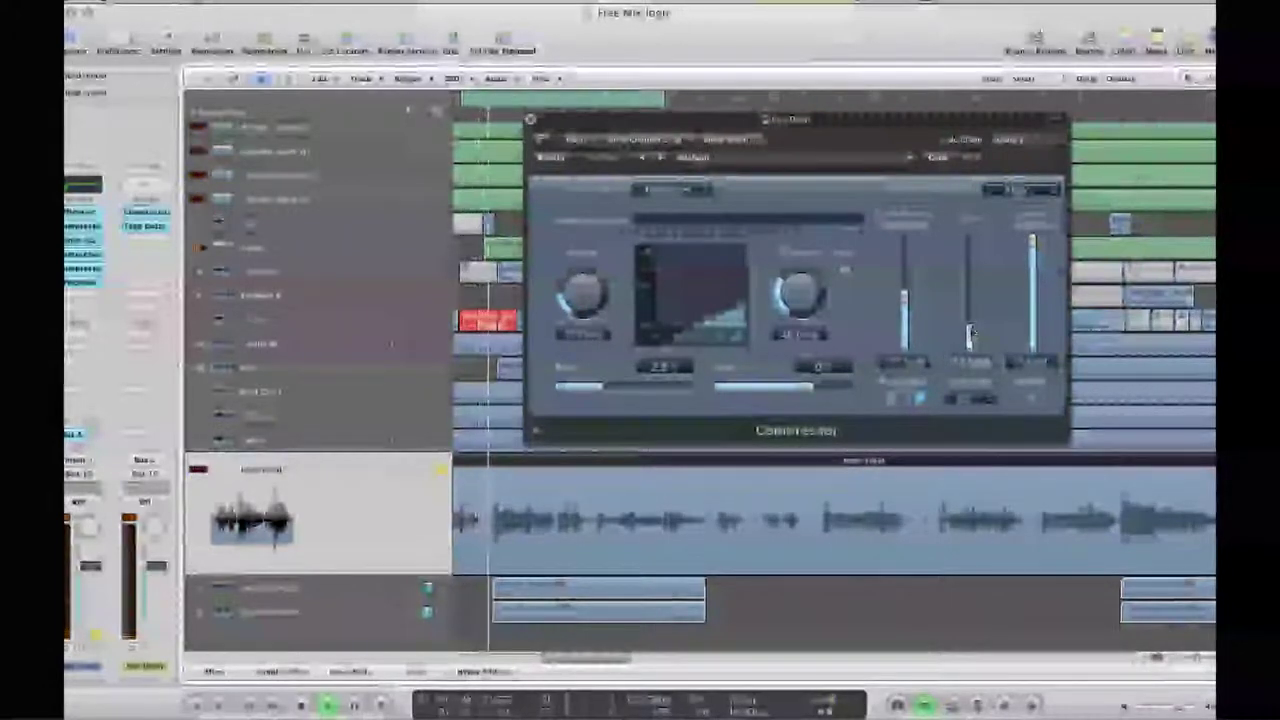
Raise the Vox Delay compressor's gain slightly, stop playback, and close the compressor.
{"action": "left_click_drag", "start_coordinate": [969, 332], "coordinate": [970, 323]}
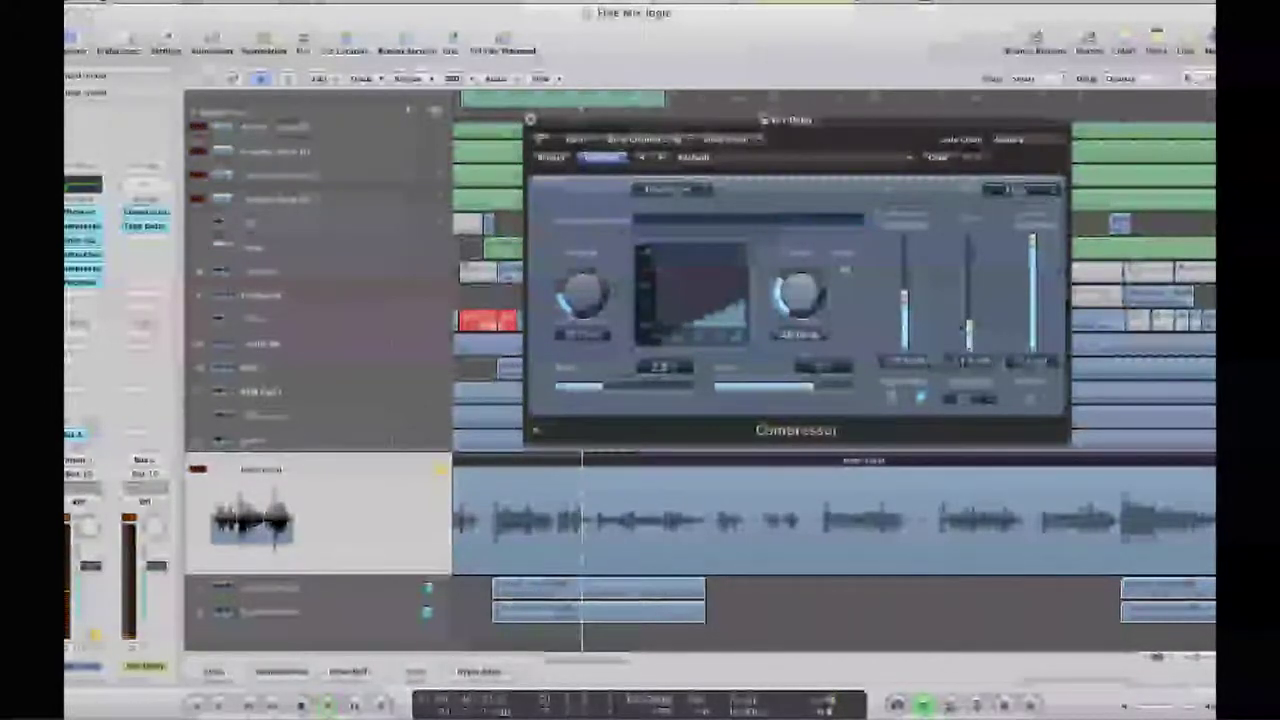
{"action": "key", "text": "space"}
{"action": "left_click", "coordinate": [531, 119]}
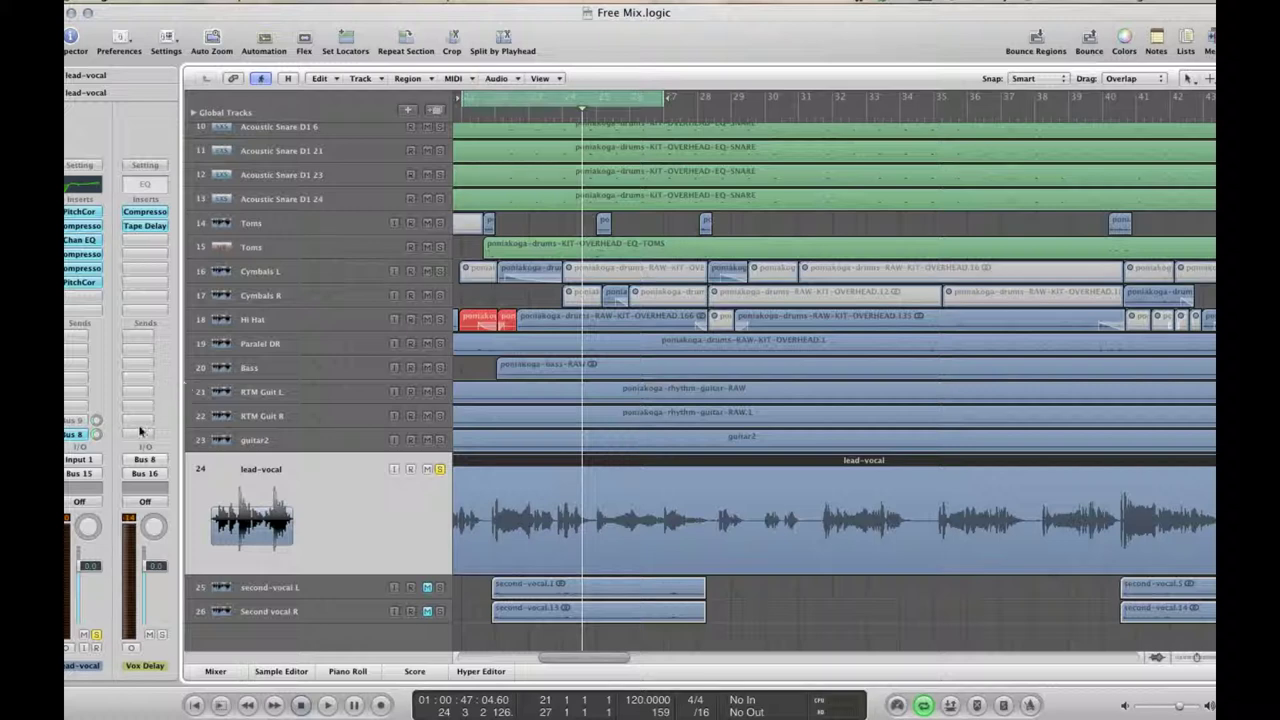
Activate the lead vocal's Bus 9 send to the Plate aux, open its Space Designer, and play the cycle.
{"action": "left_click", "coordinate": [71, 423]}
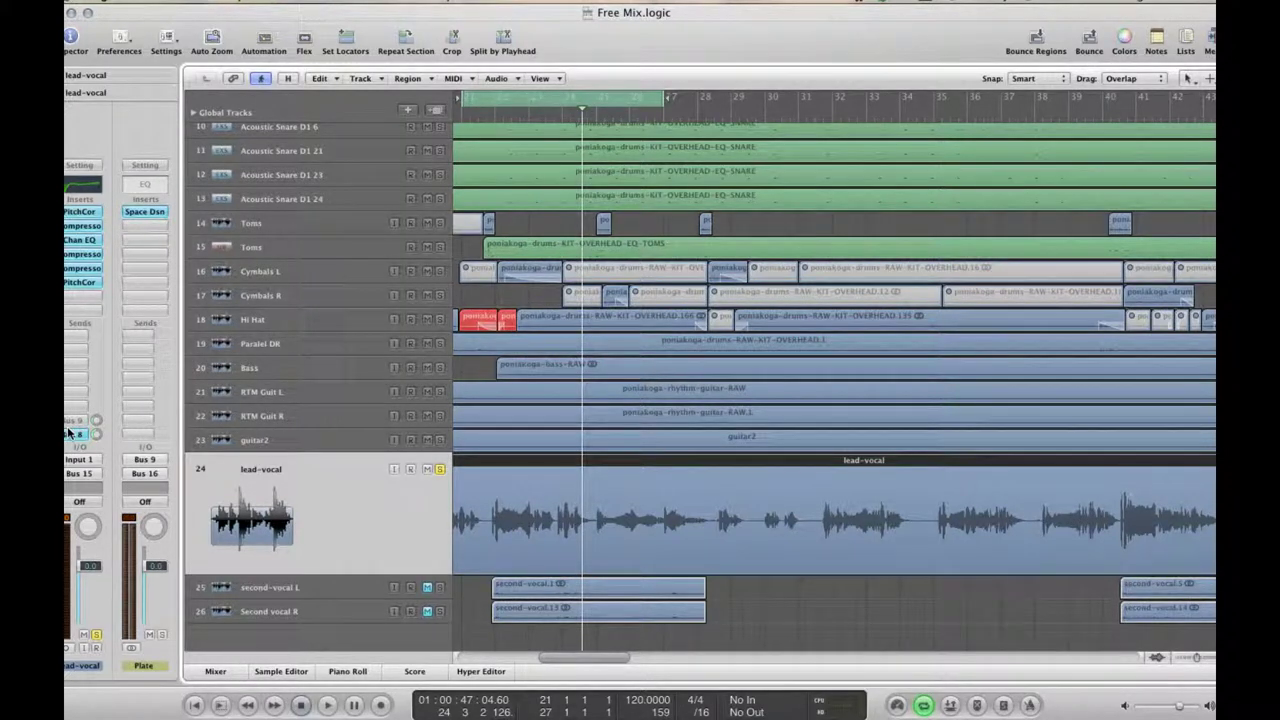
{"action": "left_click", "coordinate": [146, 211]}
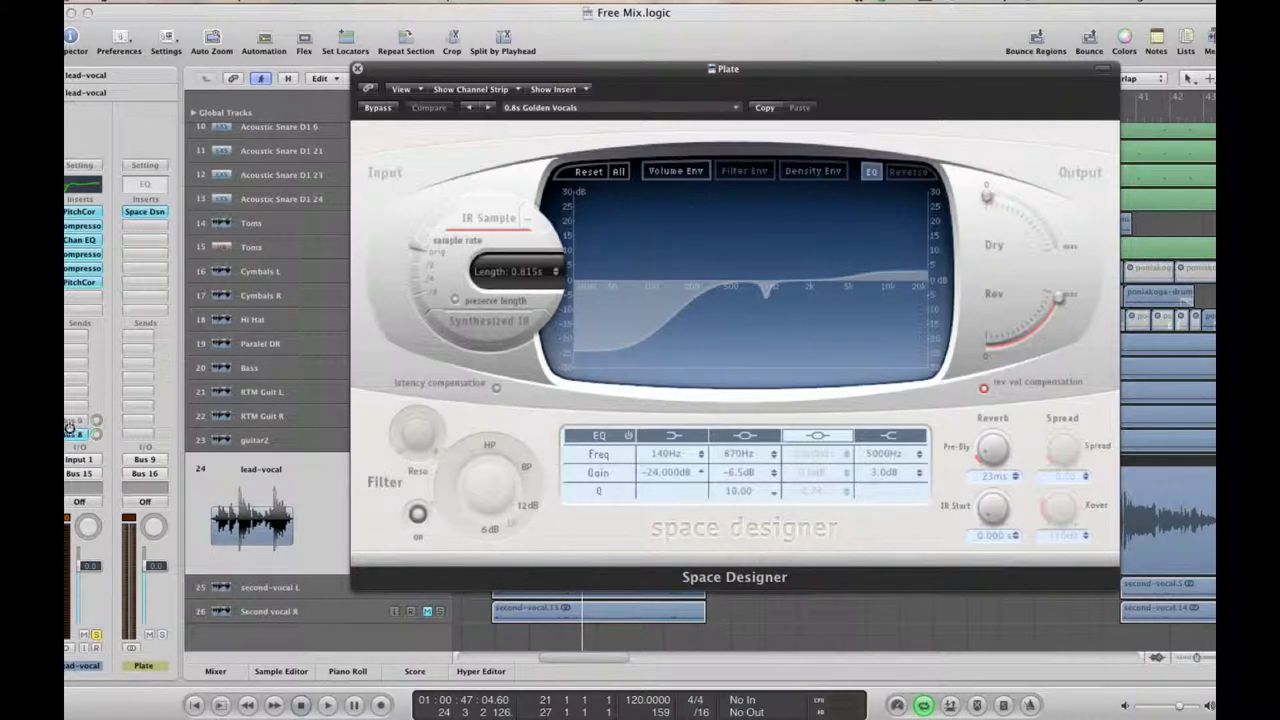
{"action": "key", "text": "space"}
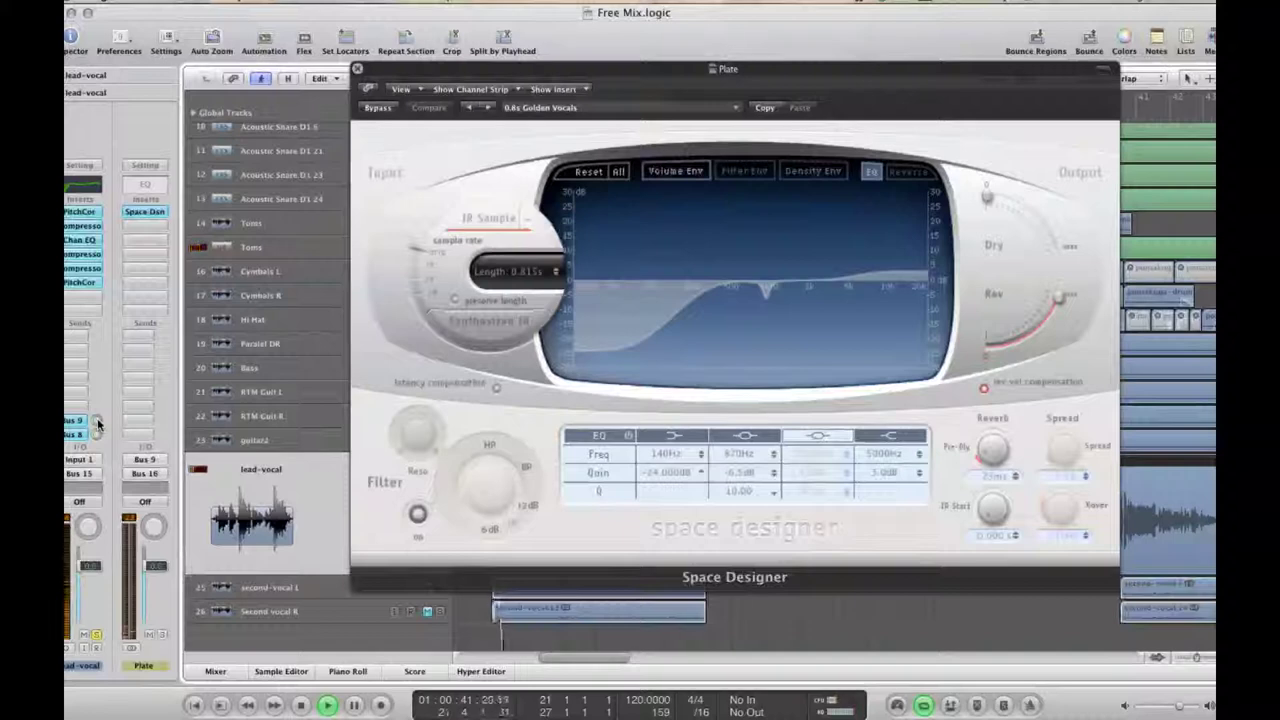
Compare the lead vocal with the Plate's Space Designer reverb bypassed and active during playback.
{"action": "left_click", "coordinate": [376, 107]}
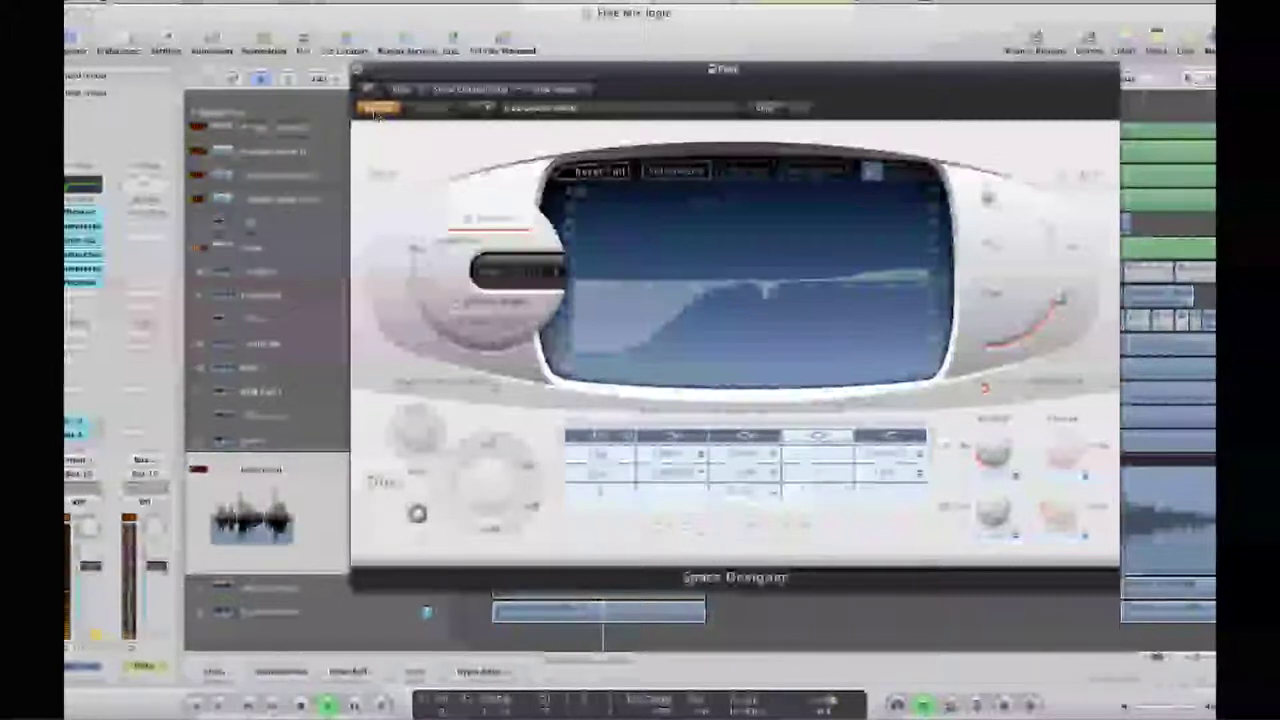
{"action": "left_click", "coordinate": [376, 107]}
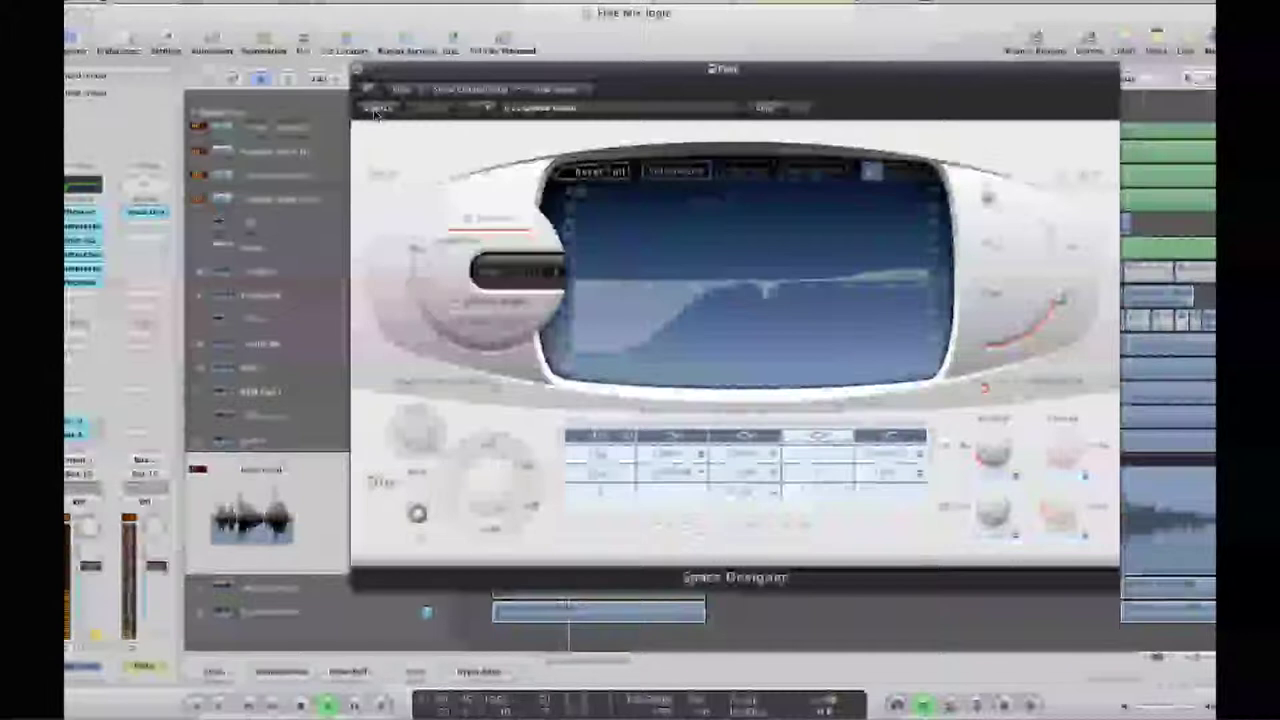
{"action": "left_click", "coordinate": [376, 108]}
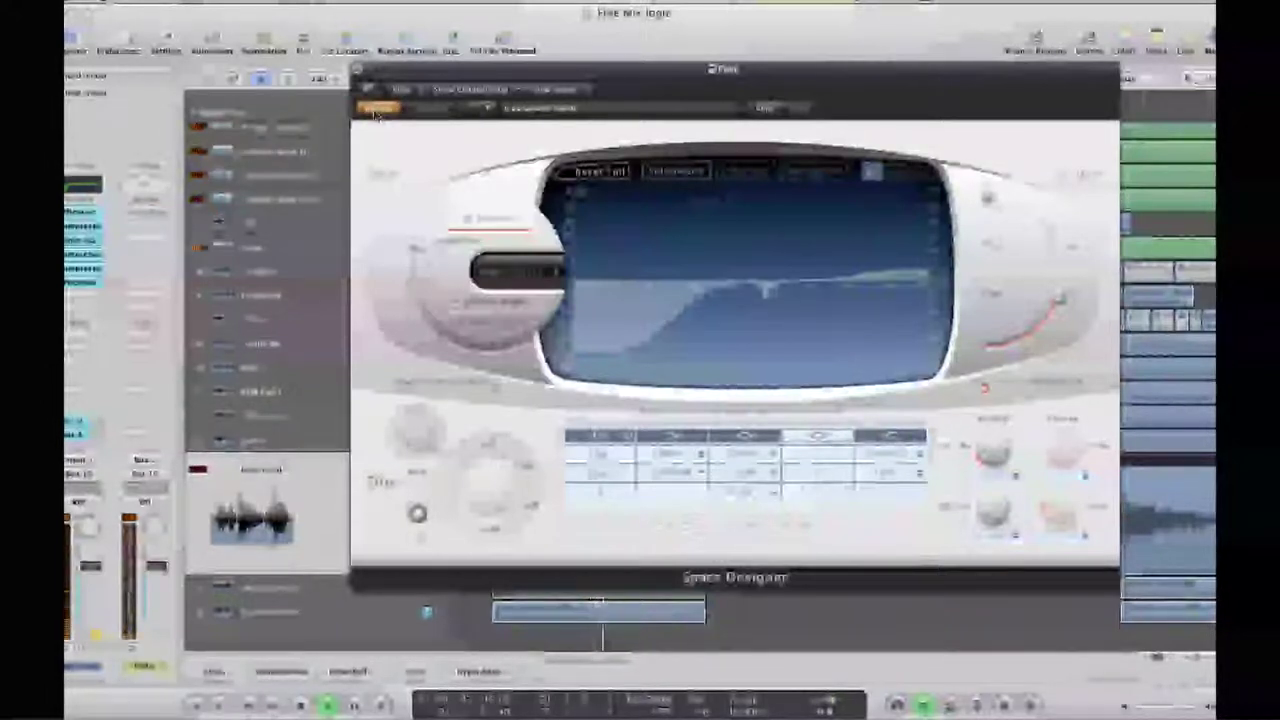
{"action": "left_click", "coordinate": [376, 108]}
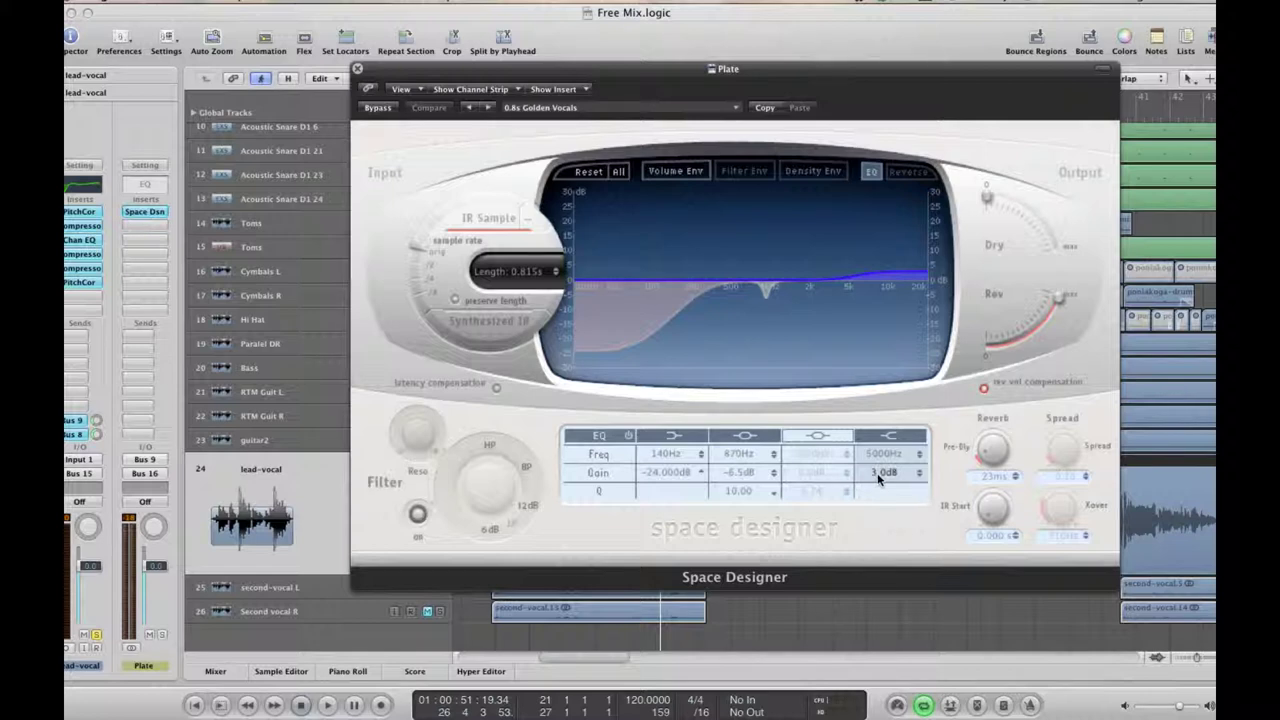
Compare the Plate reverb with Space Designer's 5000 Hz high-shelf EQ band off and on during playback, finish with it on, and close Space Designer.
{"action": "key", "text": "space"}
{"action": "left_click", "coordinate": [889, 437]}
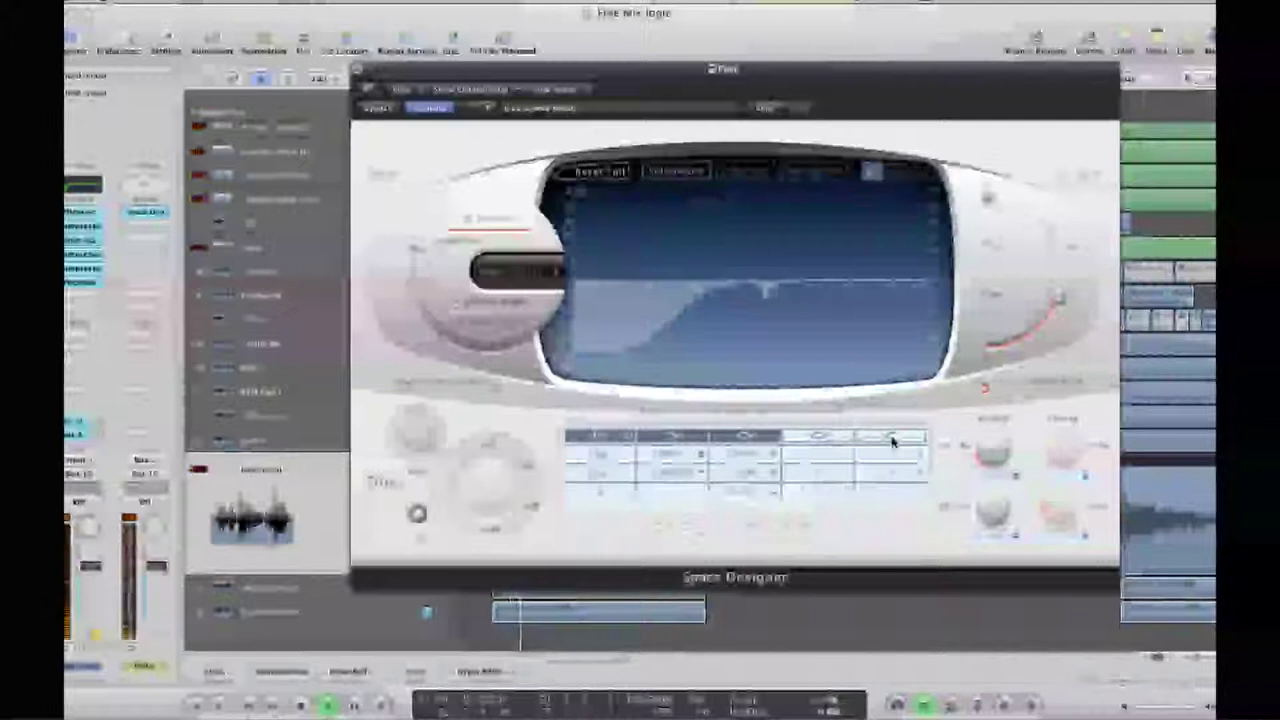
{"action": "left_click", "coordinate": [893, 442]}
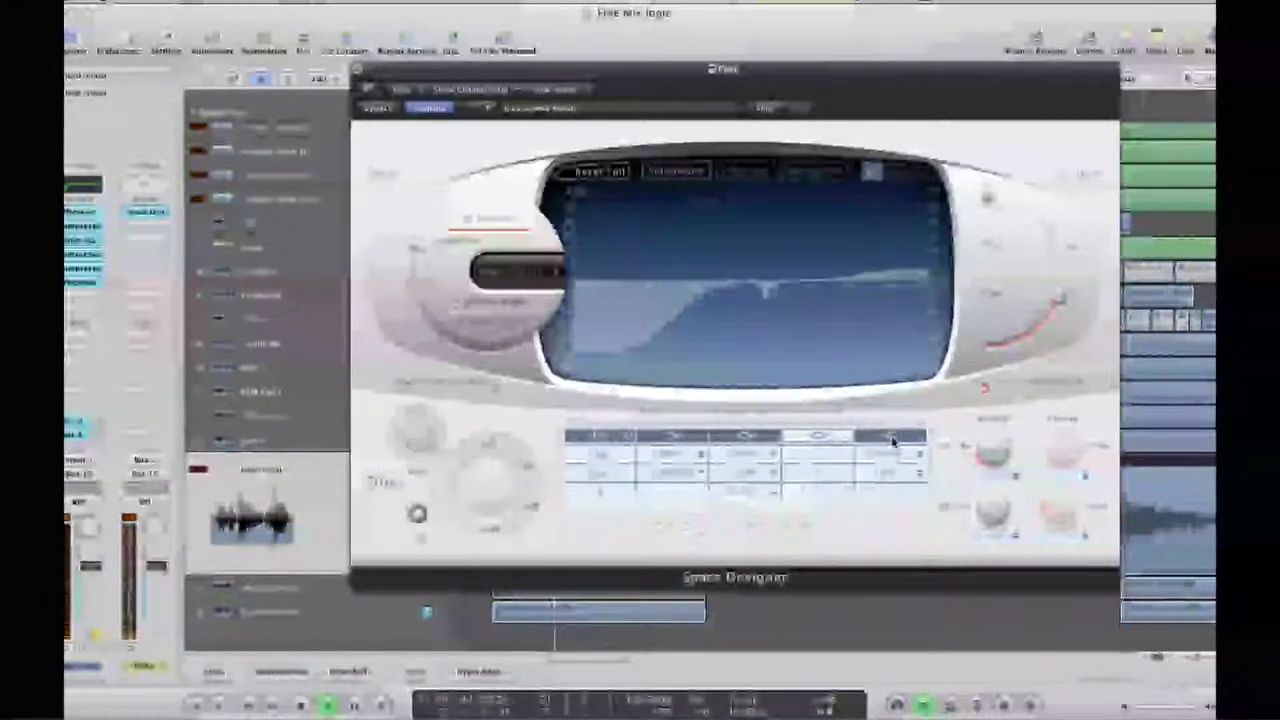
{"action": "left_click", "coordinate": [893, 441]}
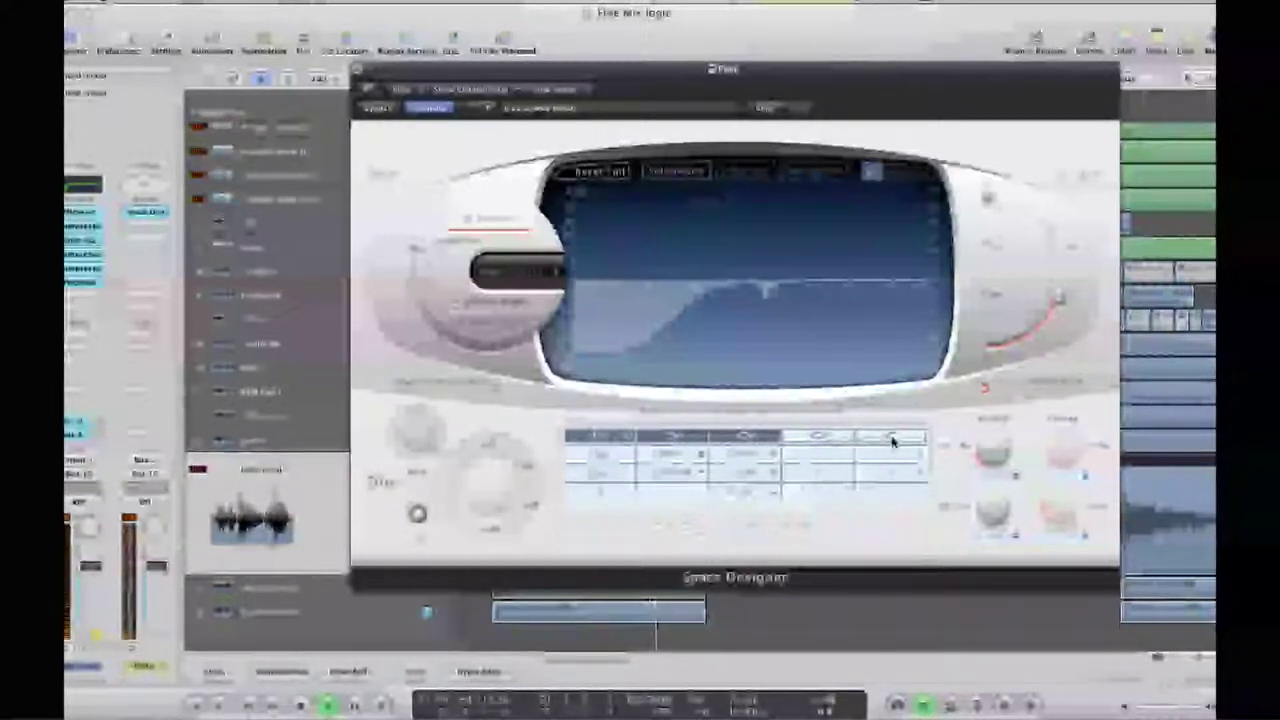
{"action": "left_click", "coordinate": [893, 439]}
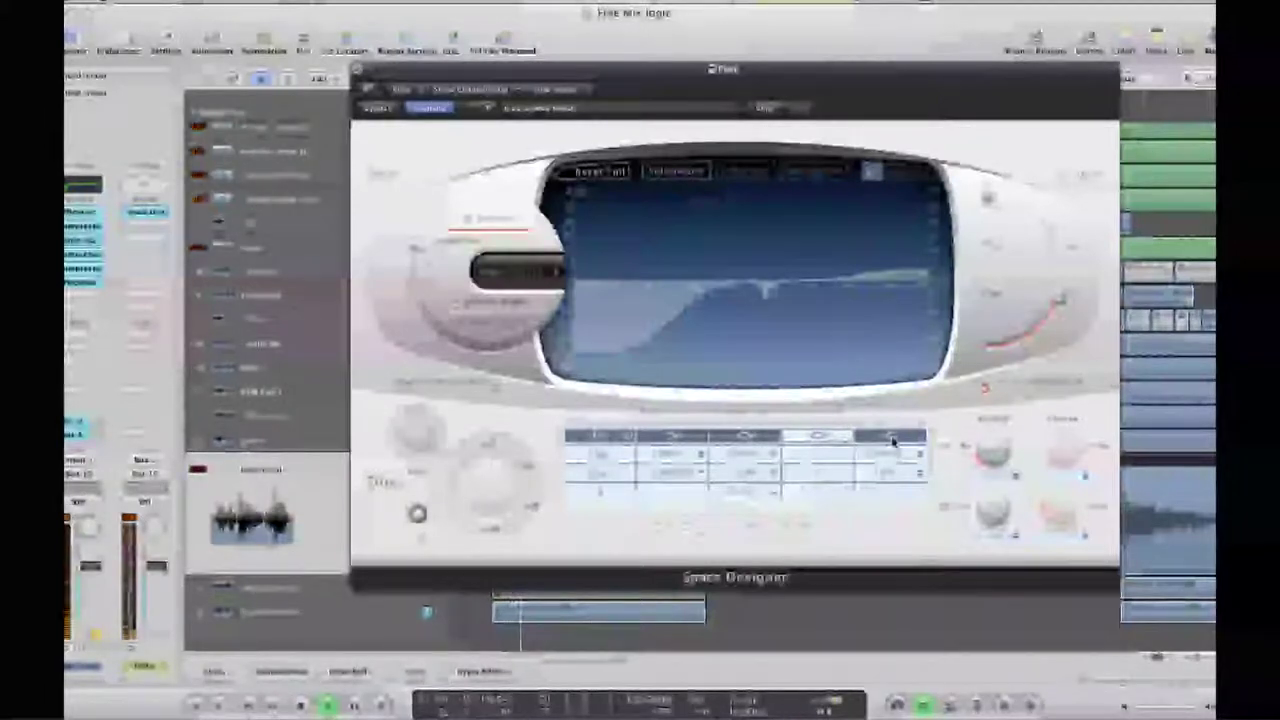
{"action": "left_click", "coordinate": [893, 439]}
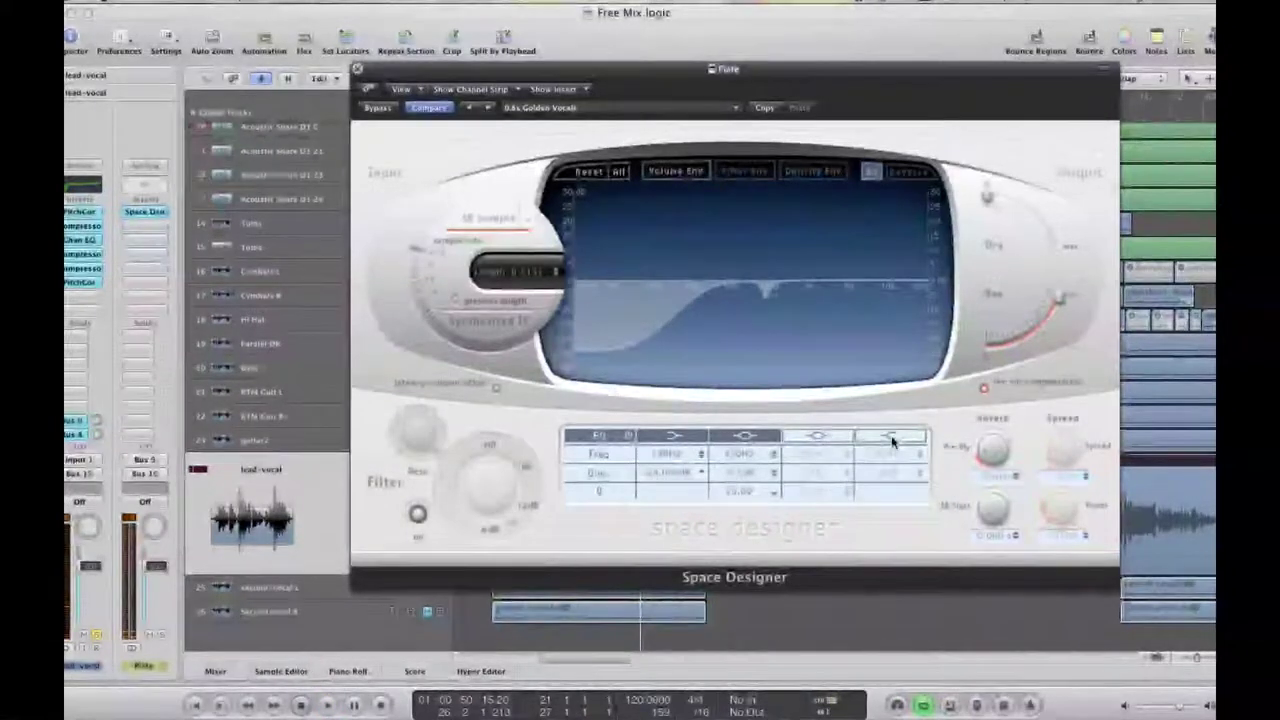
{"action": "left_click", "coordinate": [891, 437]}
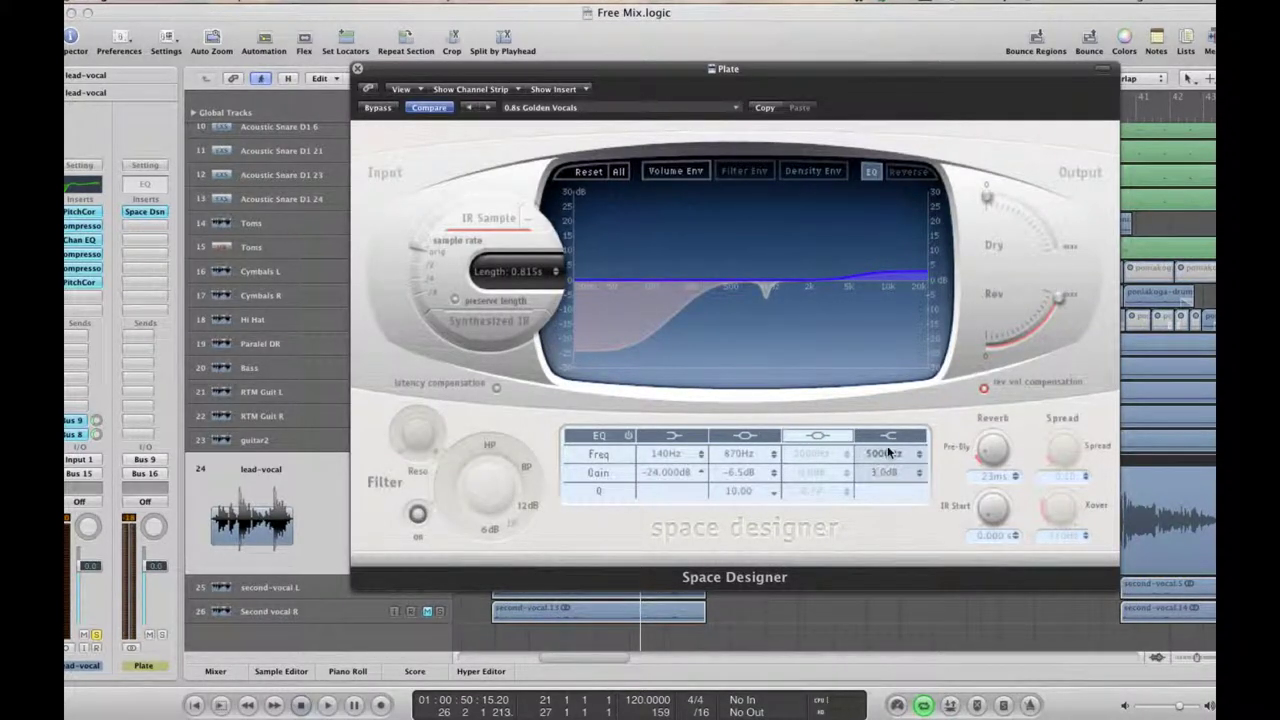
{"action": "left_click", "coordinate": [887, 438]}
{"action": "left_click", "coordinate": [887, 438]}
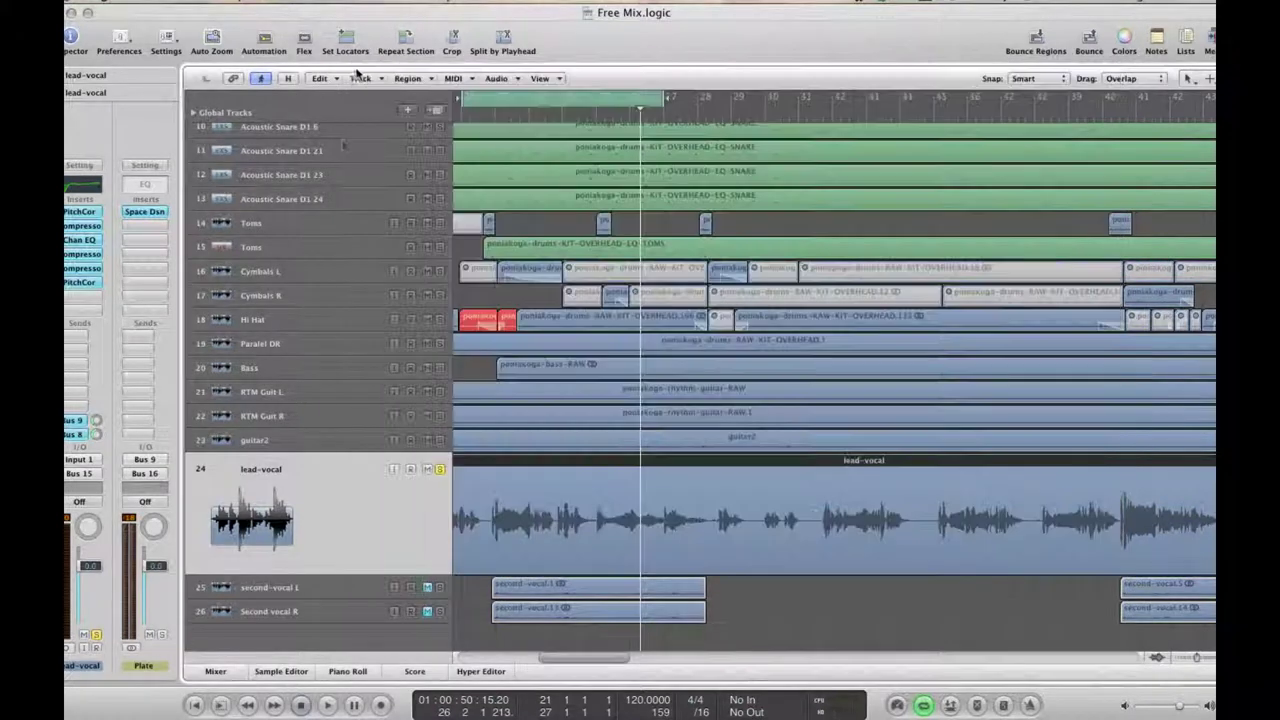
{"action": "left_click", "coordinate": [357, 69]}
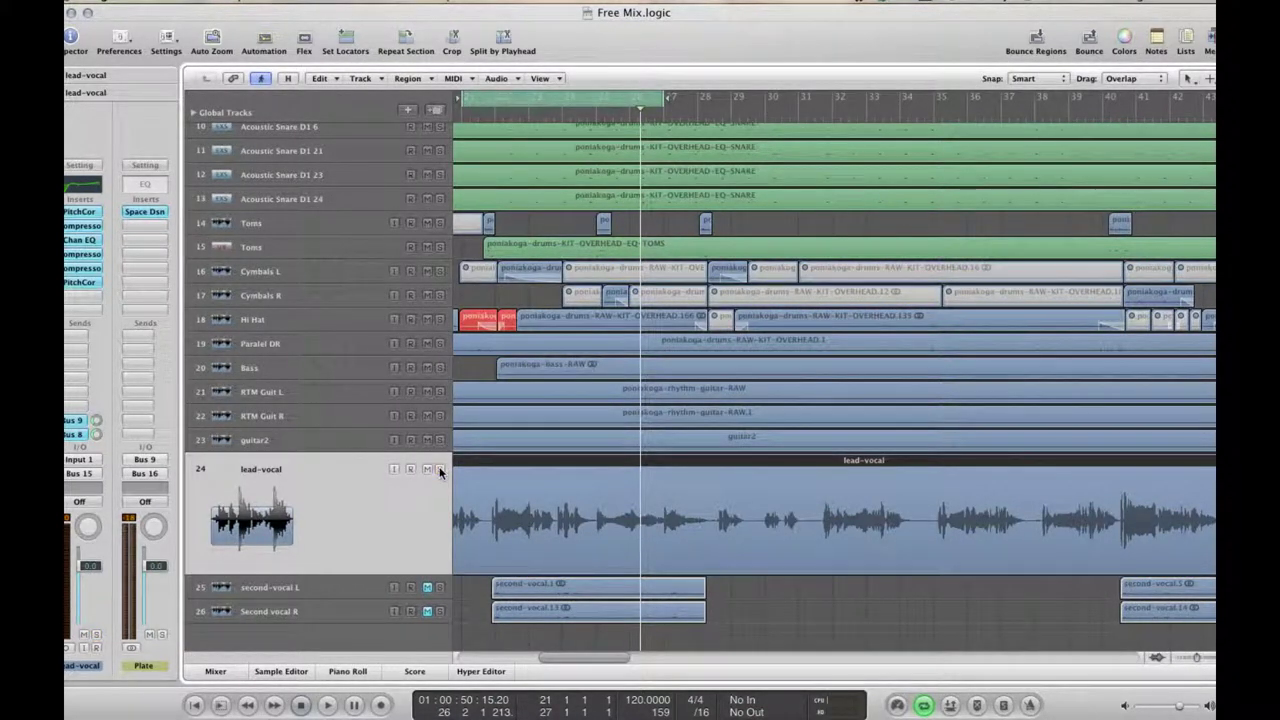
Select the second-vocal L track and set a new cycle over bars 22 to 28.
{"action": "left_click", "coordinate": [560, 96]}
{"action": "left_click", "coordinate": [268, 592]}
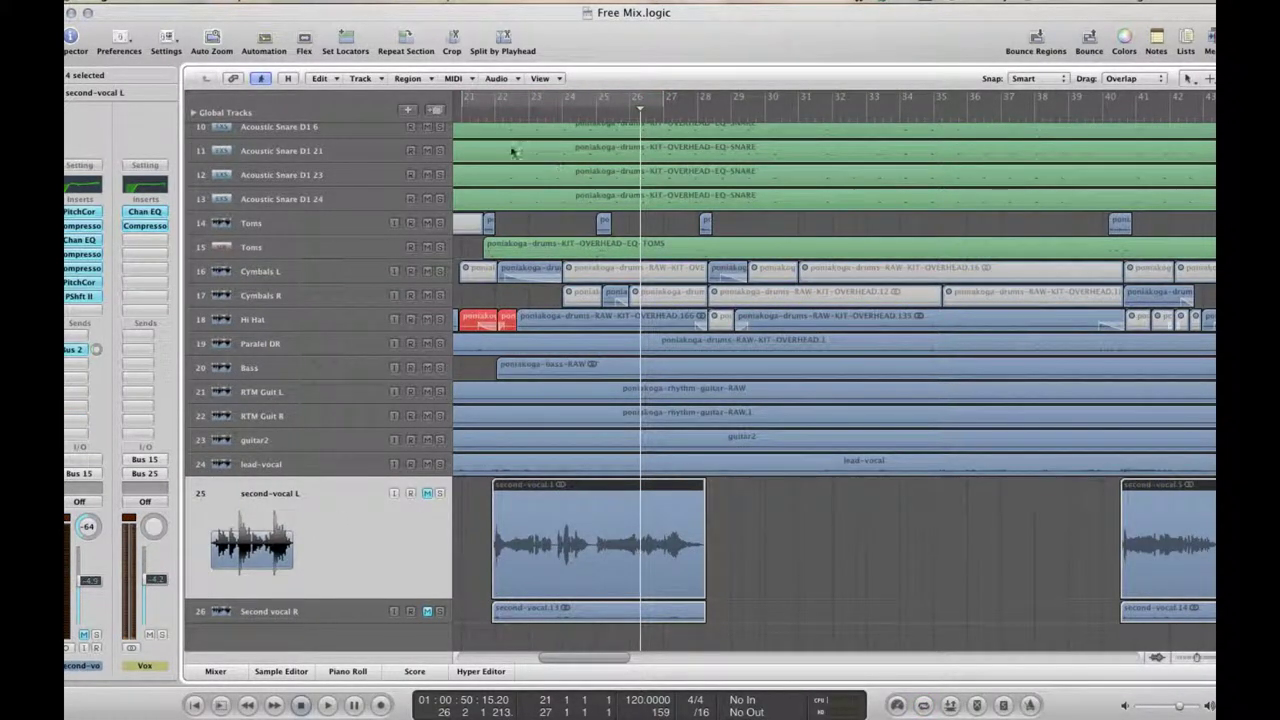
{"action": "left_click_drag", "start_coordinate": [481, 95], "coordinate": [700, 131]}
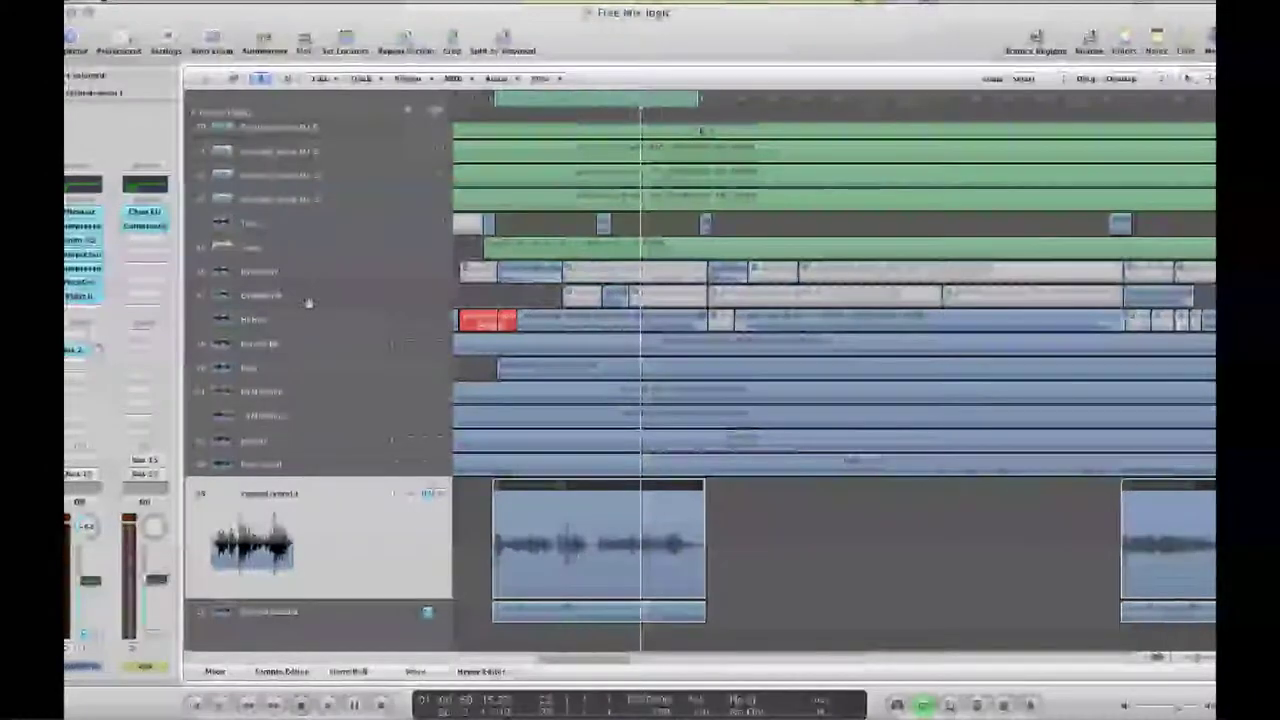
Bypass the Pitch Shifter II inserts and the reverb sends, Bus 2 and Bus 1, on second-vocal L and Second vocal R.
{"action": "left_click", "coordinate": [77, 299], "text": "alt"}
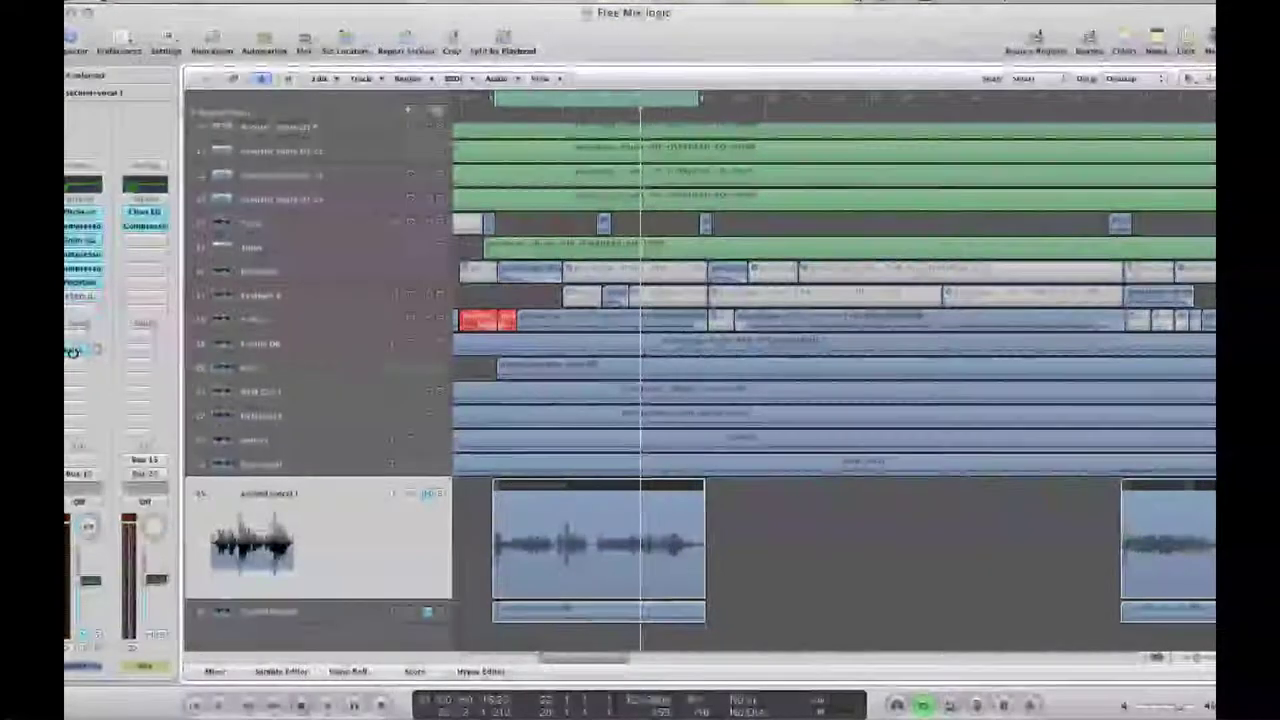
{"action": "left_click", "coordinate": [73, 352], "text": "alt"}
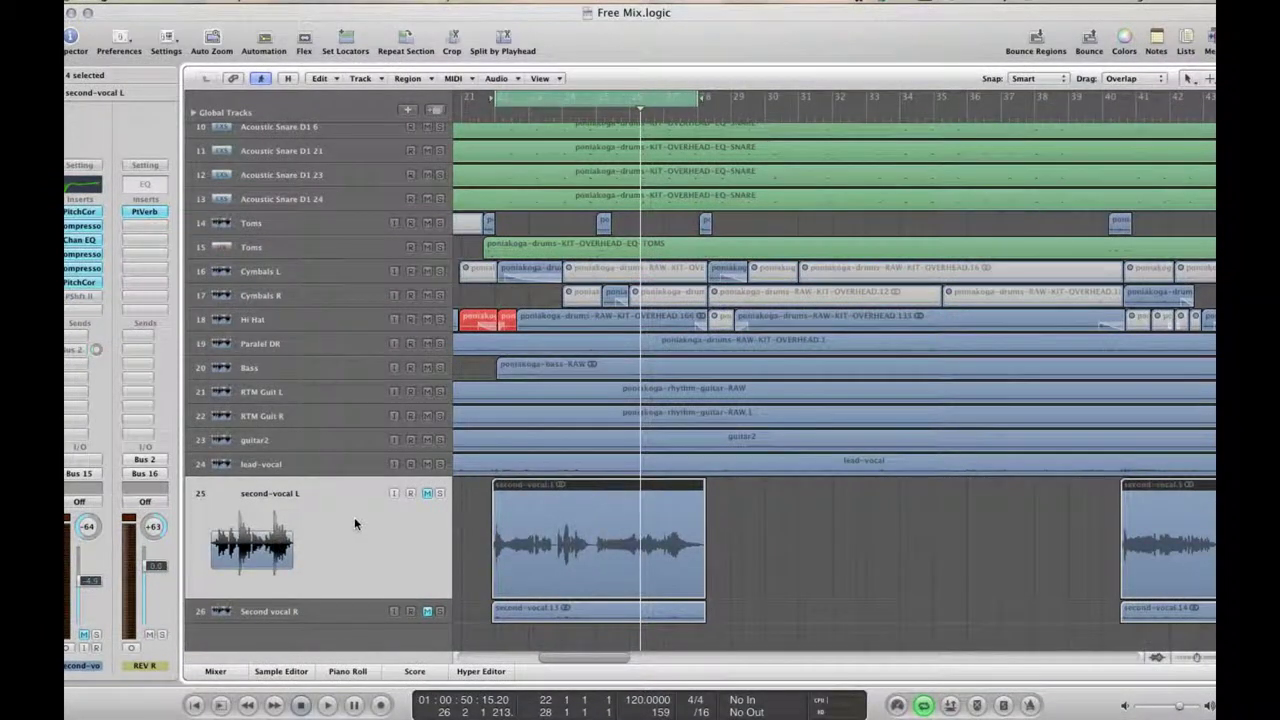
{"action": "left_click", "coordinate": [308, 612]}
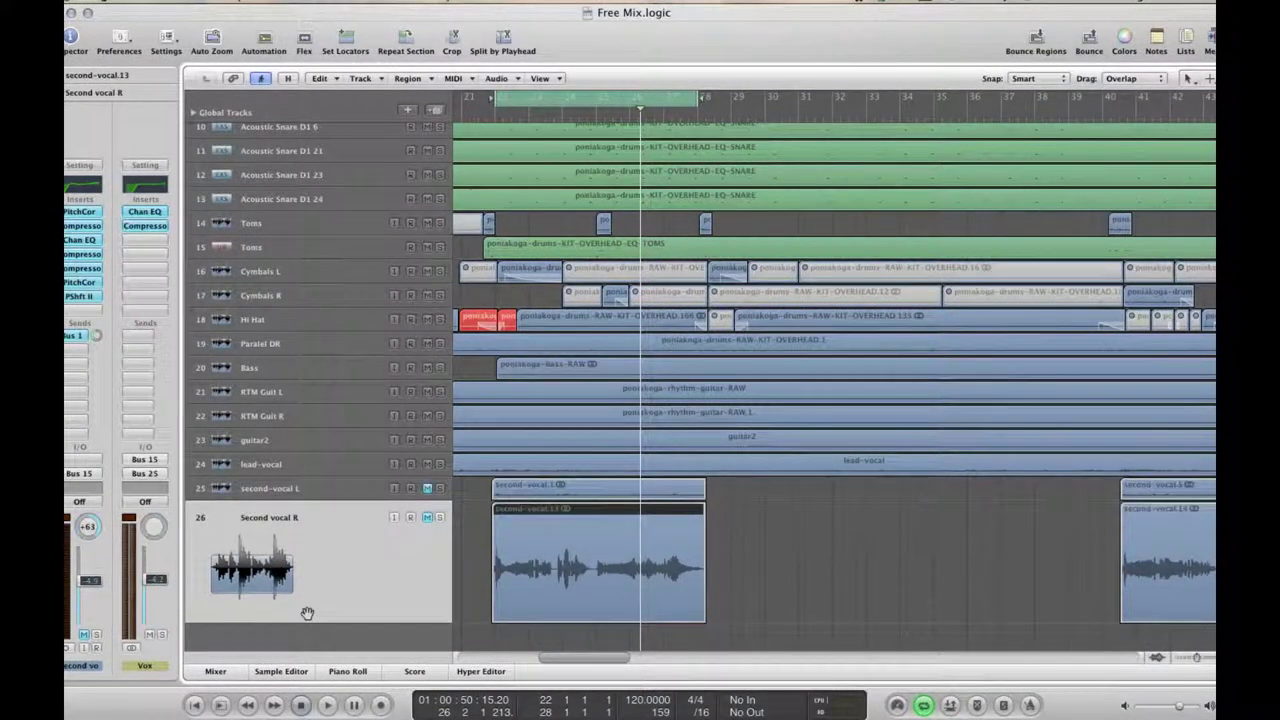
{"action": "left_click", "coordinate": [300, 495]}
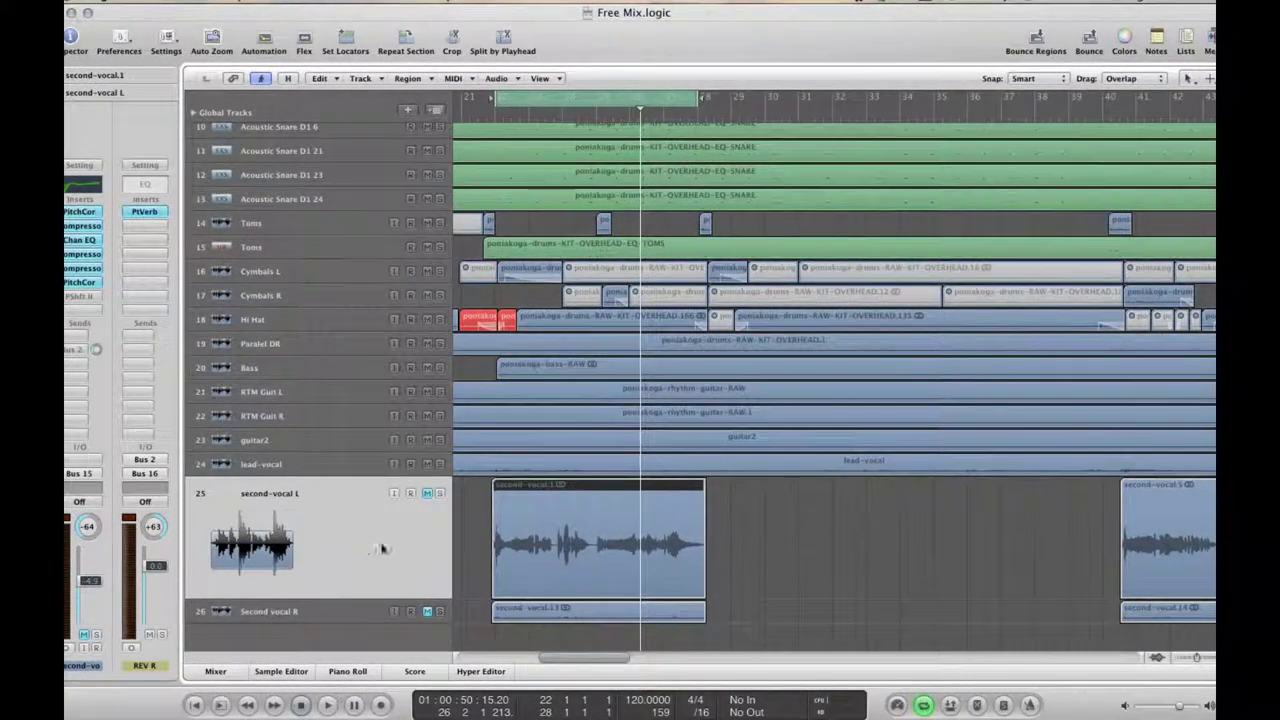
Solo second-vocal L and Second vocal R and play the cycle to hear them without pitch shifting or reverb.
{"action": "left_click", "coordinate": [439, 494]}
{"action": "key", "text": "space"}
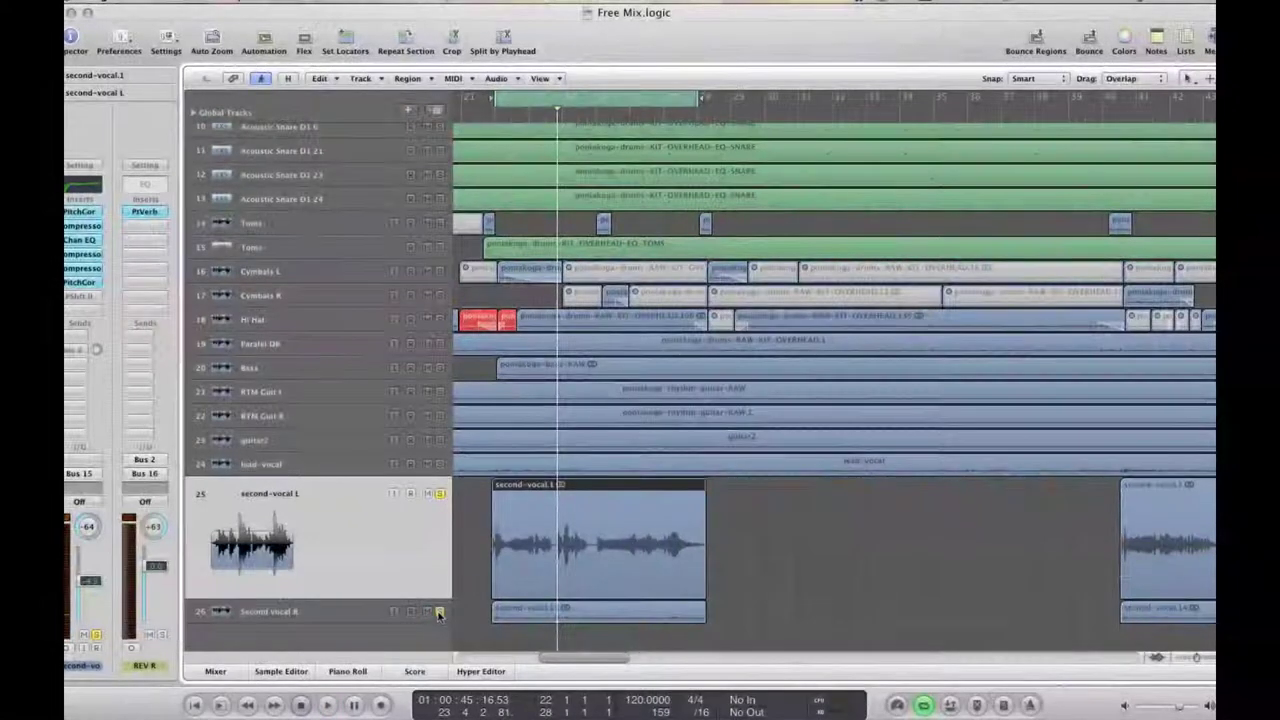
{"action": "left_click", "coordinate": [338, 614]}
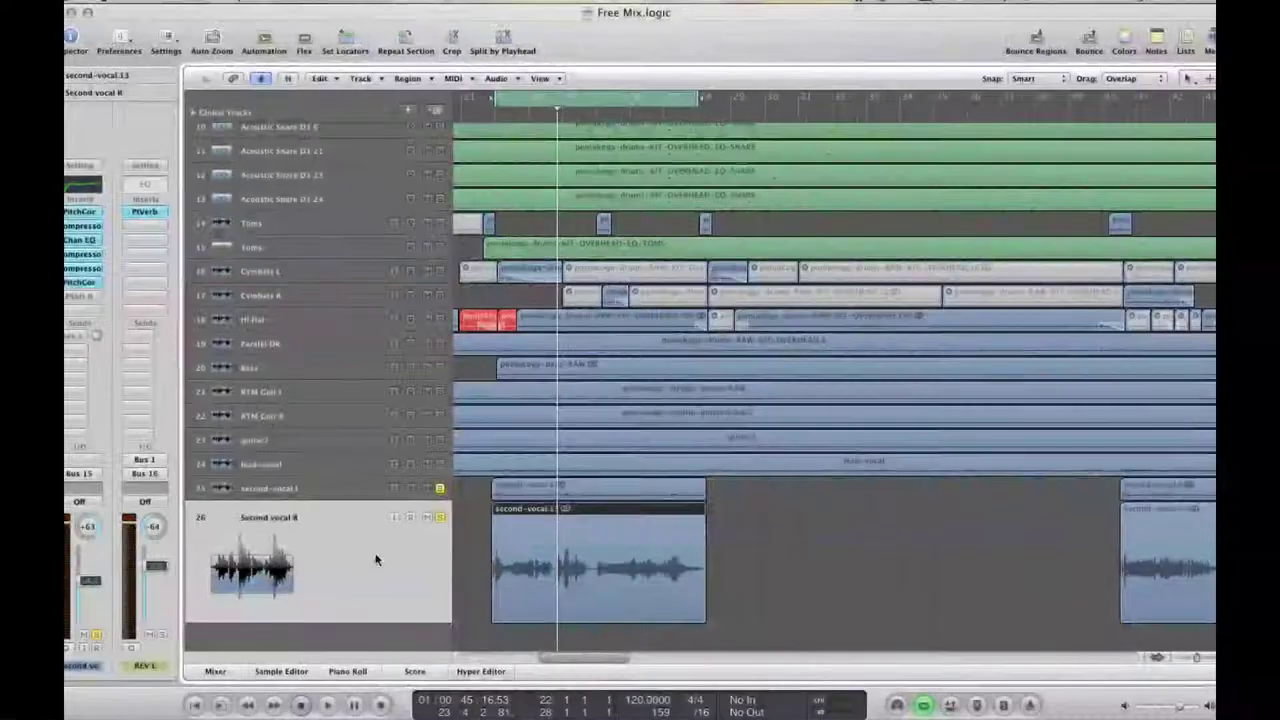
{"action": "key", "text": "space"}
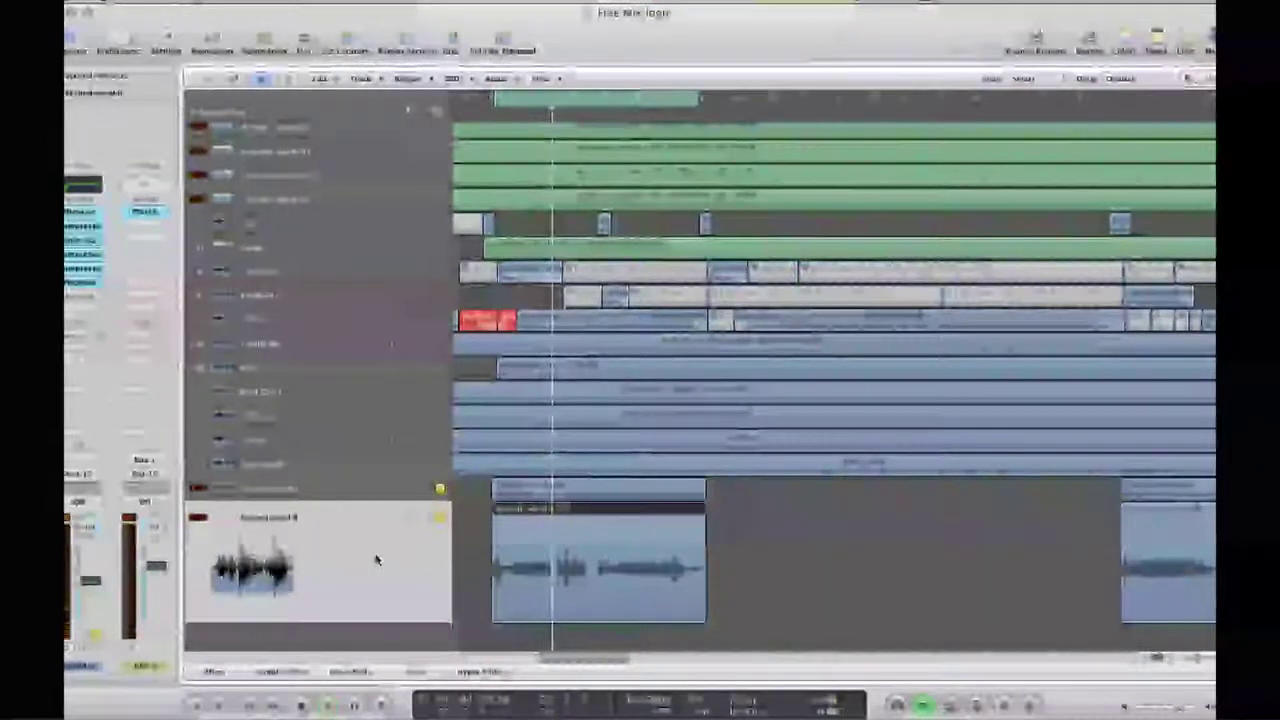
Audition the second vocals in the cycle again alongside the lead vocal, then on their own with second-vocal L selected.
{"action": "left_click", "coordinate": [1185, 50]}
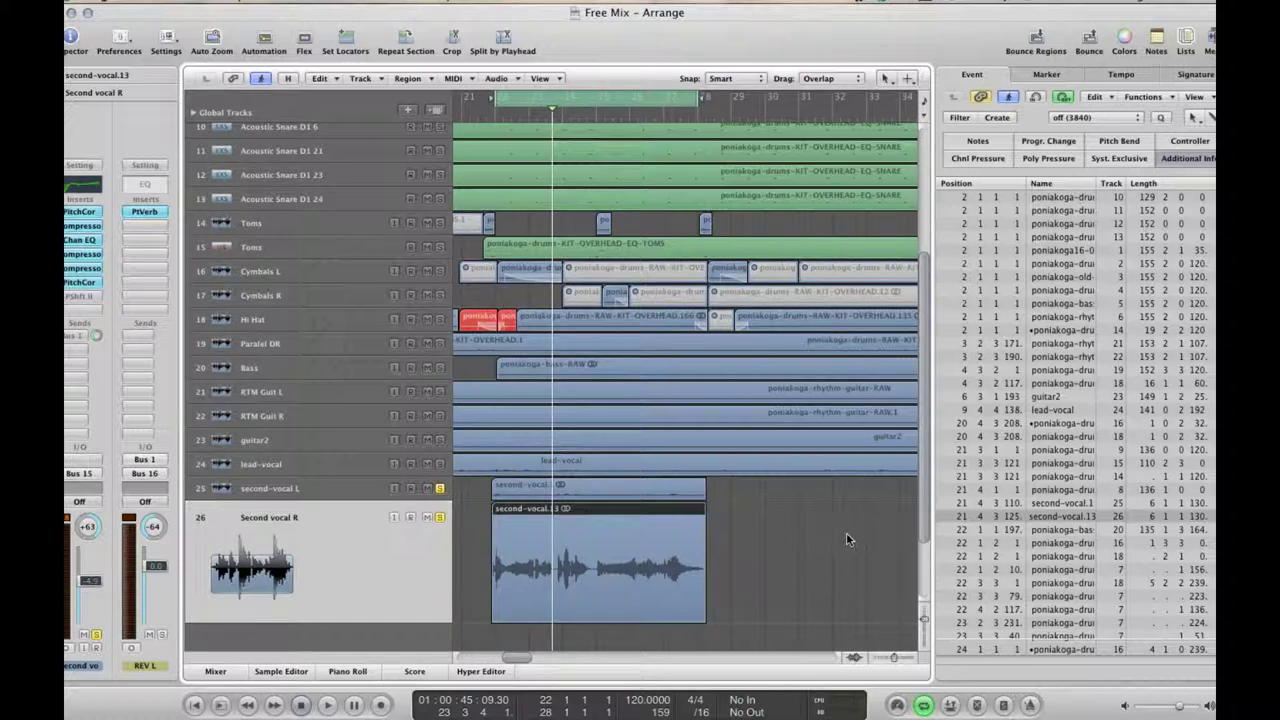
{"action": "left_click", "coordinate": [1185, 40]}
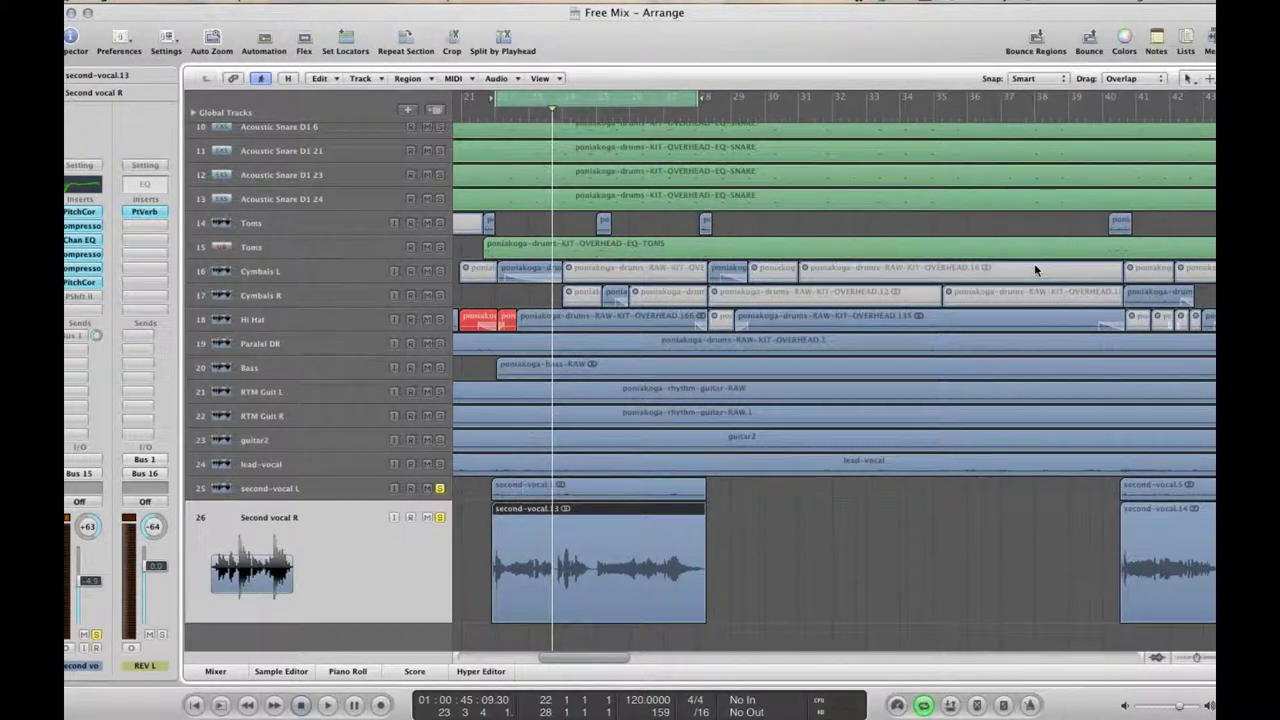
{"action": "key", "text": "space"}
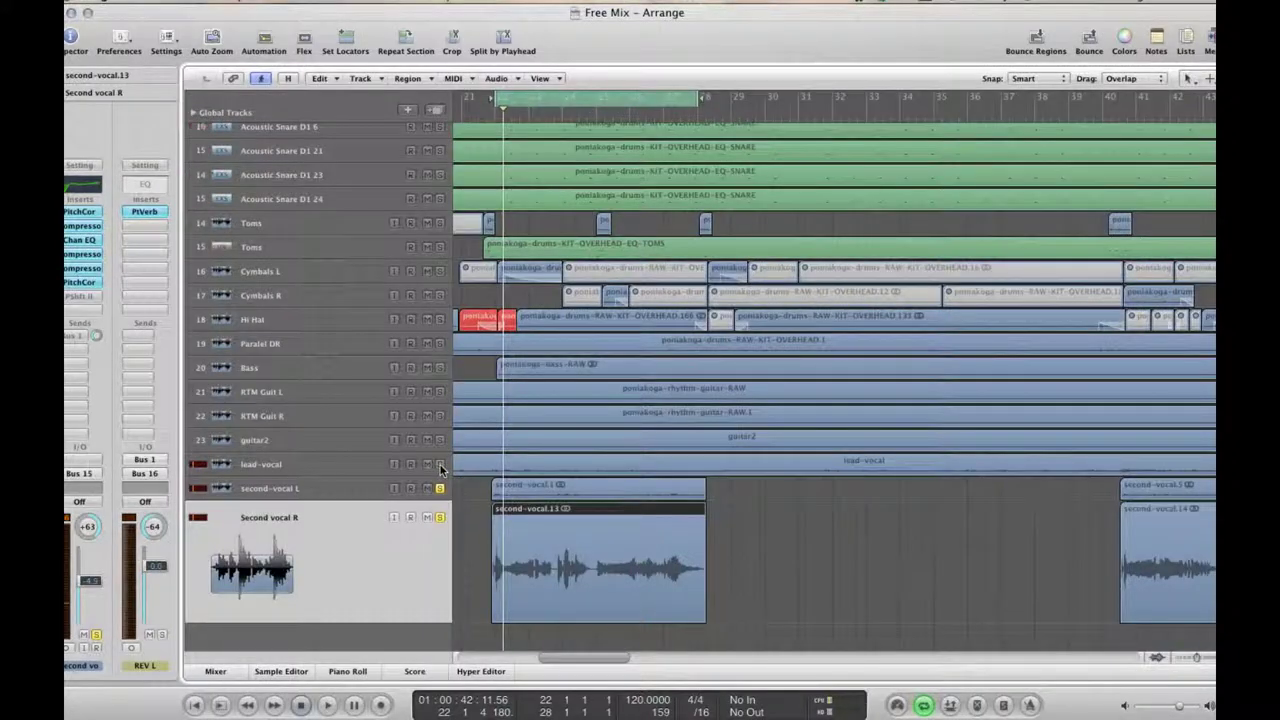
{"action": "left_click", "coordinate": [319, 494]}
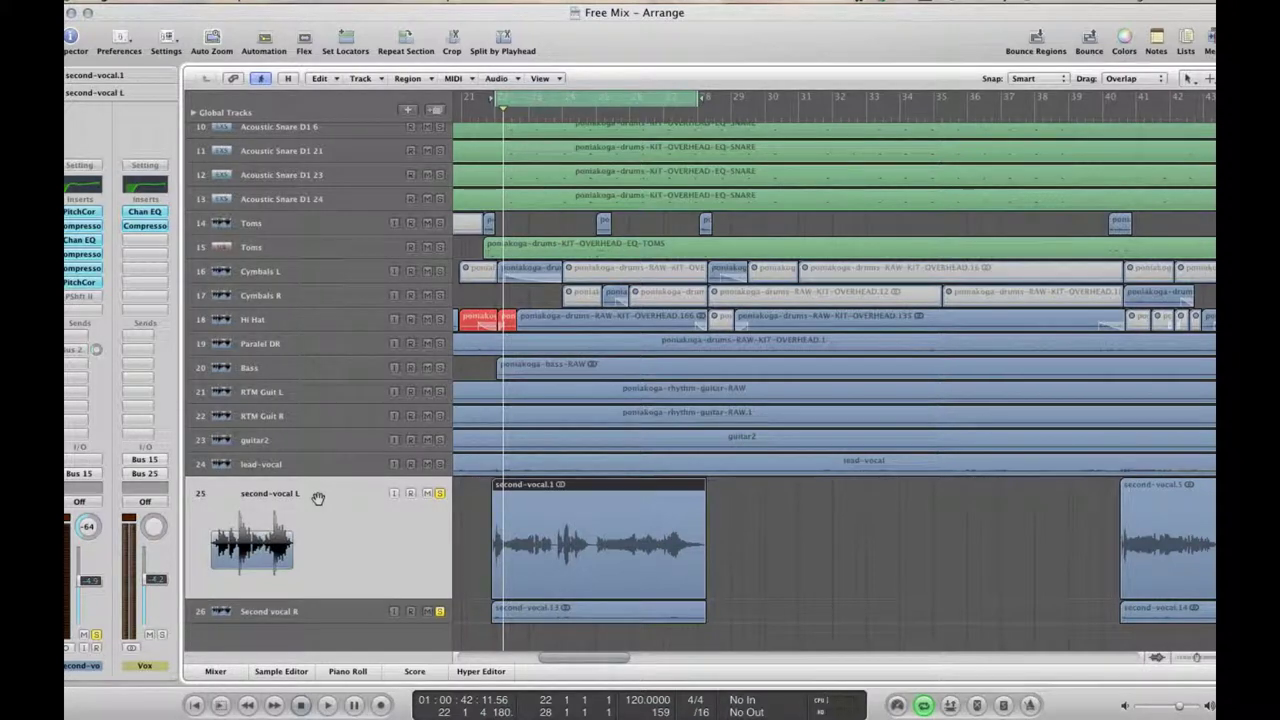
{"action": "key", "text": "space"}
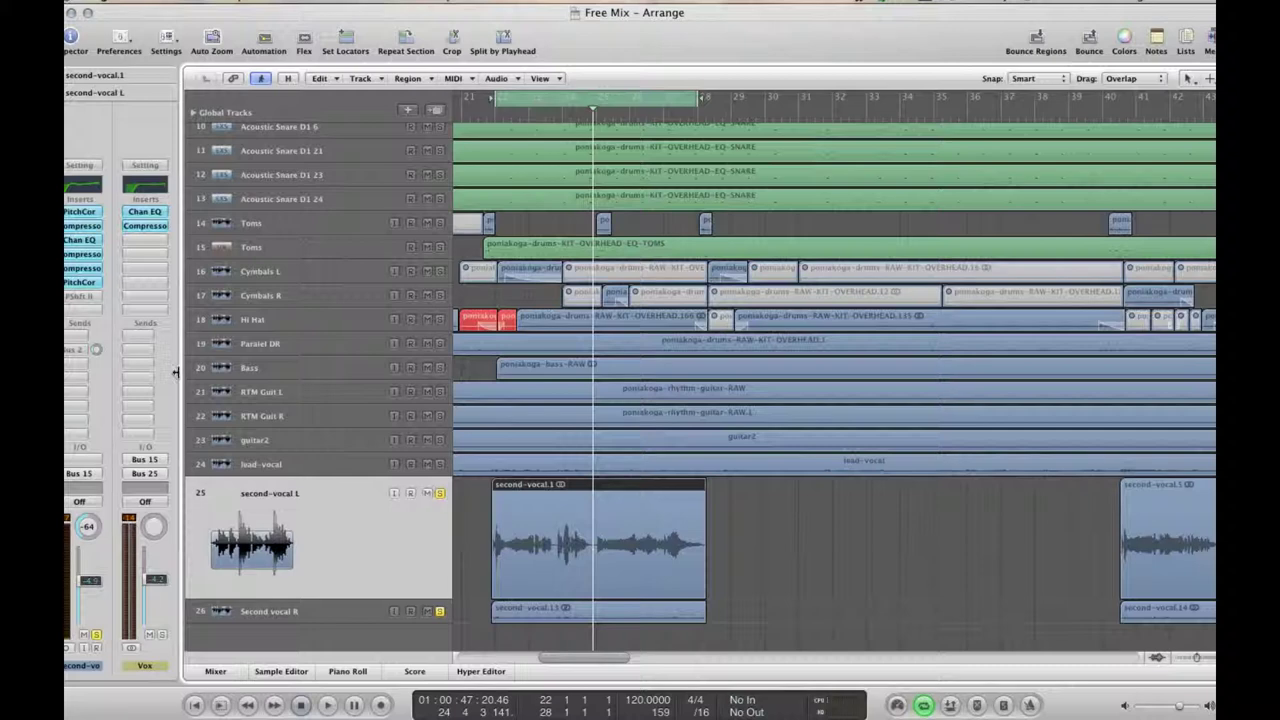
Open second-vocal L's Pitch Shifter II, take Second vocal R out of solo, and compare the effect bypassed and active during playback.
{"action": "left_click", "coordinate": [88, 298]}
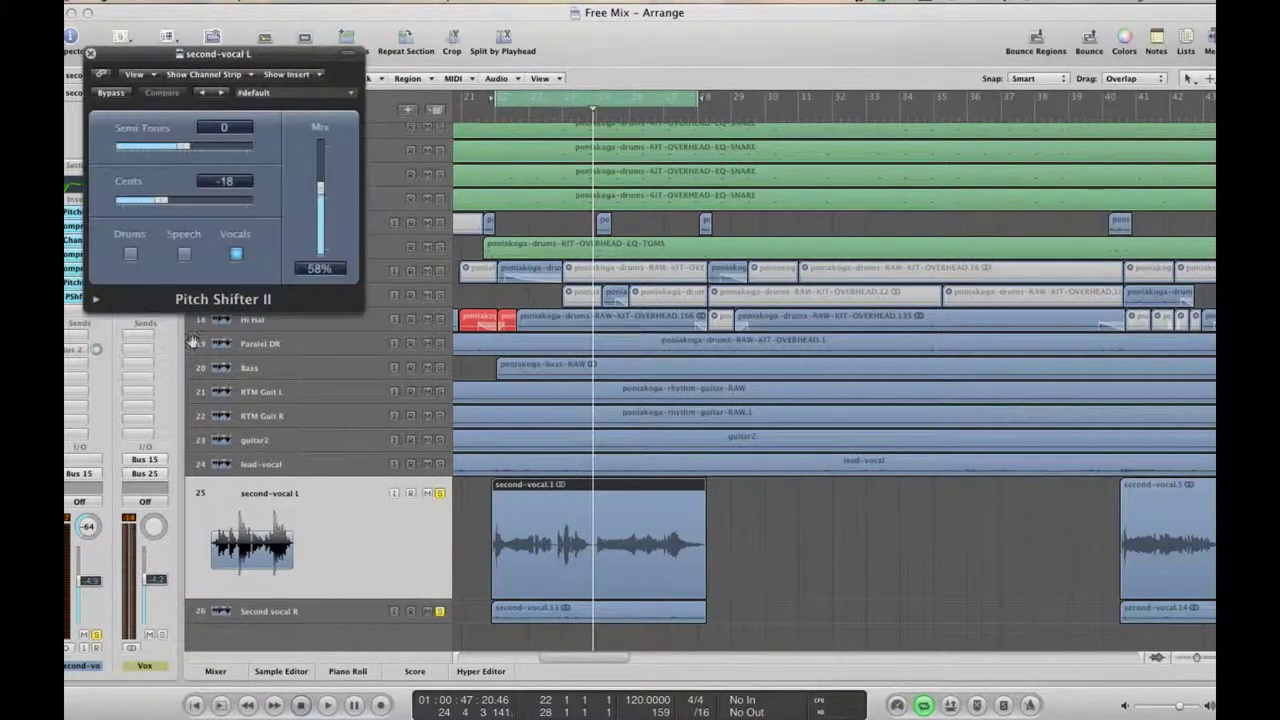
{"action": "left_click", "coordinate": [440, 612]}
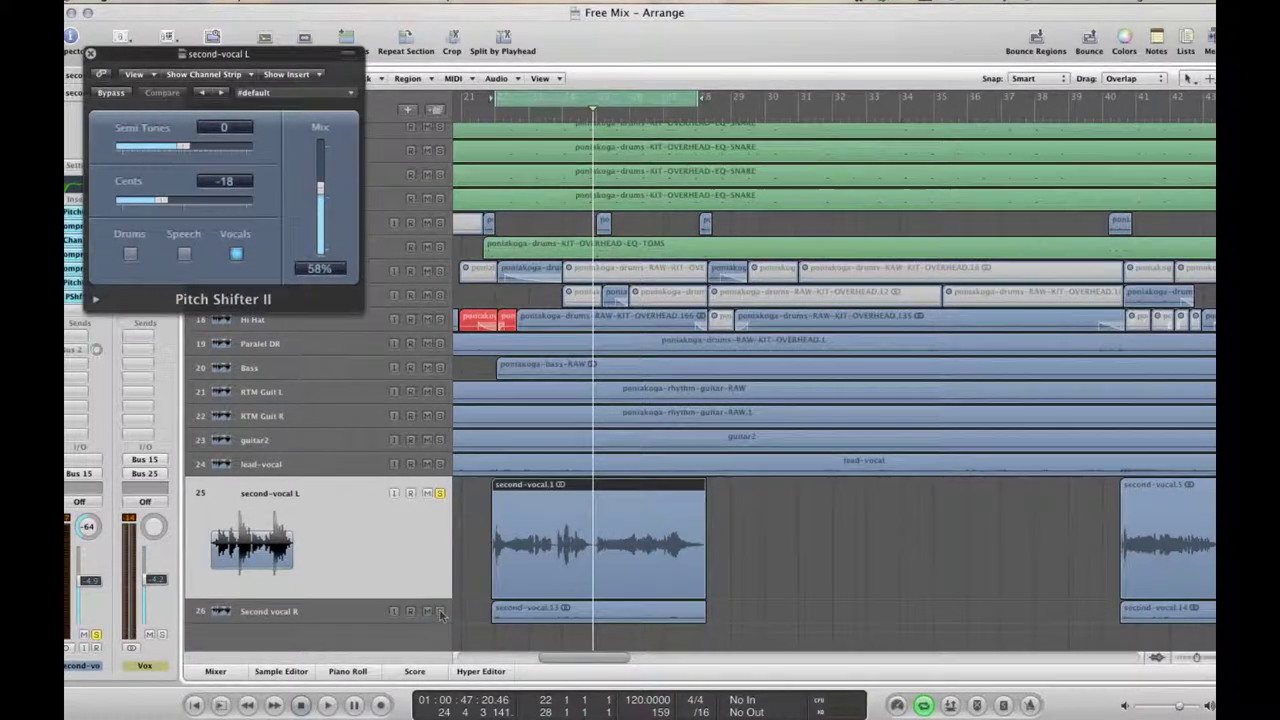
{"action": "key", "text": "space"}
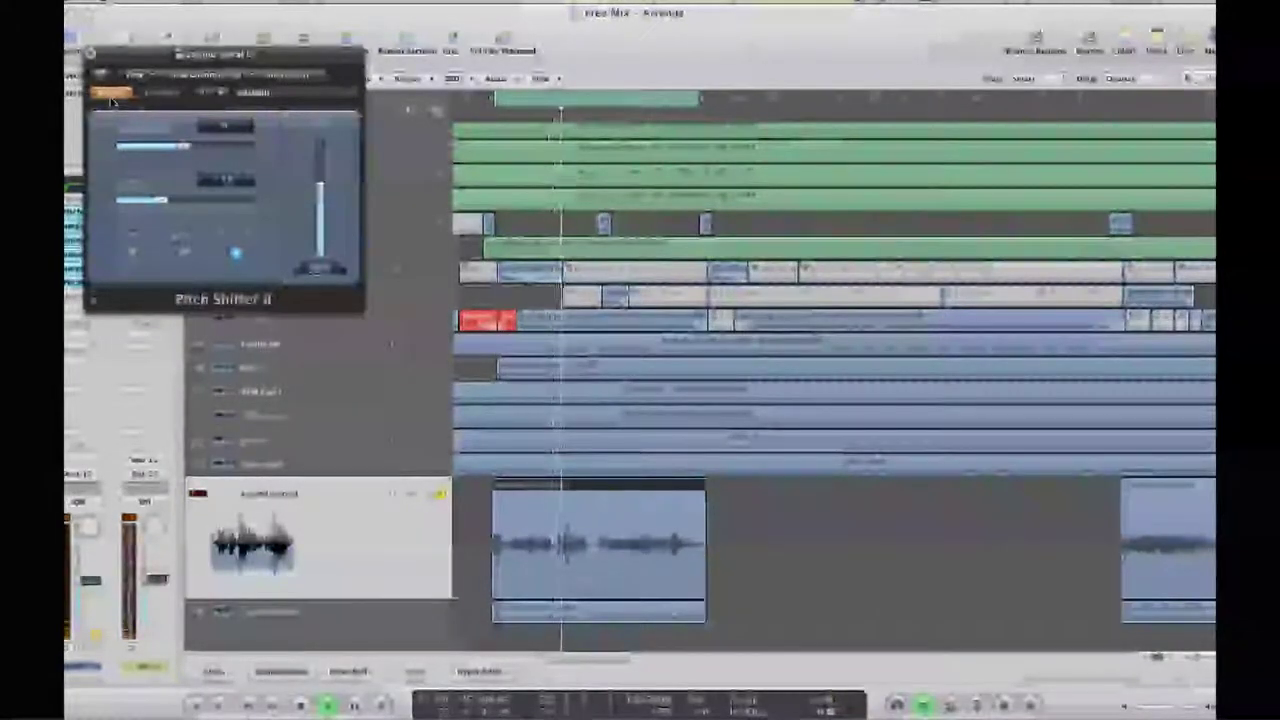
{"action": "left_click", "coordinate": [112, 98]}
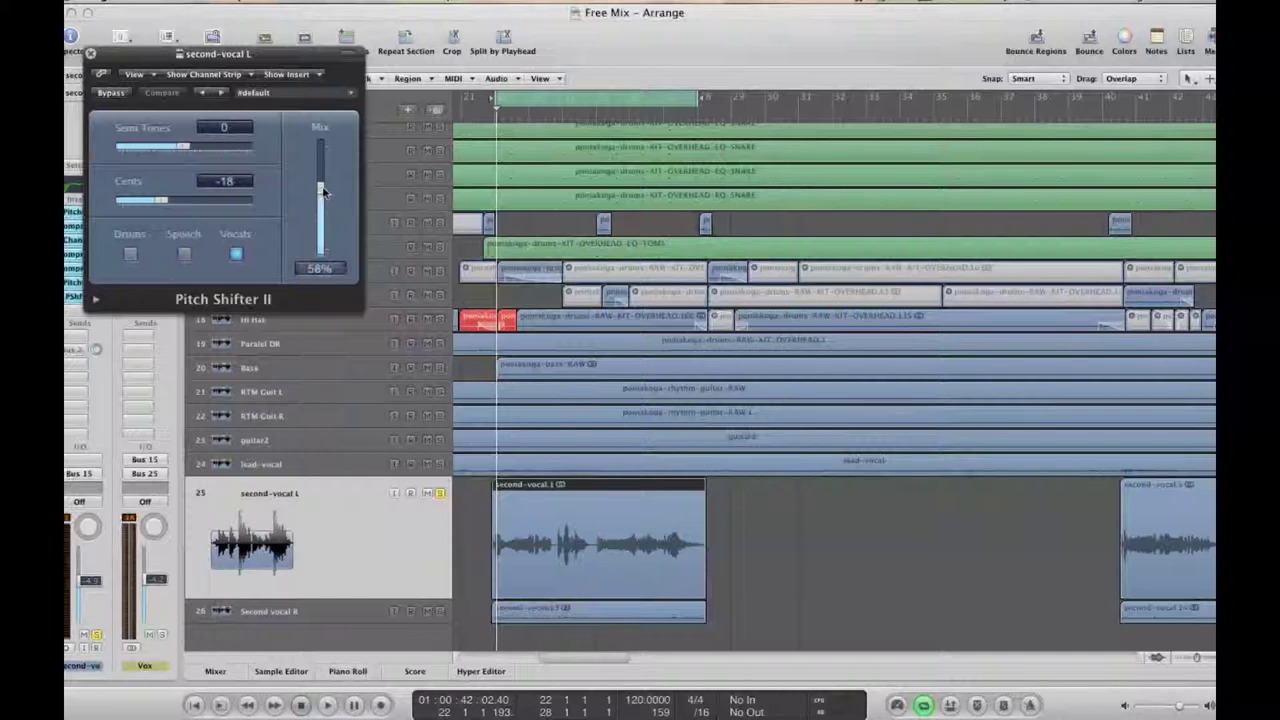
Set second-vocal L's Pitch Shifter II mix to 45%, audition it, and close the plug-in.
{"action": "left_click_drag", "start_coordinate": [323, 192], "coordinate": [323, 199]}
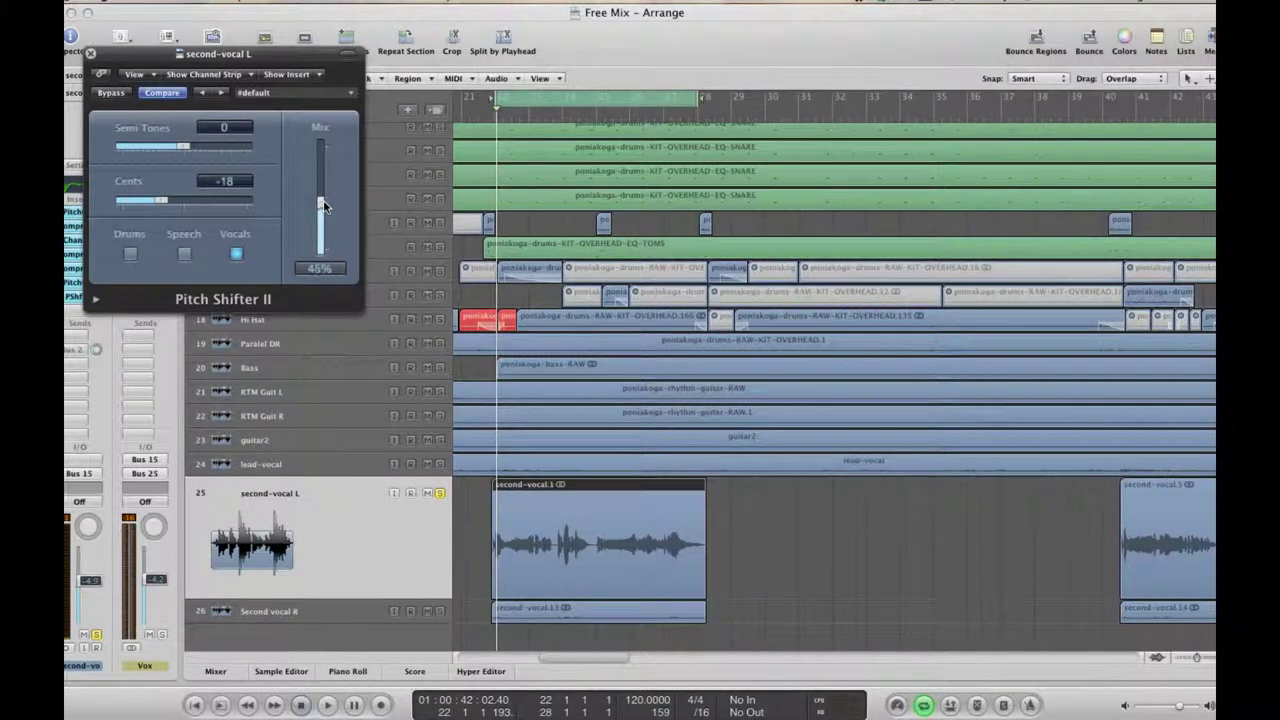
{"action": "key", "text": "space"}
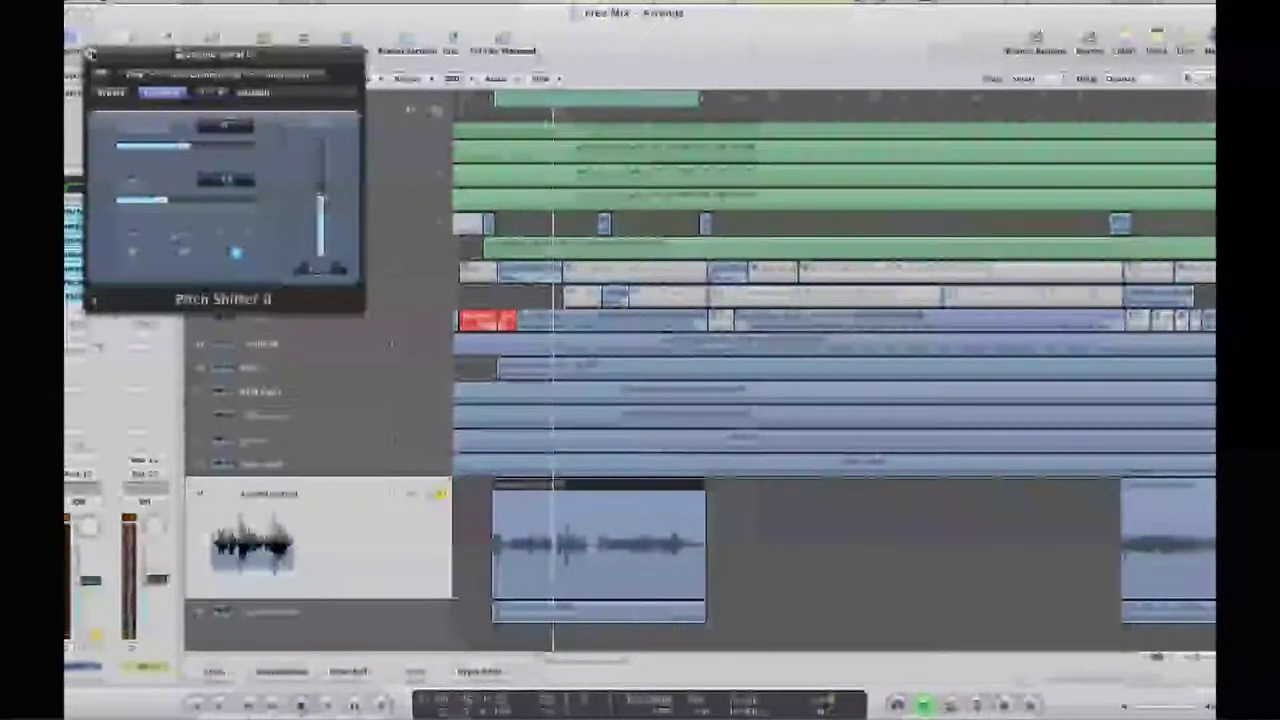
{"action": "left_click", "coordinate": [91, 53]}
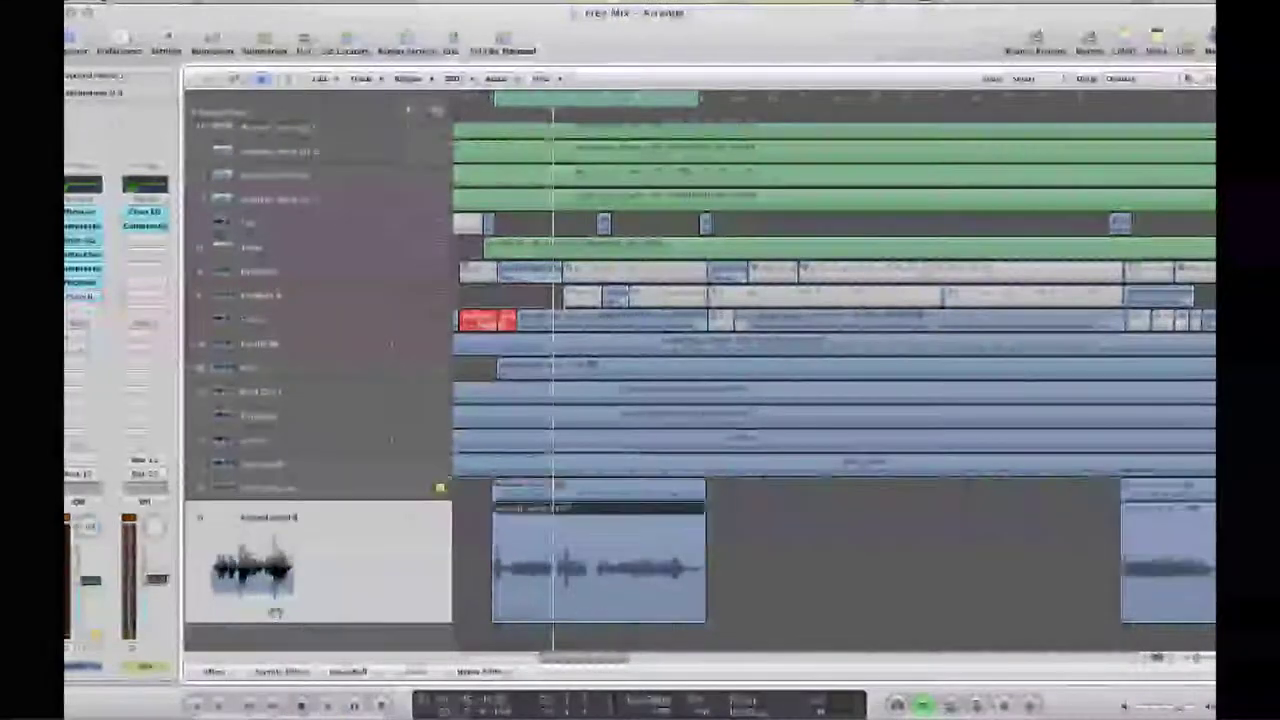
Open the Pitch Shifter II plug-ins of Second vocal R and second-vocal L side by side.
{"action": "left_click", "coordinate": [88, 301]}
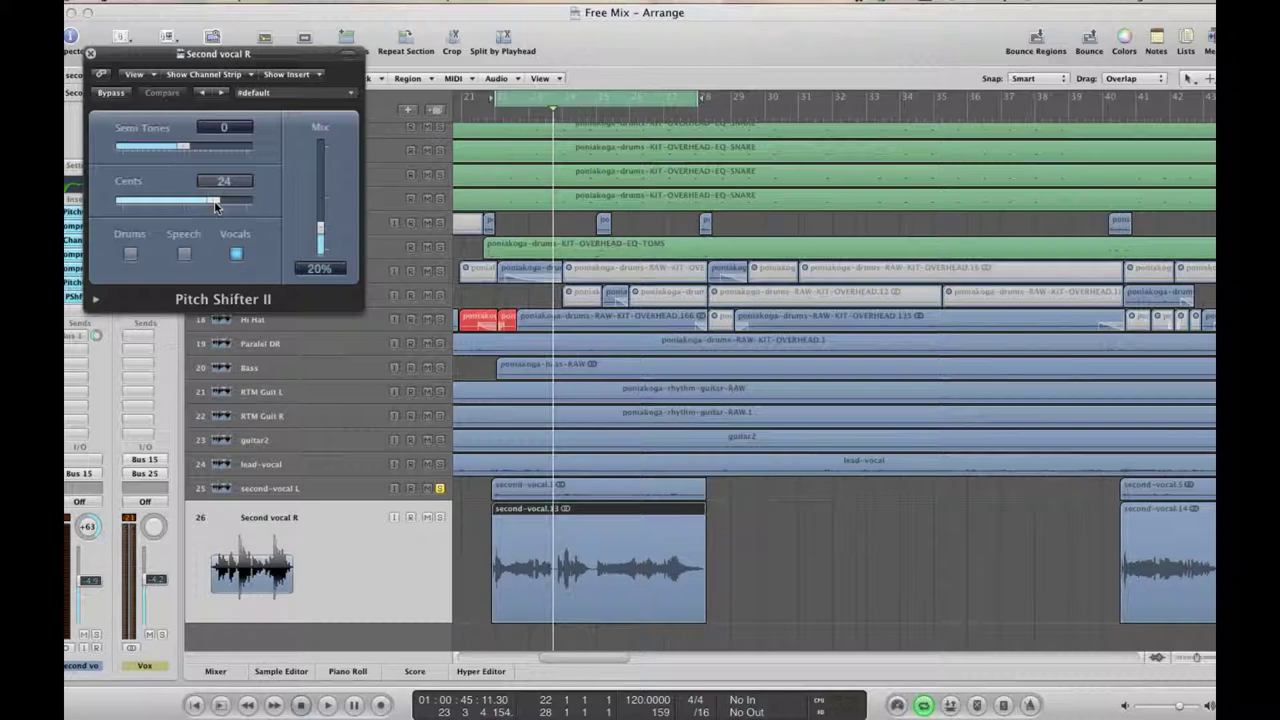
{"action": "left_click_drag", "start_coordinate": [155, 58], "coordinate": [764, 211]}
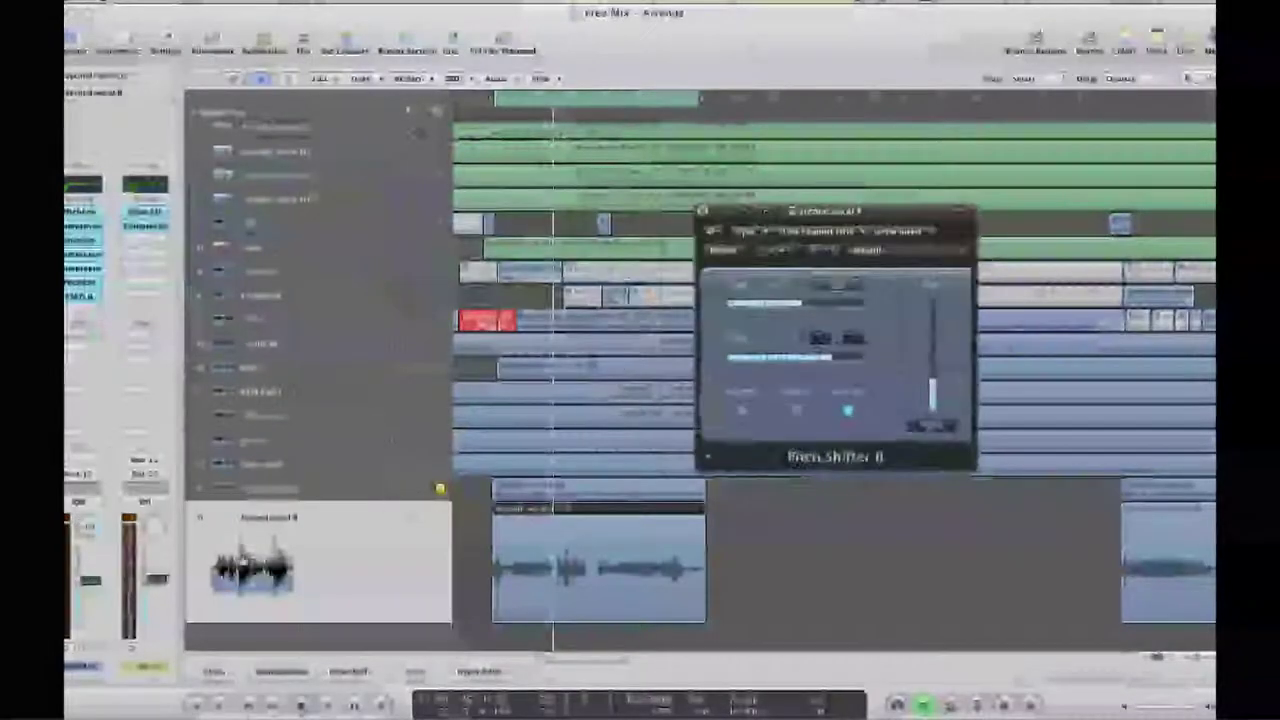
{"action": "double_click", "coordinate": [91, 297]}
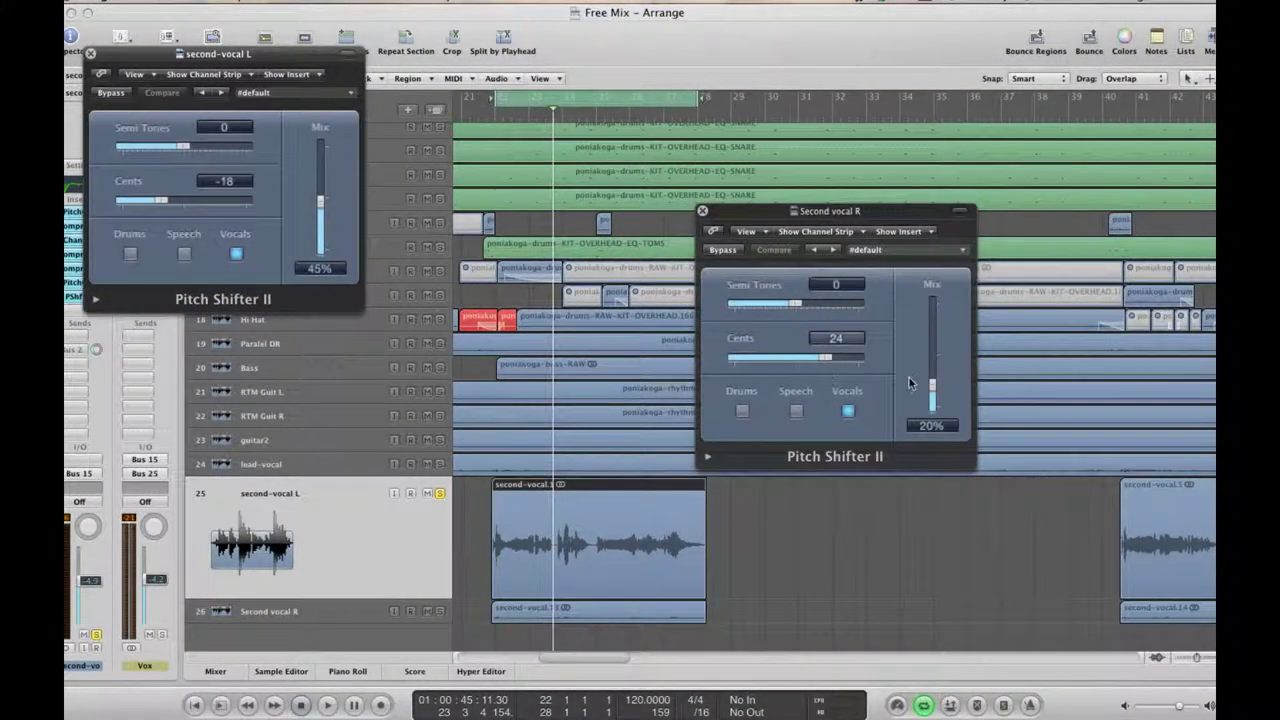
Set the Pitch Shifter II mix to 28% on both second vocals and play them soloed together.
{"action": "left_click_drag", "start_coordinate": [940, 388], "coordinate": [934, 380]}
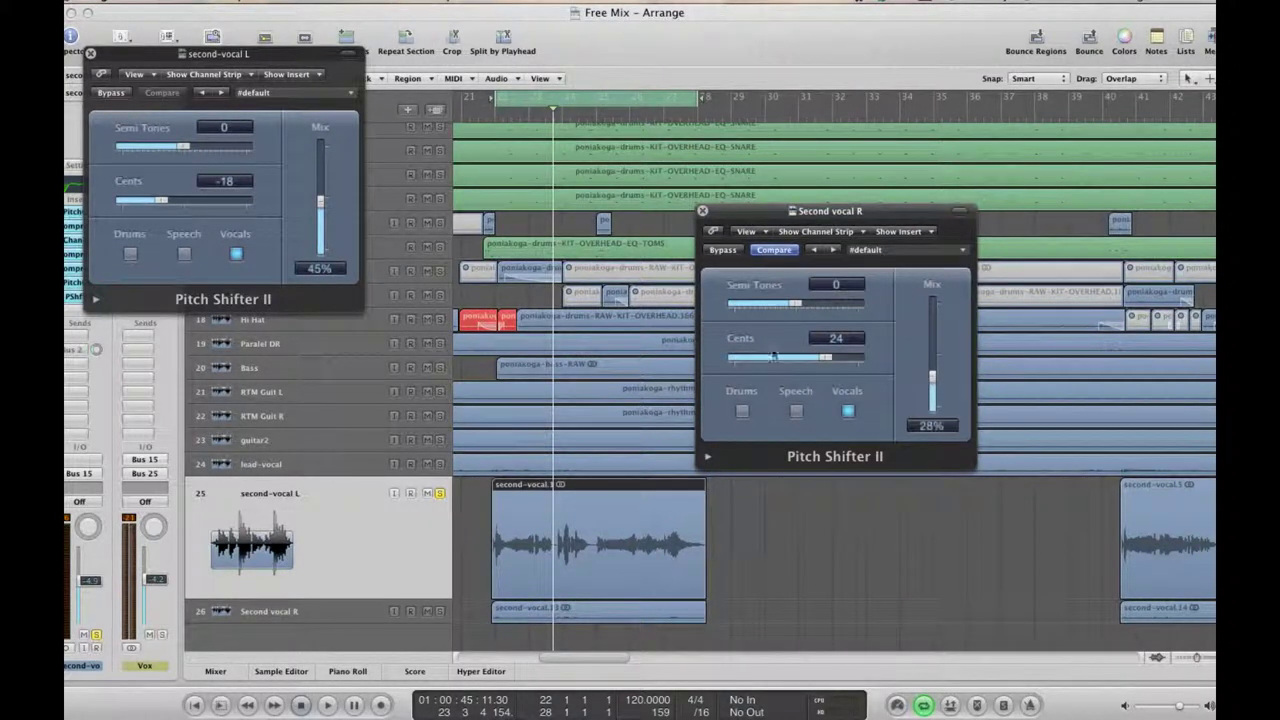
{"action": "left_click_drag", "start_coordinate": [321, 203], "coordinate": [321, 211]}
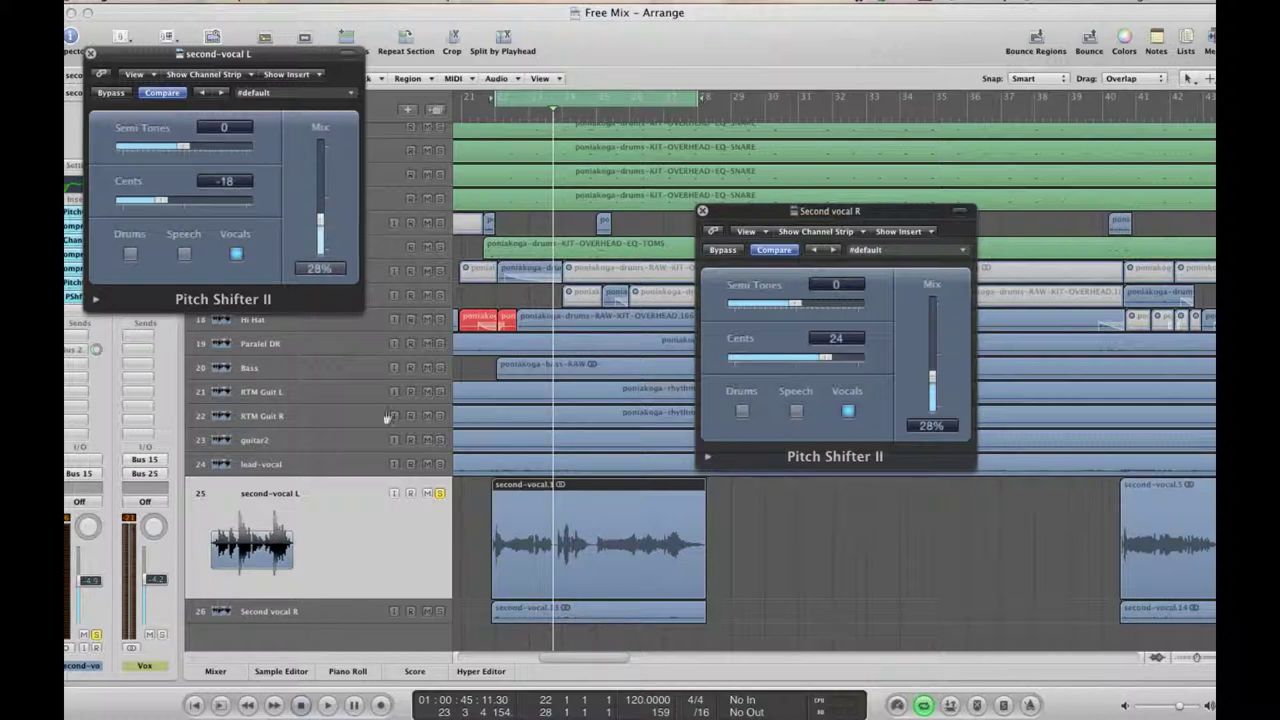
{"action": "key", "text": "space"}
{"action": "left_click", "coordinate": [440, 611]}
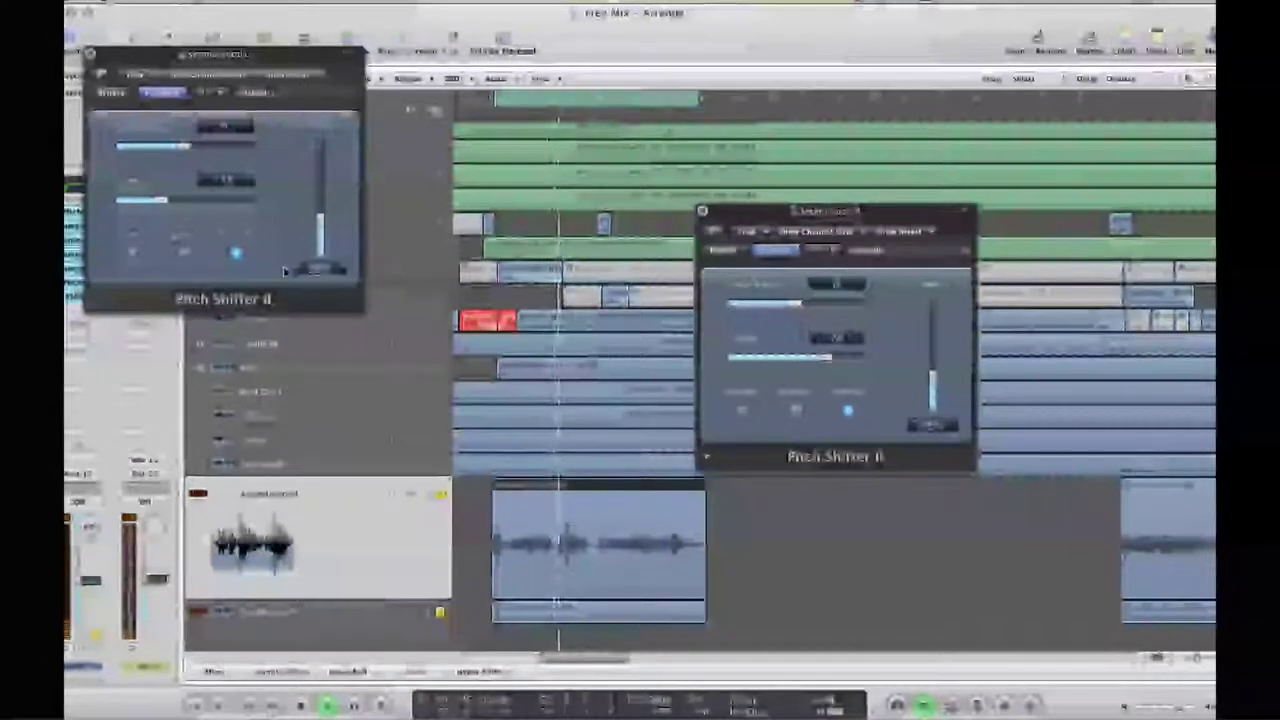
Compare both second vocals' Pitch Shifter II plug-ins bypassed and active during playback, with their windows side by side, and close both.
{"action": "left_click_drag", "start_coordinate": [770, 212], "coordinate": [458, 52]}
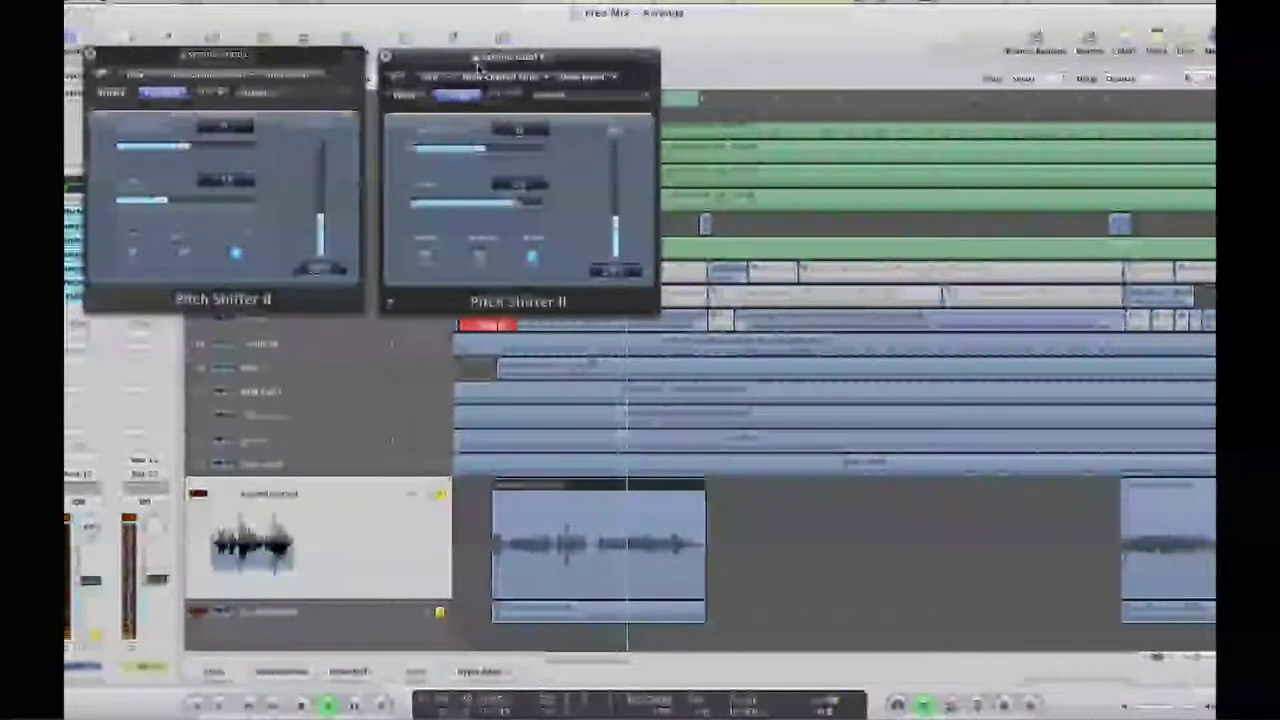
{"action": "key", "text": "space"}
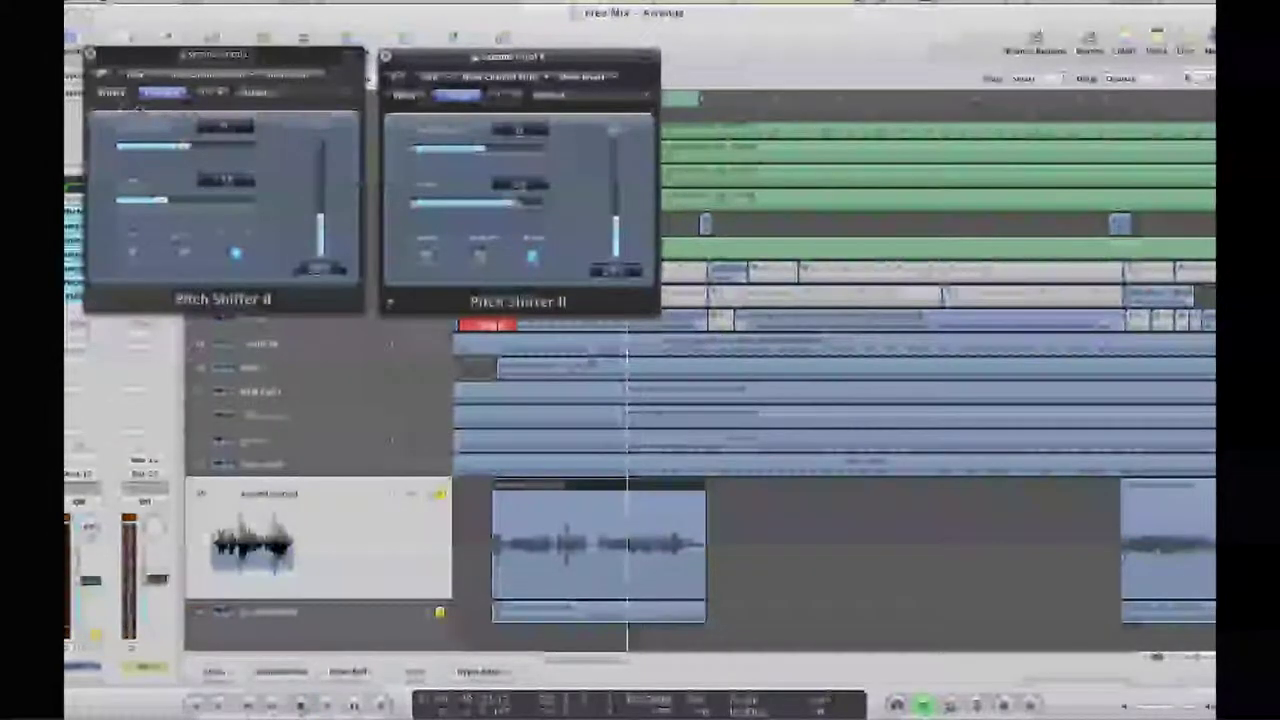
{"action": "key", "text": "space"}
{"action": "left_click", "coordinate": [115, 95]}
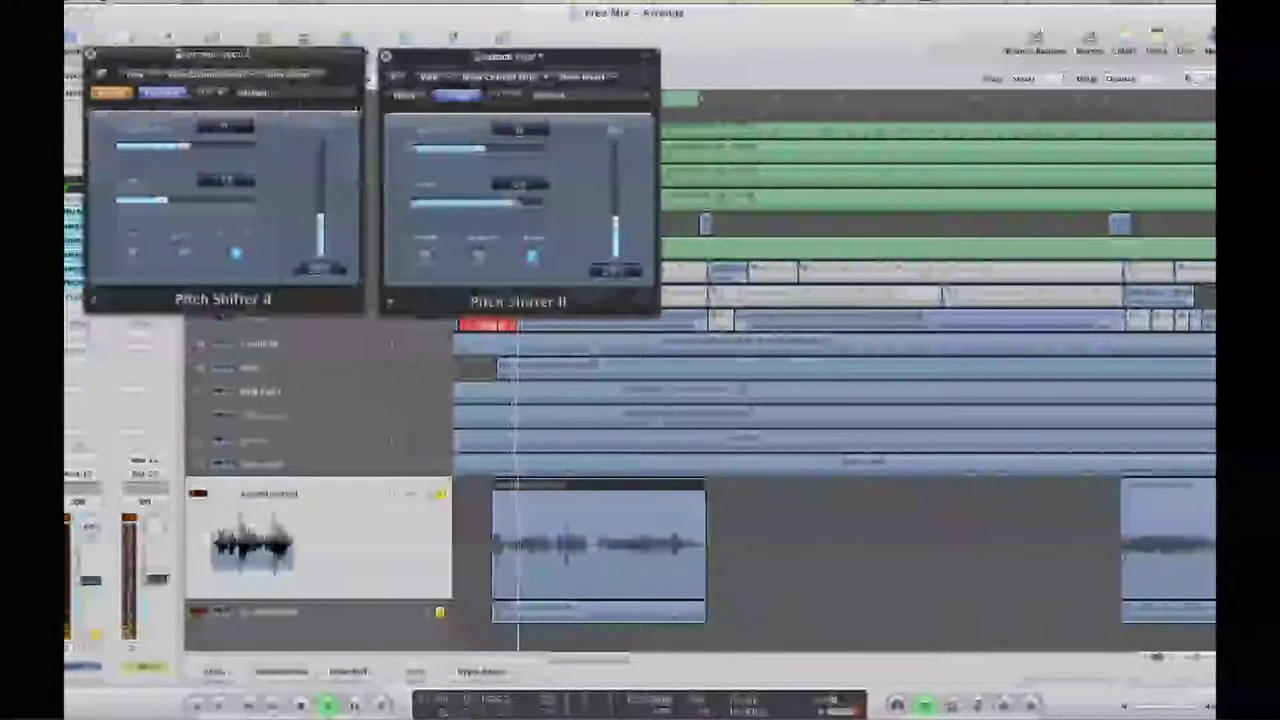
{"action": "left_click", "coordinate": [405, 96]}
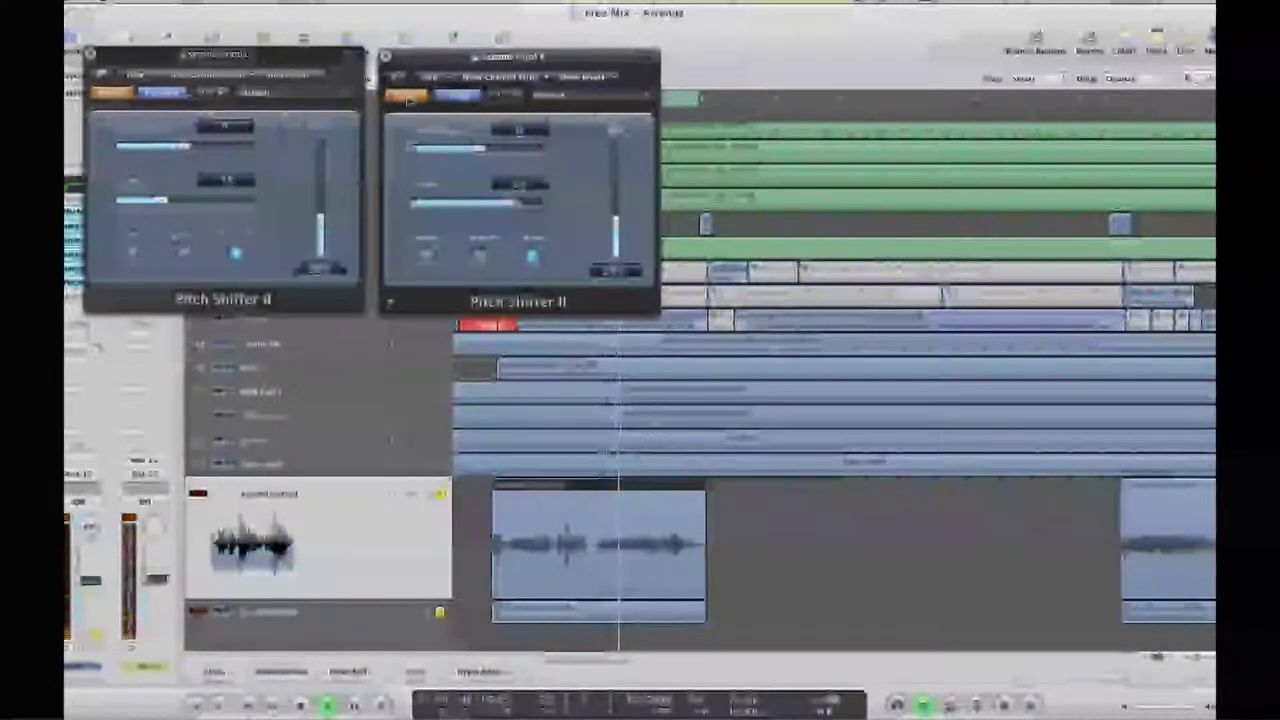
{"action": "left_click", "coordinate": [407, 100]}
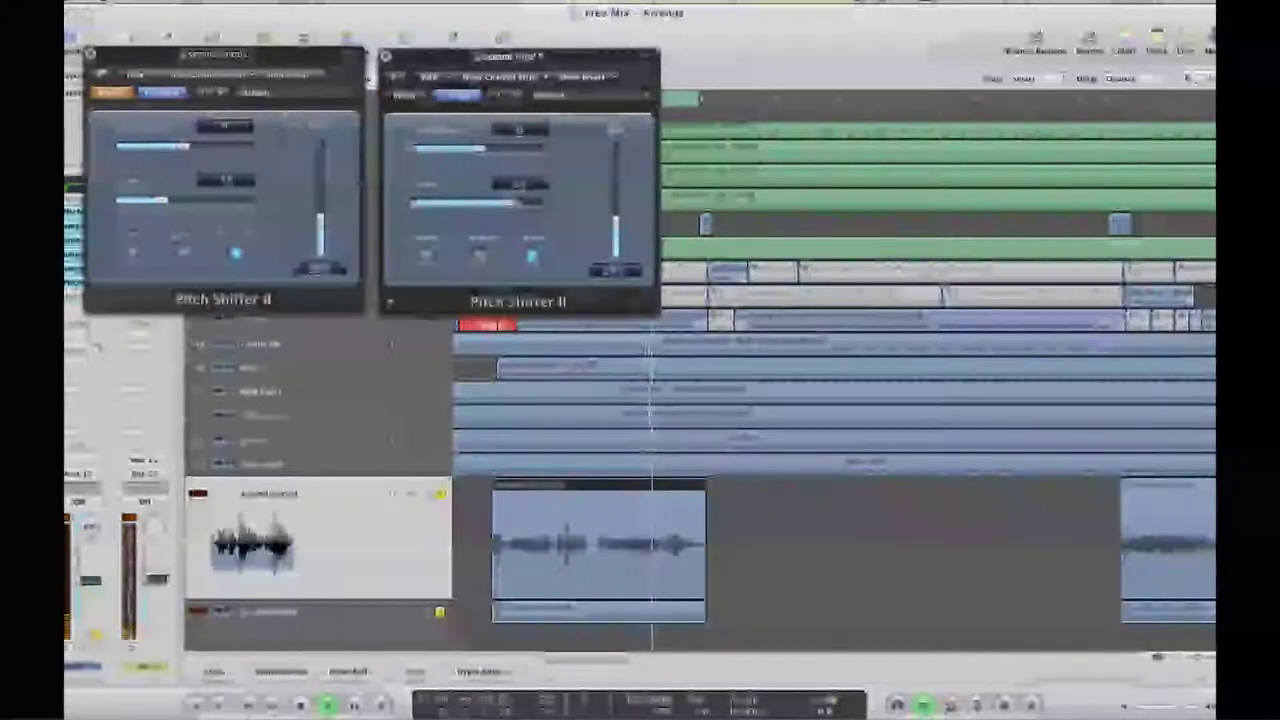
{"action": "left_click", "coordinate": [112, 95]}
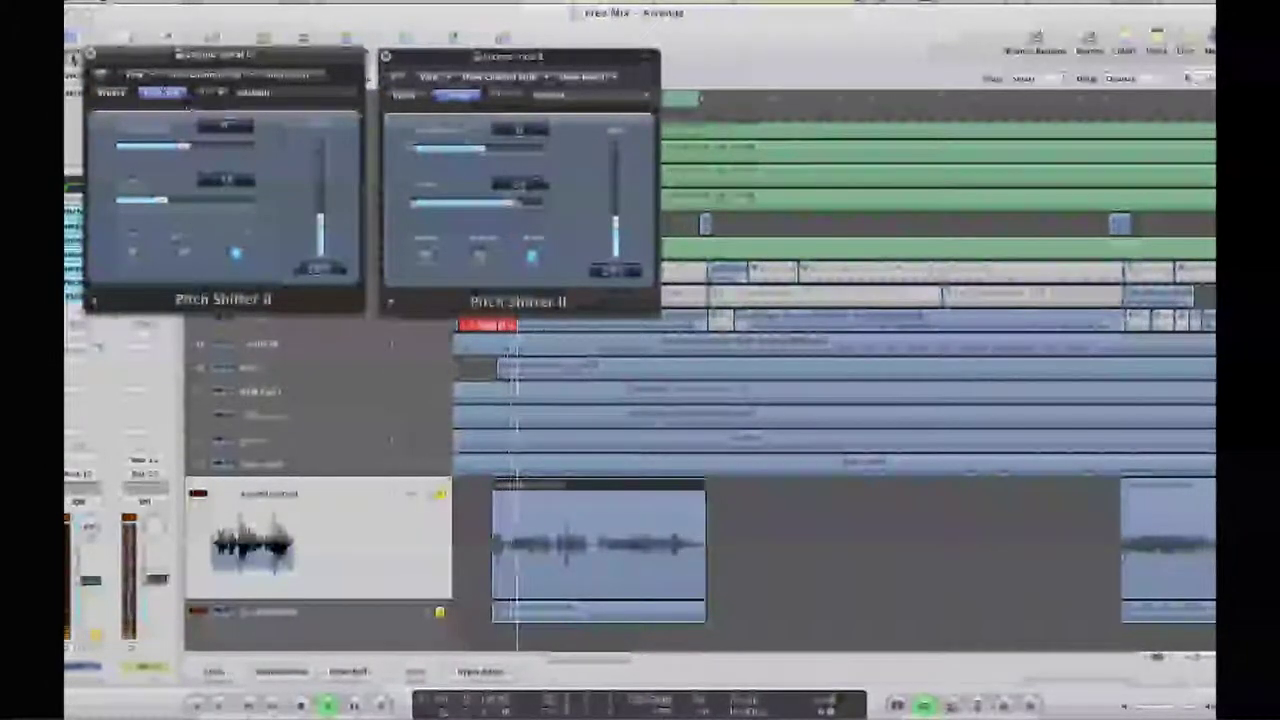
{"action": "left_click", "coordinate": [90, 54]}
{"action": "key", "text": "space"}
{"action": "left_click", "coordinate": [387, 56]}
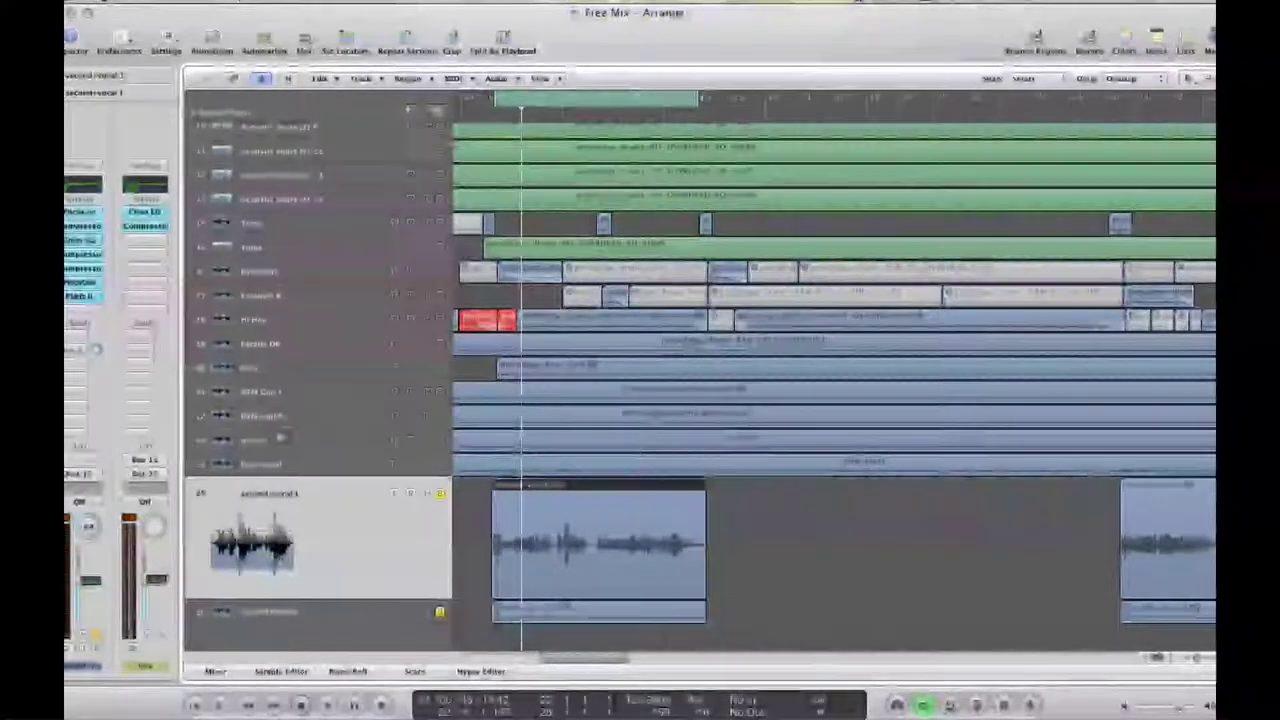
Examine the panning of the REV L and REV R aux channels and the second vocals' inactive sends in the mixer.
{"action": "left_click", "coordinate": [216, 672]}
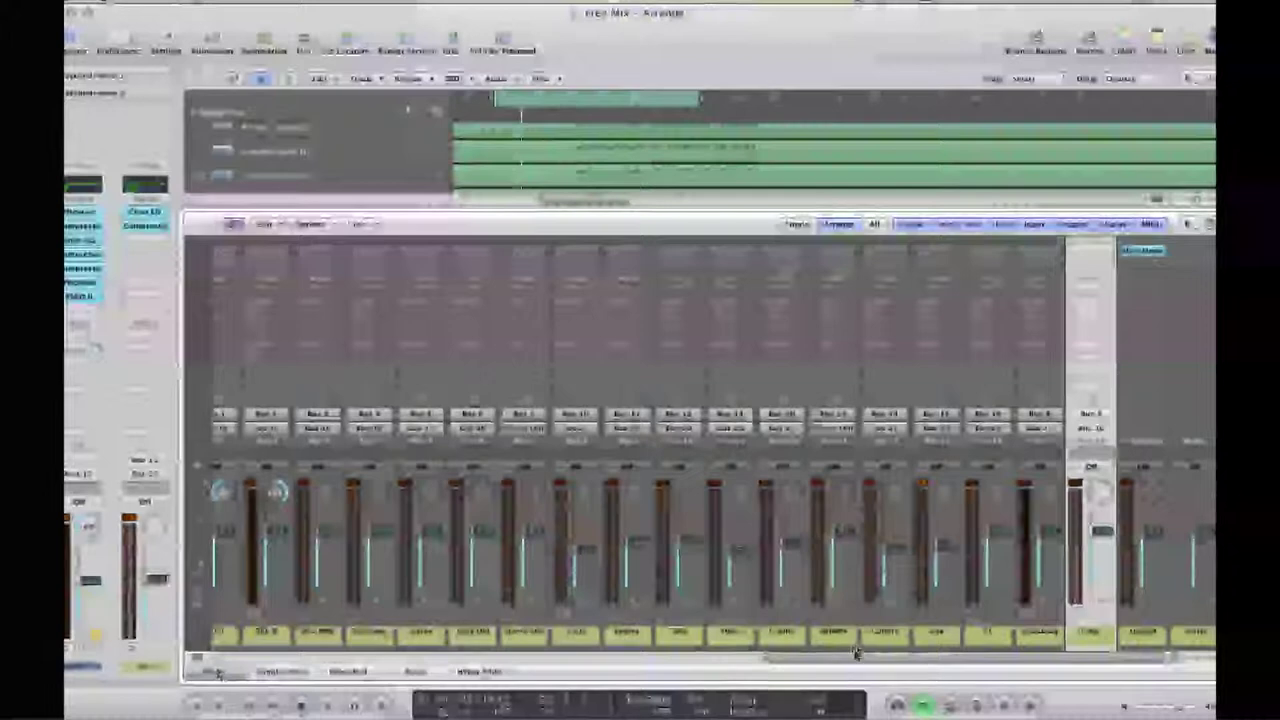
{"action": "left_click_drag", "start_coordinate": [852, 657], "coordinate": [701, 659]}
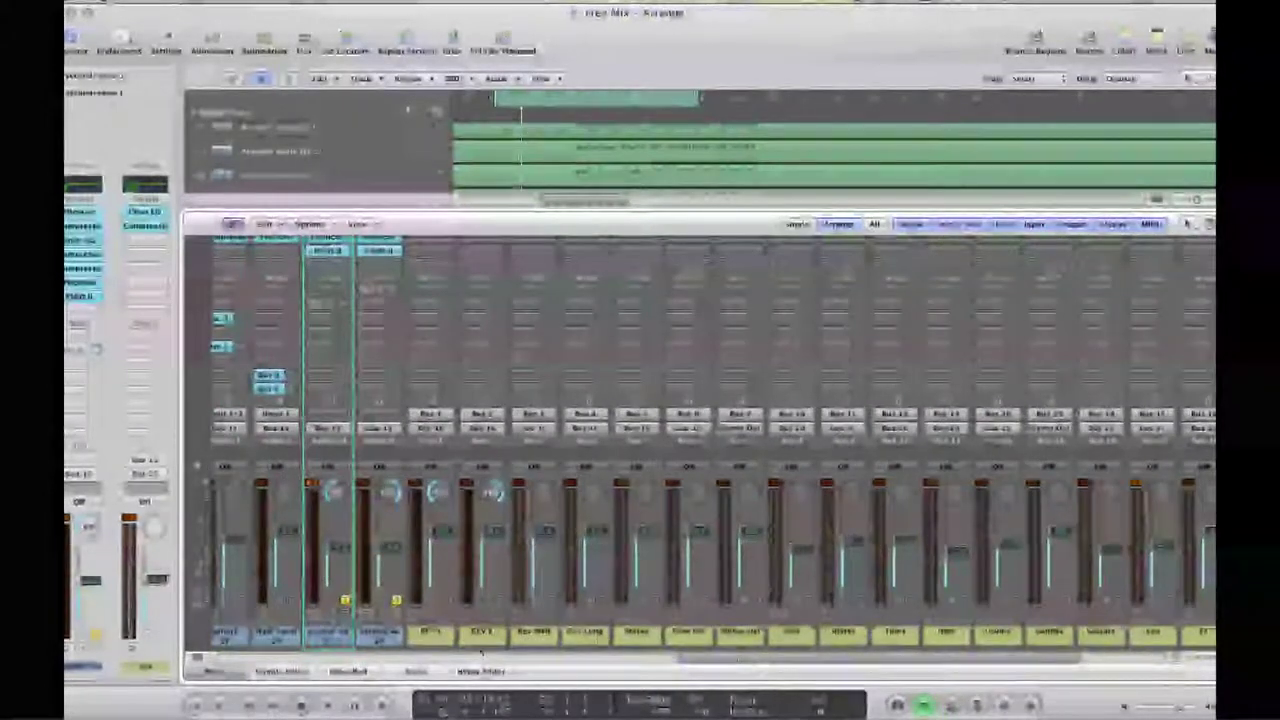
{"action": "left_click", "coordinate": [440, 637]}
{"action": "left_click", "coordinate": [488, 637]}
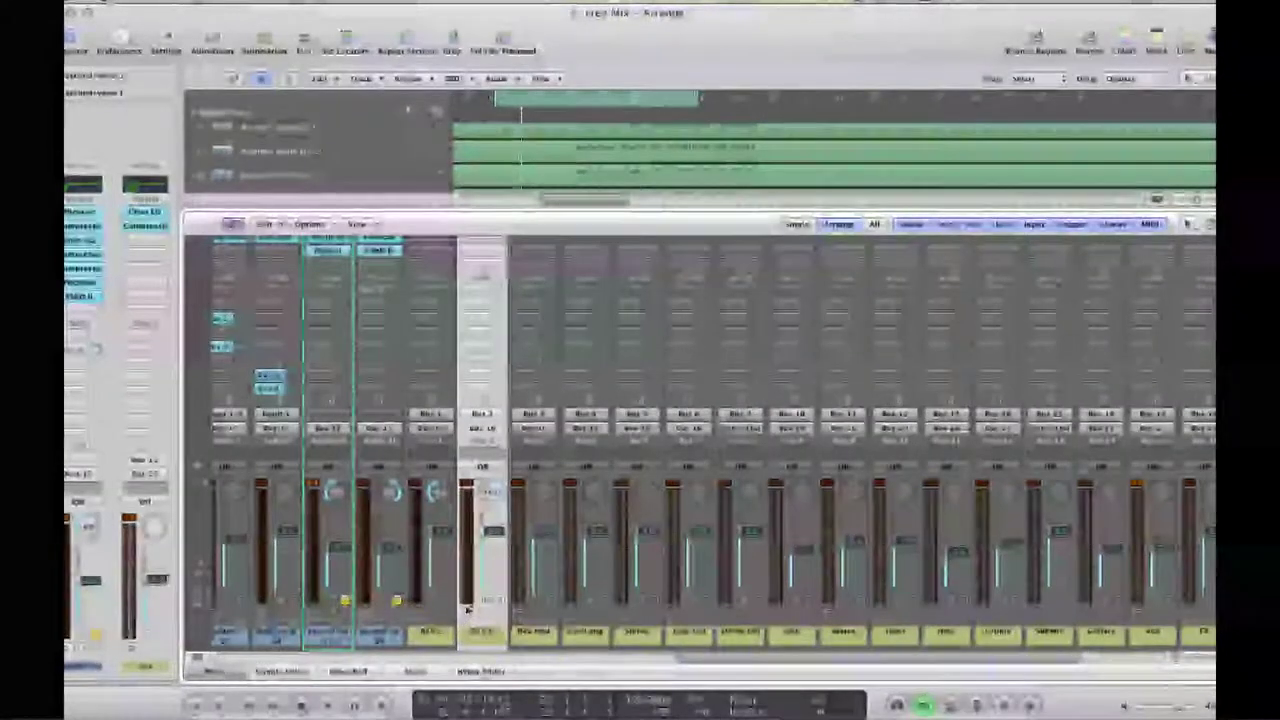
{"action": "scroll", "coordinate": [467, 610], "scroll_direction": "up", "scroll_amount": 3}
{"action": "scroll", "coordinate": [466, 610], "scroll_direction": "down", "scroll_amount": 2}
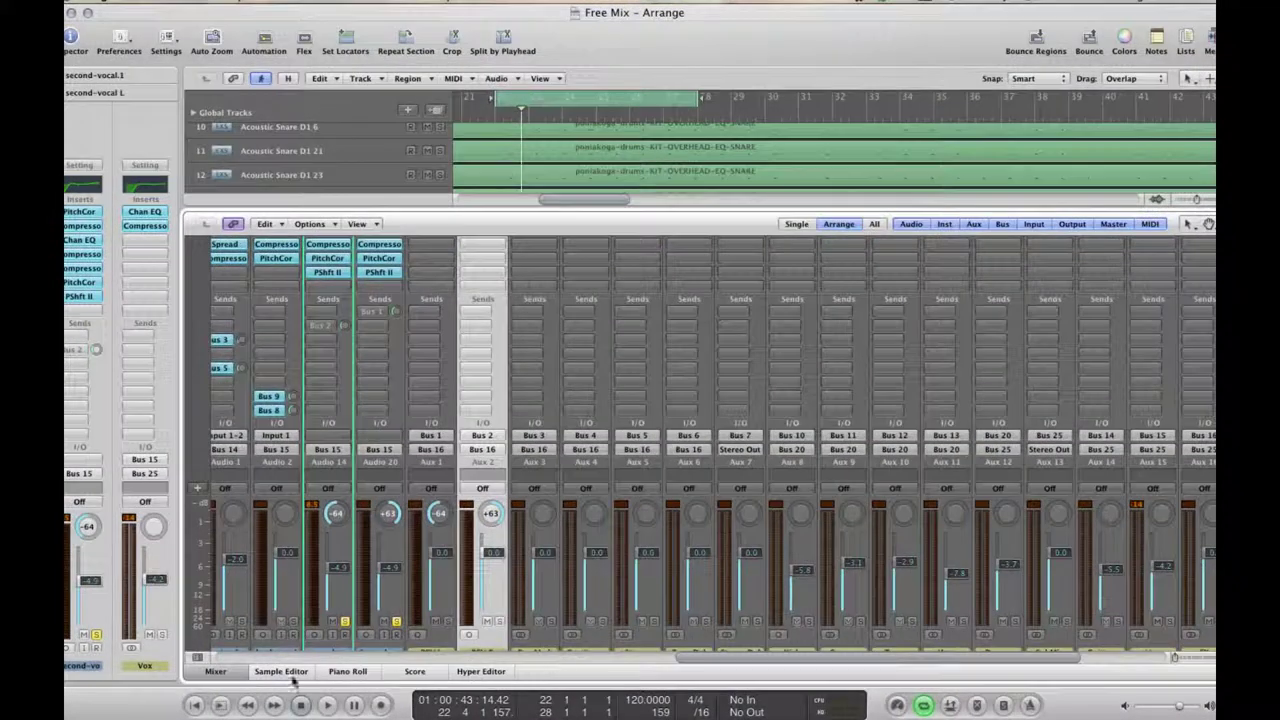
{"action": "left_click", "coordinate": [220, 672]}
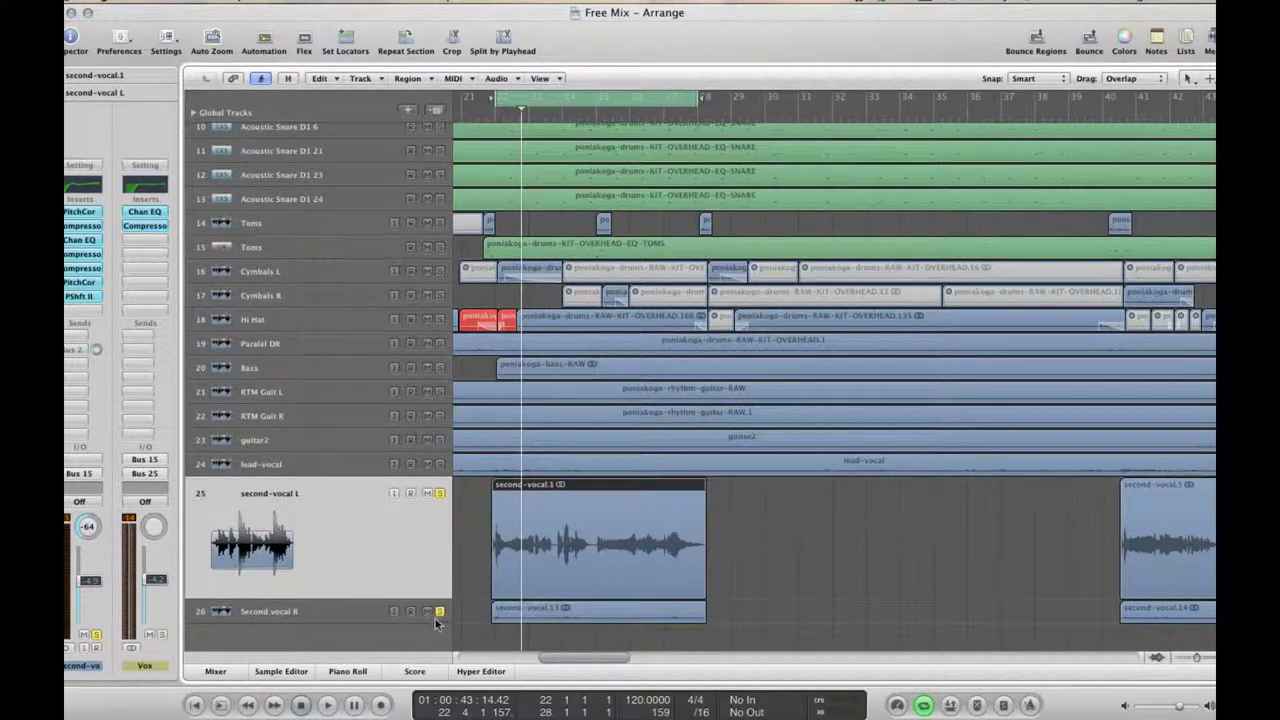
Activate second-vocal L's Bus 2 send to REV R, audition that vocal alone in solo, and inspect REV R's PlatinumVerb.
{"action": "key", "text": "space"}
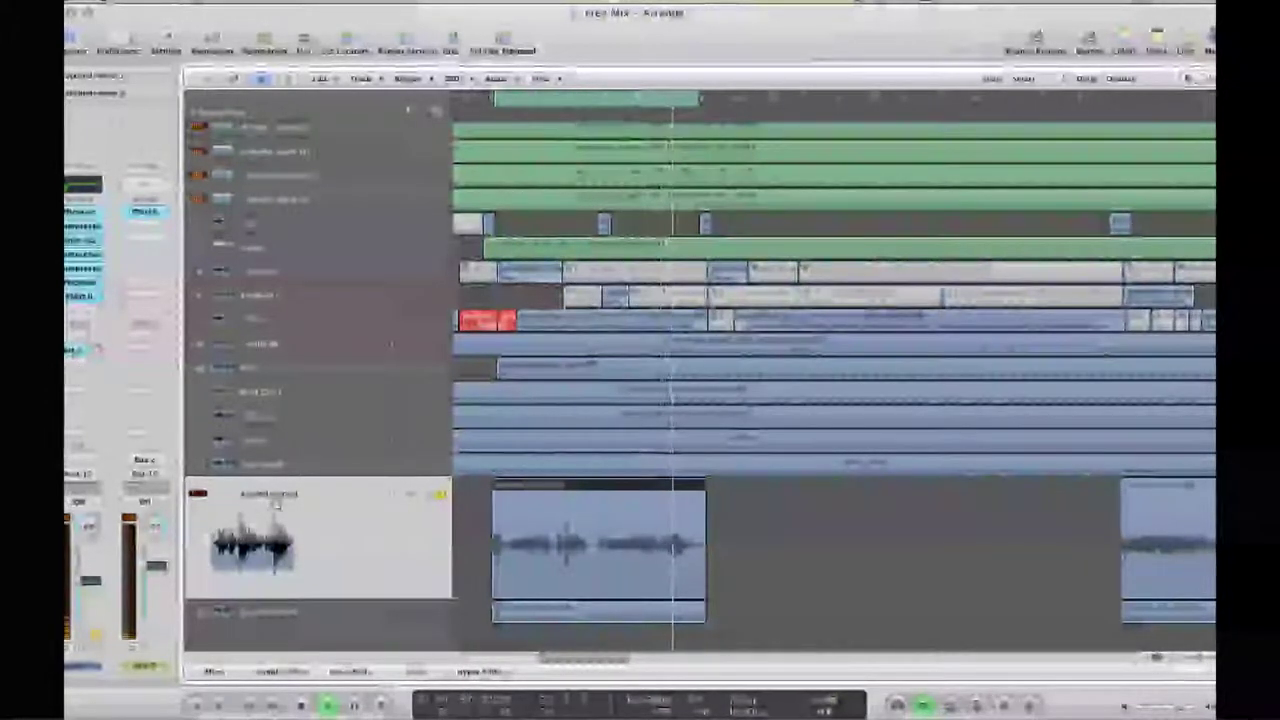
{"action": "key", "text": "space"}
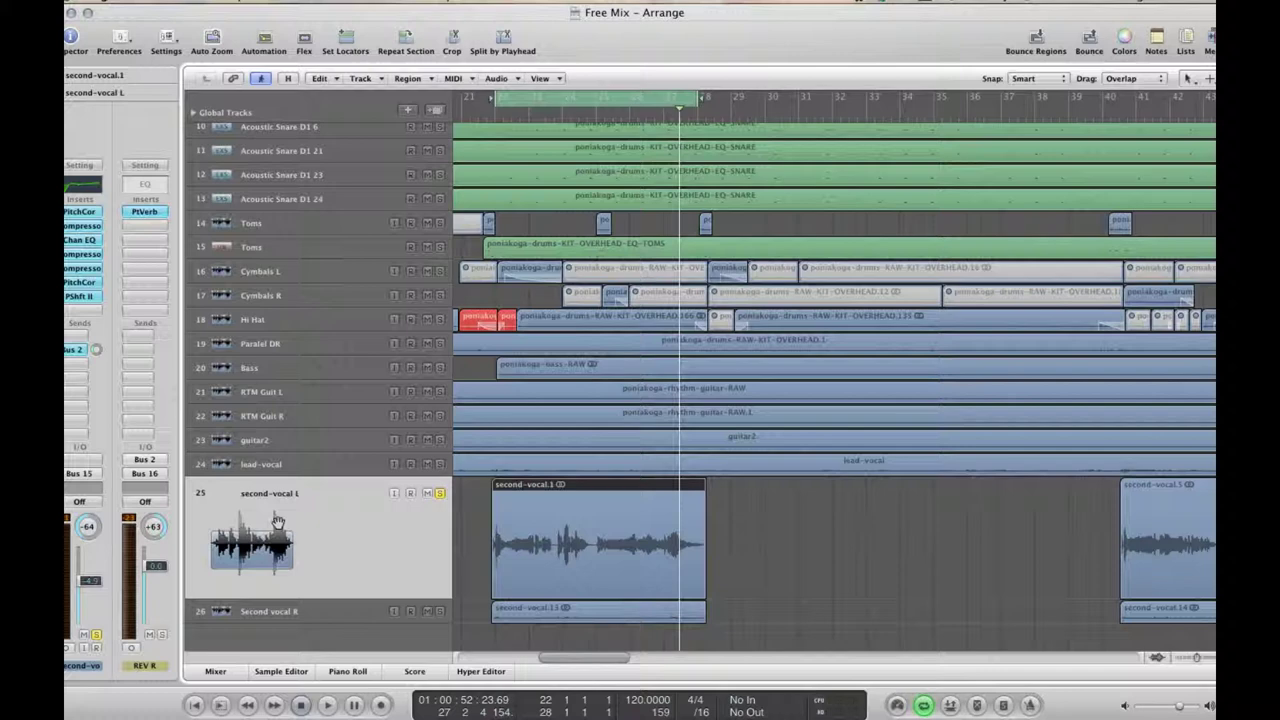
{"action": "left_click", "coordinate": [150, 214]}
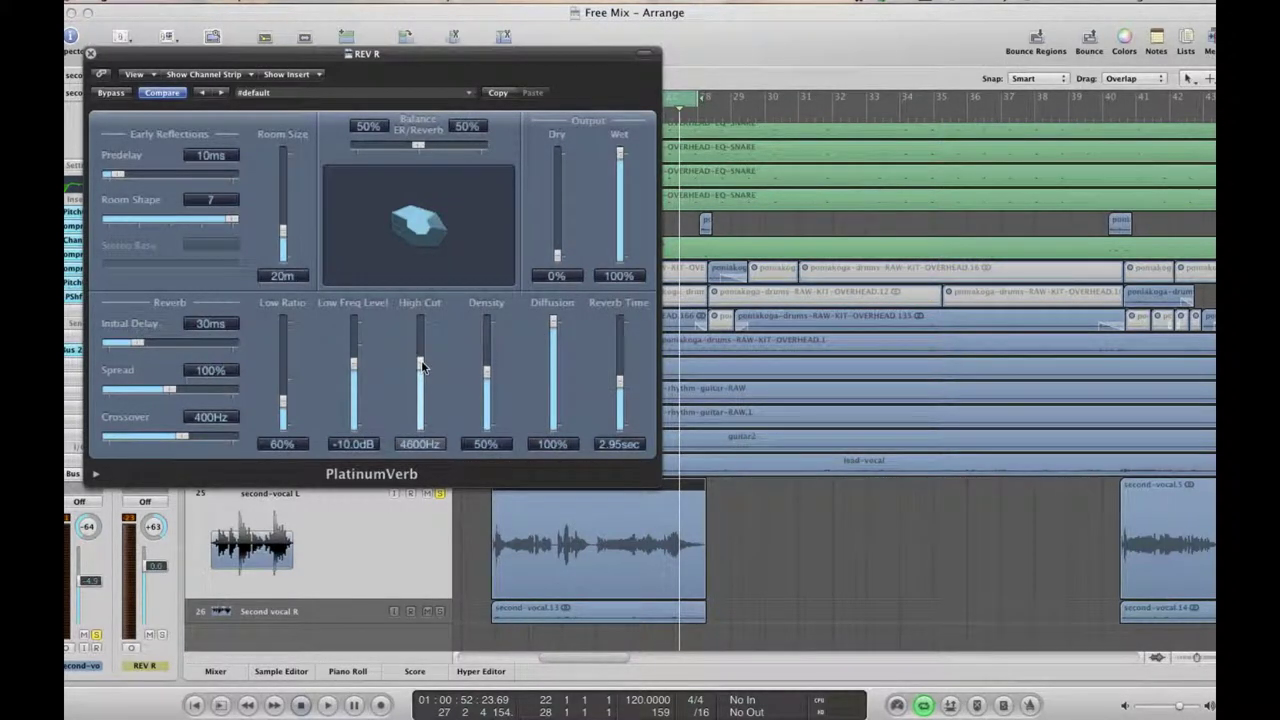
{"action": "left_click", "coordinate": [91, 53]}
Activate Second vocal R's Bus 1 send to REV L, audition both second vocals soloed, and inspect REV L's PlatinumVerb.
{"action": "key", "text": "space"}
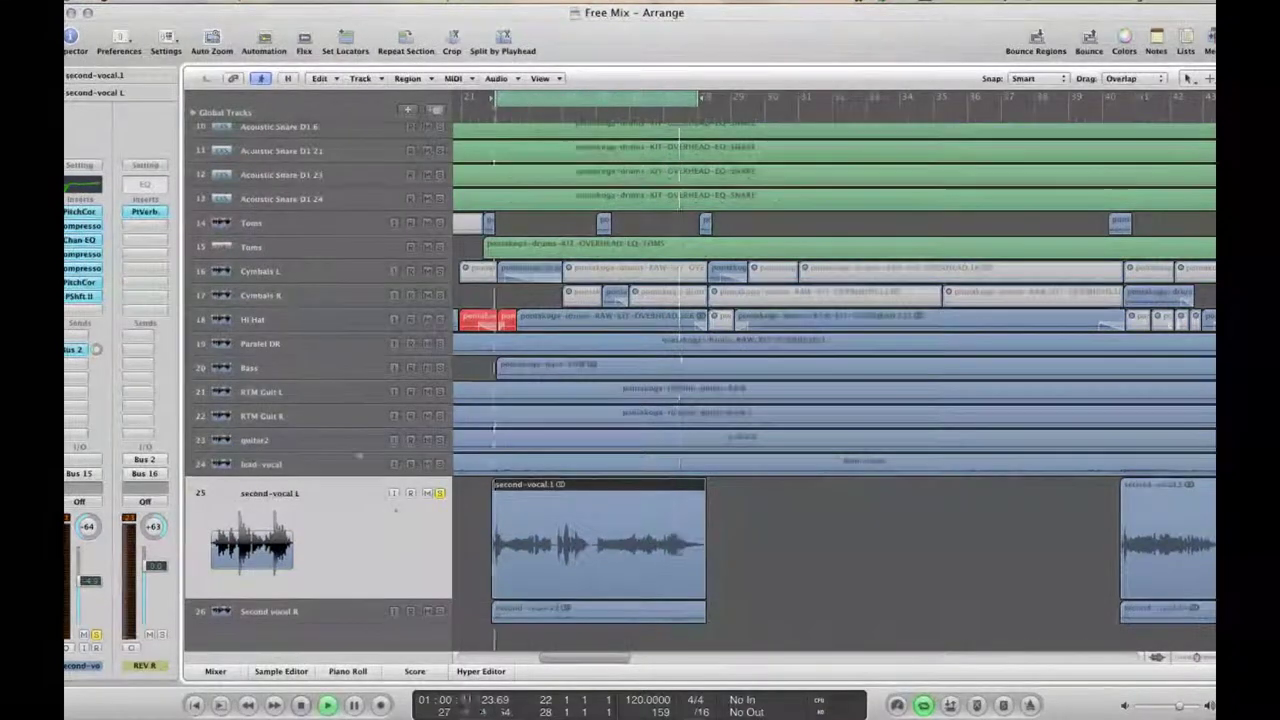
{"action": "left_click", "coordinate": [390, 608]}
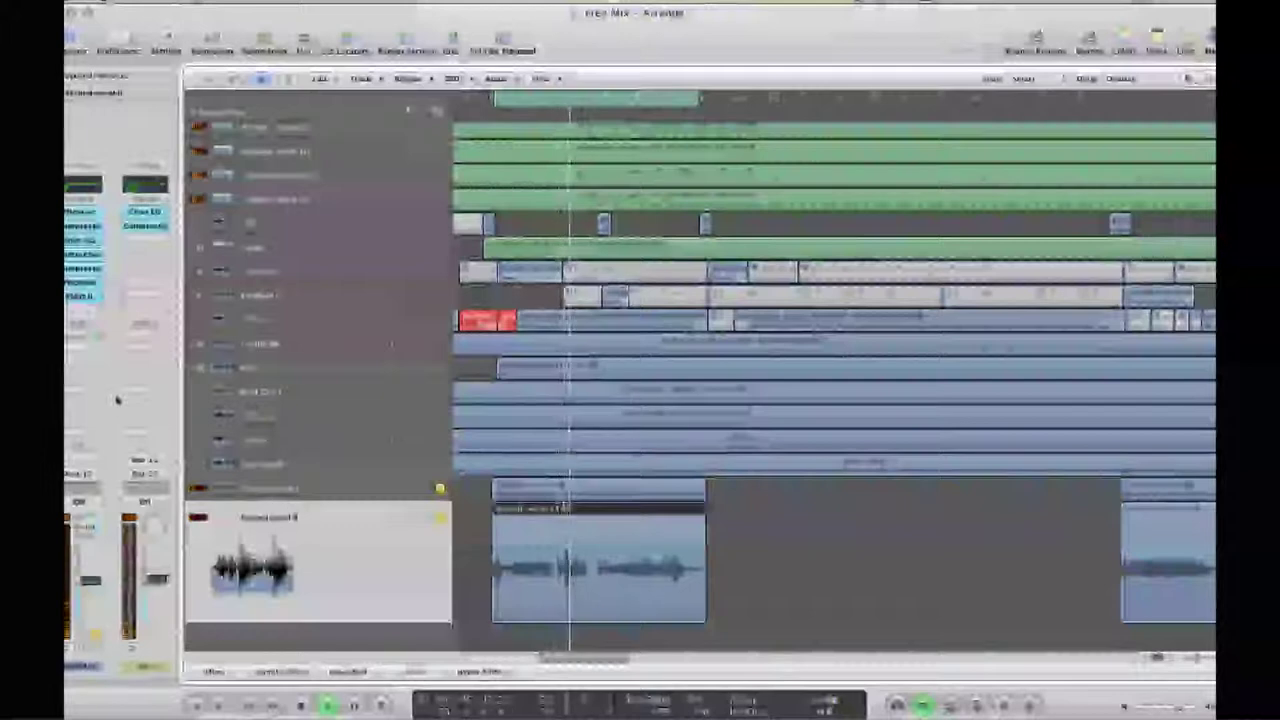
{"action": "left_click", "coordinate": [71, 335]}
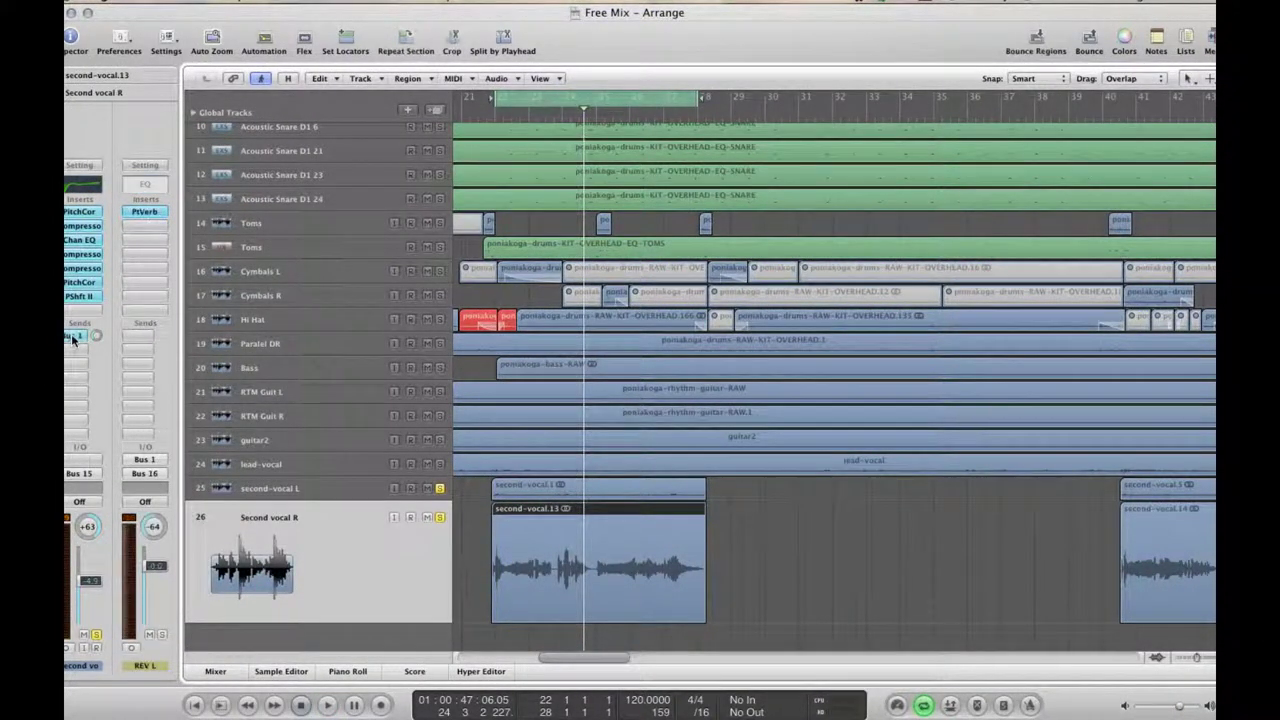
{"action": "left_click", "coordinate": [149, 213]}
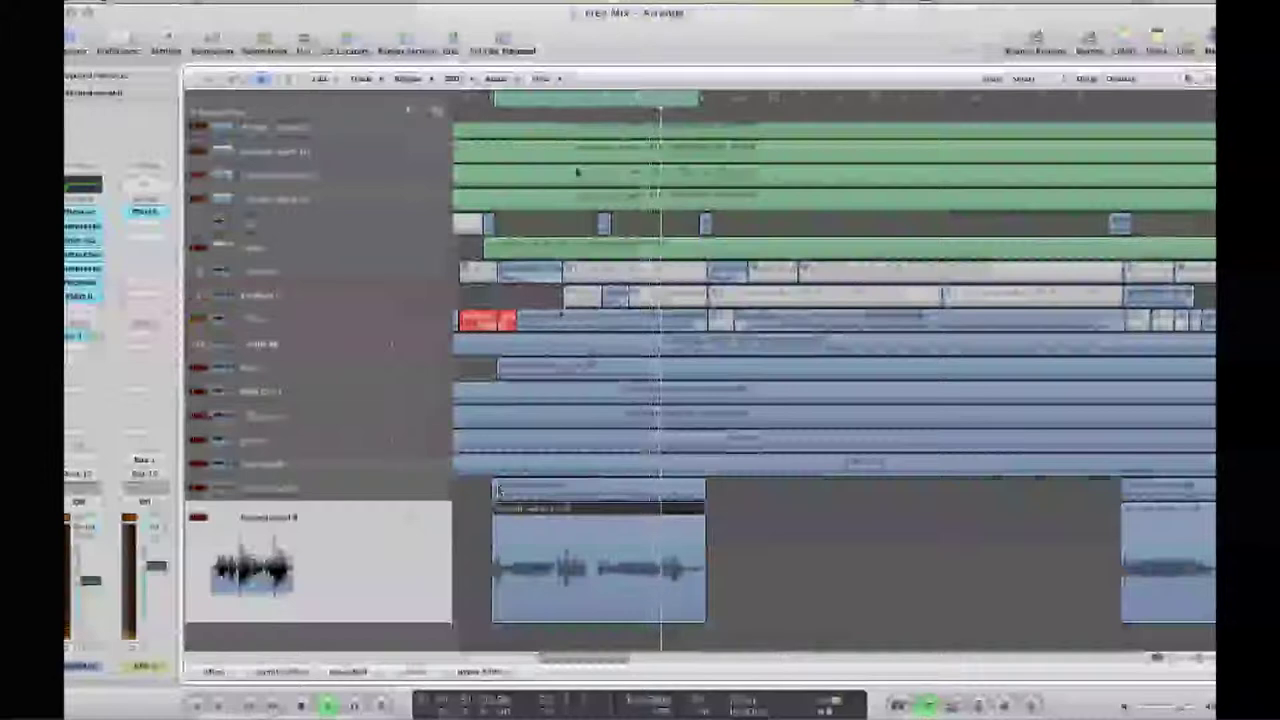
Turn off the cycle range, play on through the full mix, and select the lead vocal's Bus 9 send to the Plate reverb.
{"action": "left_click", "coordinate": [553, 101]}
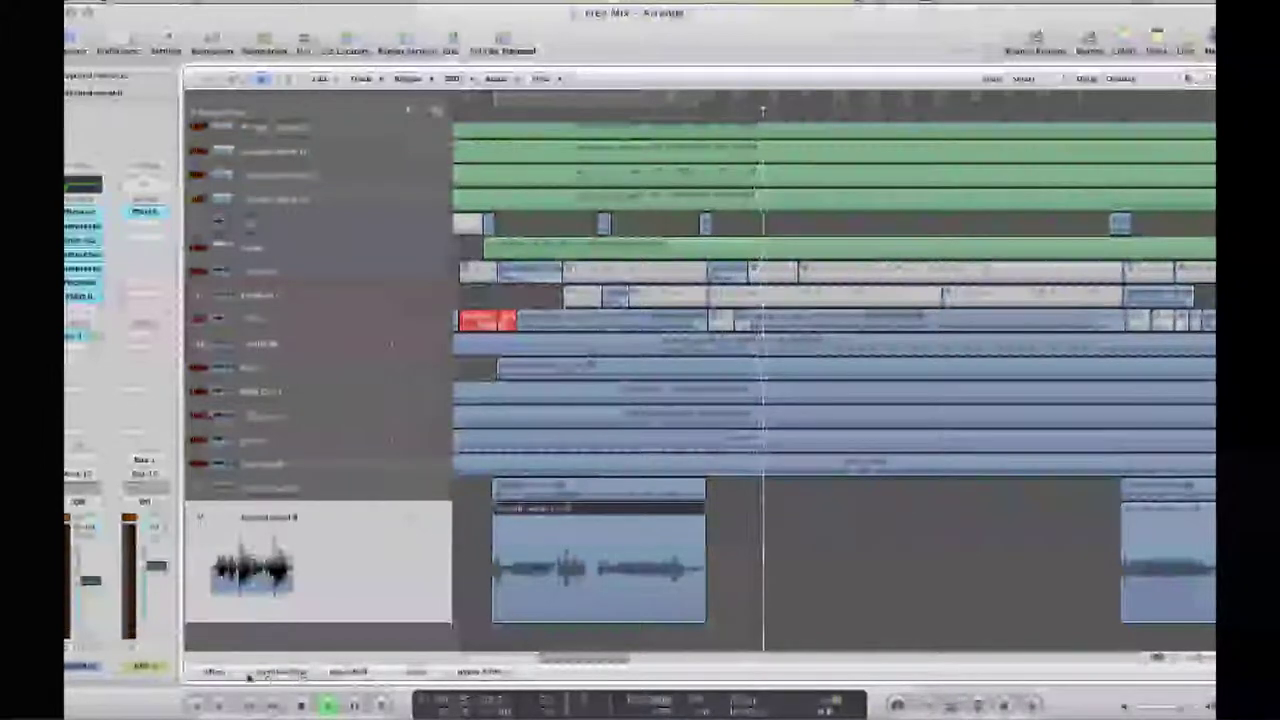
{"action": "left_click", "coordinate": [220, 673]}
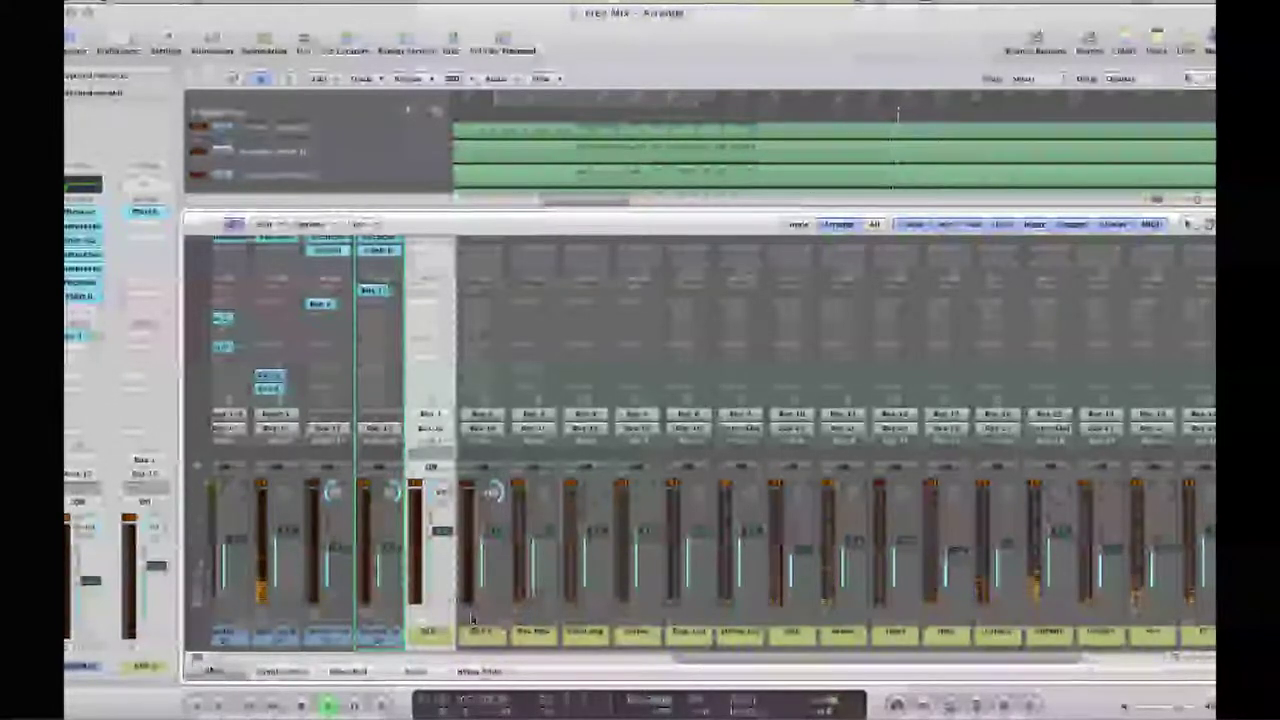
{"action": "left_click", "coordinate": [207, 674]}
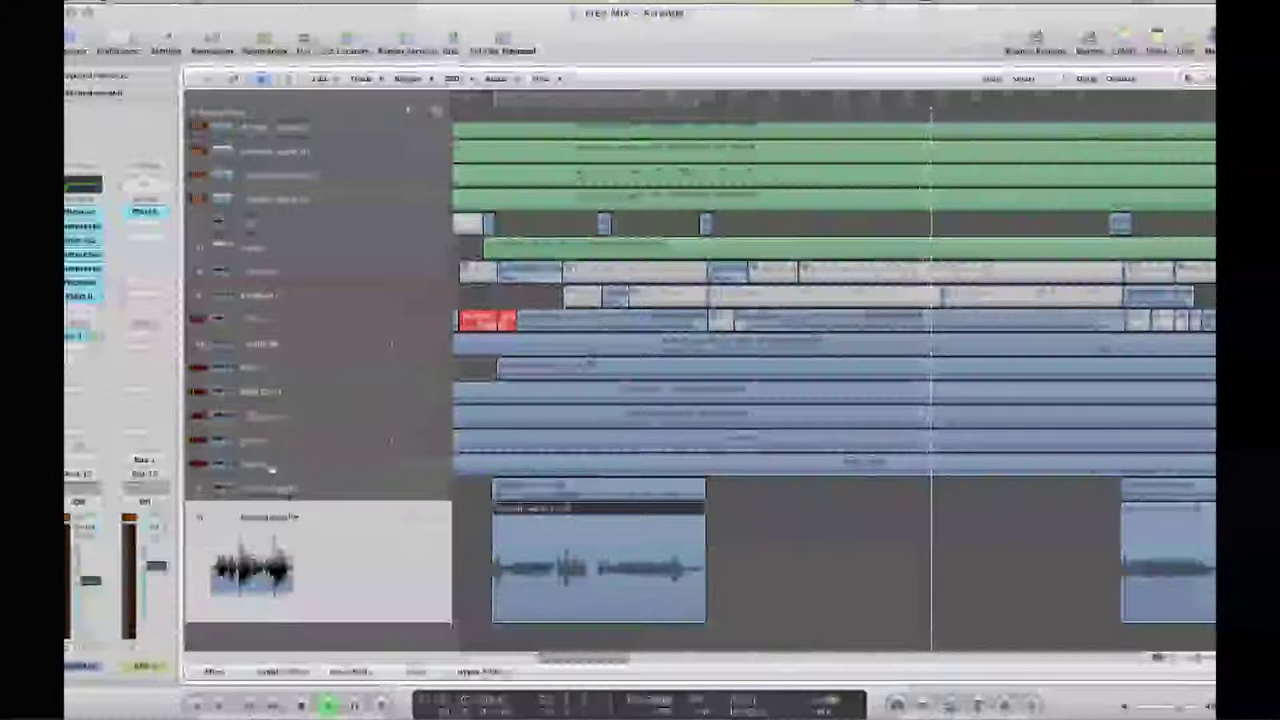
{"action": "left_click", "coordinate": [273, 470]}
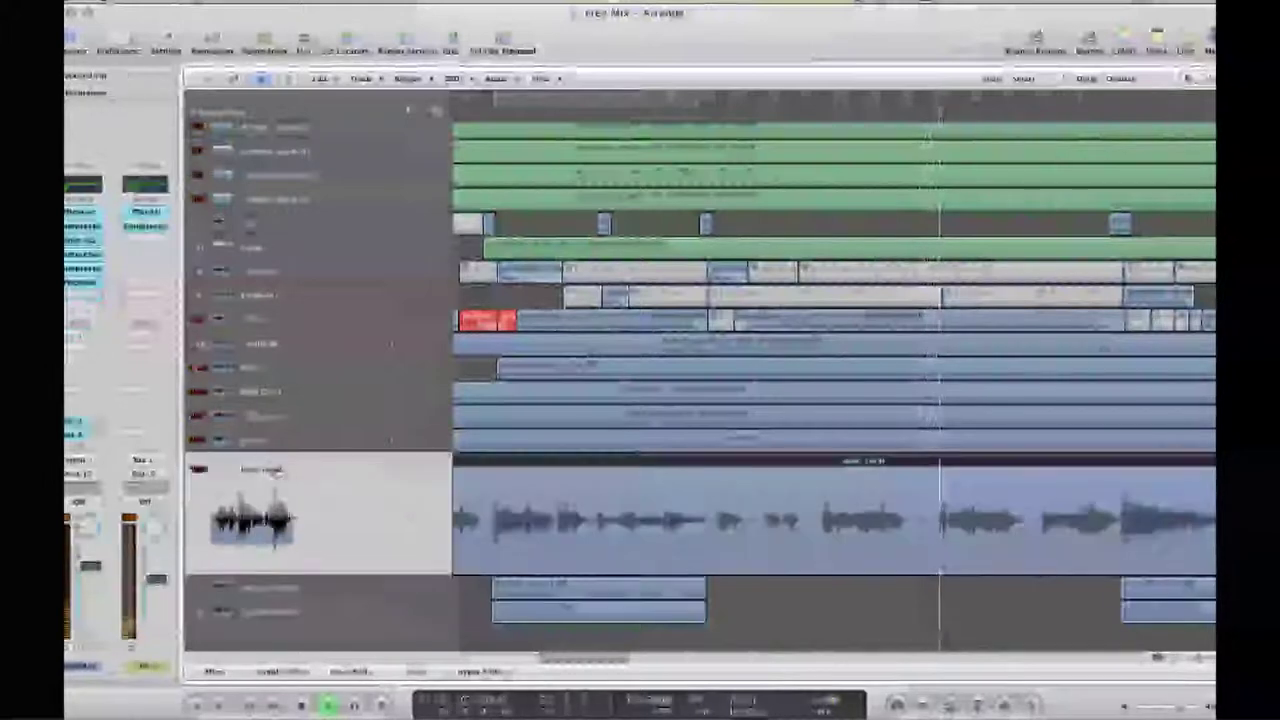
{"action": "left_click", "coordinate": [94, 424]}
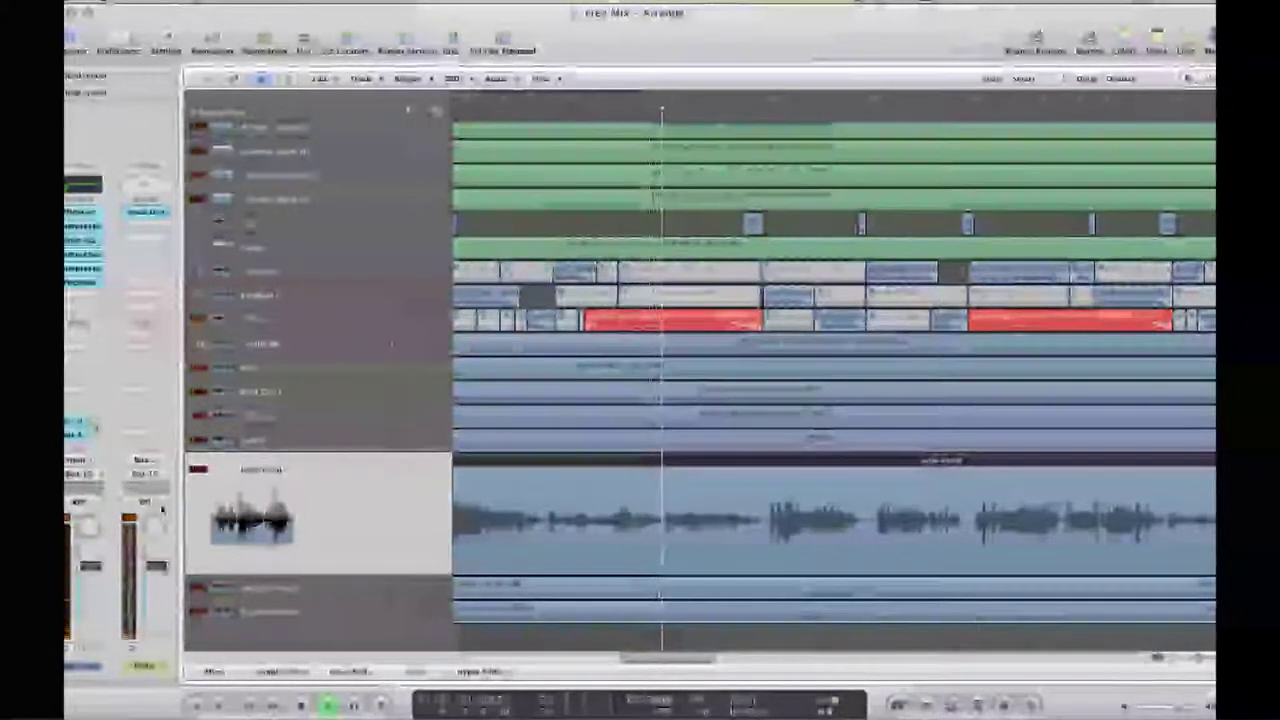
Select both second-vocal channels in the mixer and lower their faders slightly together while the full mix plays.
{"action": "key", "text": "x"}
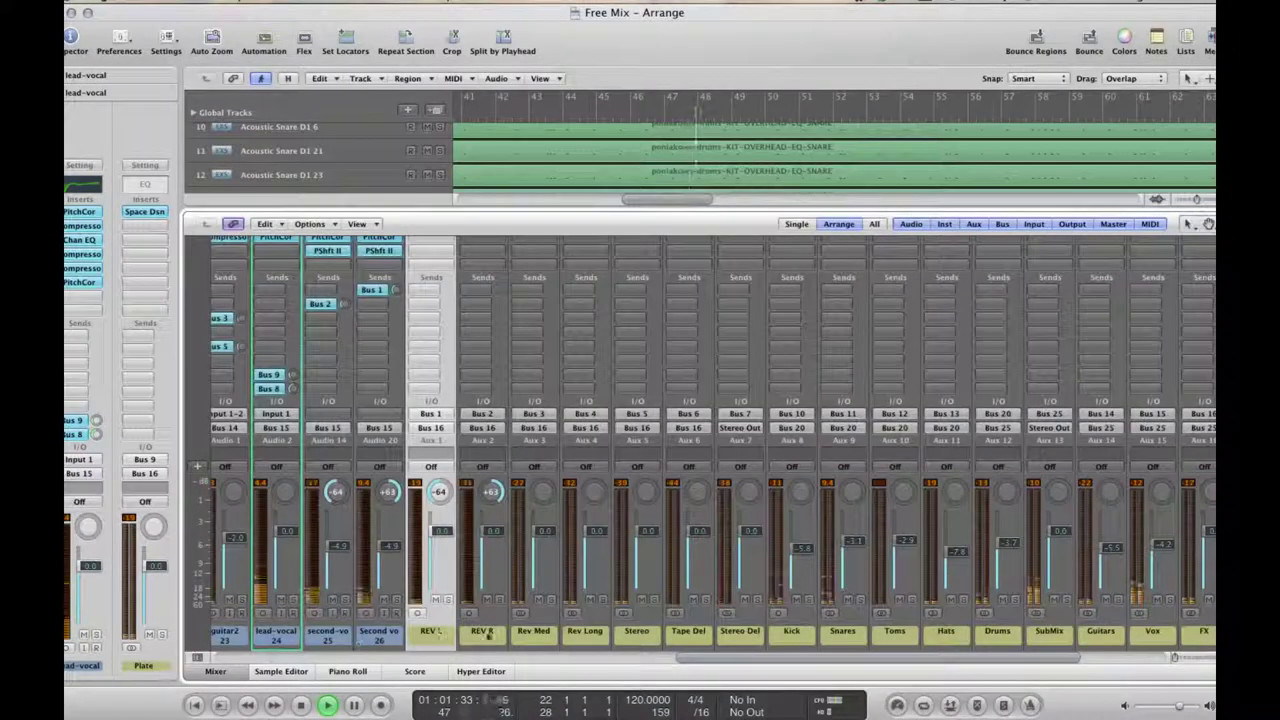
{"action": "left_click_drag", "start_coordinate": [715, 664], "coordinate": [880, 664]}
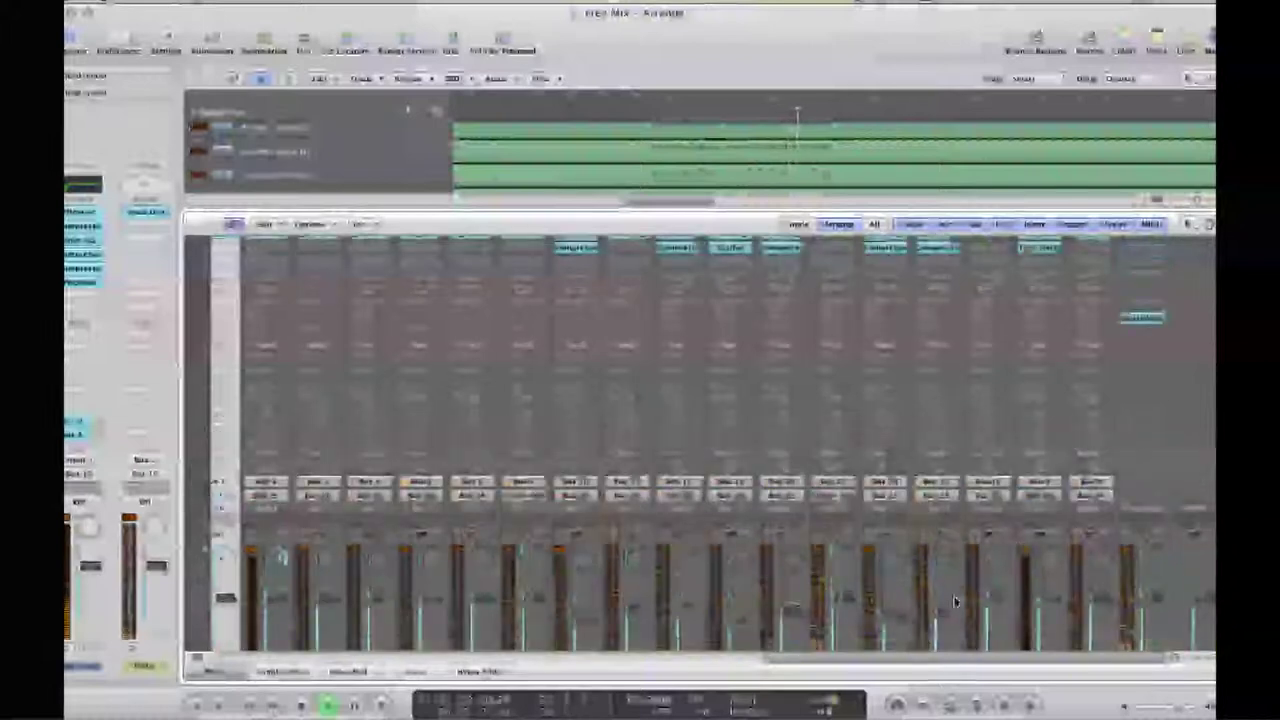
{"action": "scroll", "coordinate": [900, 600], "scroll_direction": "up", "scroll_amount": 5}
{"action": "scroll", "coordinate": [950, 603], "scroll_direction": "down", "scroll_amount": 5}
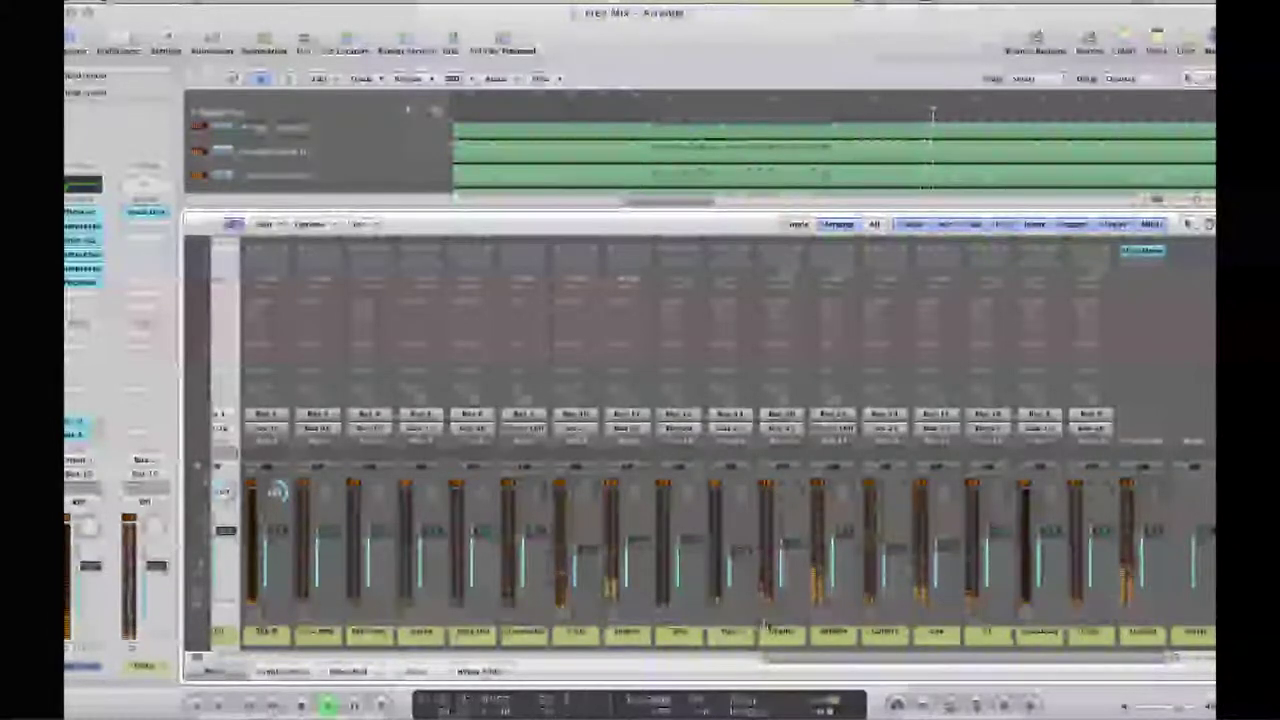
{"action": "left_click_drag", "start_coordinate": [820, 663], "coordinate": [556, 661]}
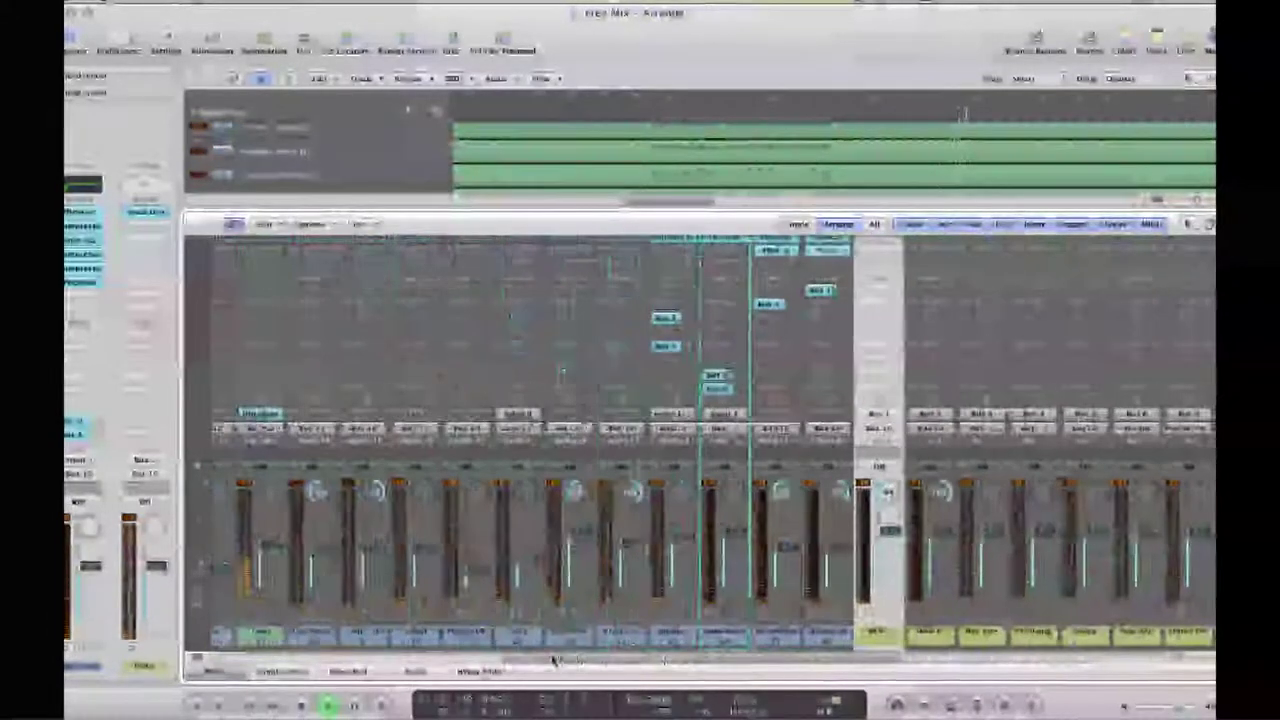
{"action": "left_click", "coordinate": [823, 640]}
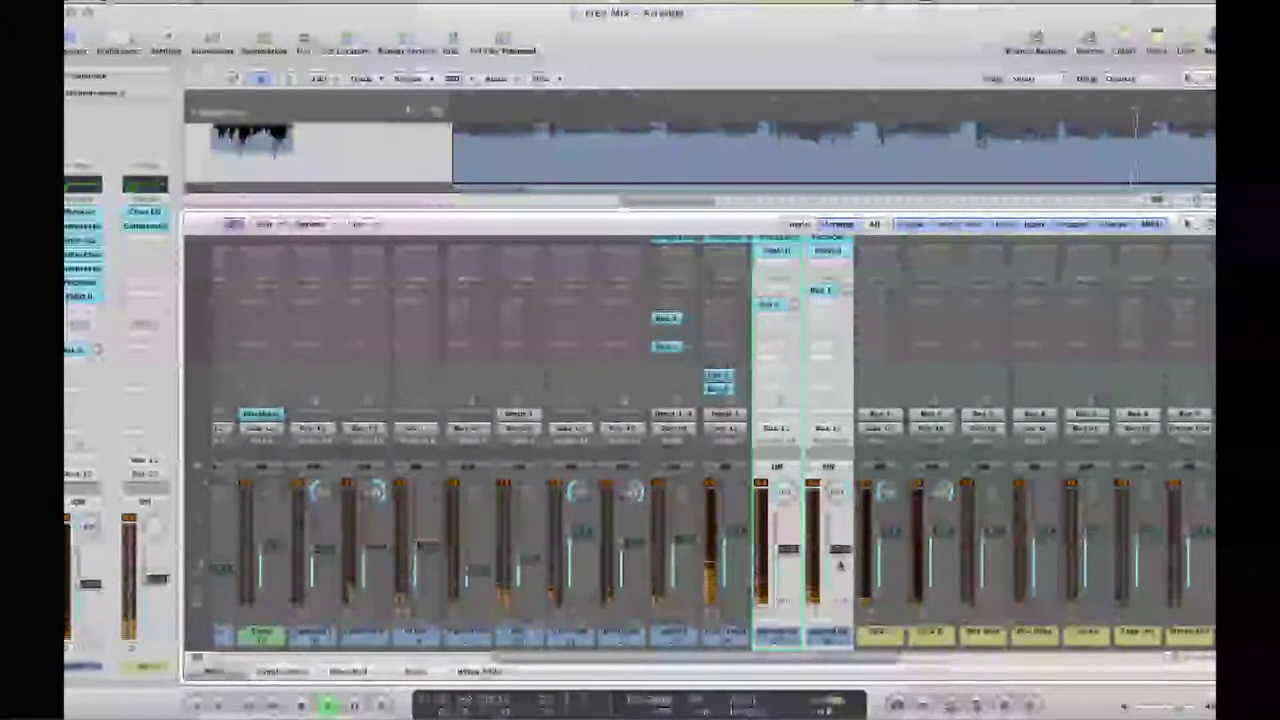
{"action": "left_click", "coordinate": [214, 672]}
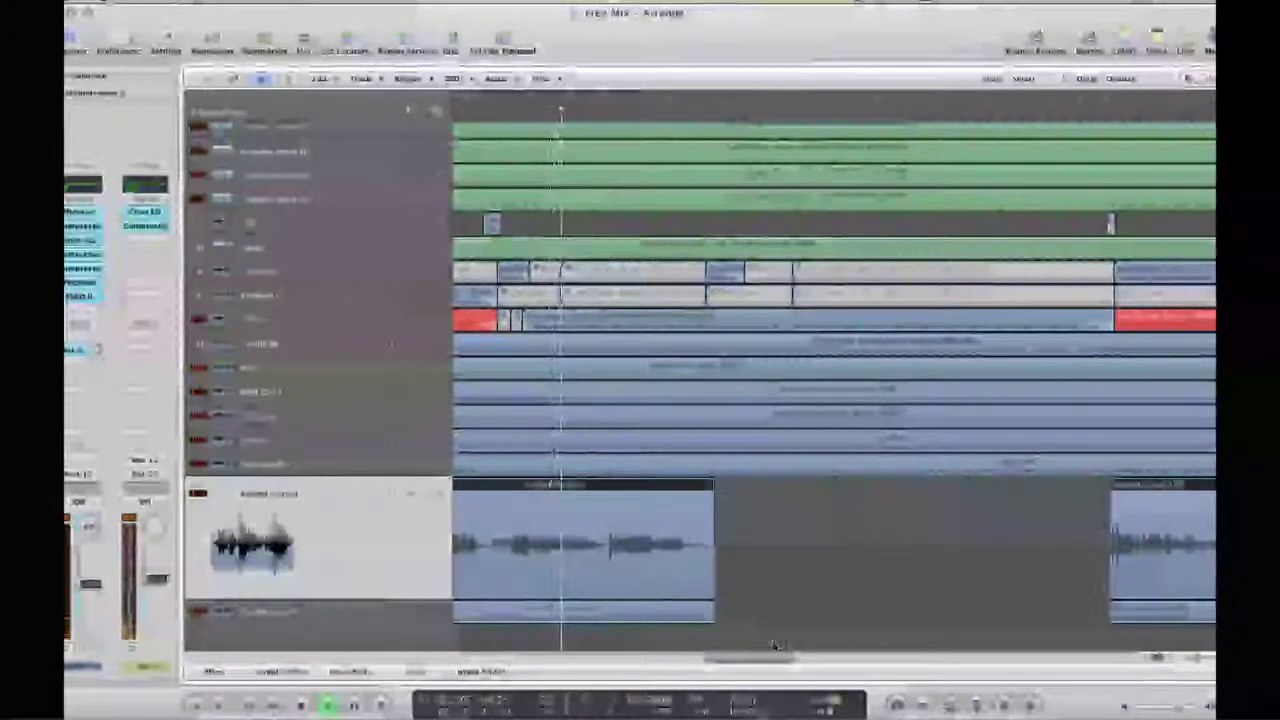